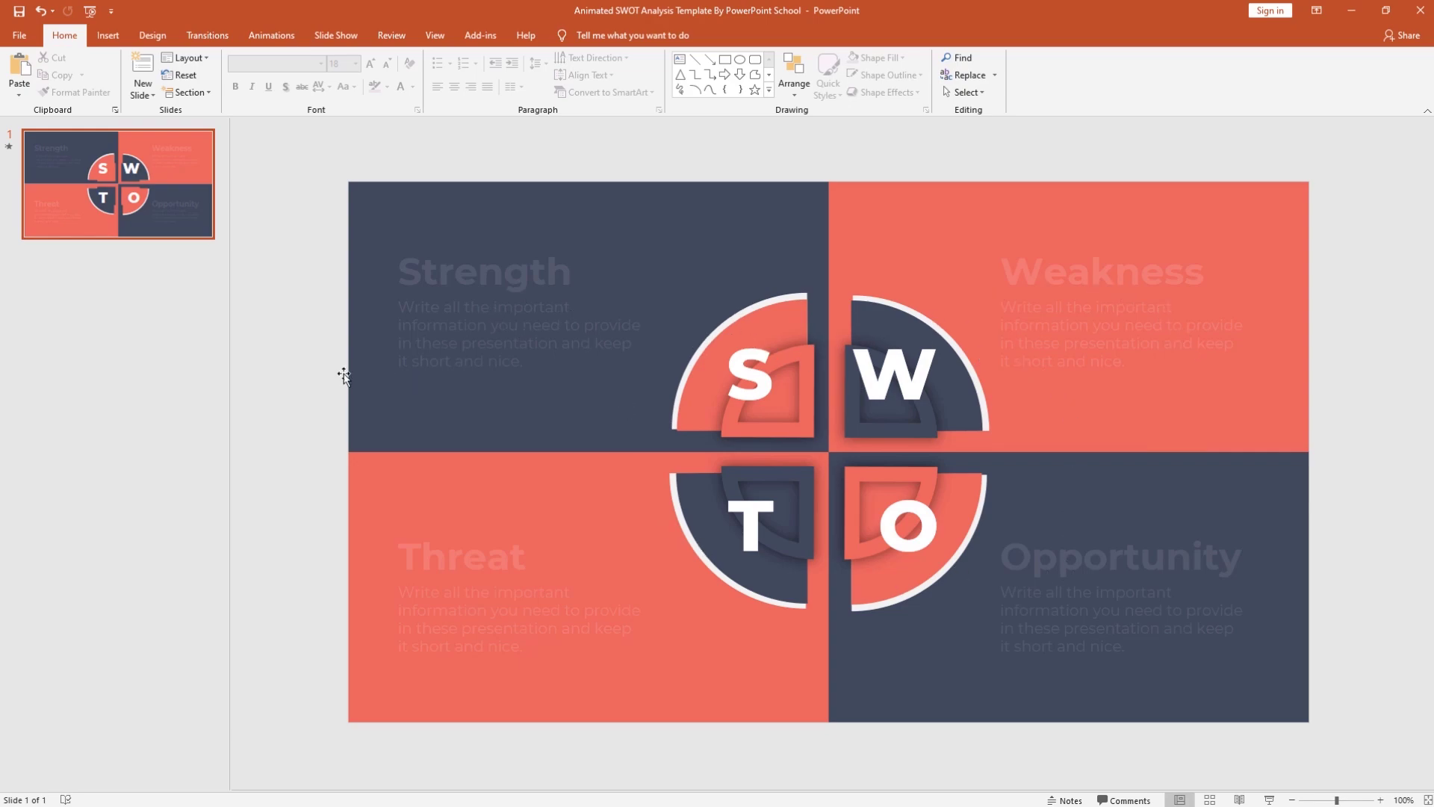
Step: Bring up the slide options on the finished SWOT slide's thumbnail
right_click(81, 302)
Step: Add a blank slide and cover its top-left quarter with a dark navy, outline-free rectangle
left_click(104, 349)
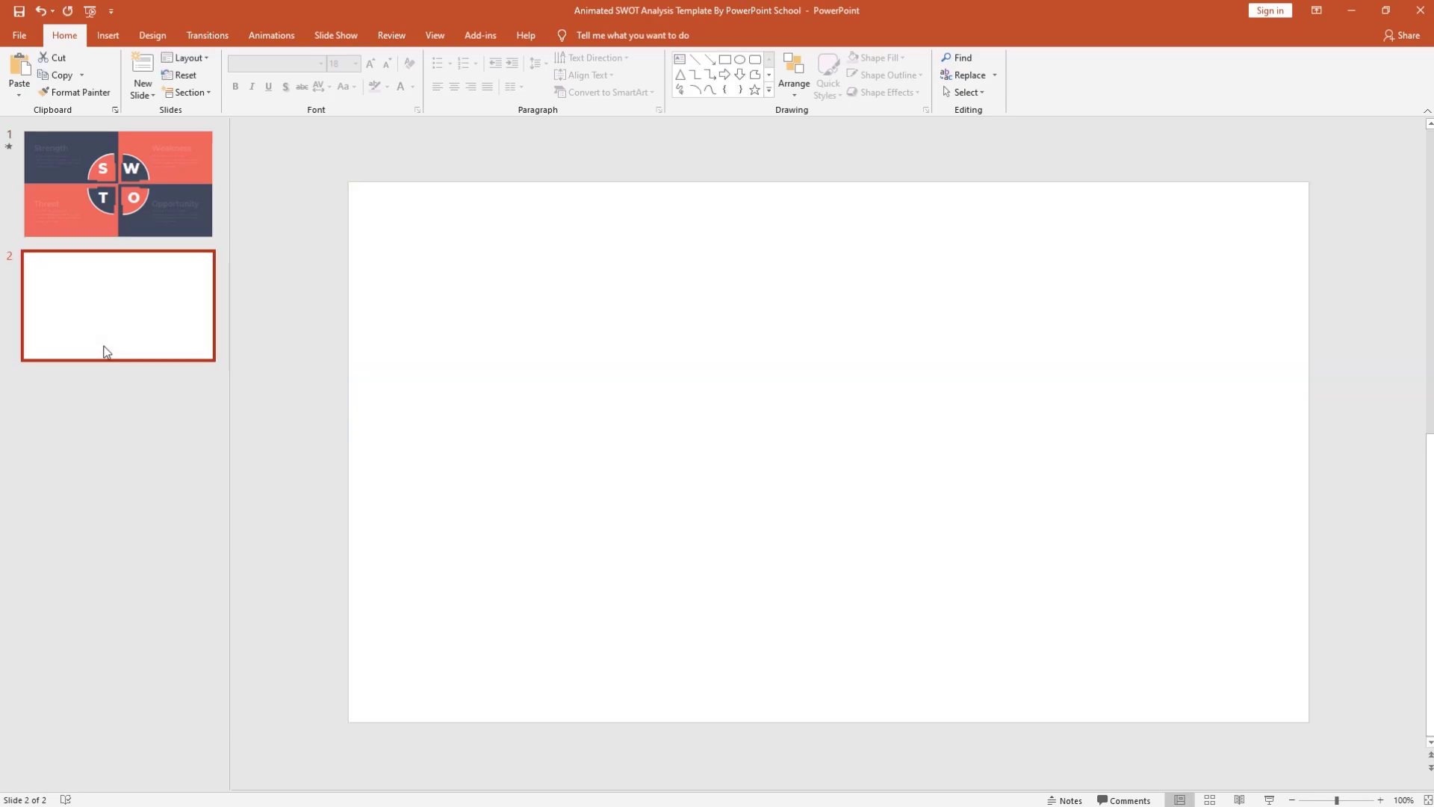
left_click(728, 64)
left_click_drag(348, 181, 829, 452)
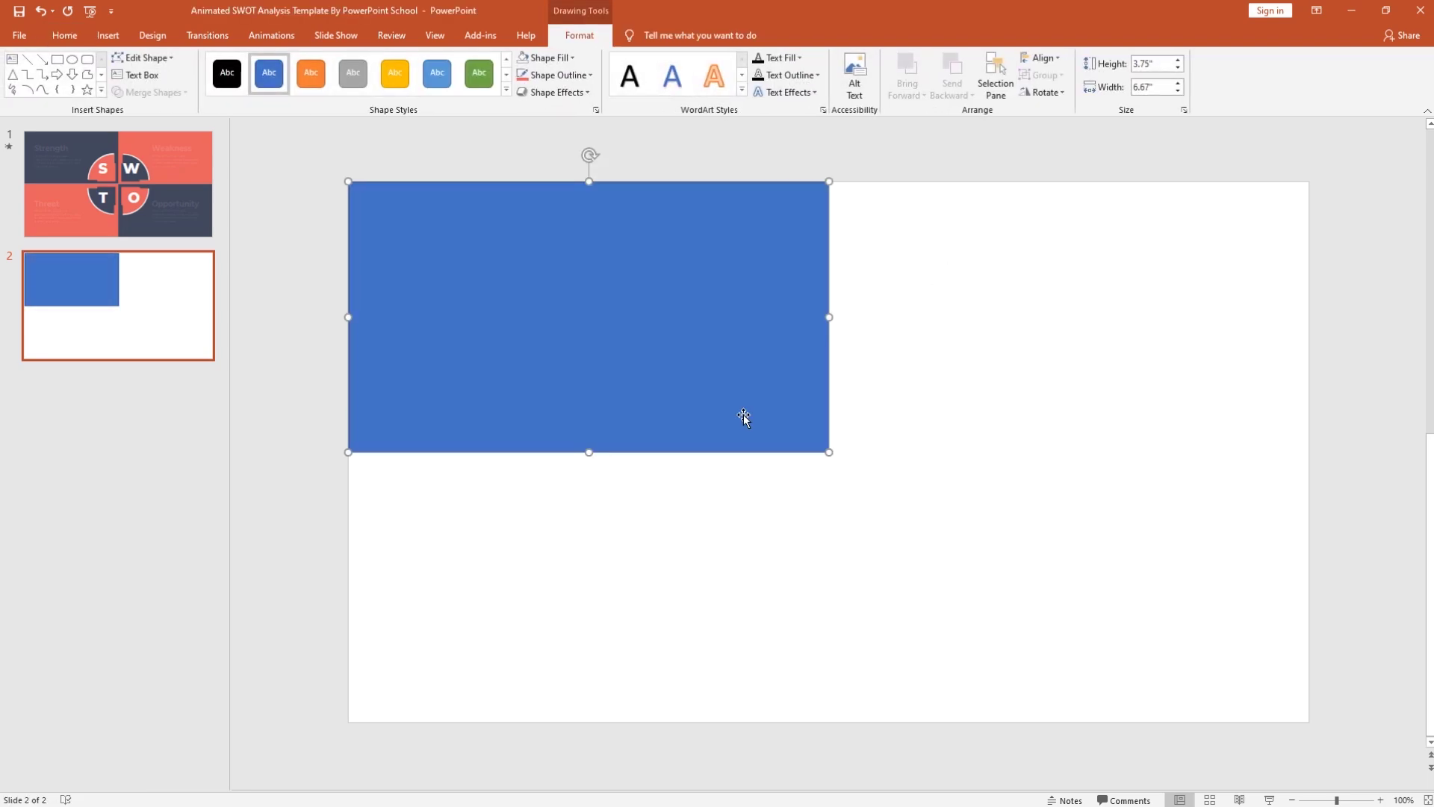
left_click(563, 59)
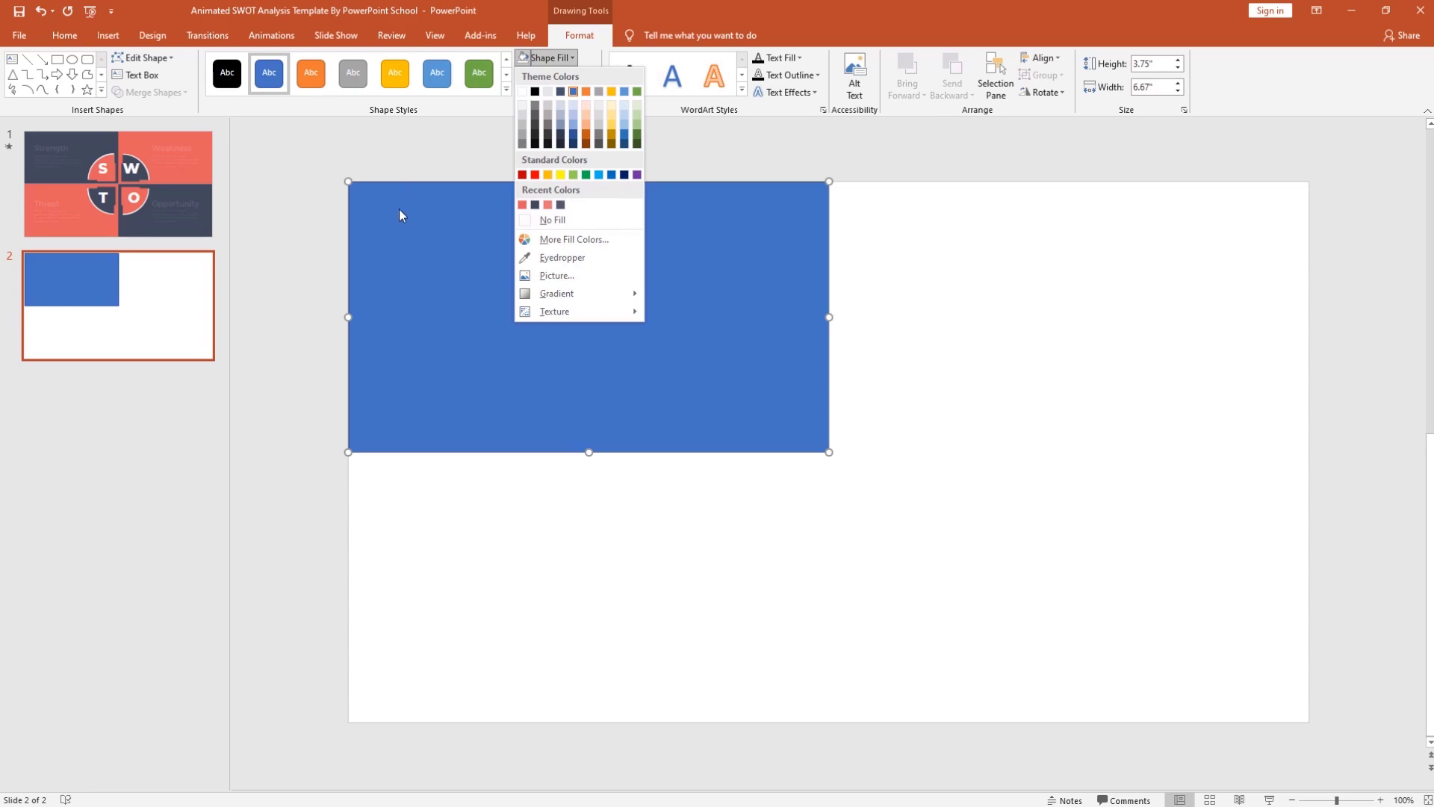
left_click(535, 205)
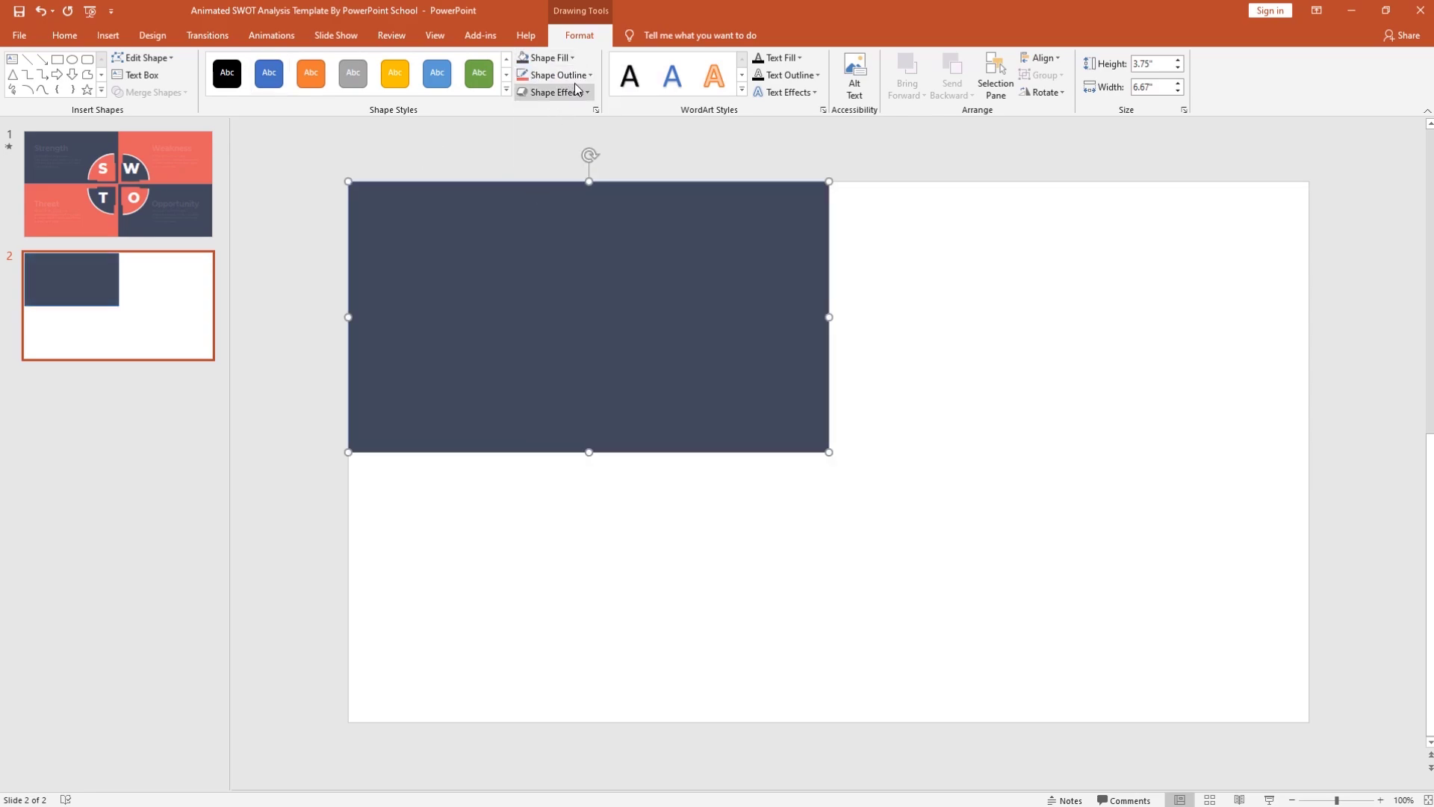
left_click(575, 76)
left_click(521, 238)
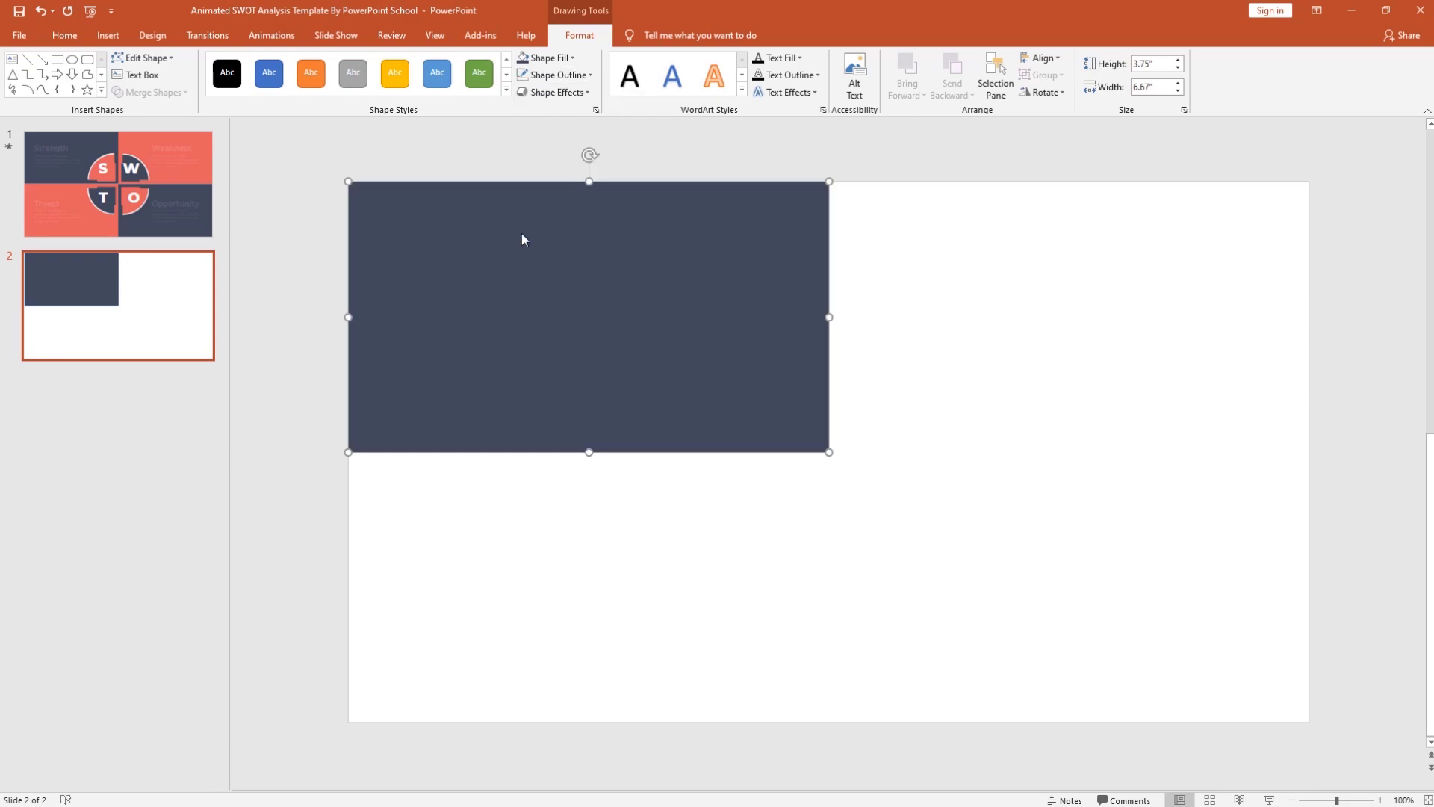
Step: Copy the rectangle to the top-right quarter, then copy both top rectangles into the lower half
left_click_drag(535, 298, 981, 329)
left_click(656, 329, "shift")
left_click_drag(596, 348, 595, 614)
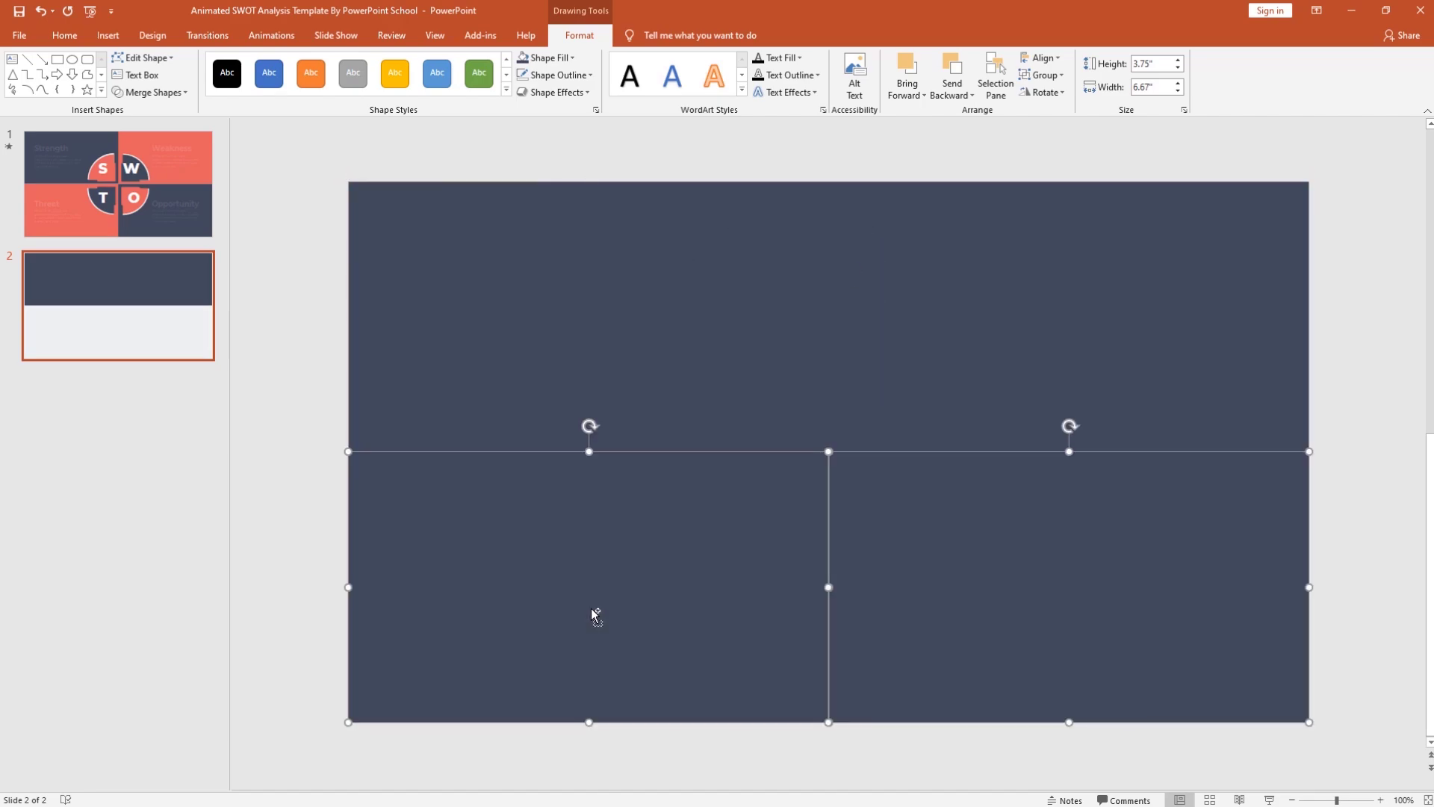
Step: Fill the top-right and bottom-left rectangles coral, alternating with the navy ones
left_click(329, 494)
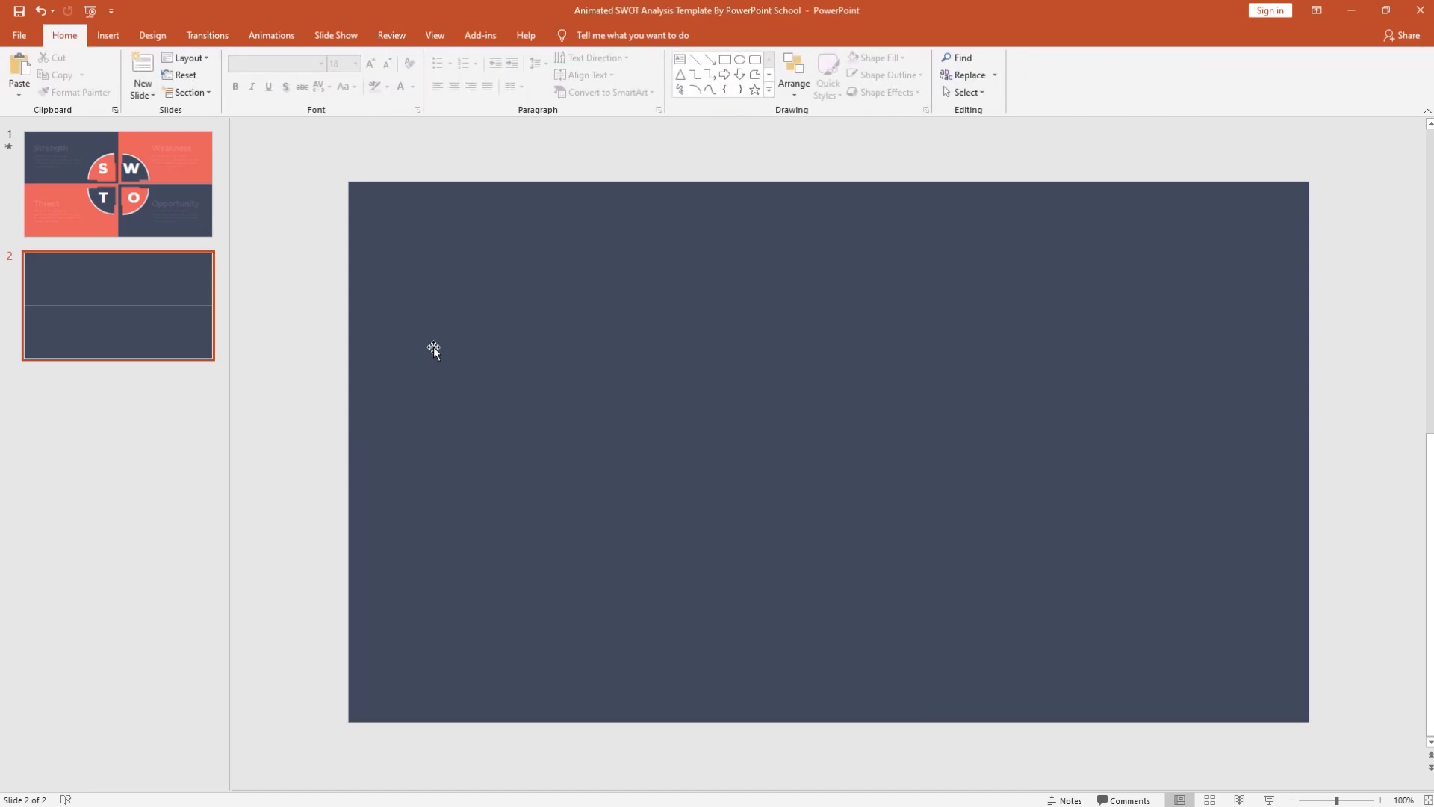
left_click(544, 329)
left_click(1048, 447)
left_click(1037, 496)
left_click(780, 538)
left_click(998, 306, "shift")
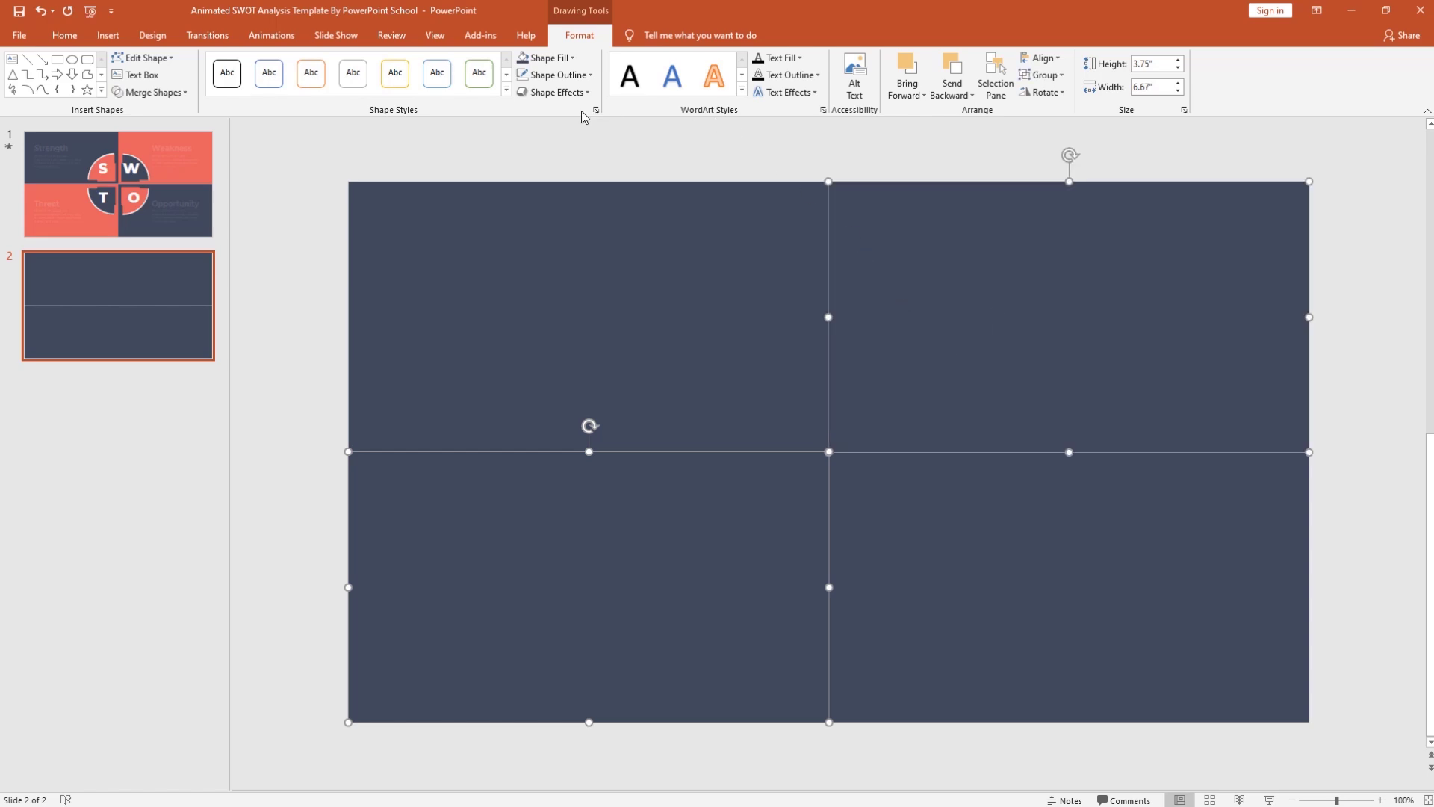
left_click(546, 58)
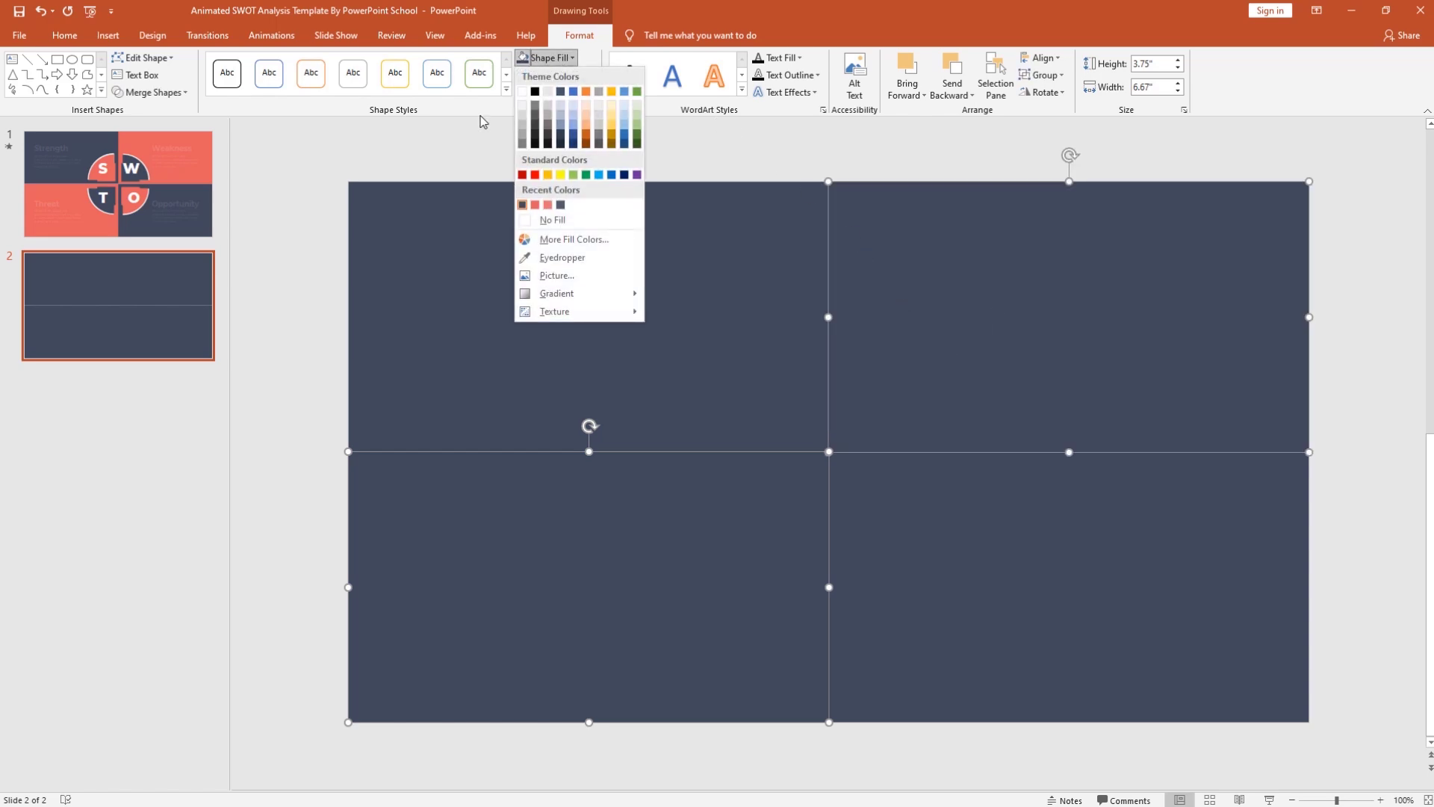
left_click(534, 205)
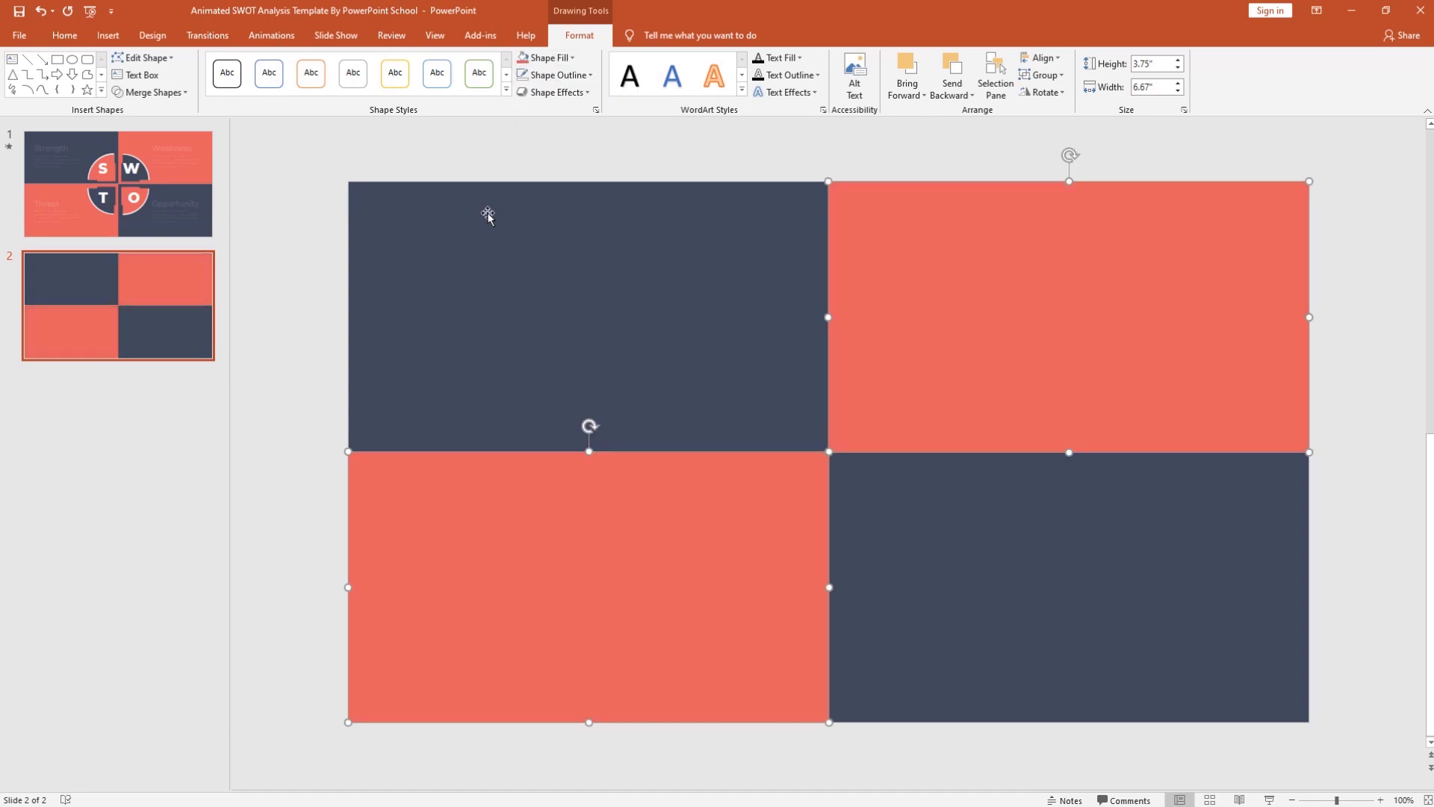
left_click(325, 311)
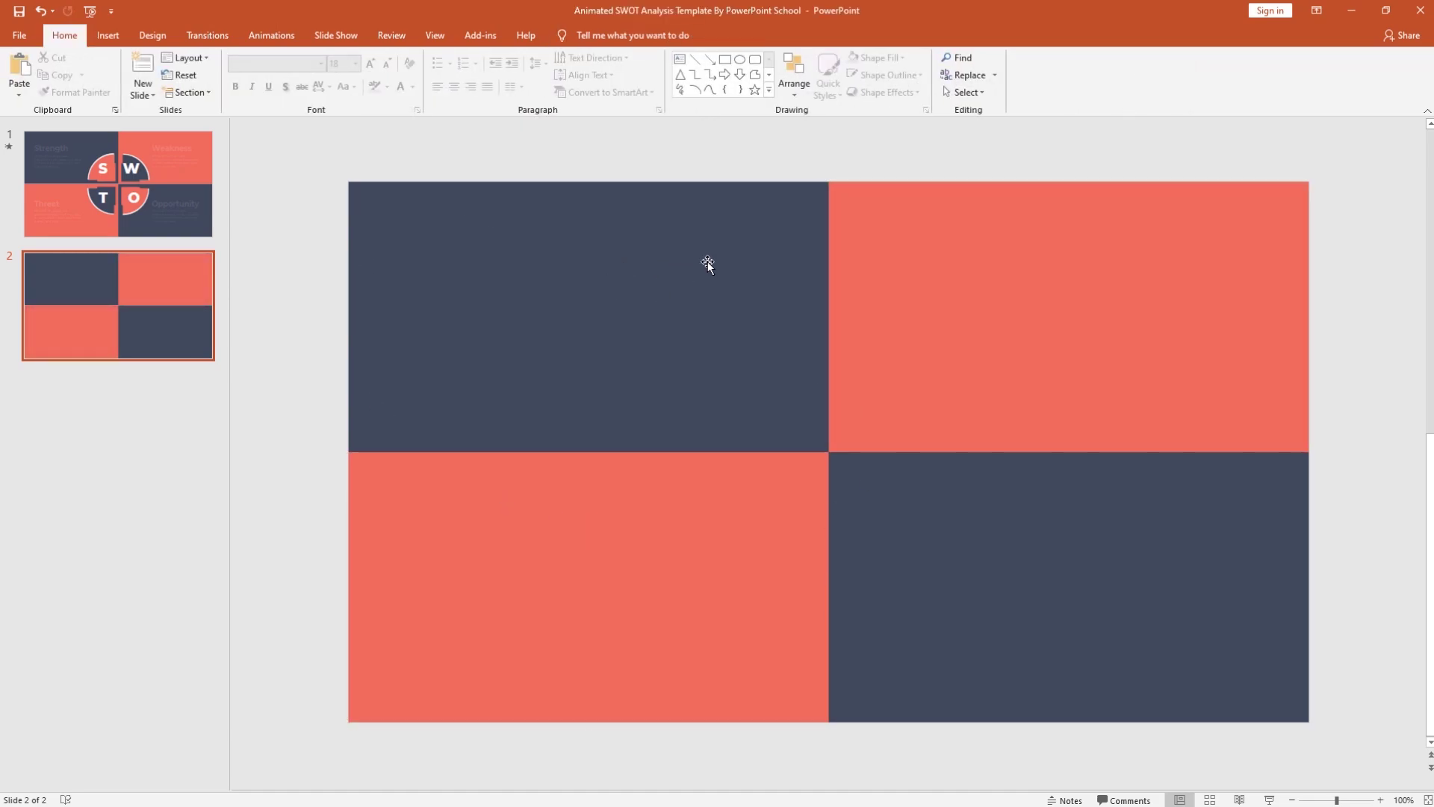
Step: Draw a circle on the quadrant junction and subtract a rectangle to cut off its right half
left_click(739, 59)
left_click_drag(829, 448, 969, 559)
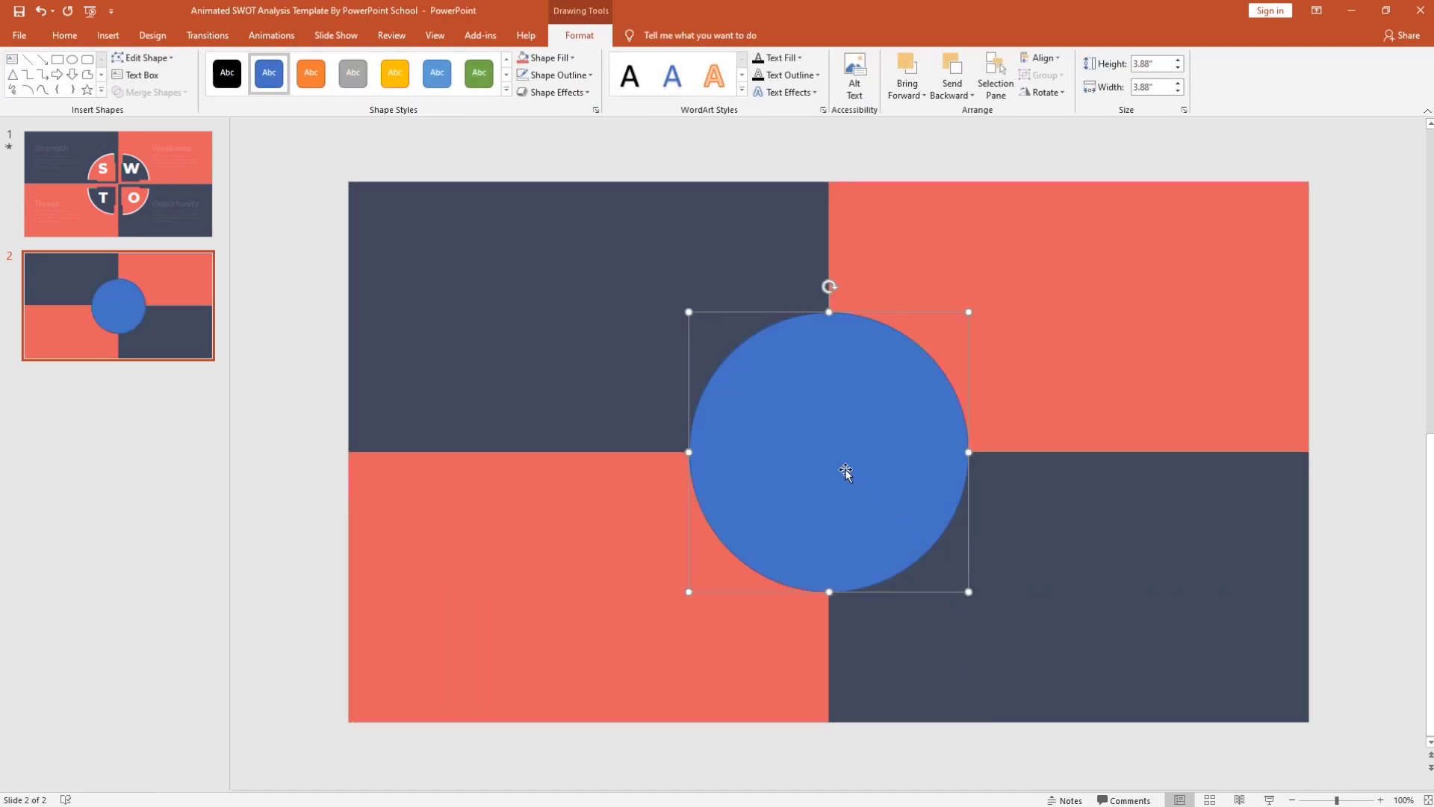
left_click(783, 455)
left_click(58, 66)
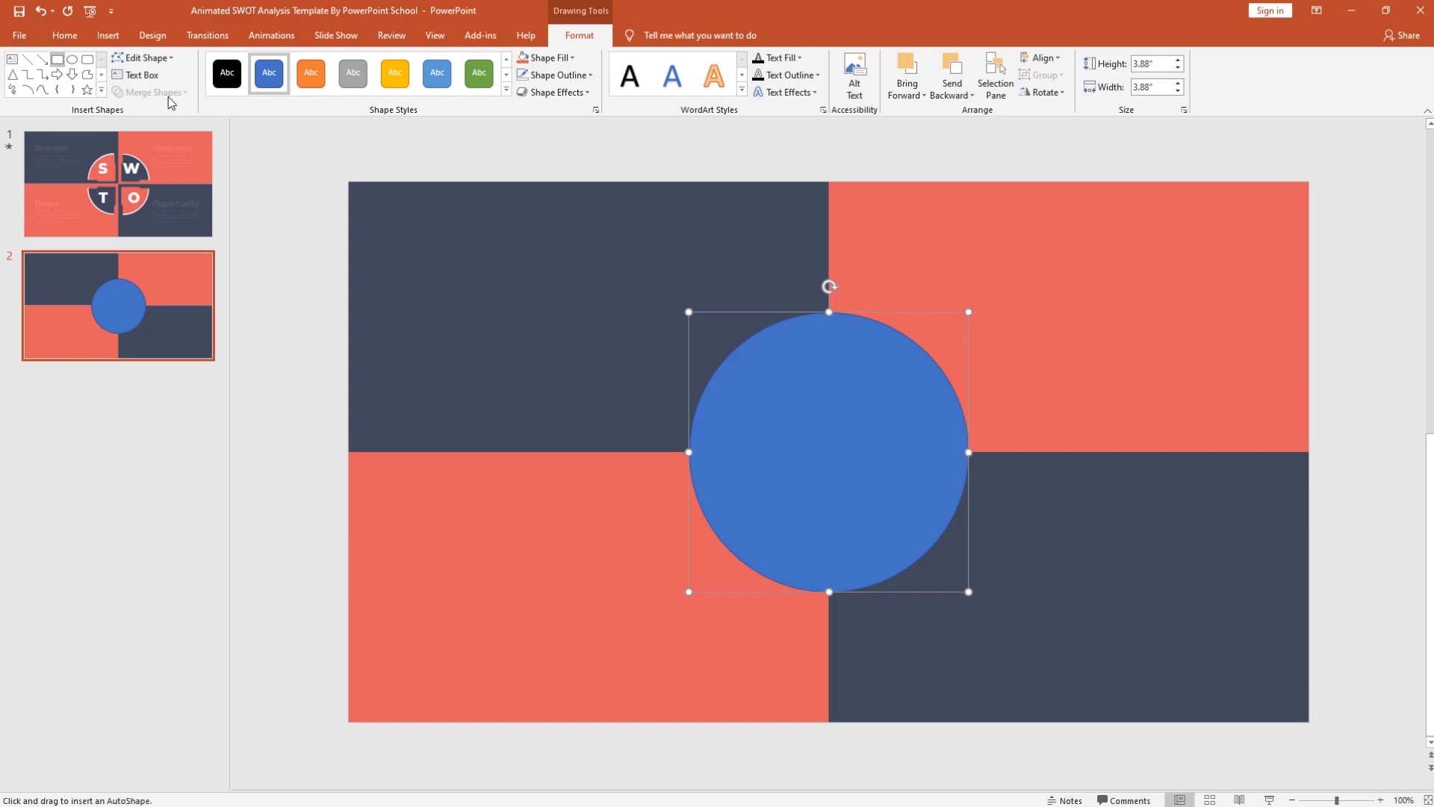
left_click_drag(829, 300, 1006, 643)
left_click(762, 452)
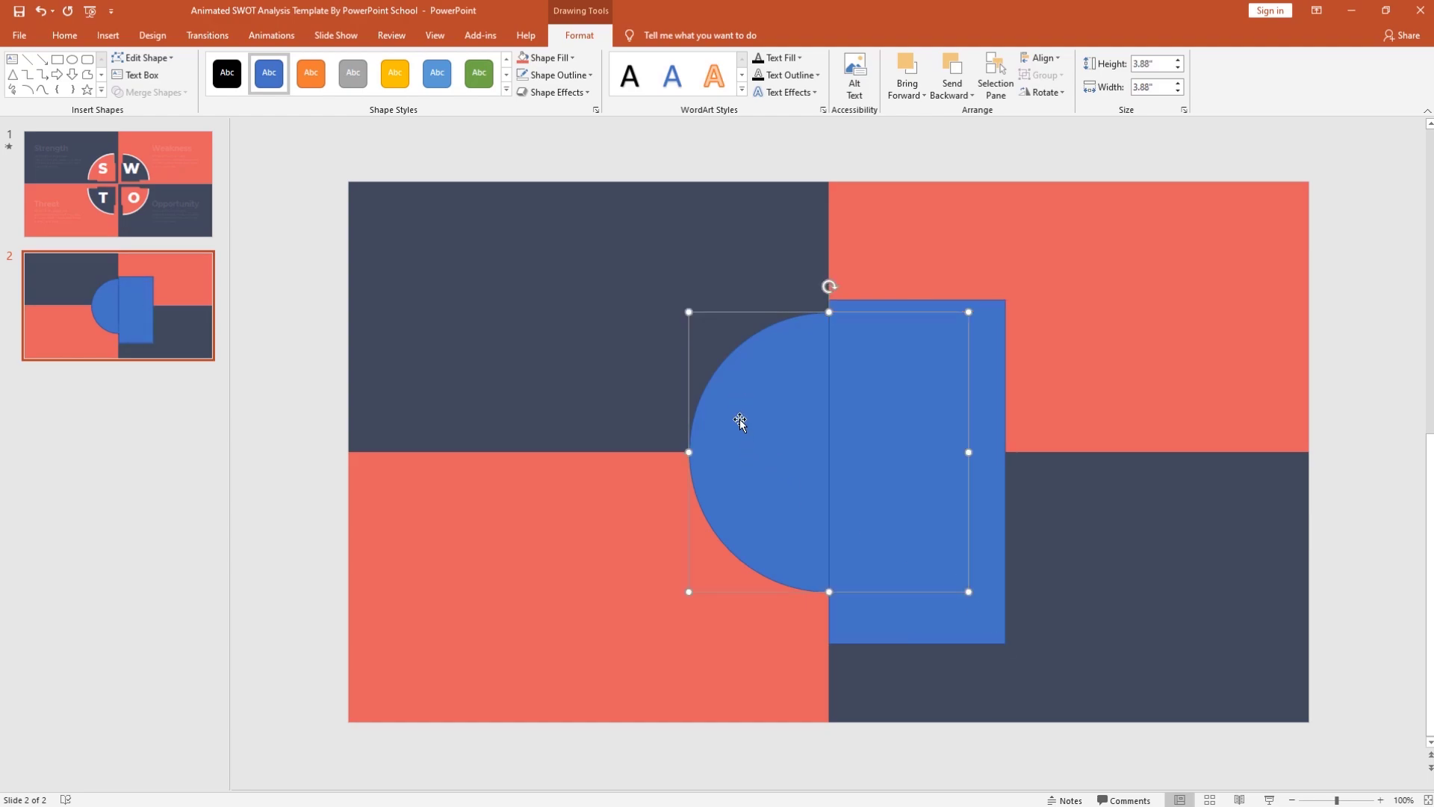
left_click(984, 521, "shift")
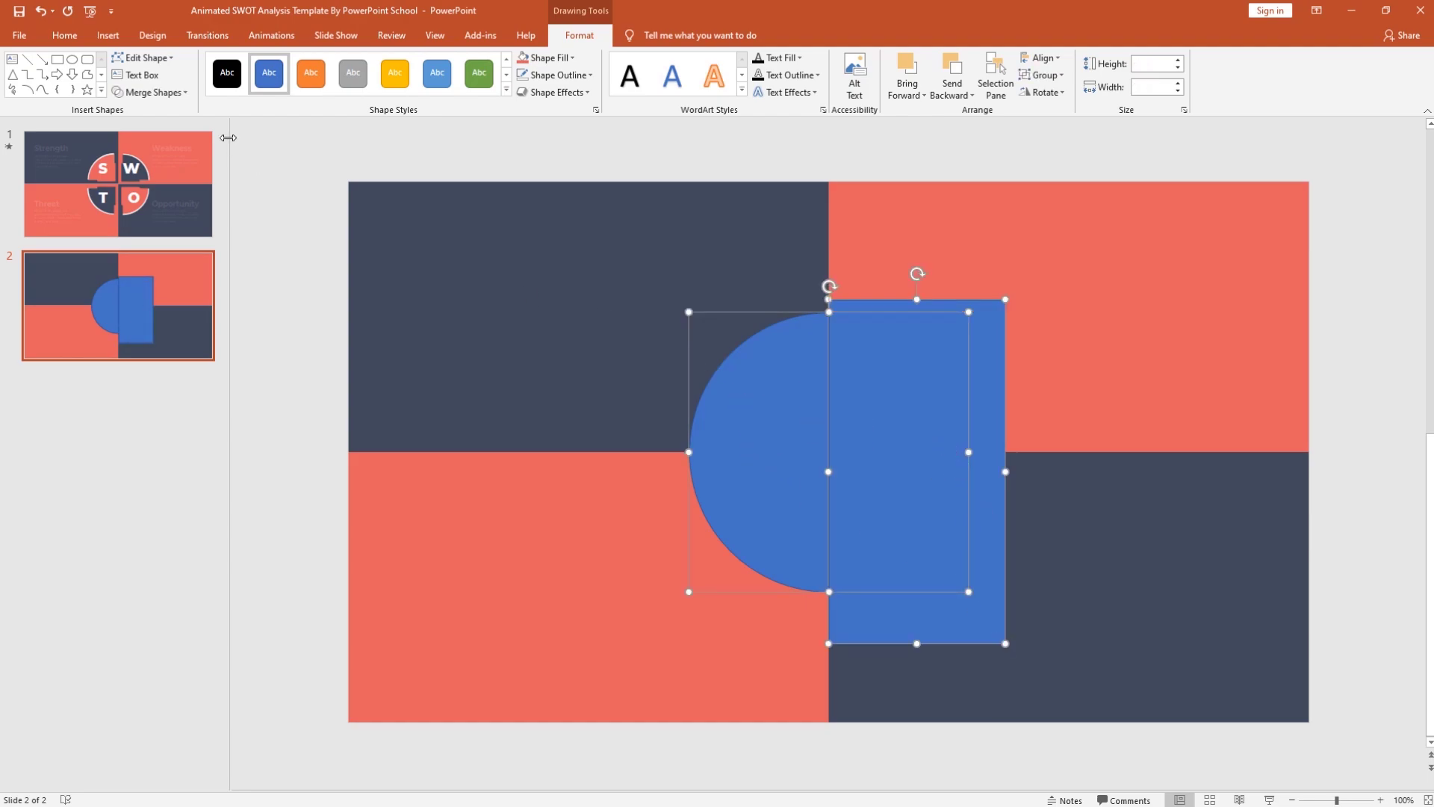
left_click(175, 93)
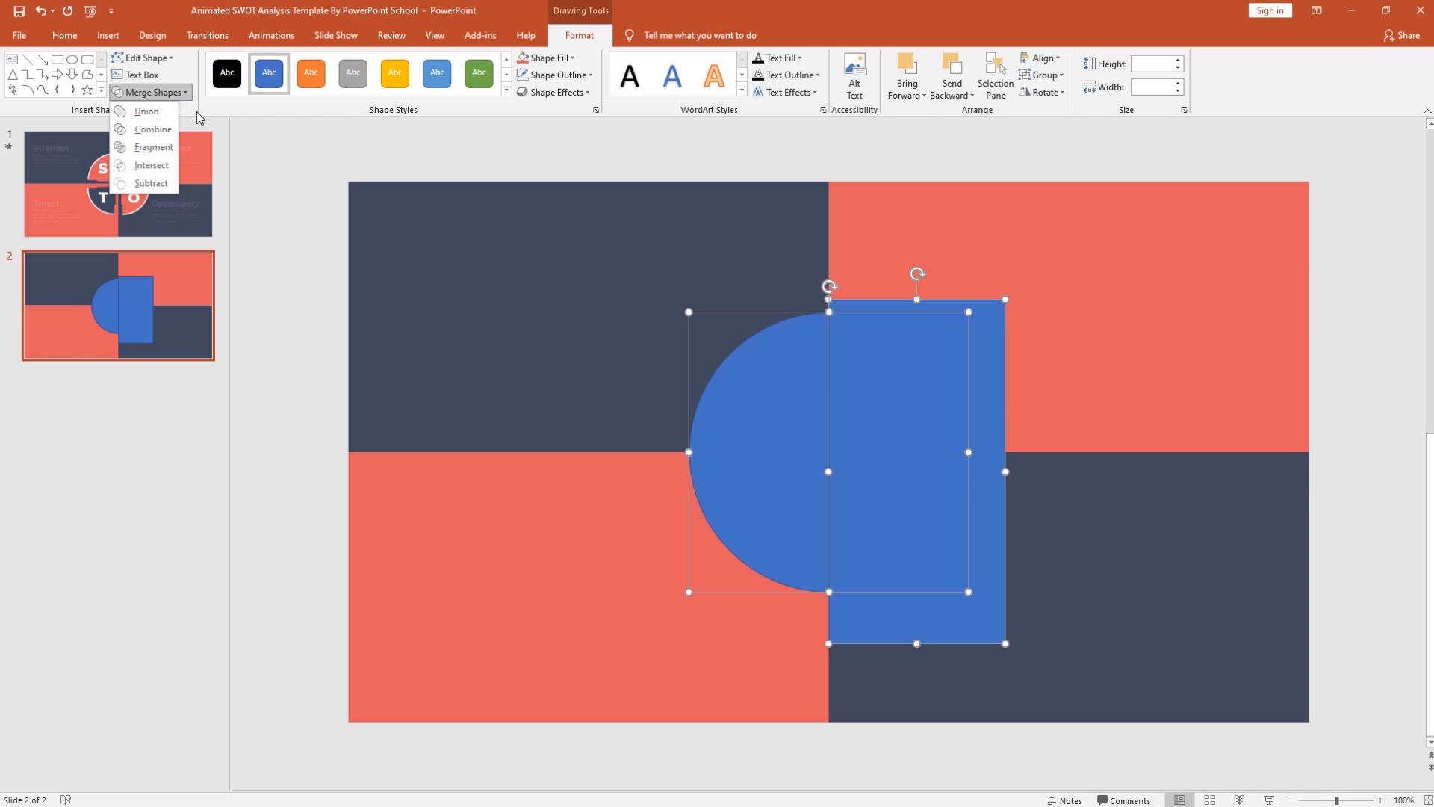
left_click(163, 184)
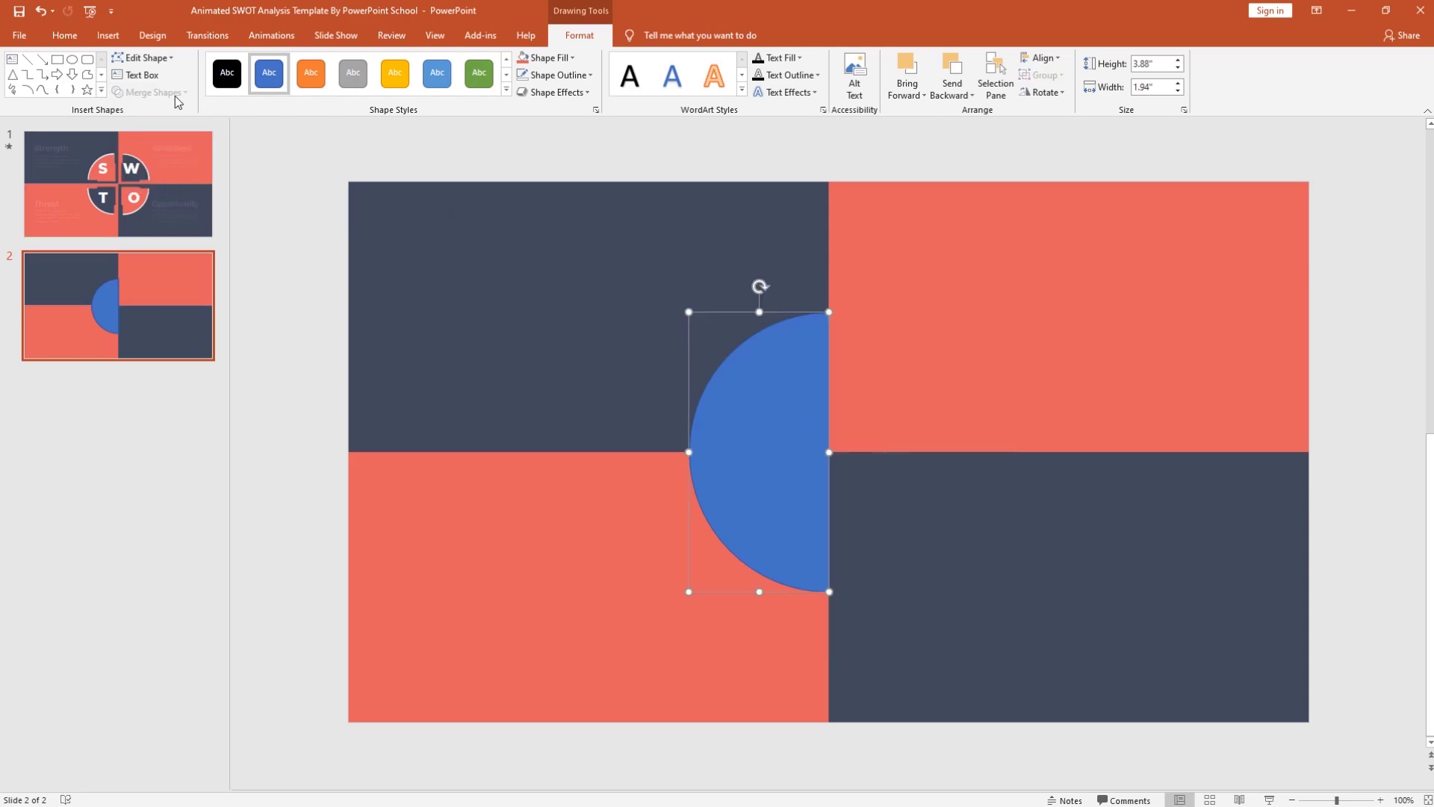
Step: Subtract the half-circle's lower part to leave a quarter-circle, and move it into the top-left quadrant
left_click(56, 59)
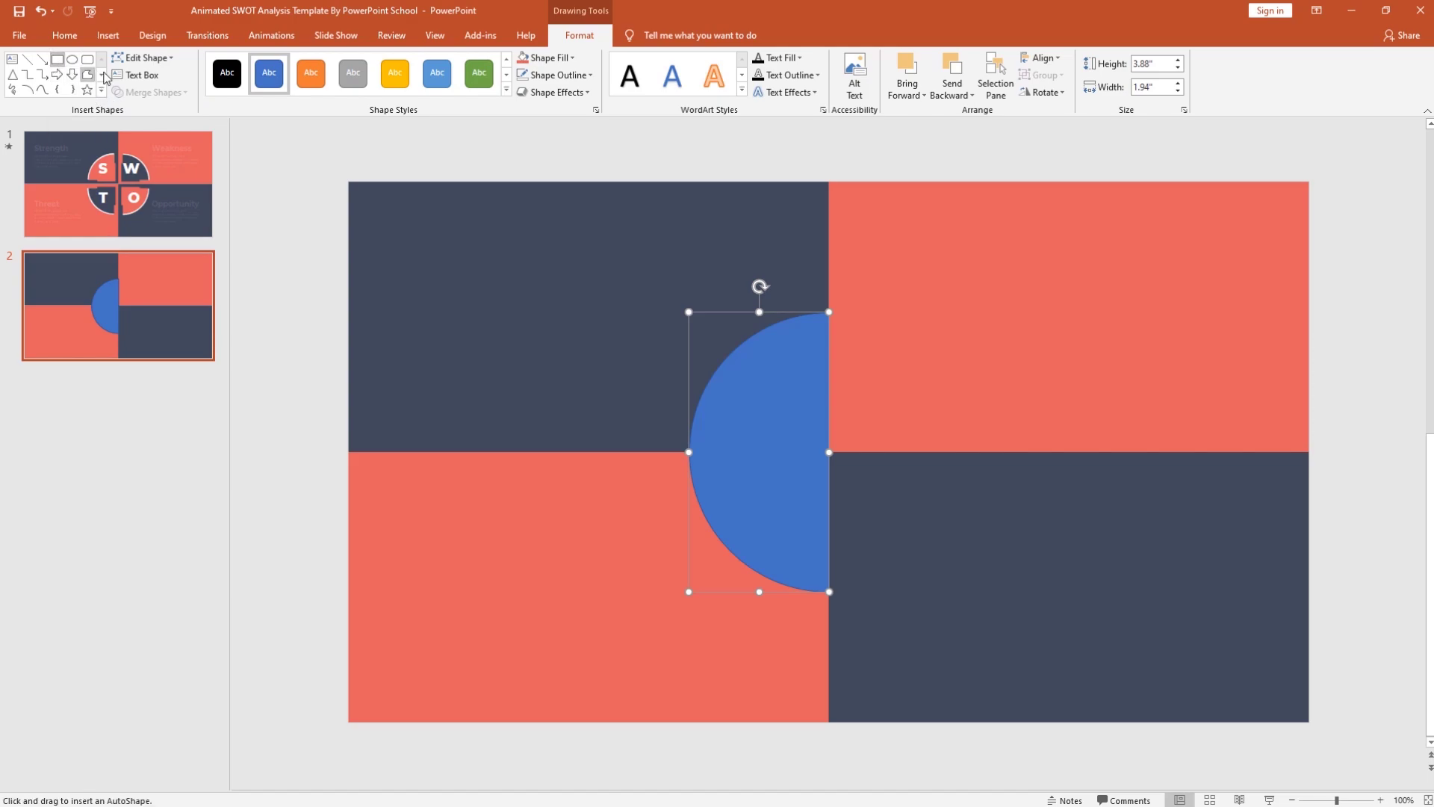
mouse_move(676, 451)
left_mouse_down()
mouse_move(762, 509)
mouse_move(859, 619)
left_mouse_up()
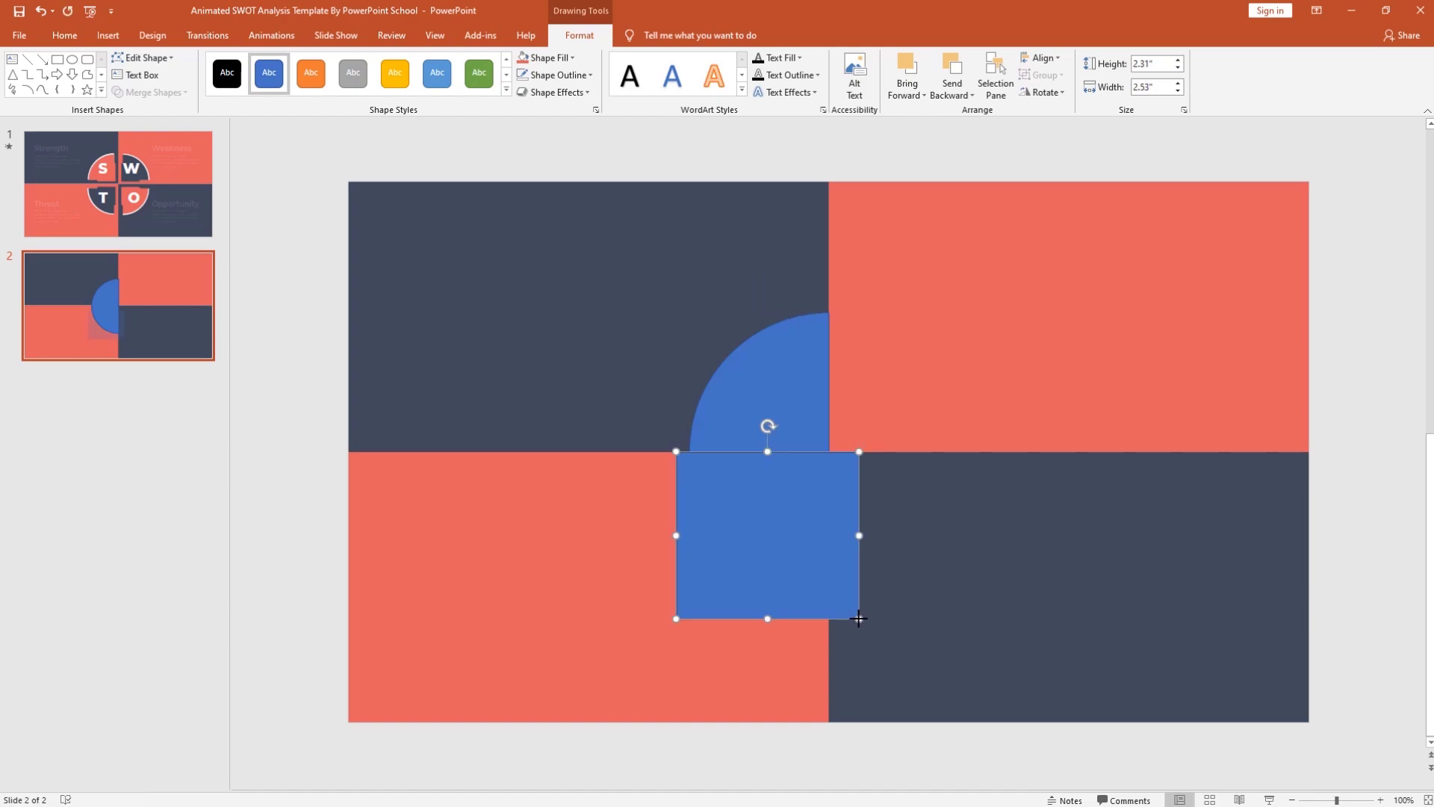
left_click(805, 376)
left_click(840, 492, "shift")
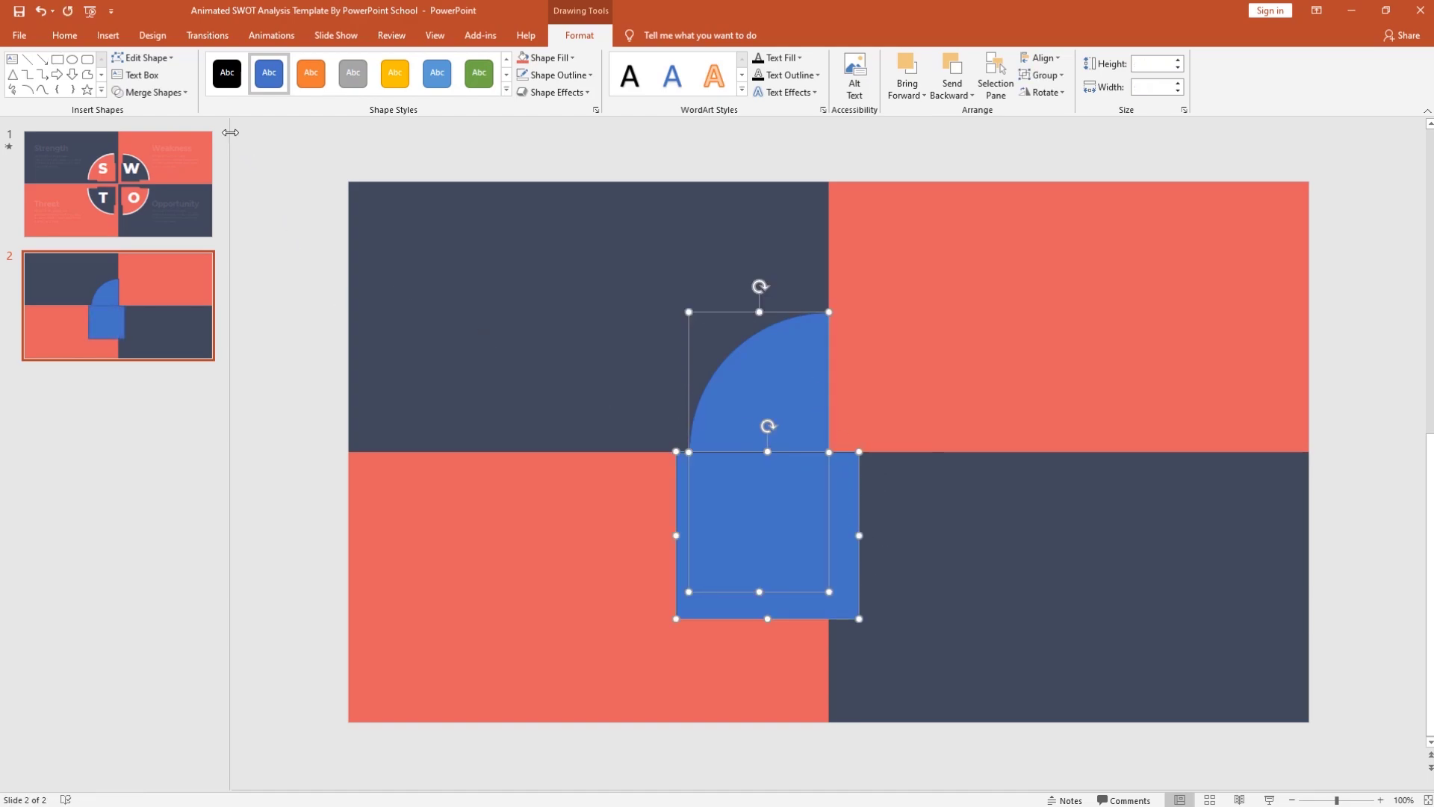
left_click(183, 93)
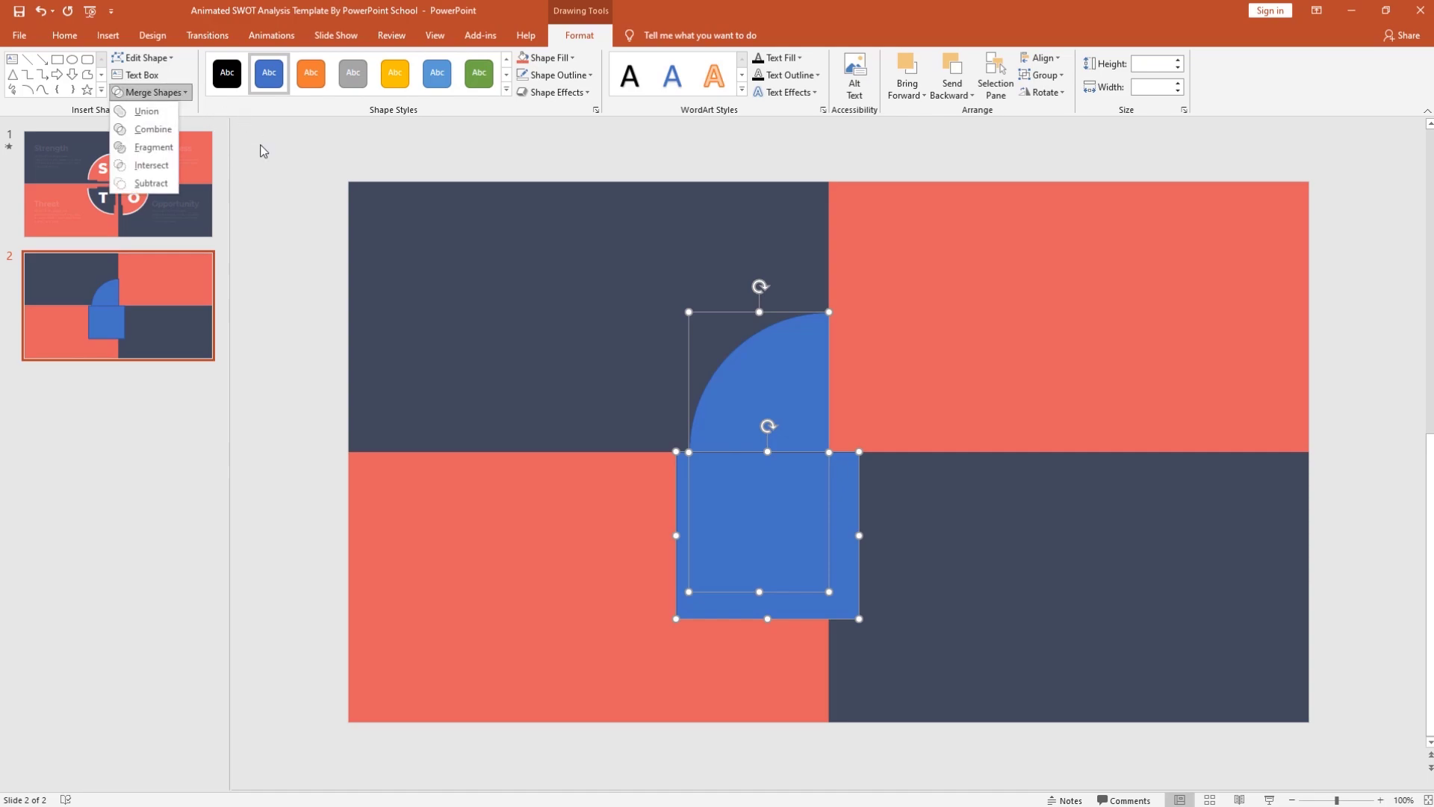
left_click(166, 183)
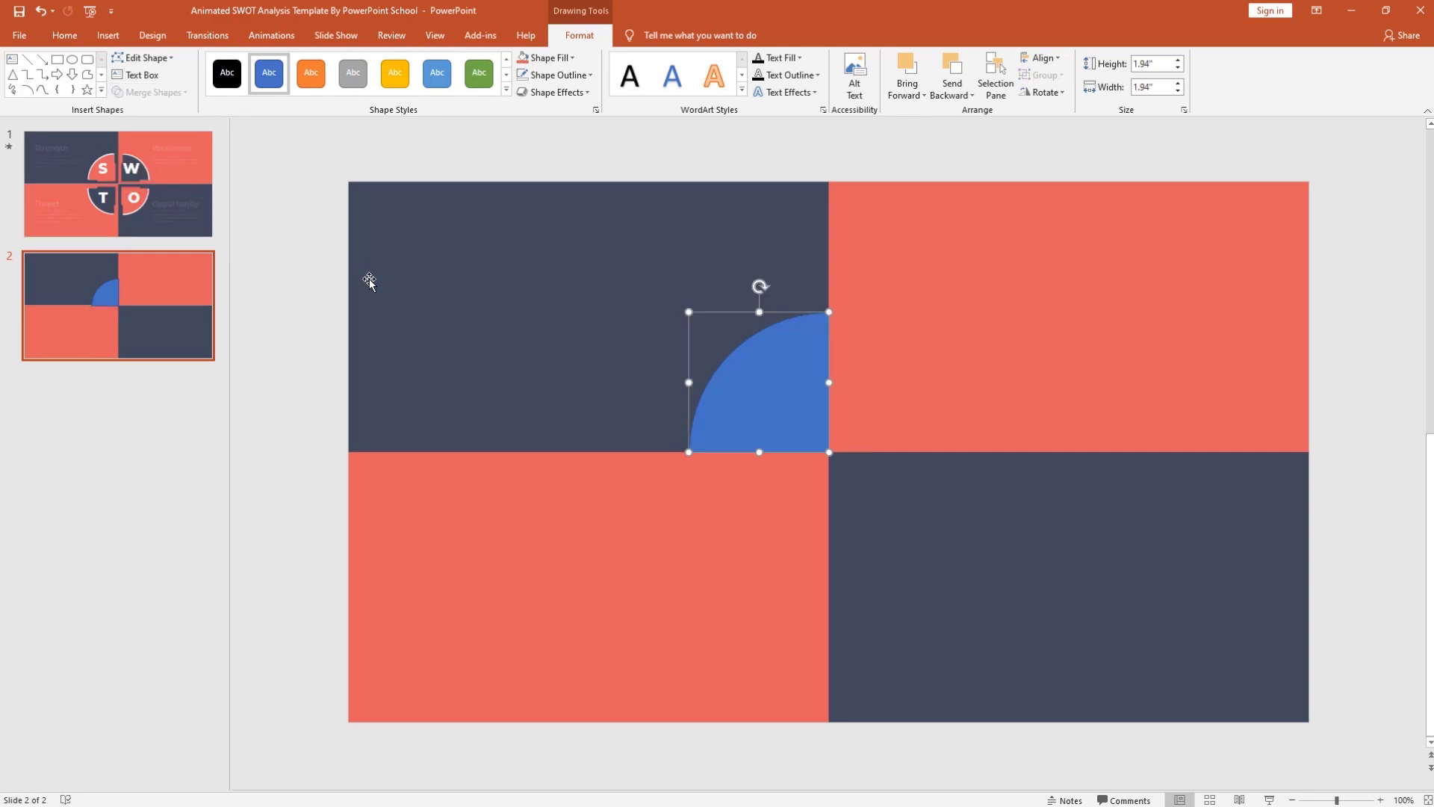
left_click_drag(790, 386, 774, 369)
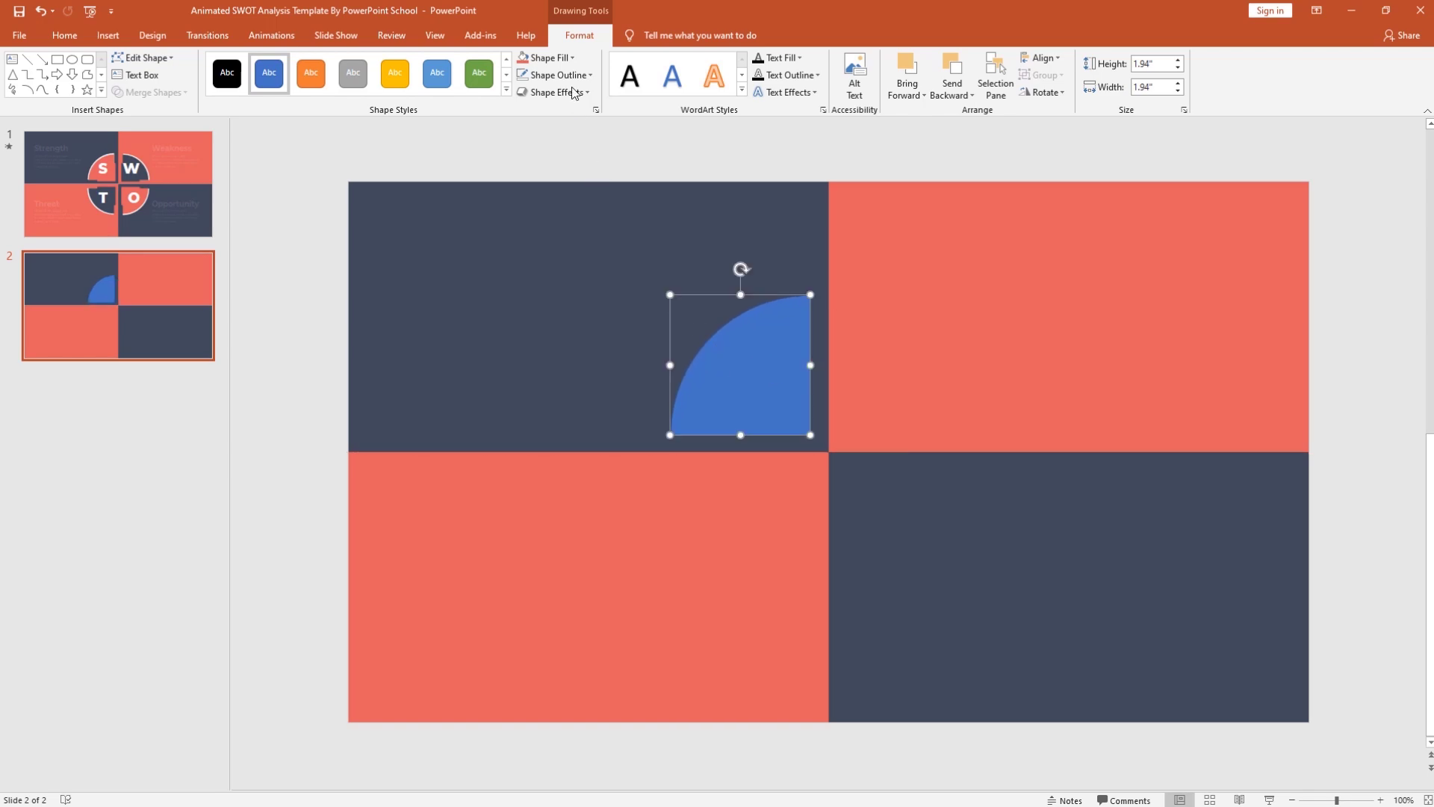
Step: Fill the quarter-circle white with no outline
left_click(539, 58)
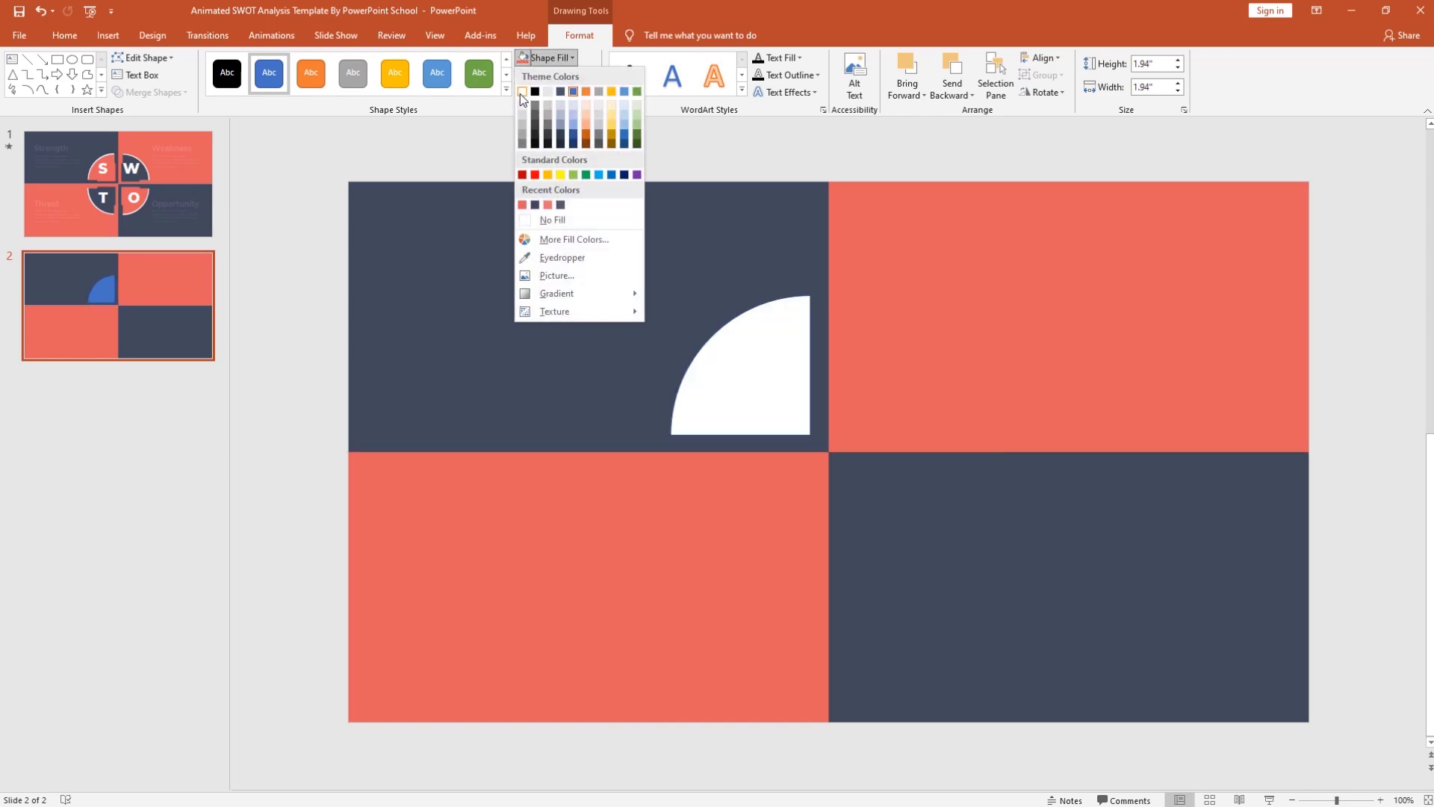
left_click(521, 92)
left_click(559, 76)
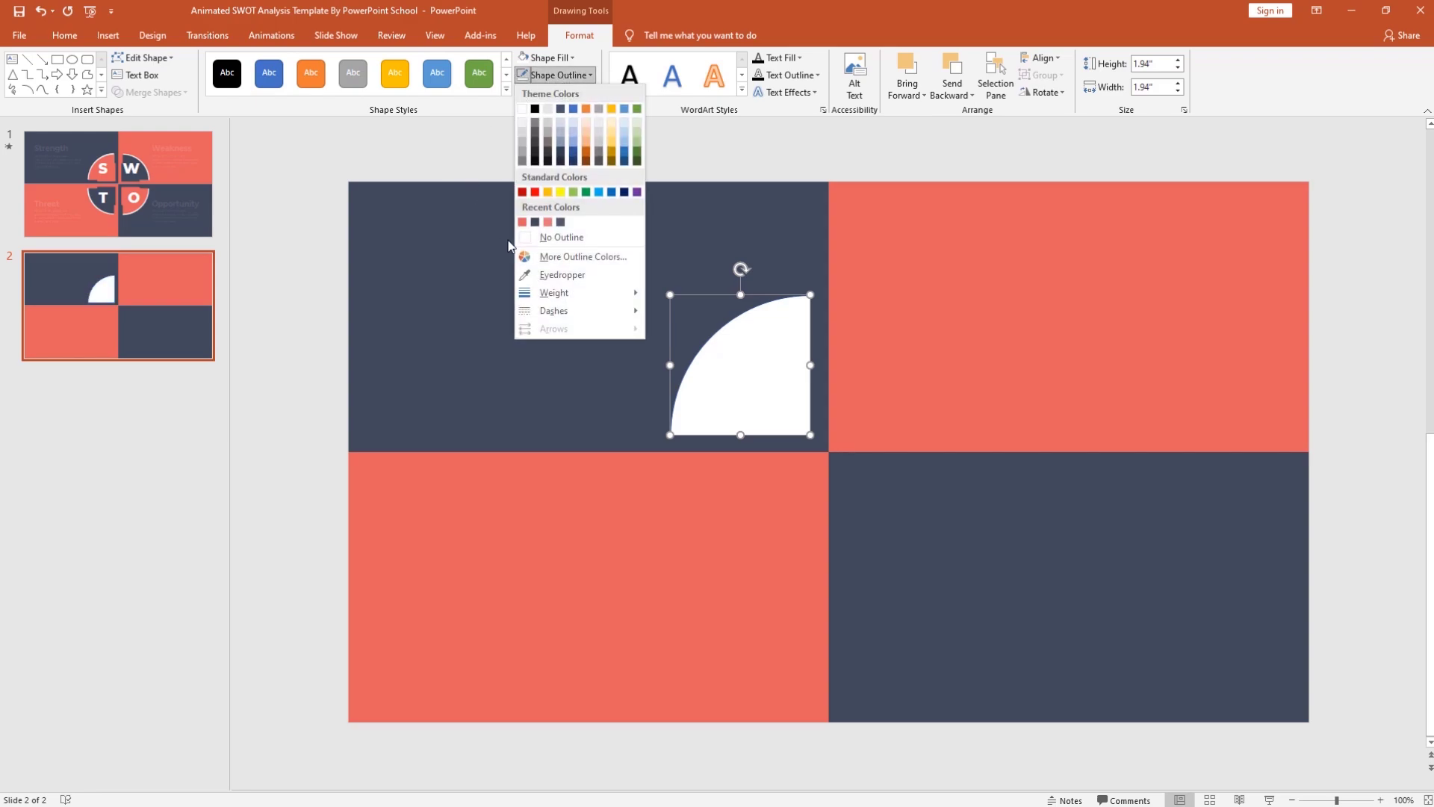
left_click(524, 237)
Step: Fill the front quarter-circle coral and shrink it to 1.88" to leave a white rim
left_click(551, 58)
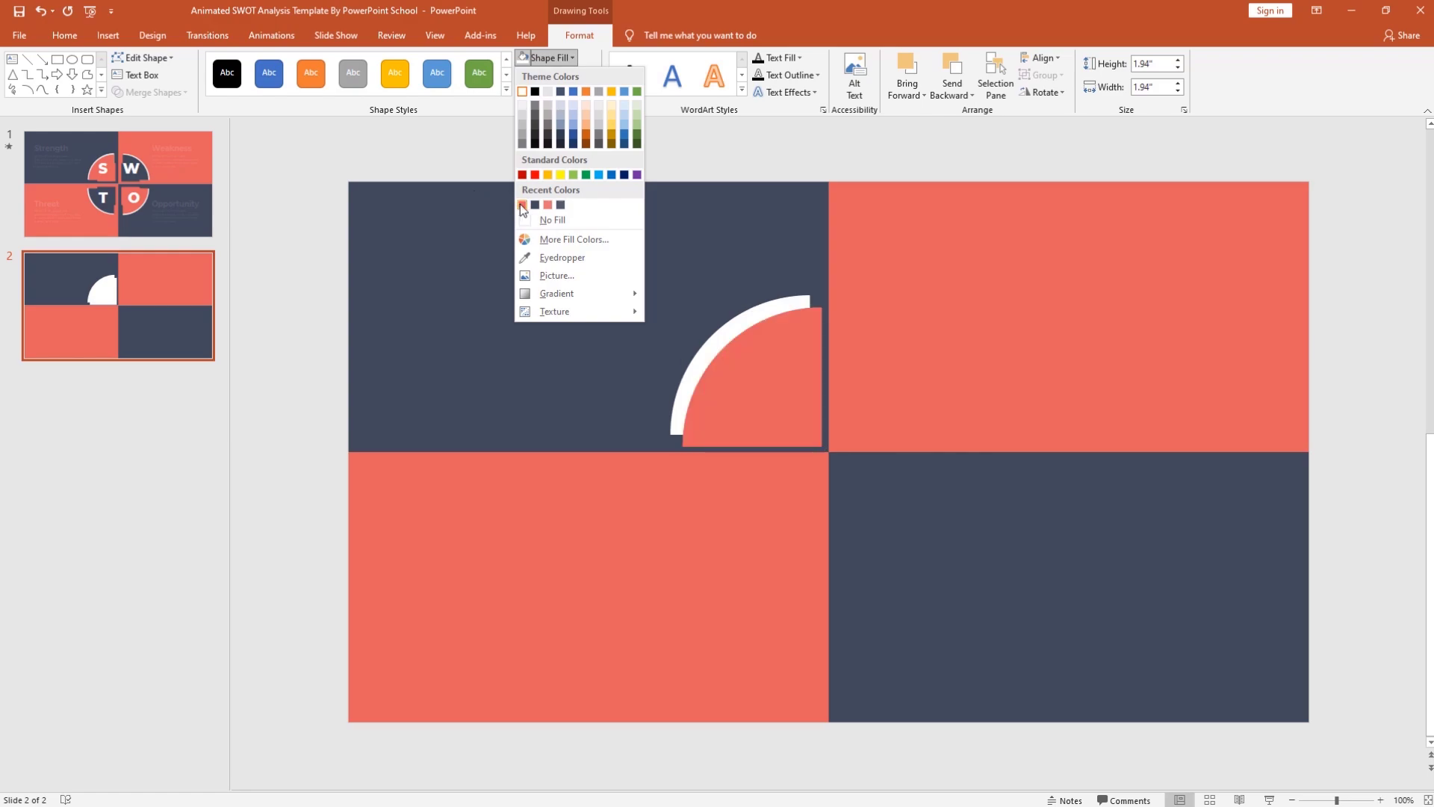
left_click(522, 205)
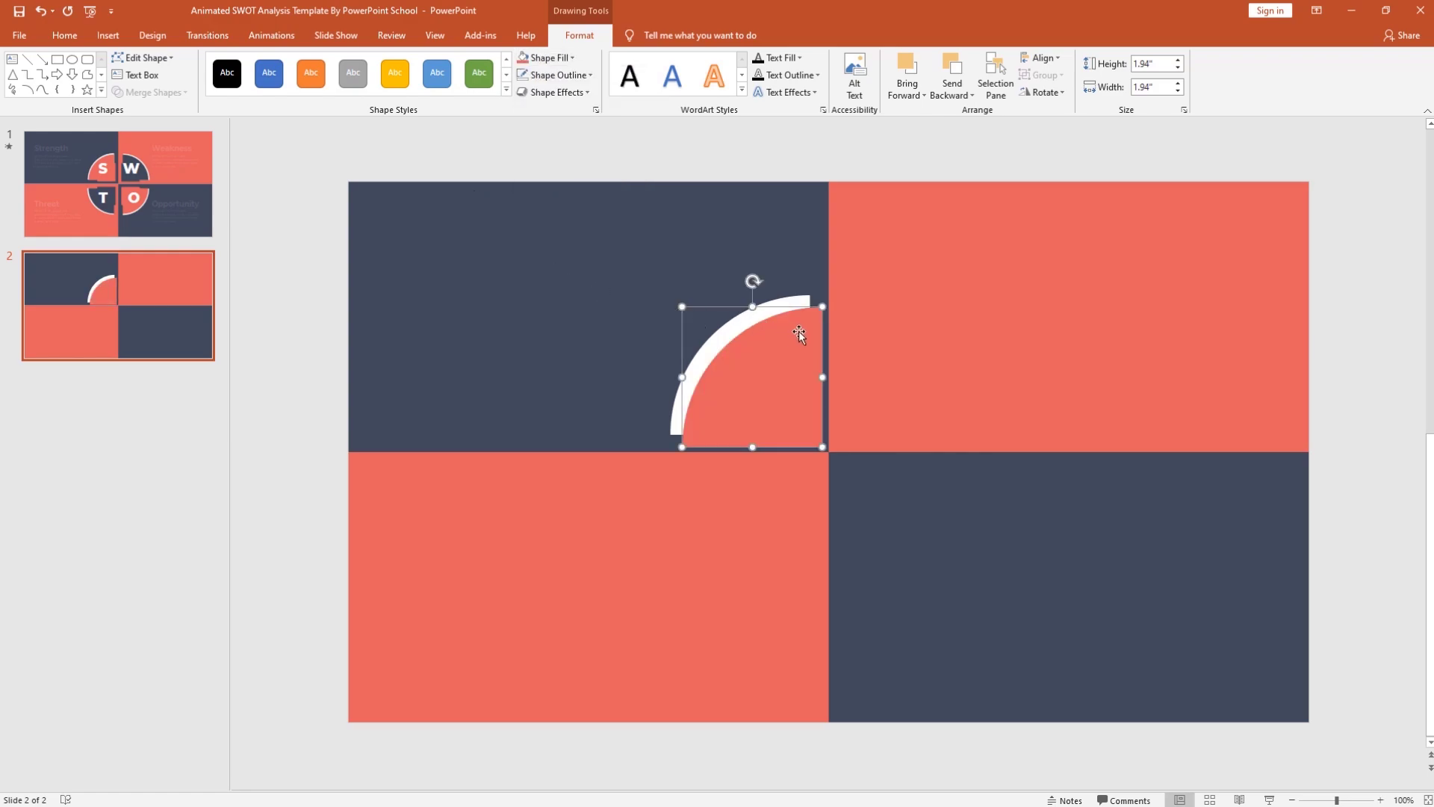
scroll(818, 353, "up", 5)
scroll(818, 352, "up", 5)
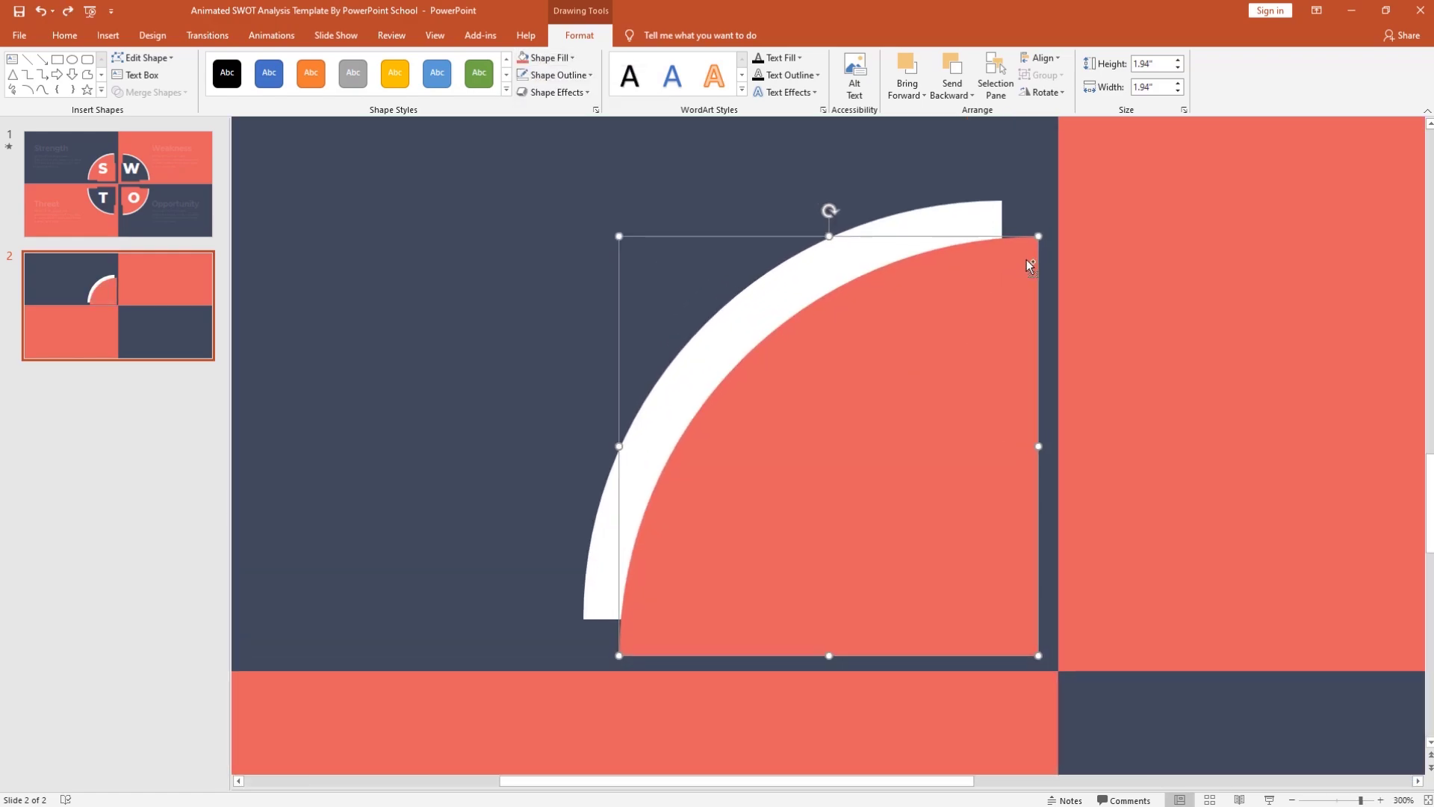
left_click_drag(1037, 236, 1032, 243)
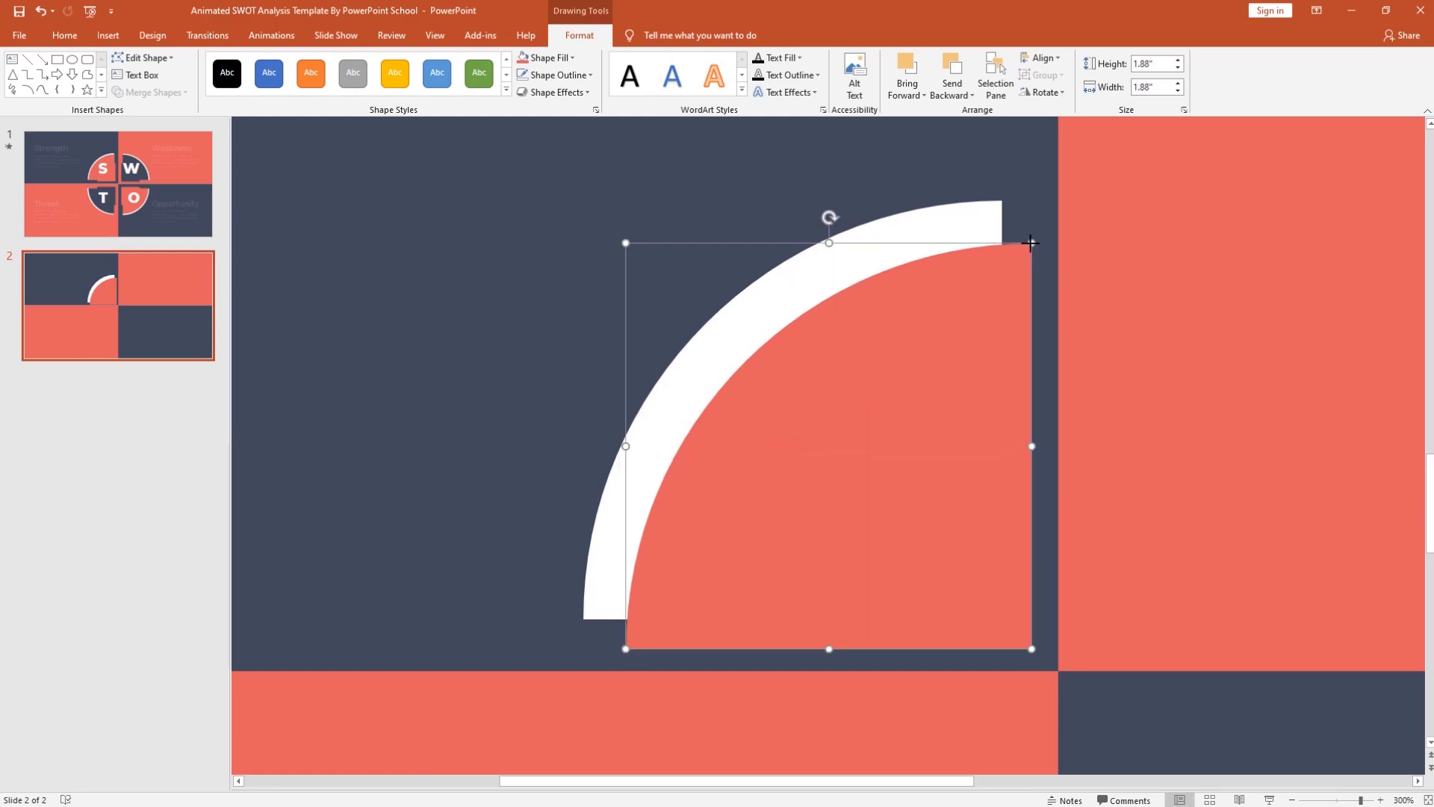
scroll(965, 395, "down", 6)
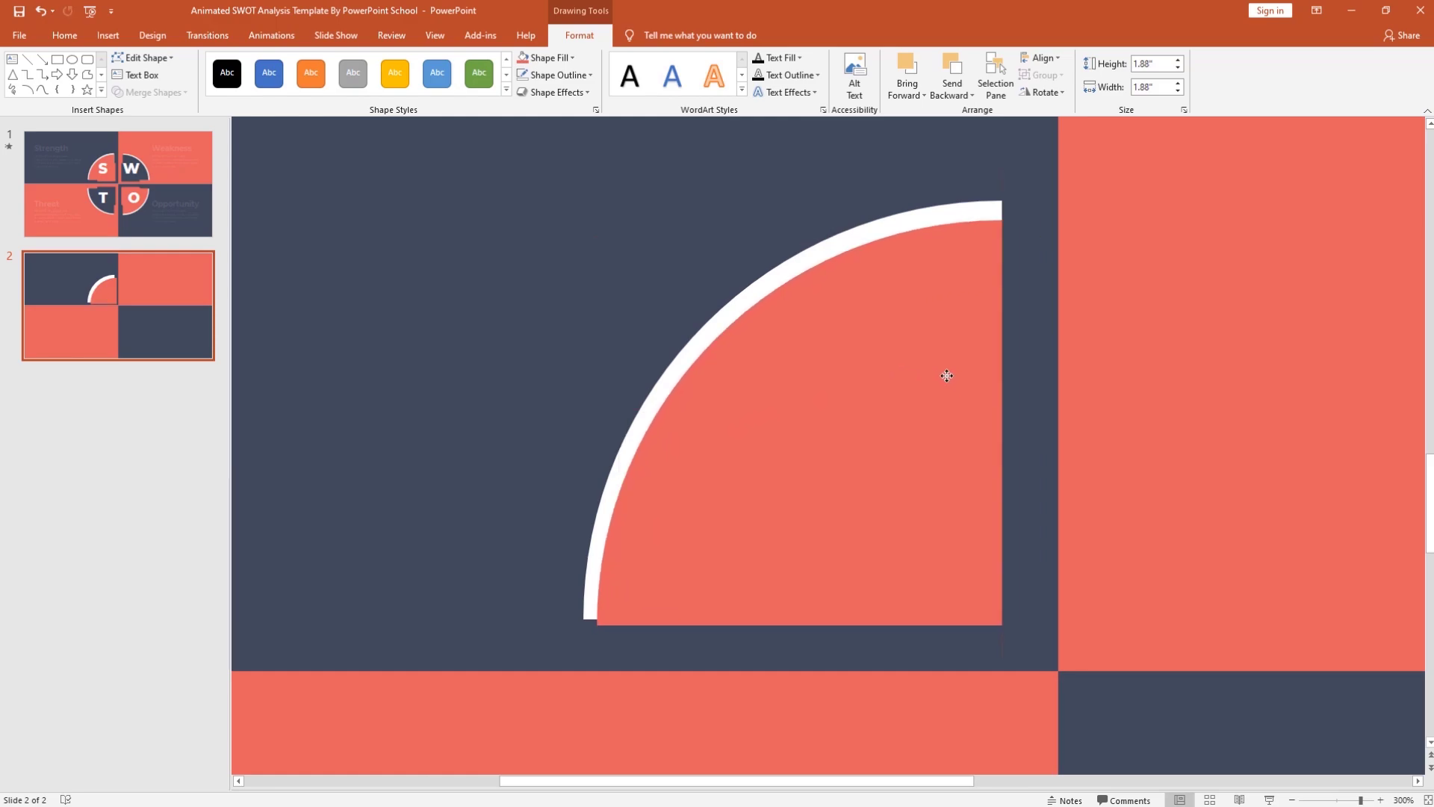
scroll(948, 377, "down", 2)
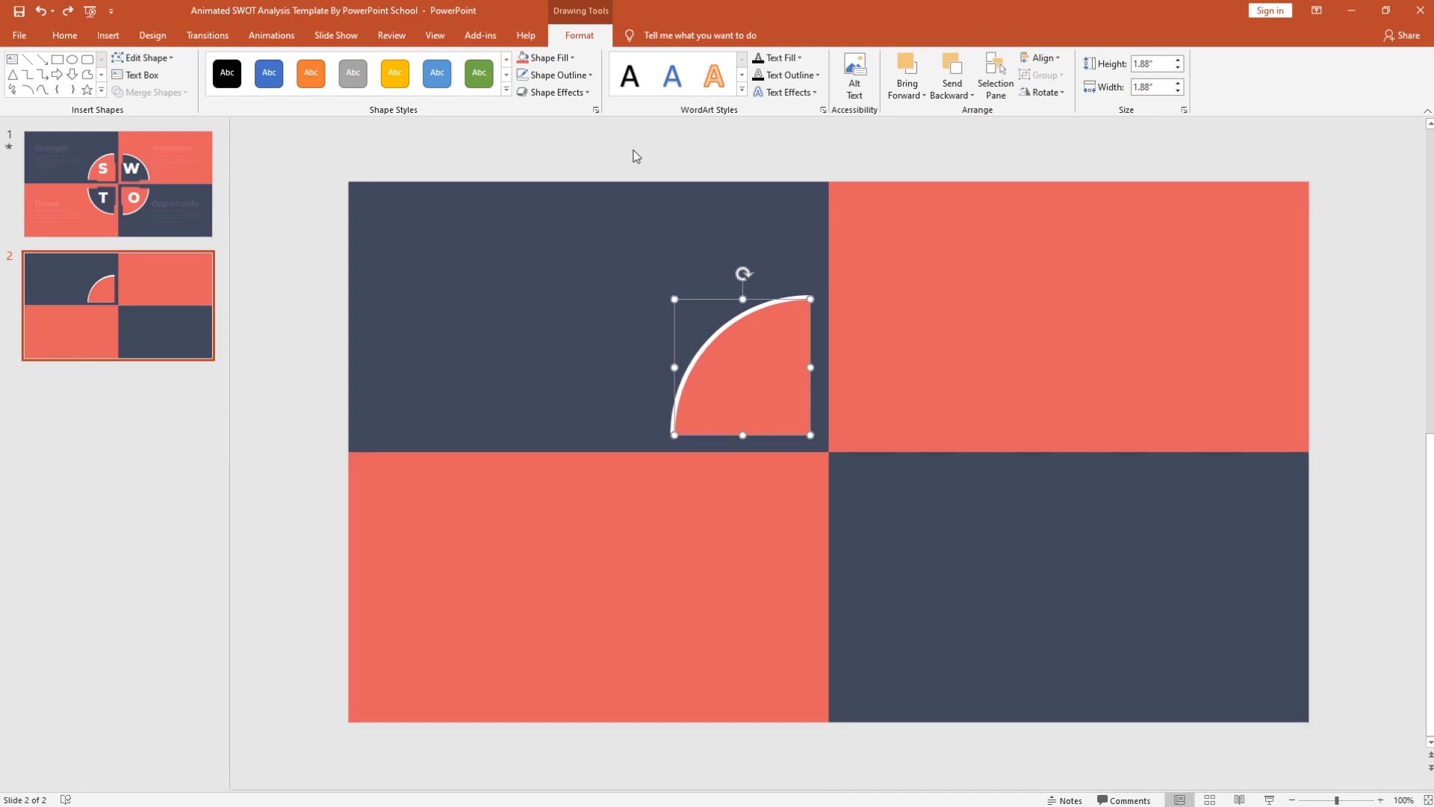
left_click(675, 151)
Step: Group the quarter-circle with its white rim and paste a copy into the top-left navy quadrant
left_click_drag(632, 140, 867, 442)
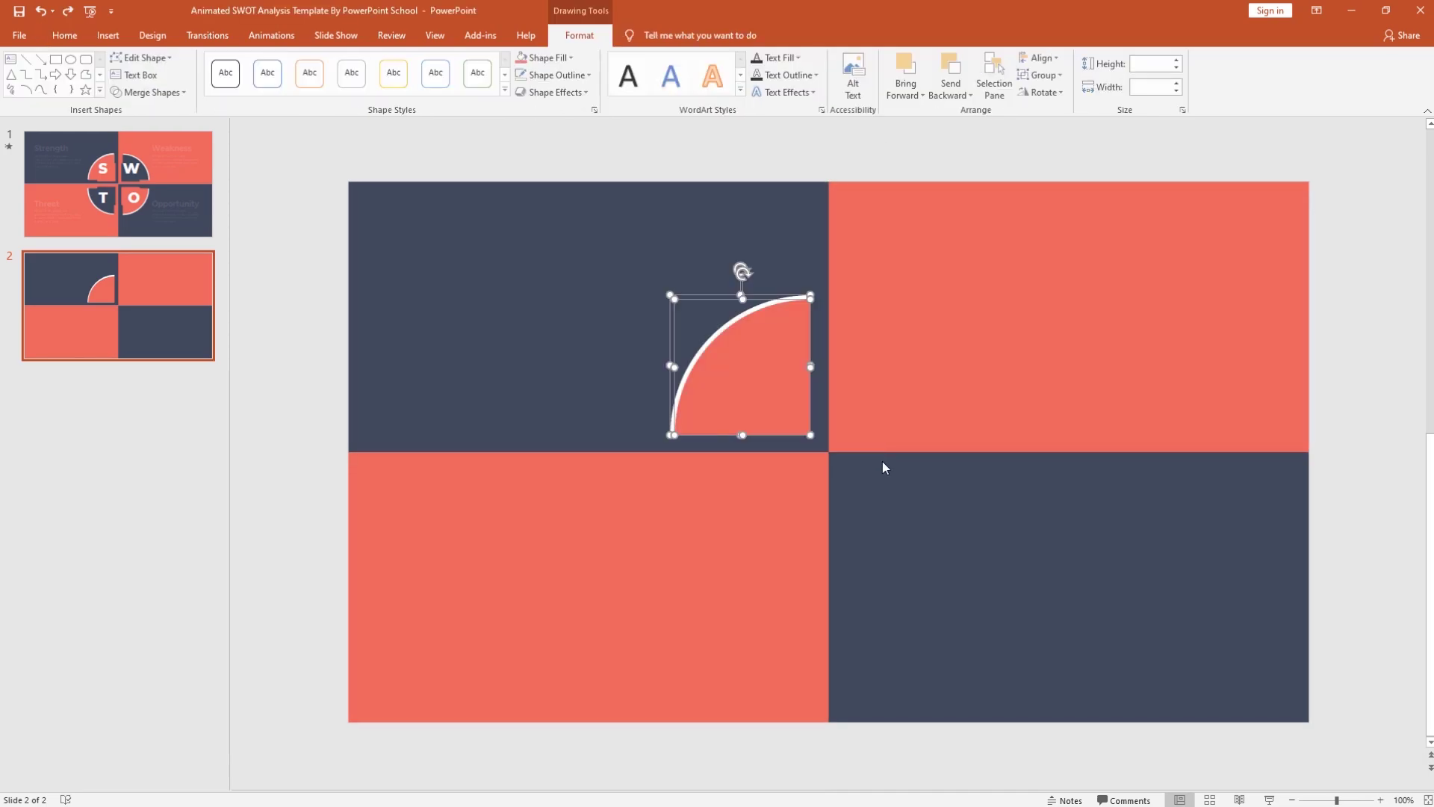
key("ctrl+g")
left_click(768, 367)
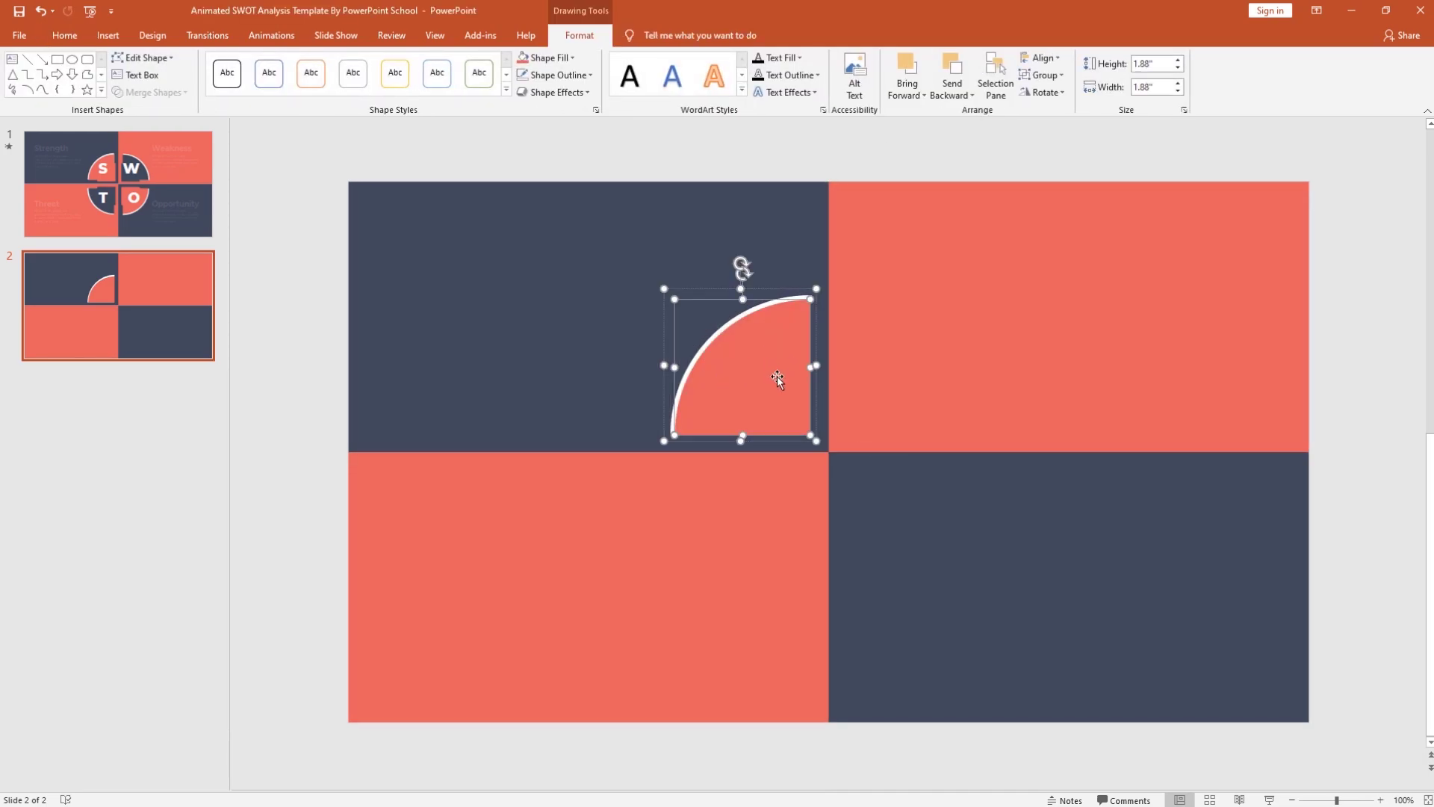
key("ctrl+c")
key("ctrl+v")
left_click_drag(769, 373, 551, 297)
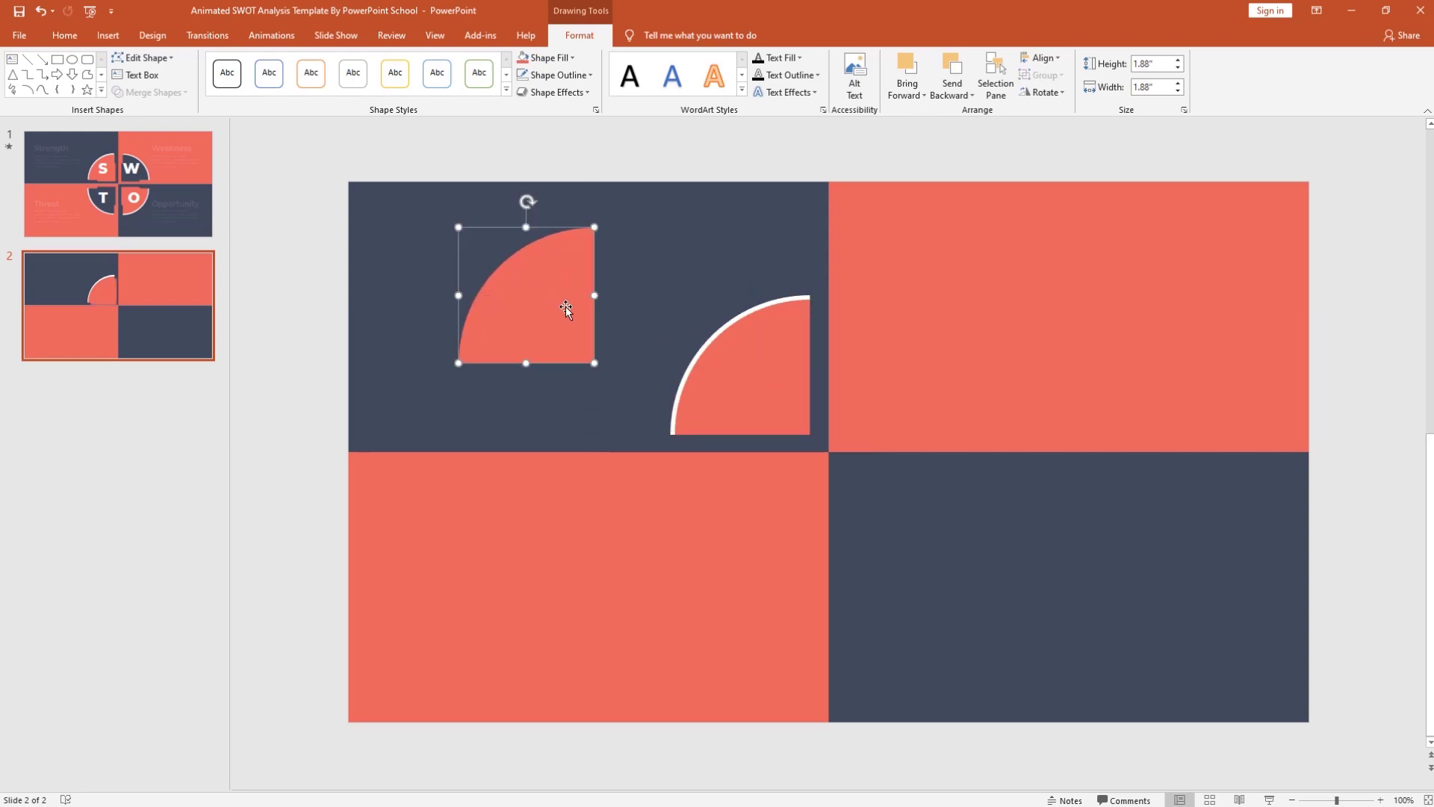
Step: Give the copy a salmon outline and no fill
left_click(571, 78)
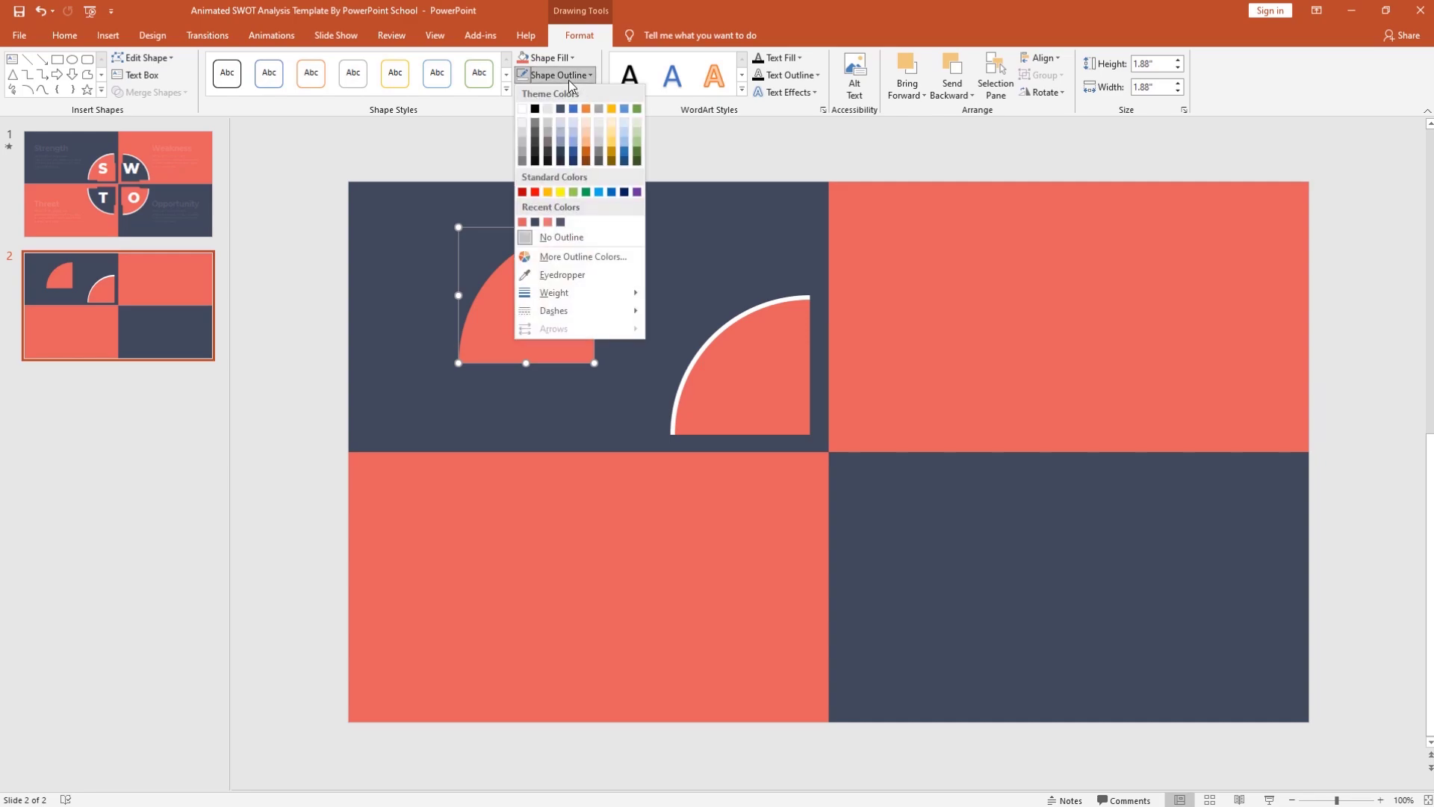
left_click(522, 222)
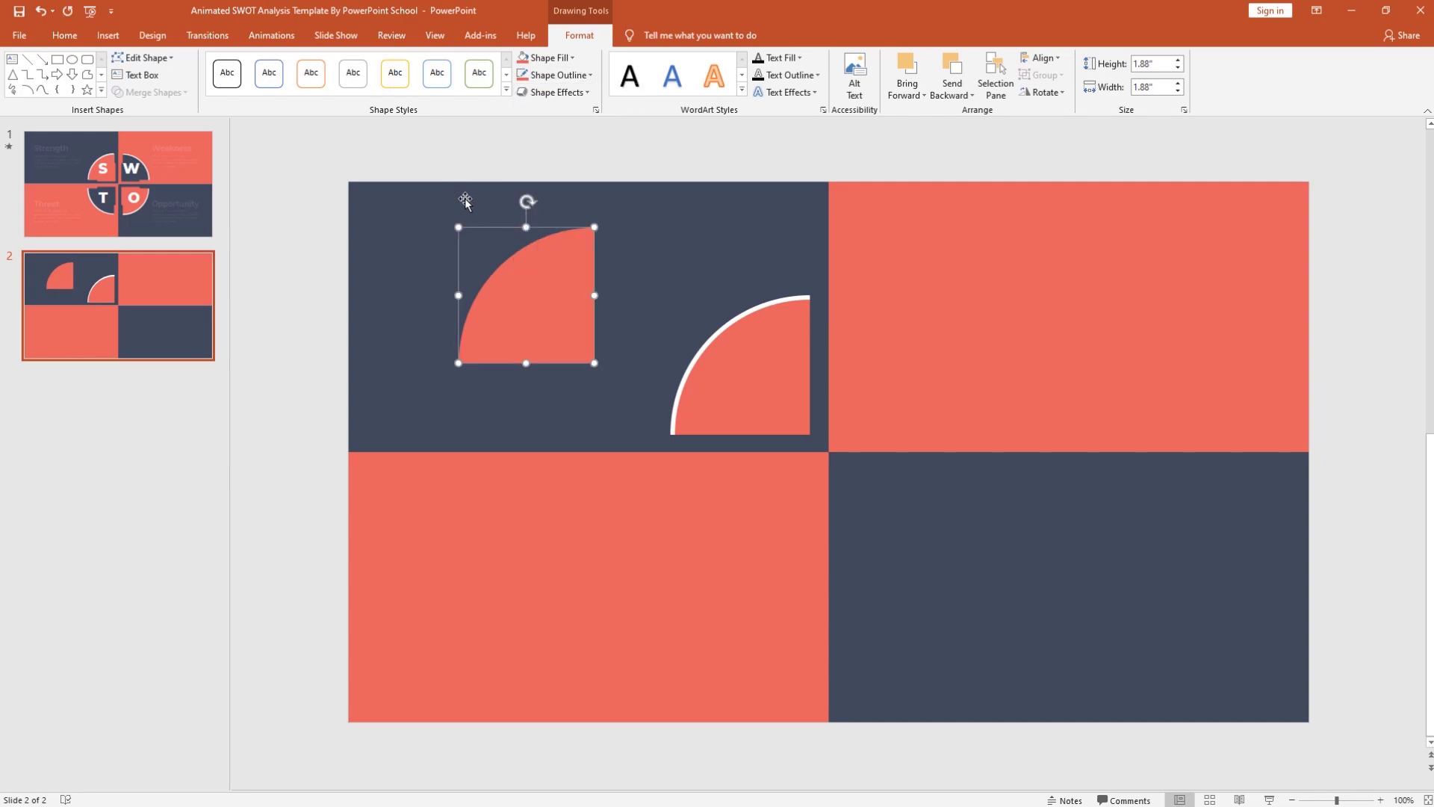
left_click(552, 58)
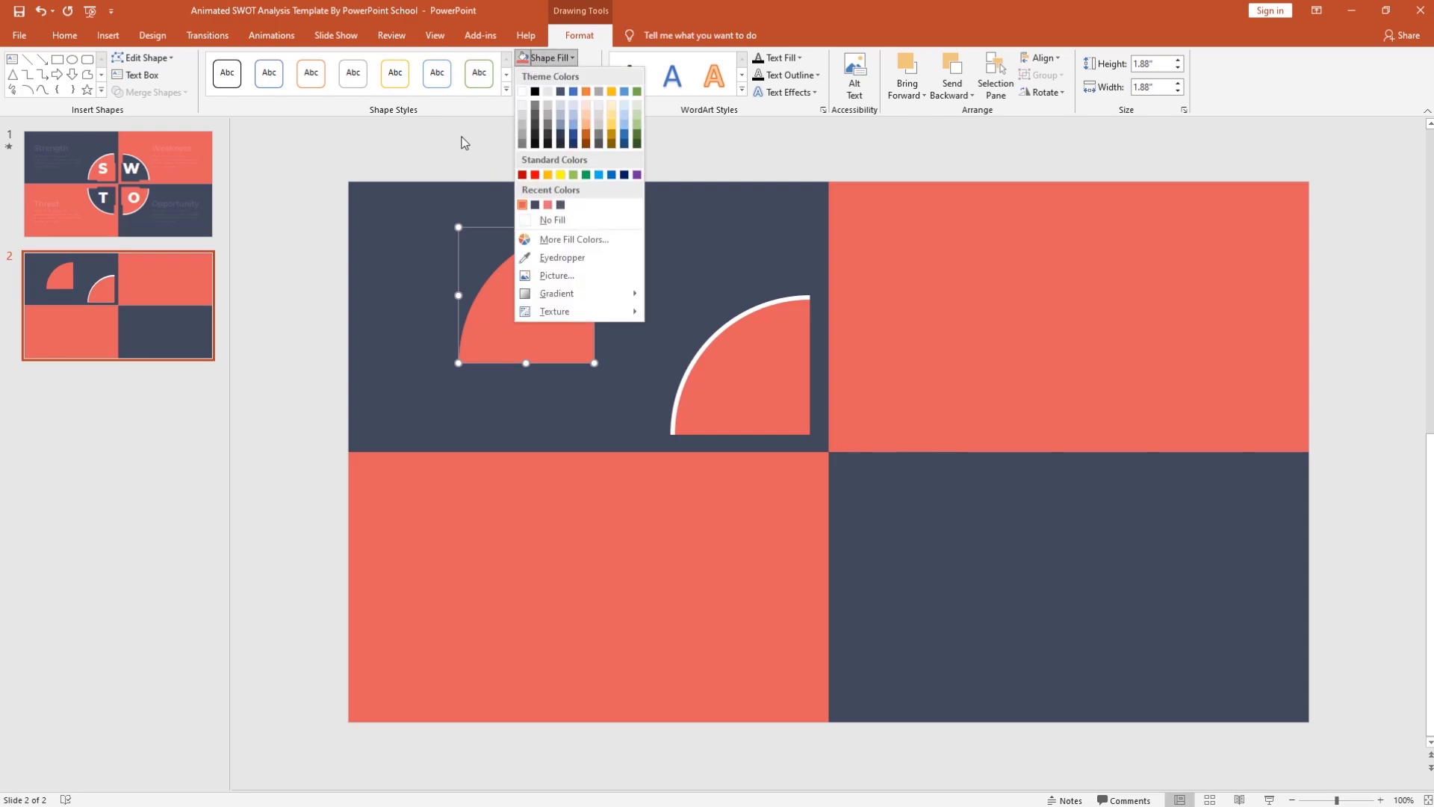
left_click(526, 219)
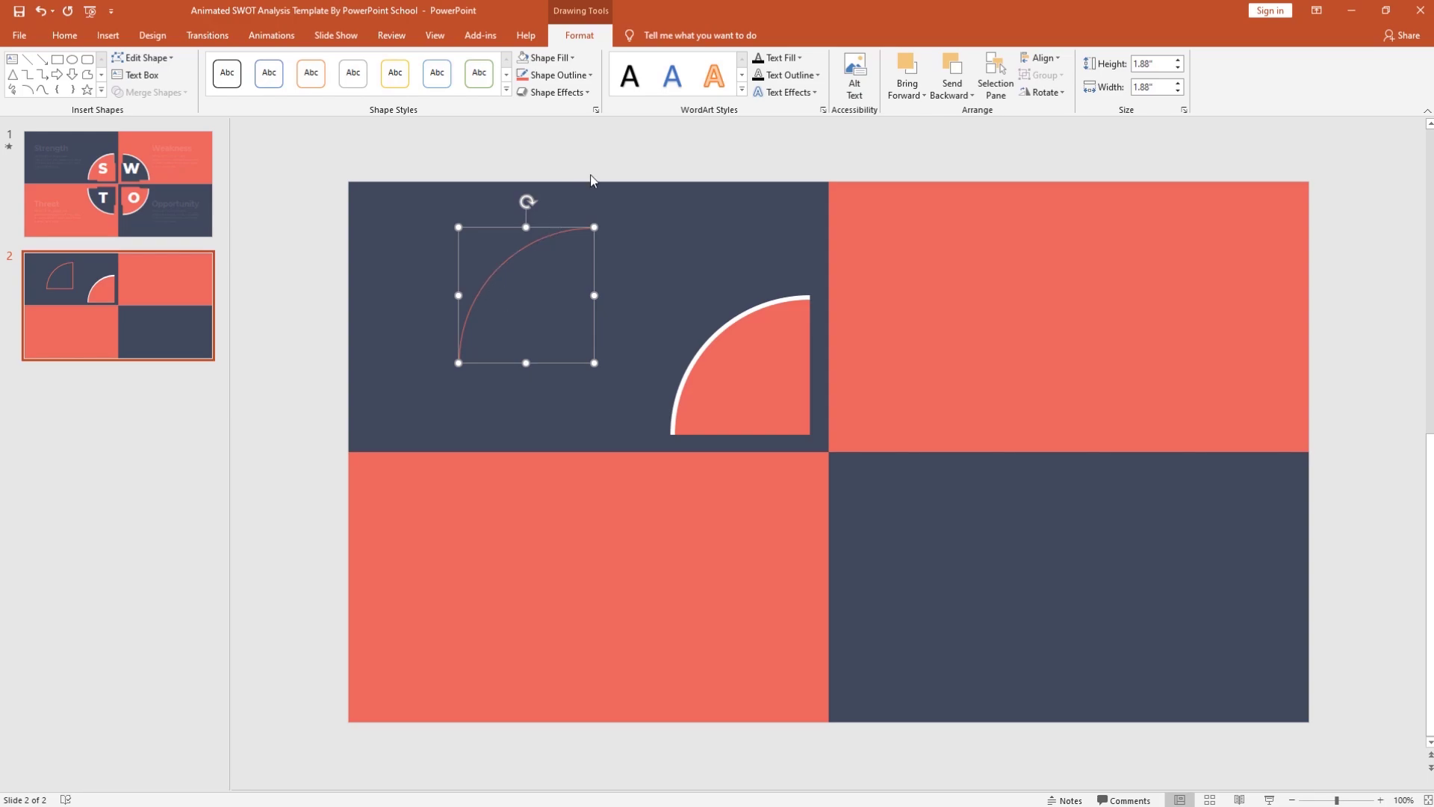
Step: Set the outlined quarter-circle's line width to 16 pt
left_click(595, 112)
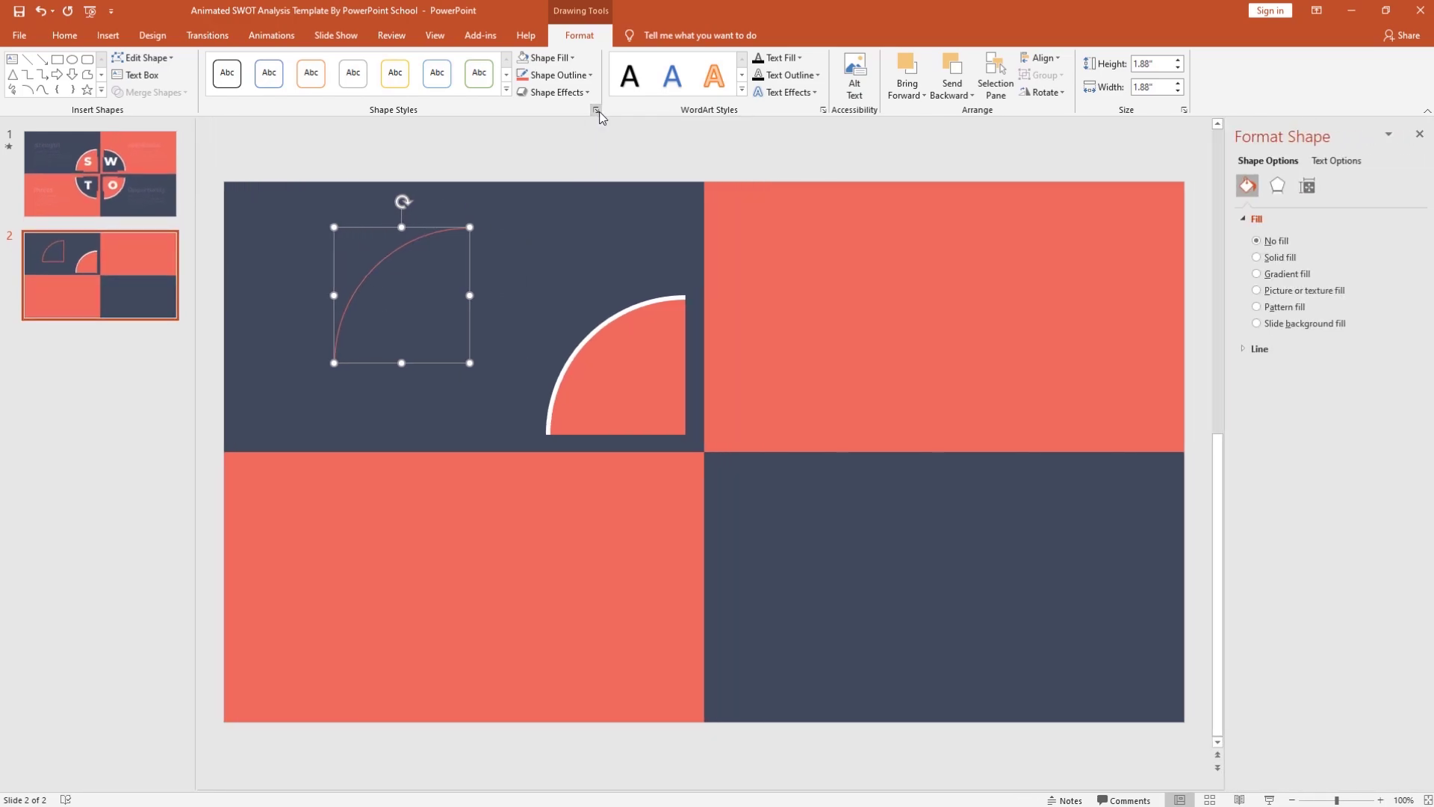
left_click(1244, 349)
triple_click(1373, 474)
type("16")
key("Return")
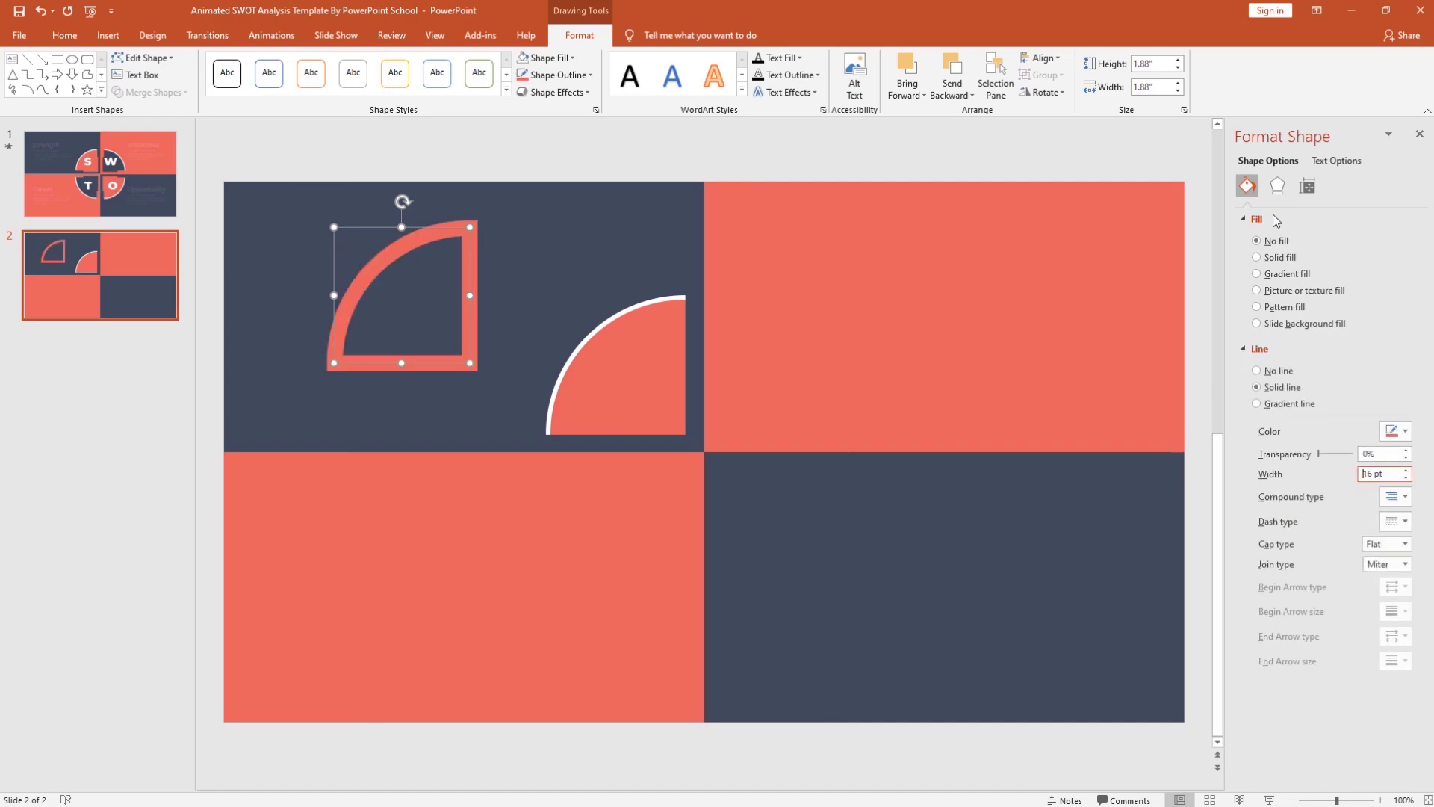
Step: Apply an Offset: Center shadow with 50% transparency and 15 pt blur
left_click(1280, 192)
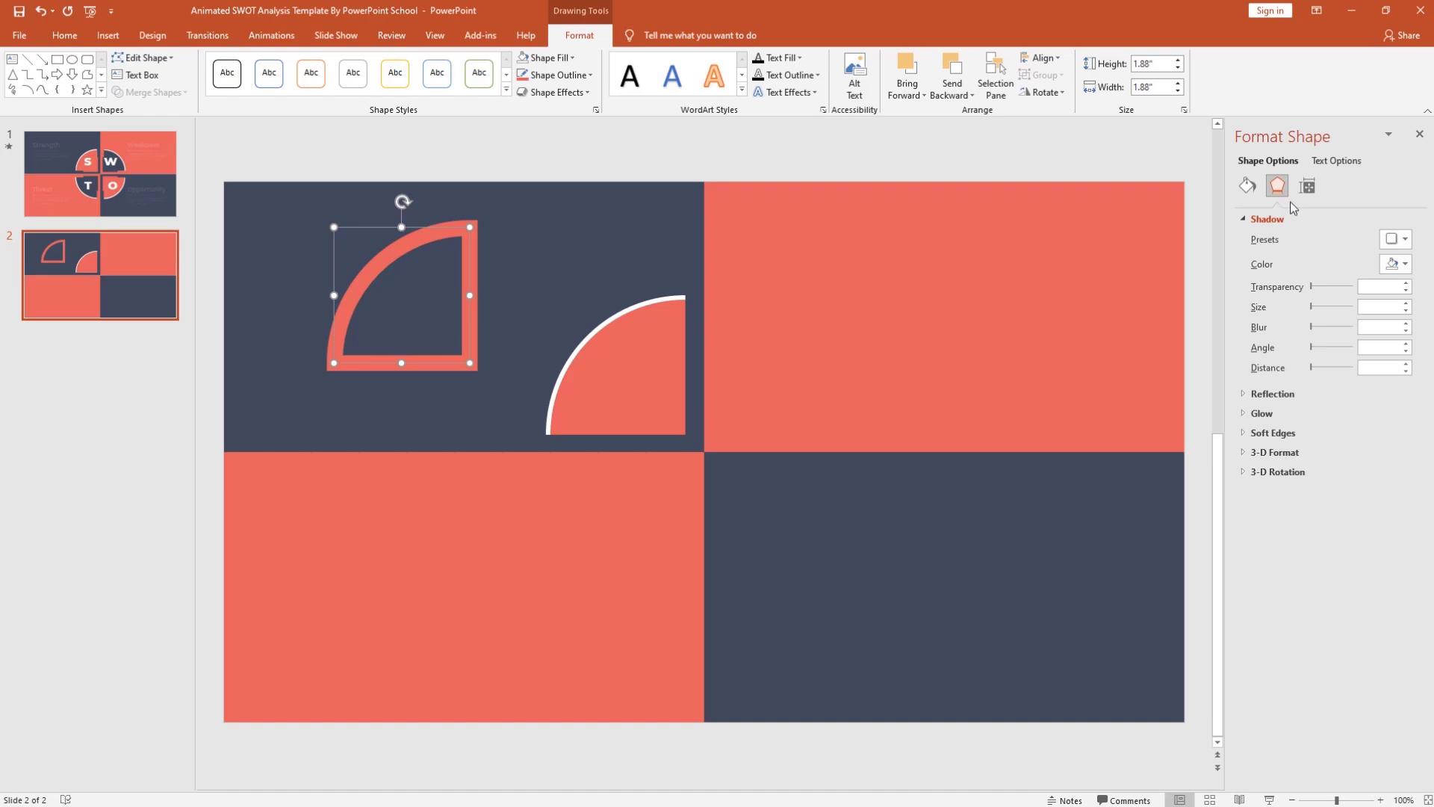
left_click(1406, 239)
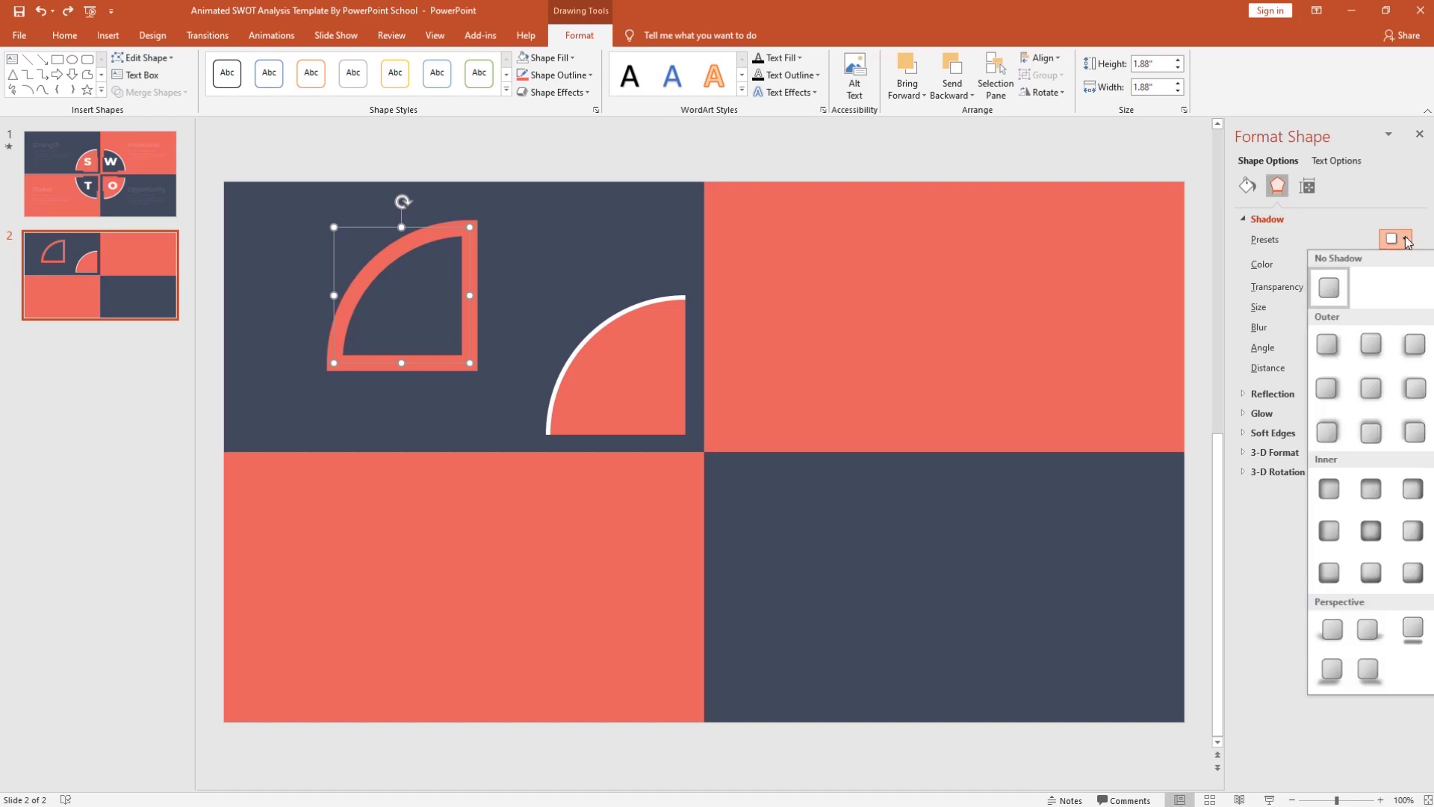
left_click(1371, 388)
left_click(1363, 287)
type("50")
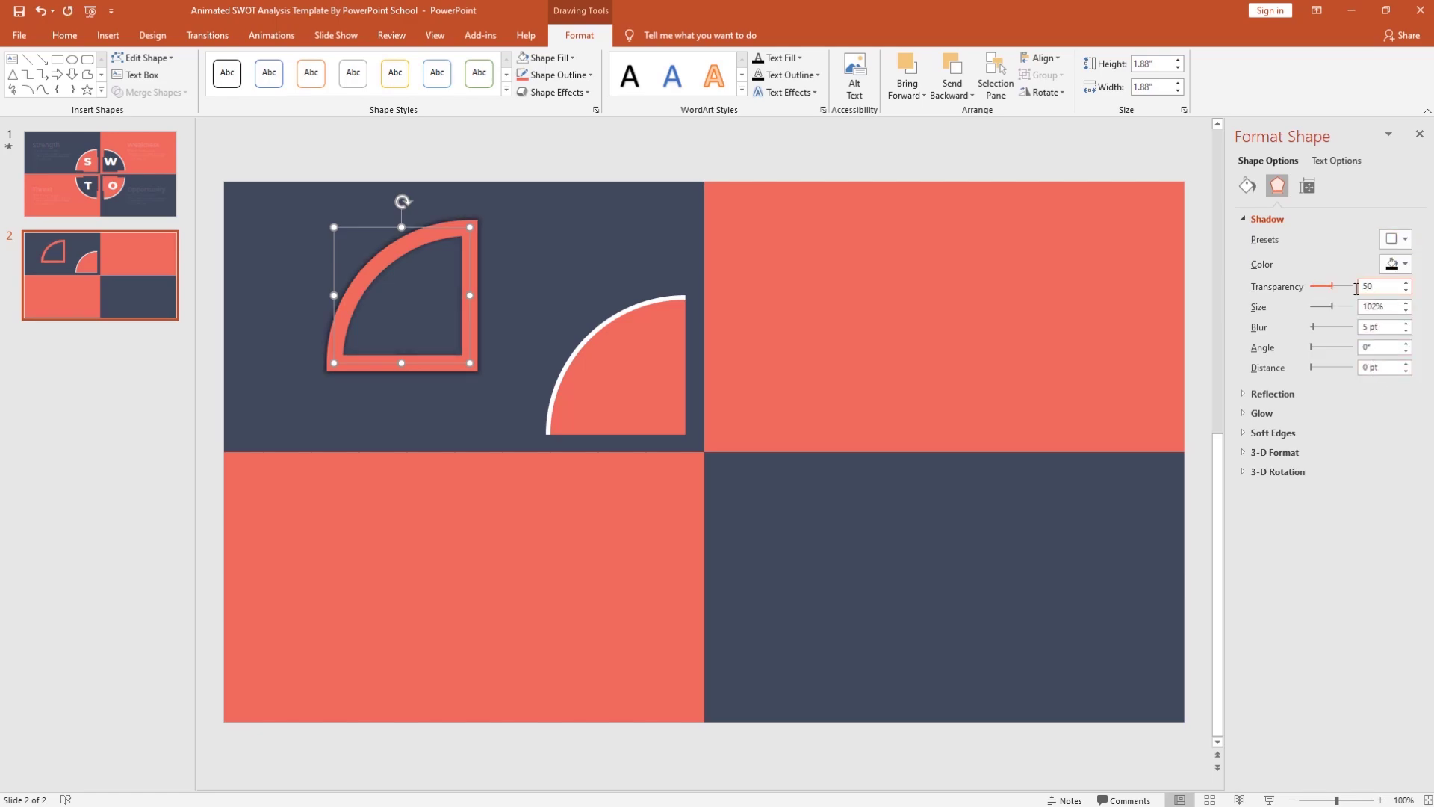
left_click(1368, 327)
type("15")
key("Return")
left_click(1420, 136)
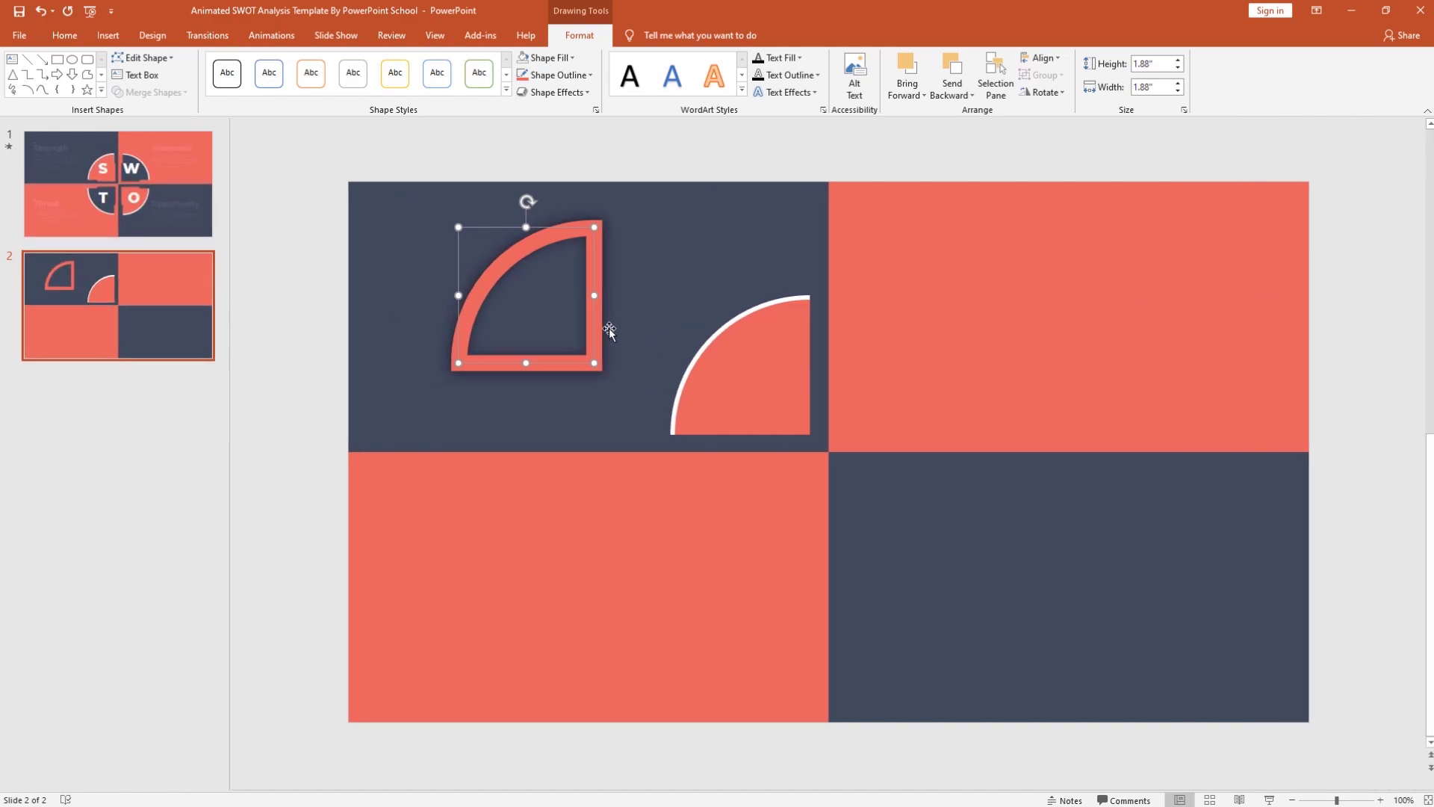
Step: Move the ring over the white-rimmed quarter-circle and shrink it to 1.18" in the corner
left_click_drag(609, 329, 838, 411)
left_click_drag(831, 319, 818, 333)
left_click_drag(813, 400, 813, 395)
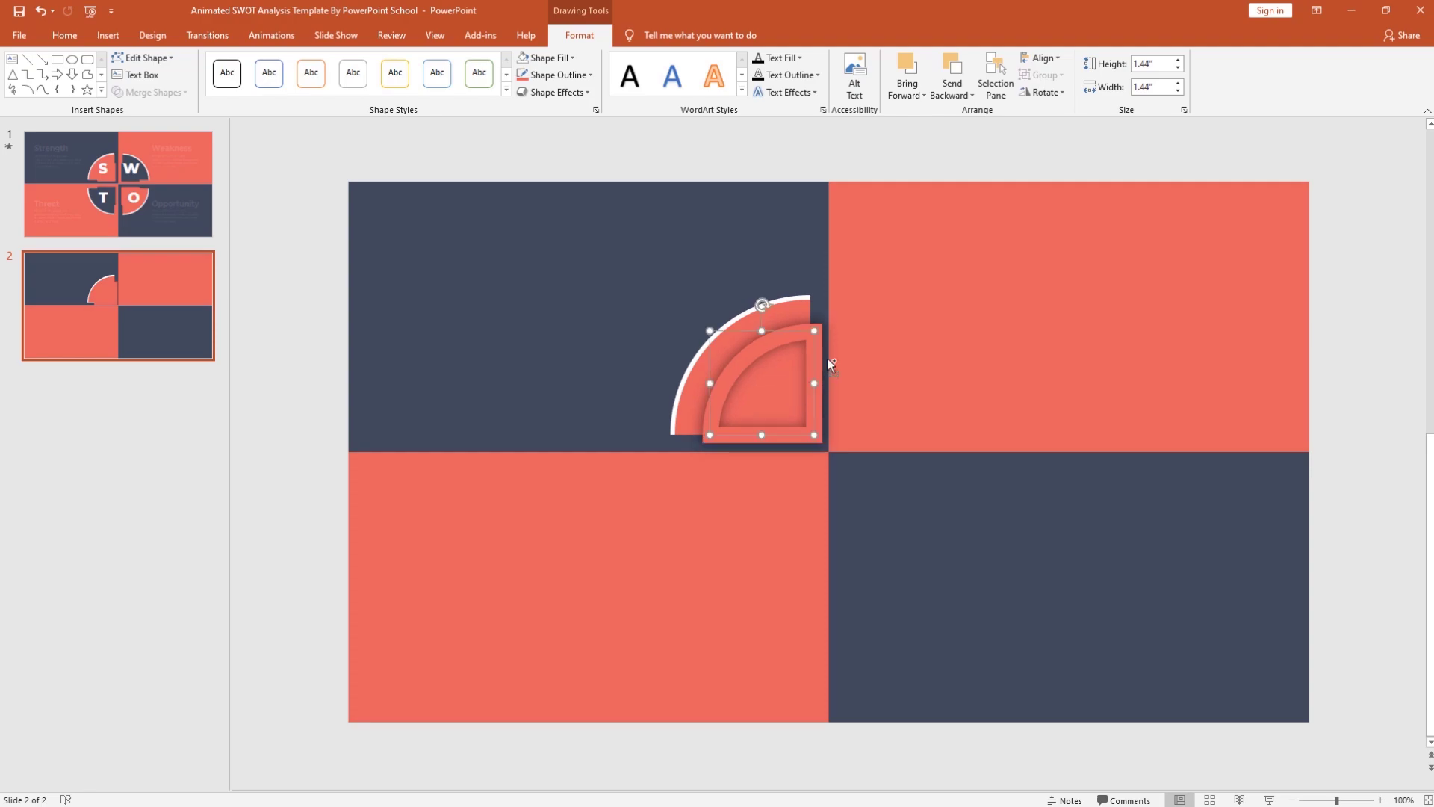
left_click_drag(814, 330, 805, 340)
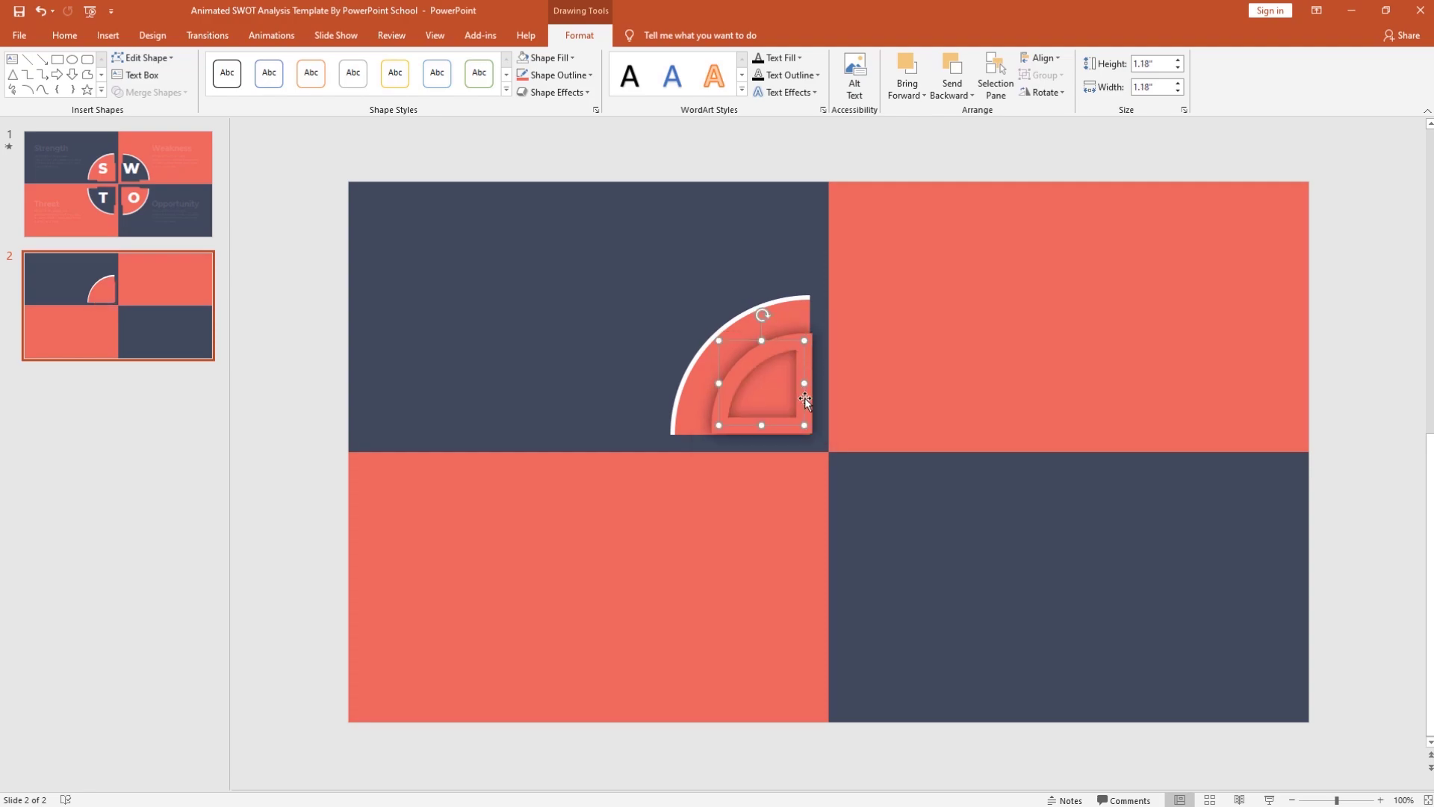
left_click_drag(805, 398, 813, 404)
Step: Group the ring with the large quarter-circle, then duplicate, rotate and place the copy in the lower-right quadrant
left_click(796, 317, "shift")
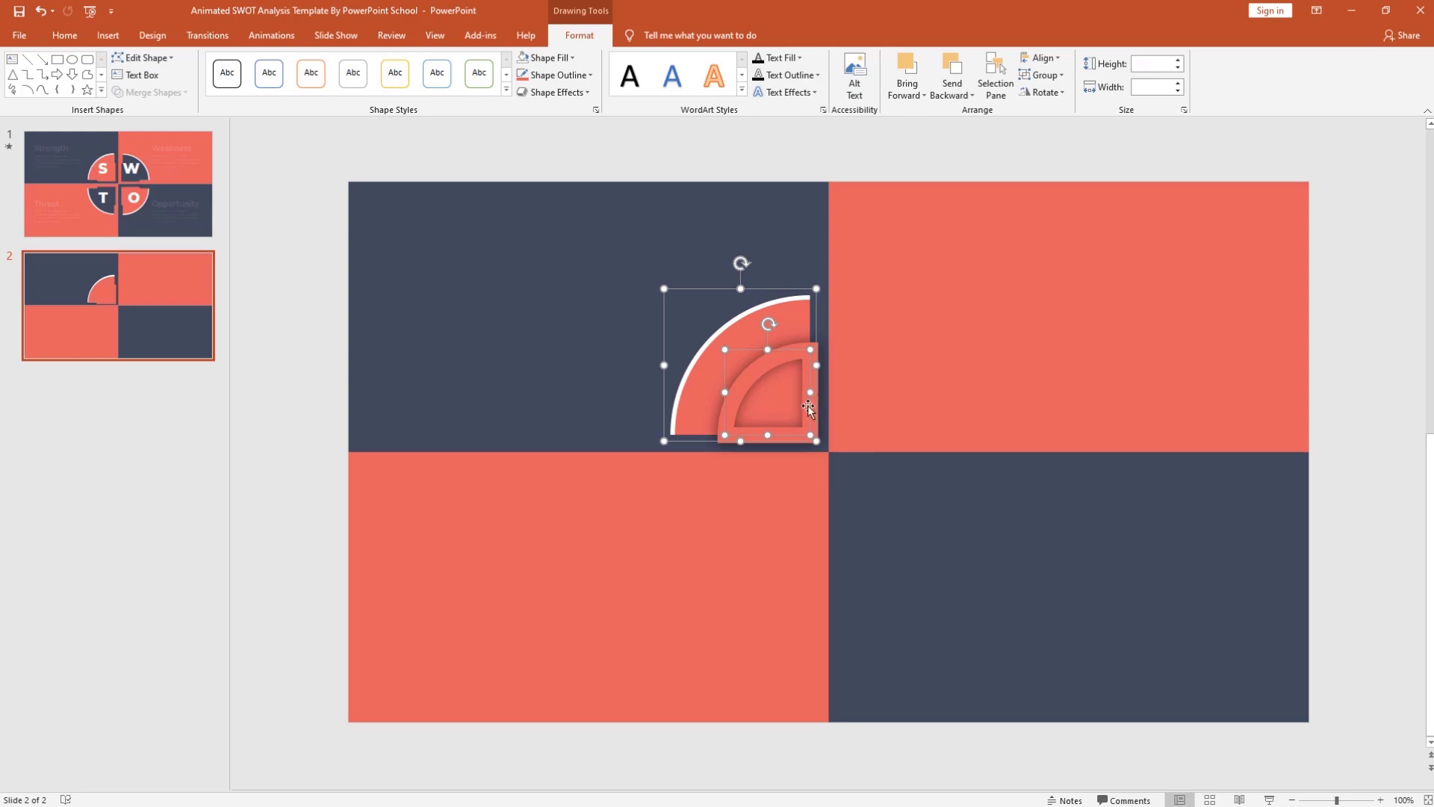
key("ctrl+g")
key("ctrl+d")
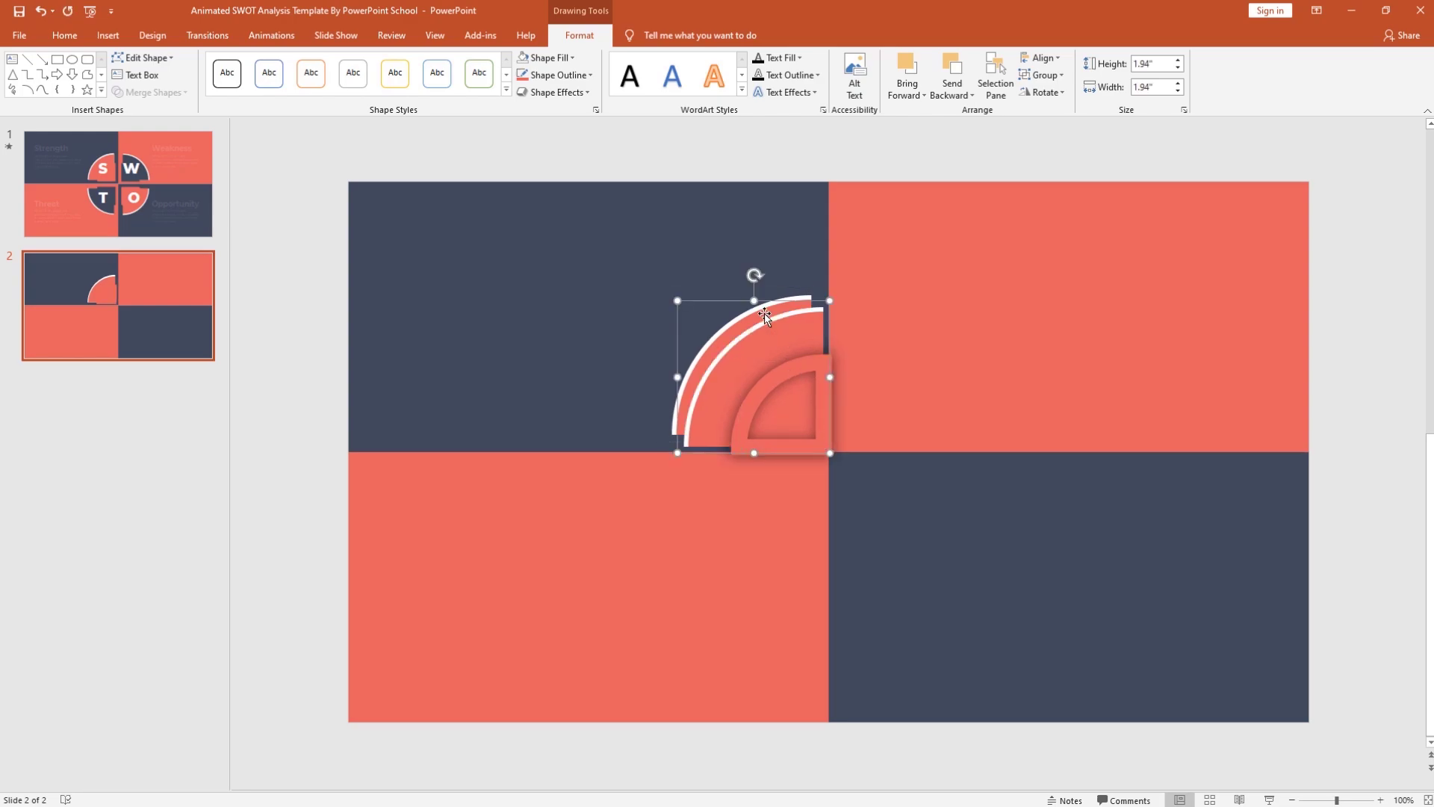
left_click_drag(755, 275, 750, 508)
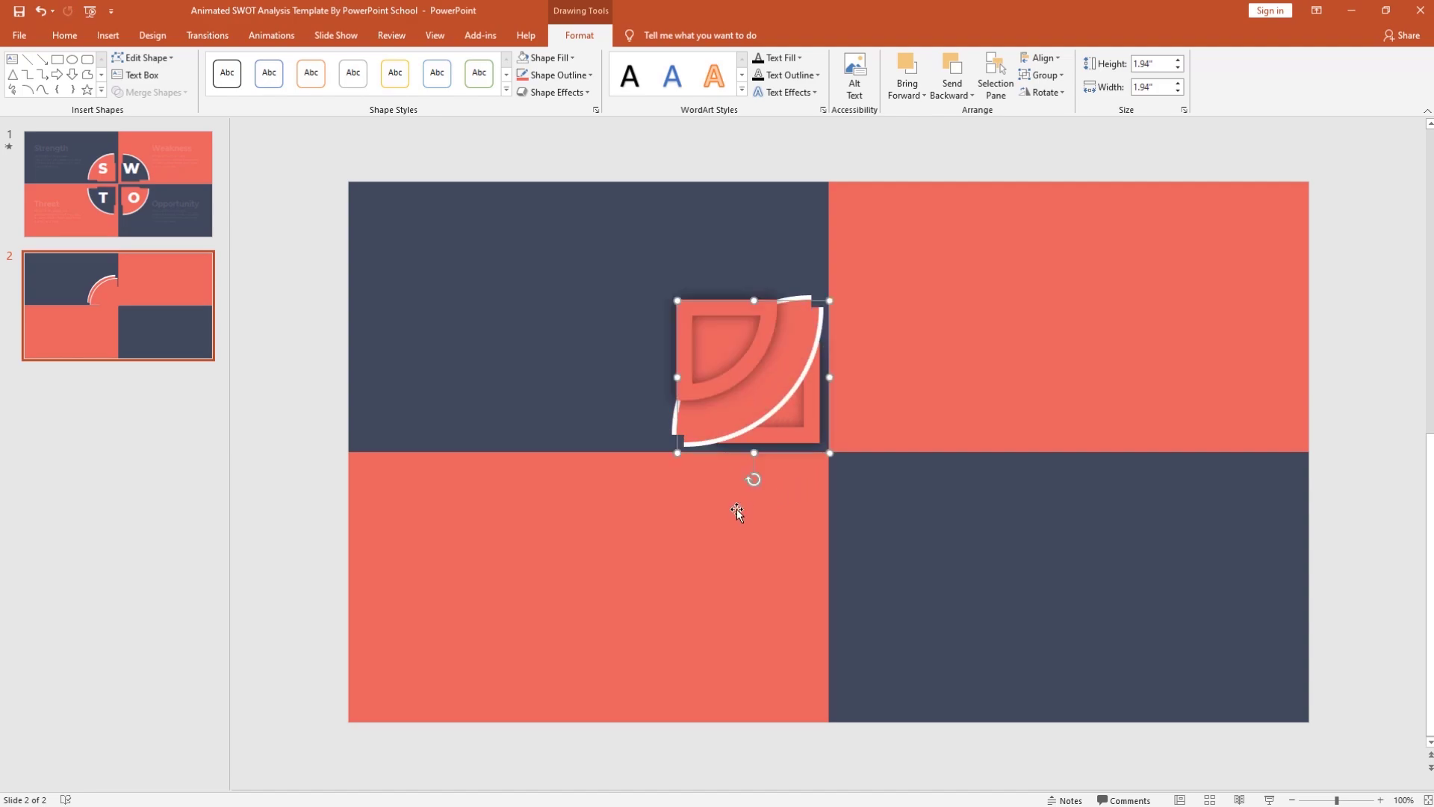
left_click_drag(734, 373, 897, 535)
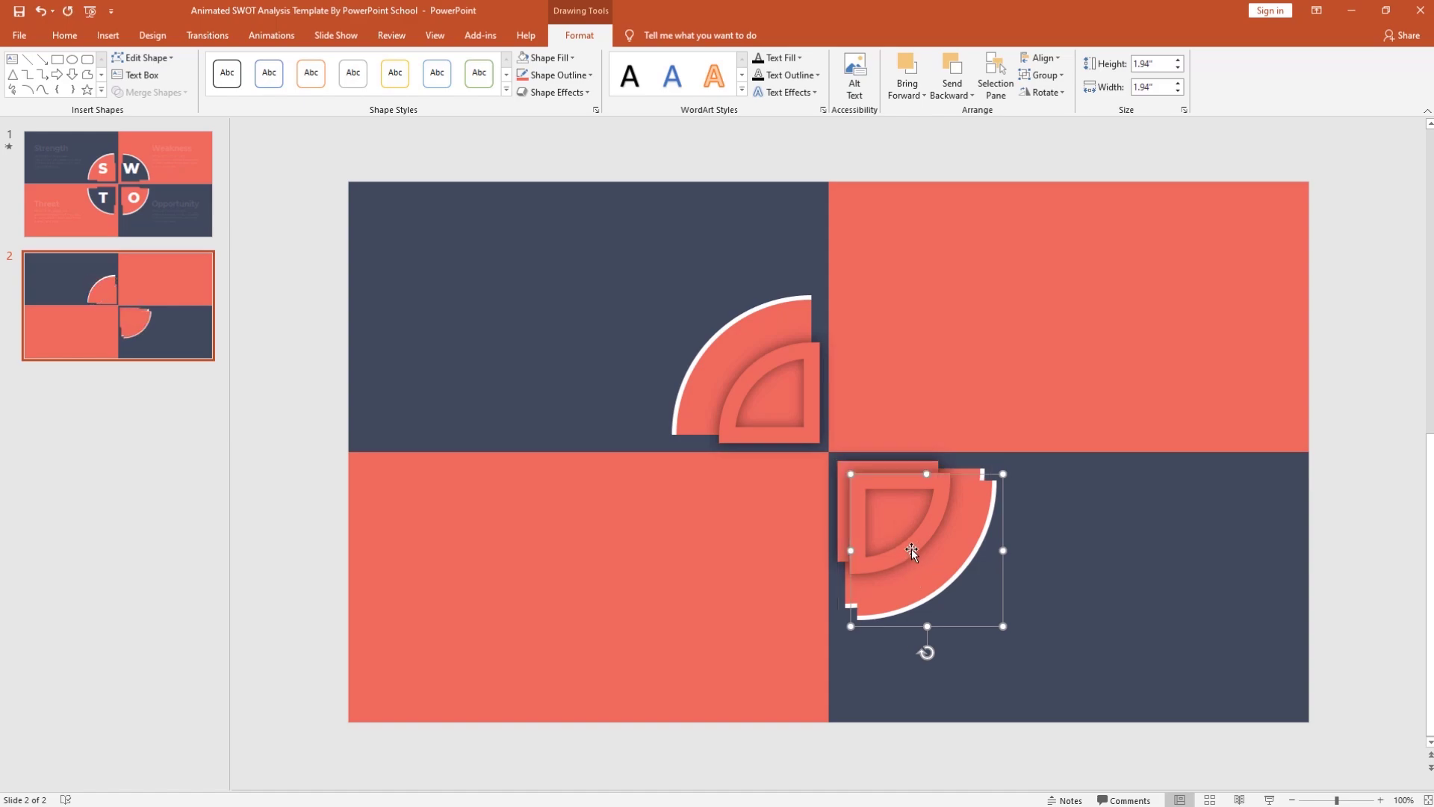
left_click(917, 578)
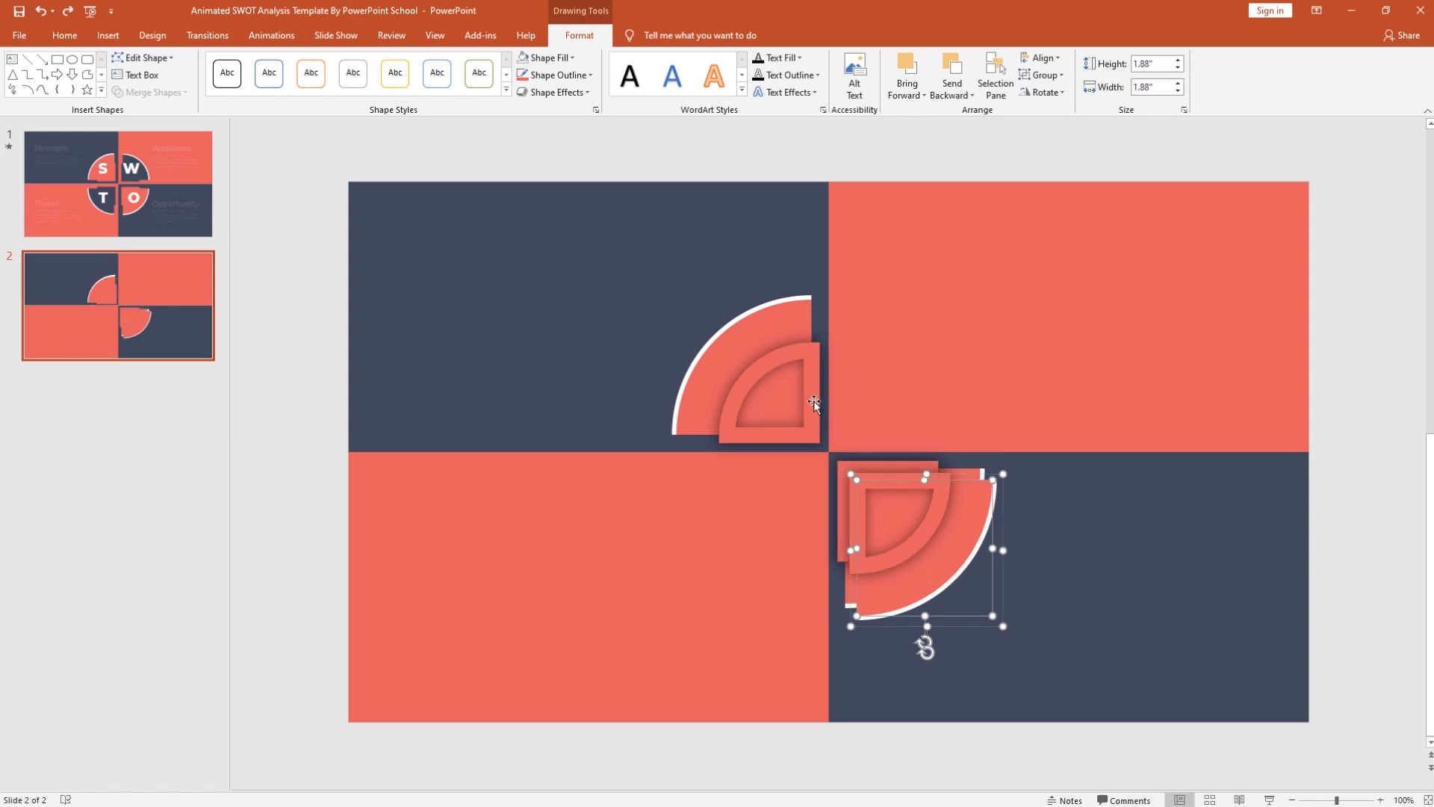
left_click(549, 58)
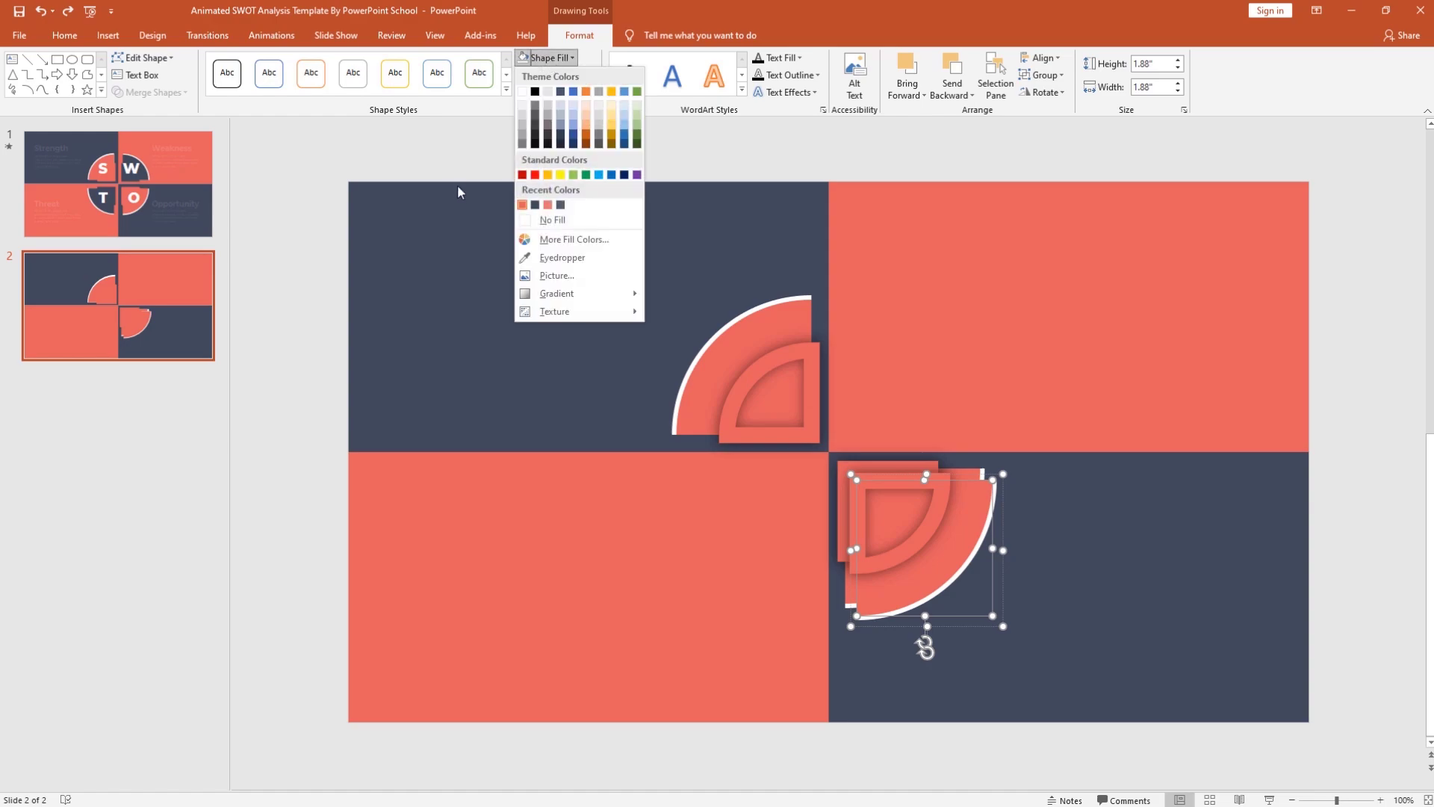
left_click(535, 206)
left_click(934, 517)
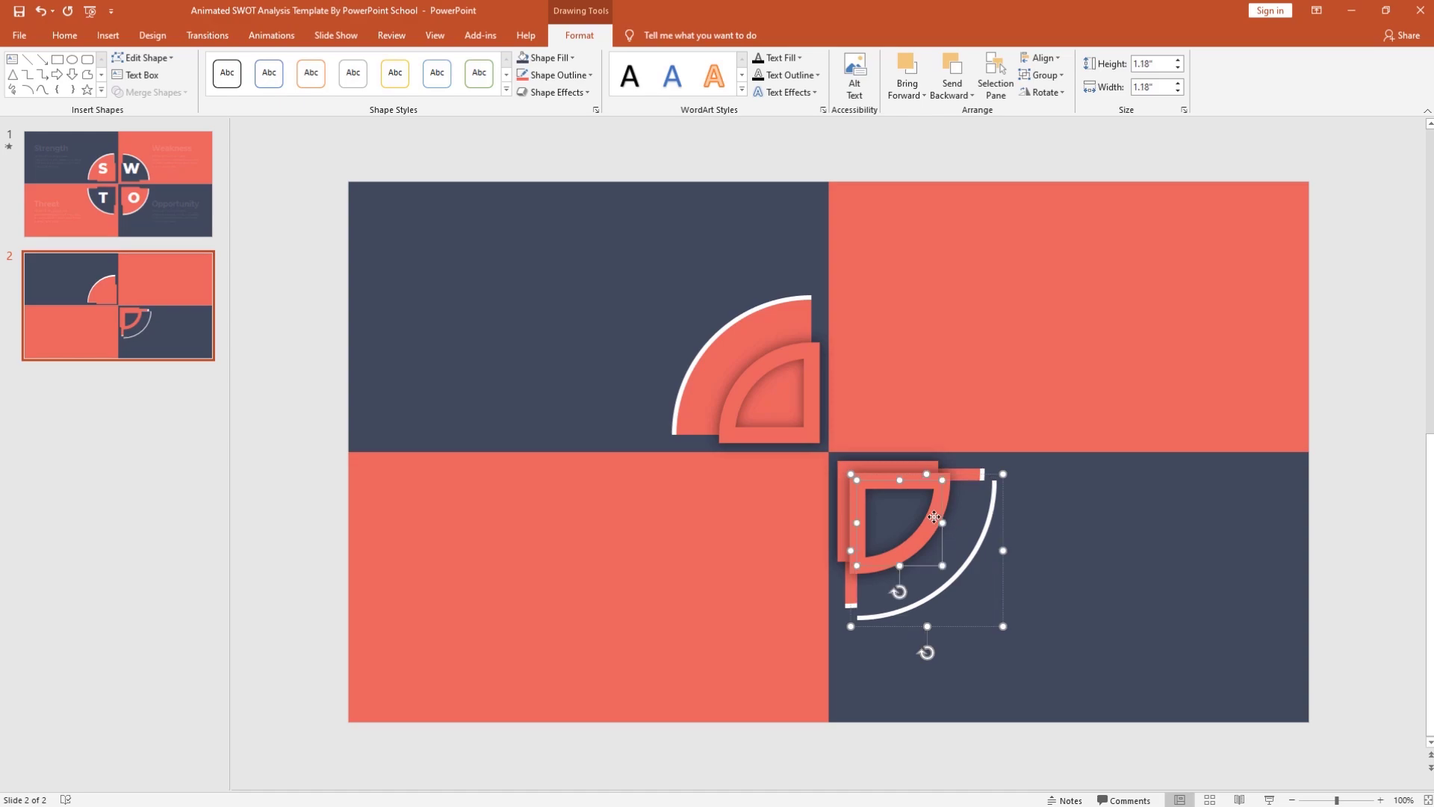
left_click(559, 75)
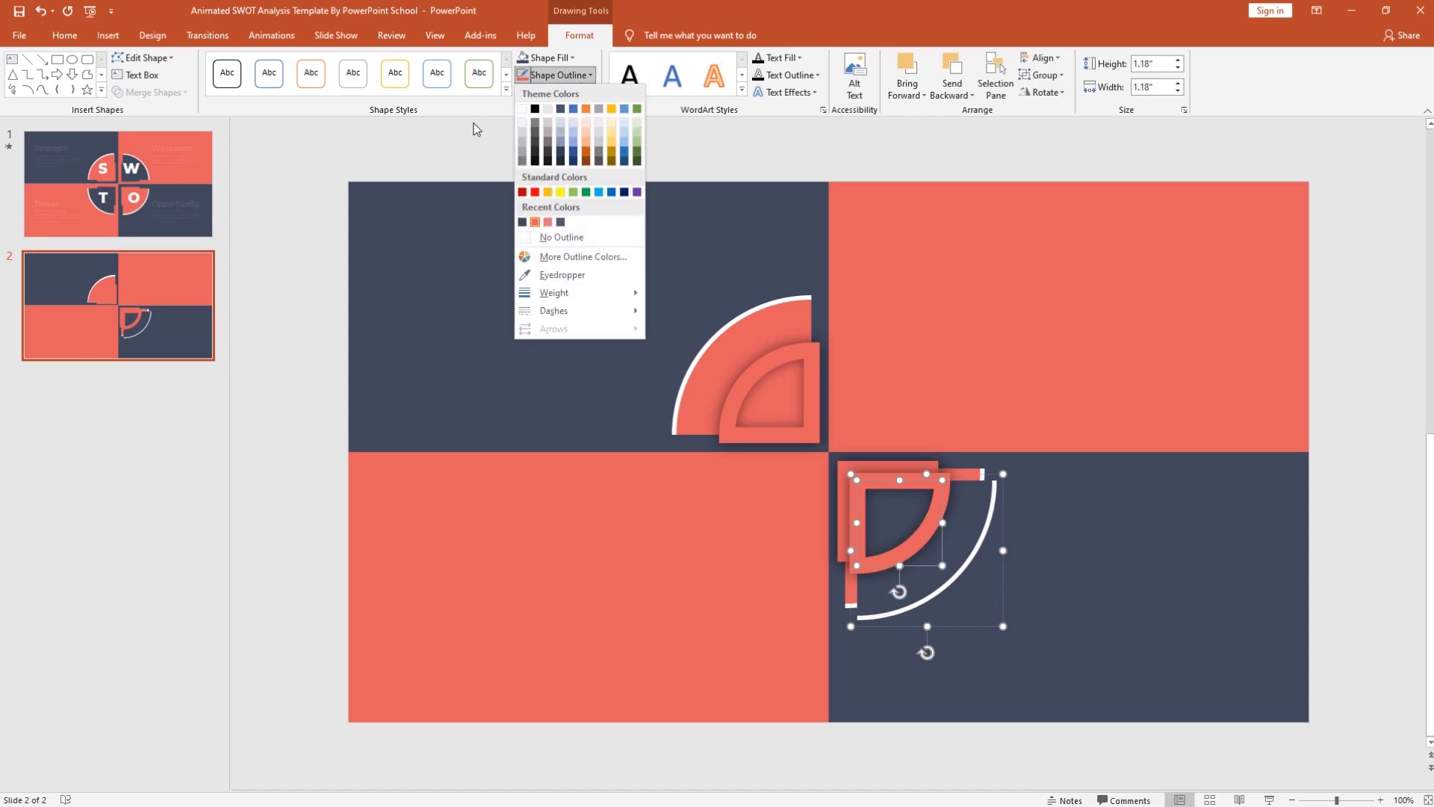
left_click(522, 222)
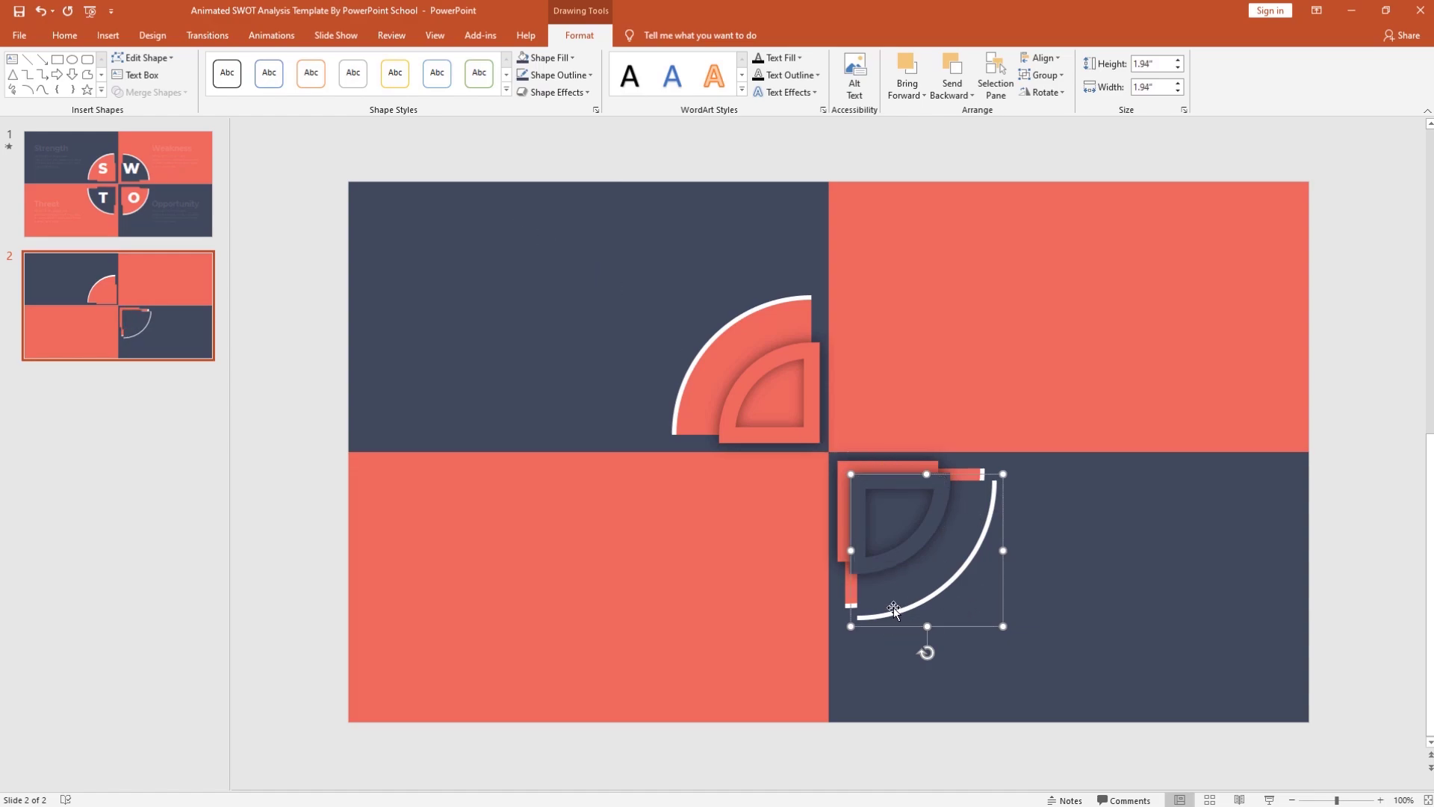
left_click_drag(893, 605, 703, 600)
left_click_drag(737, 656, 577, 519)
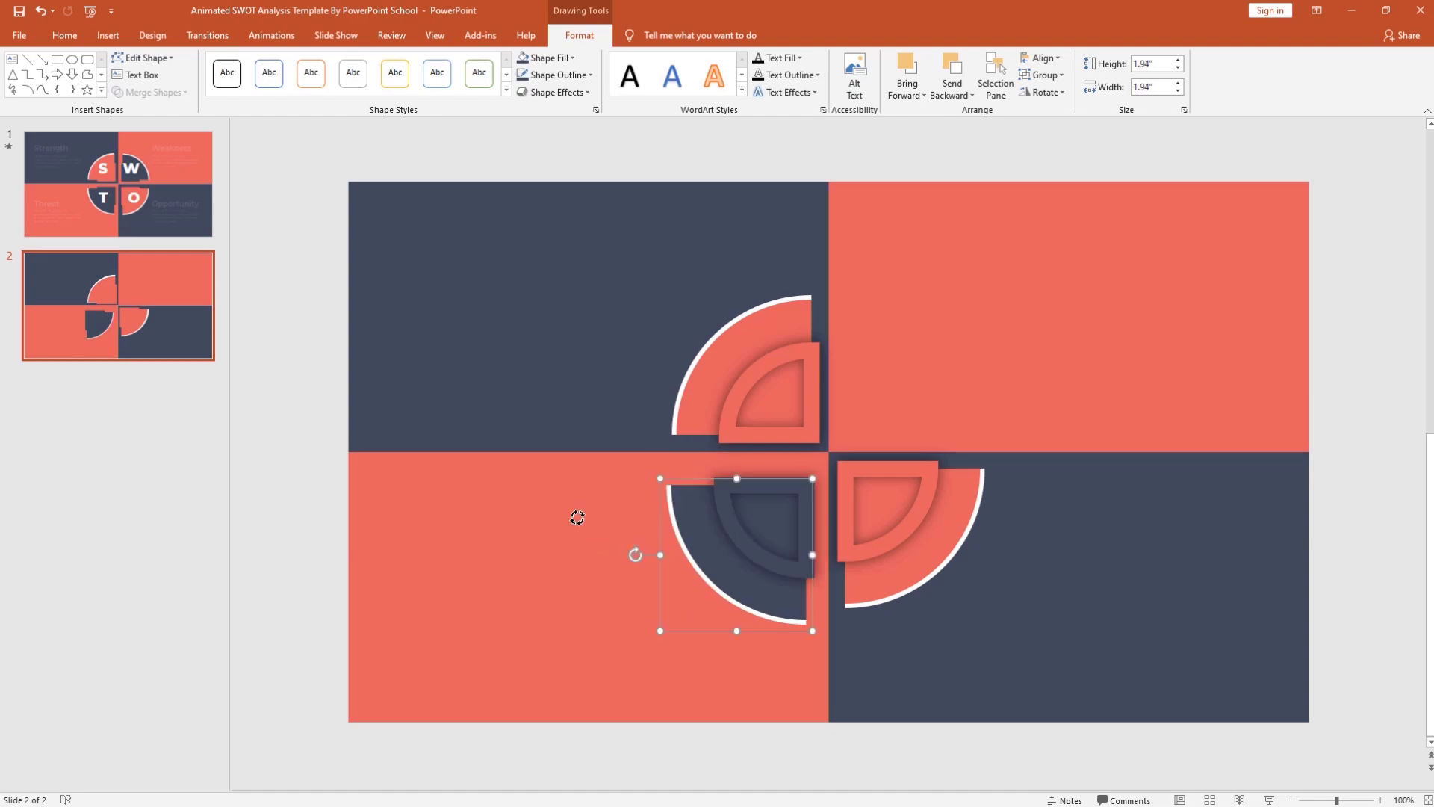
left_click_drag(753, 553, 891, 387)
left_click_drag(797, 387, 969, 387)
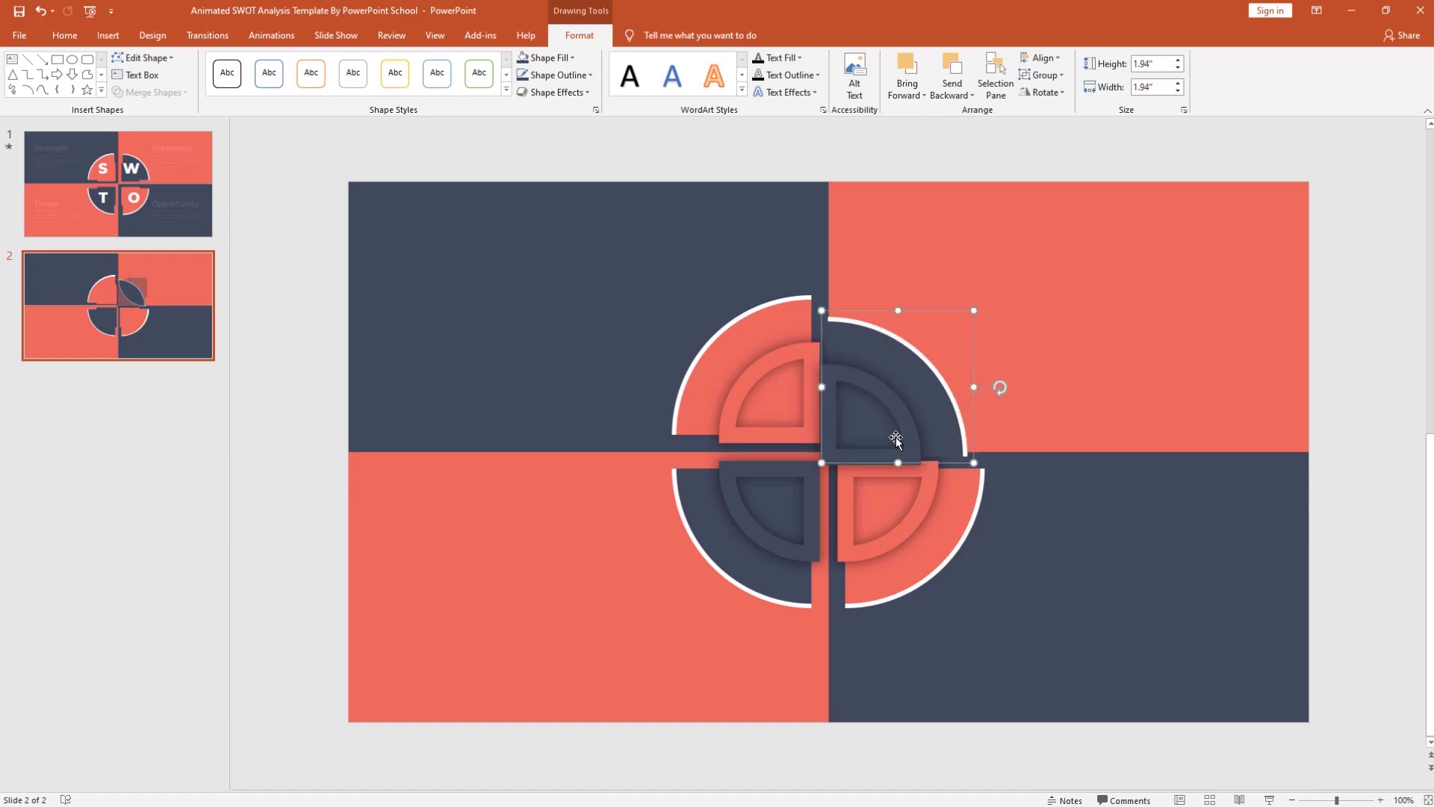
left_click_drag(874, 454, 892, 433)
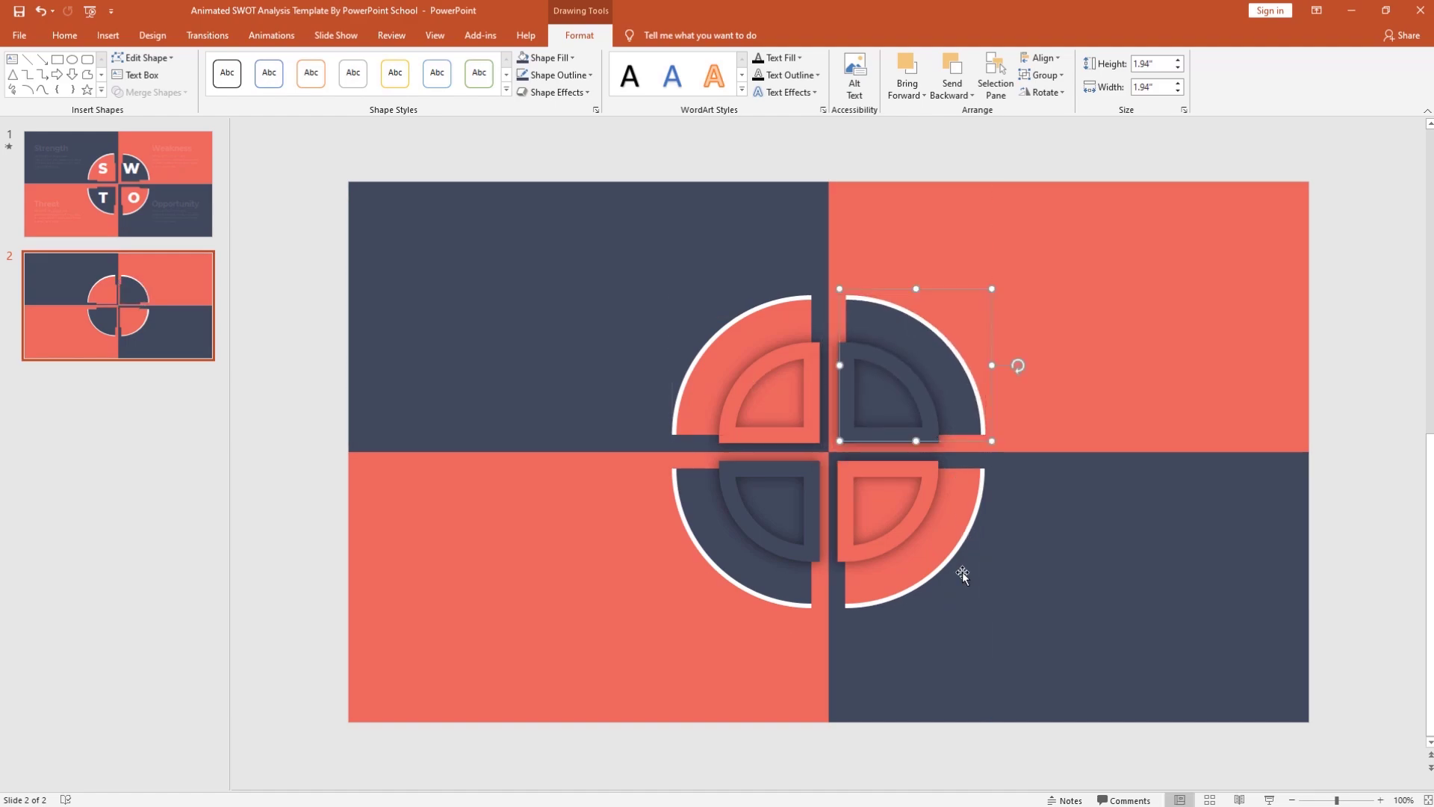
left_click(754, 378, "shift")
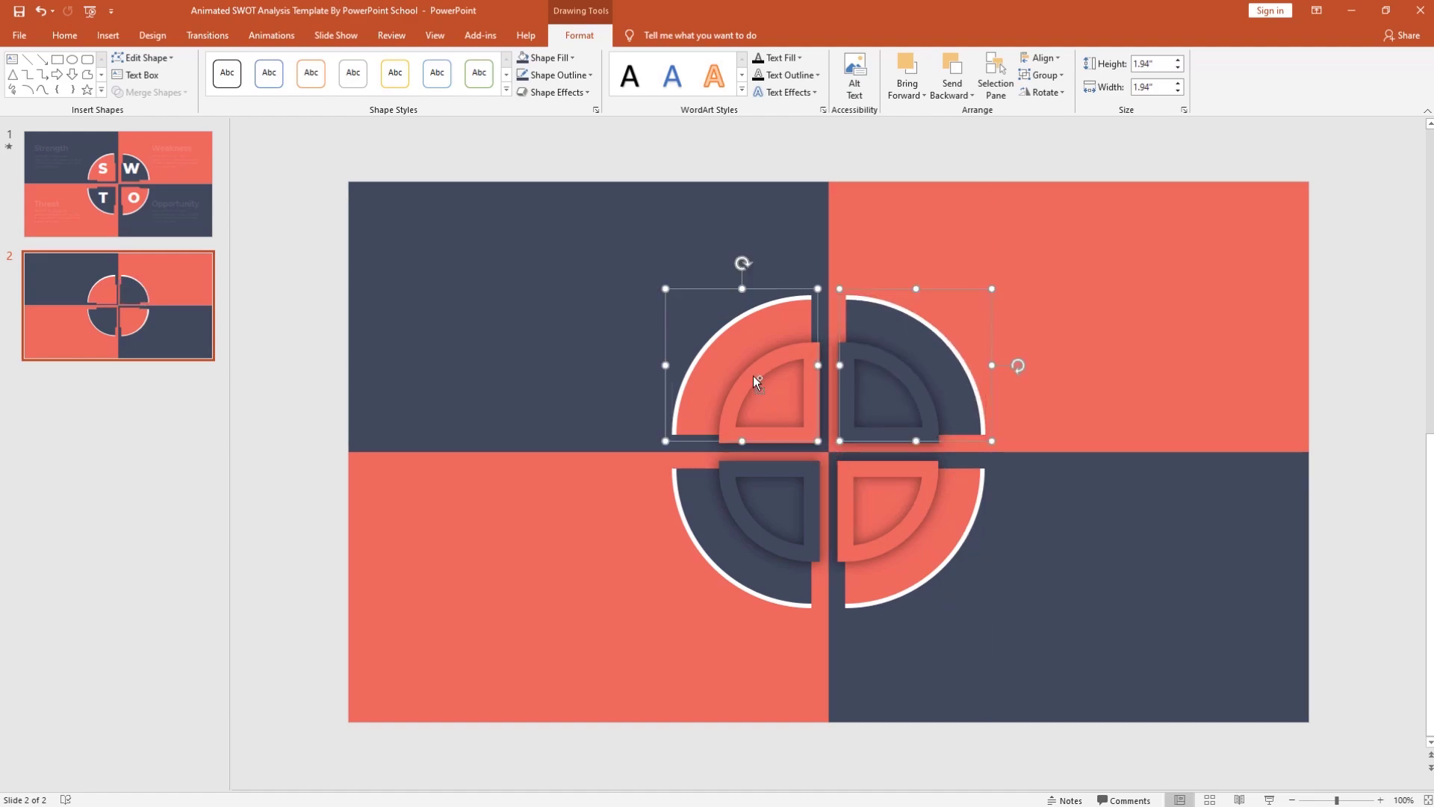
left_click(734, 481, "shift")
left_click(884, 544, "shift")
left_click(865, 519)
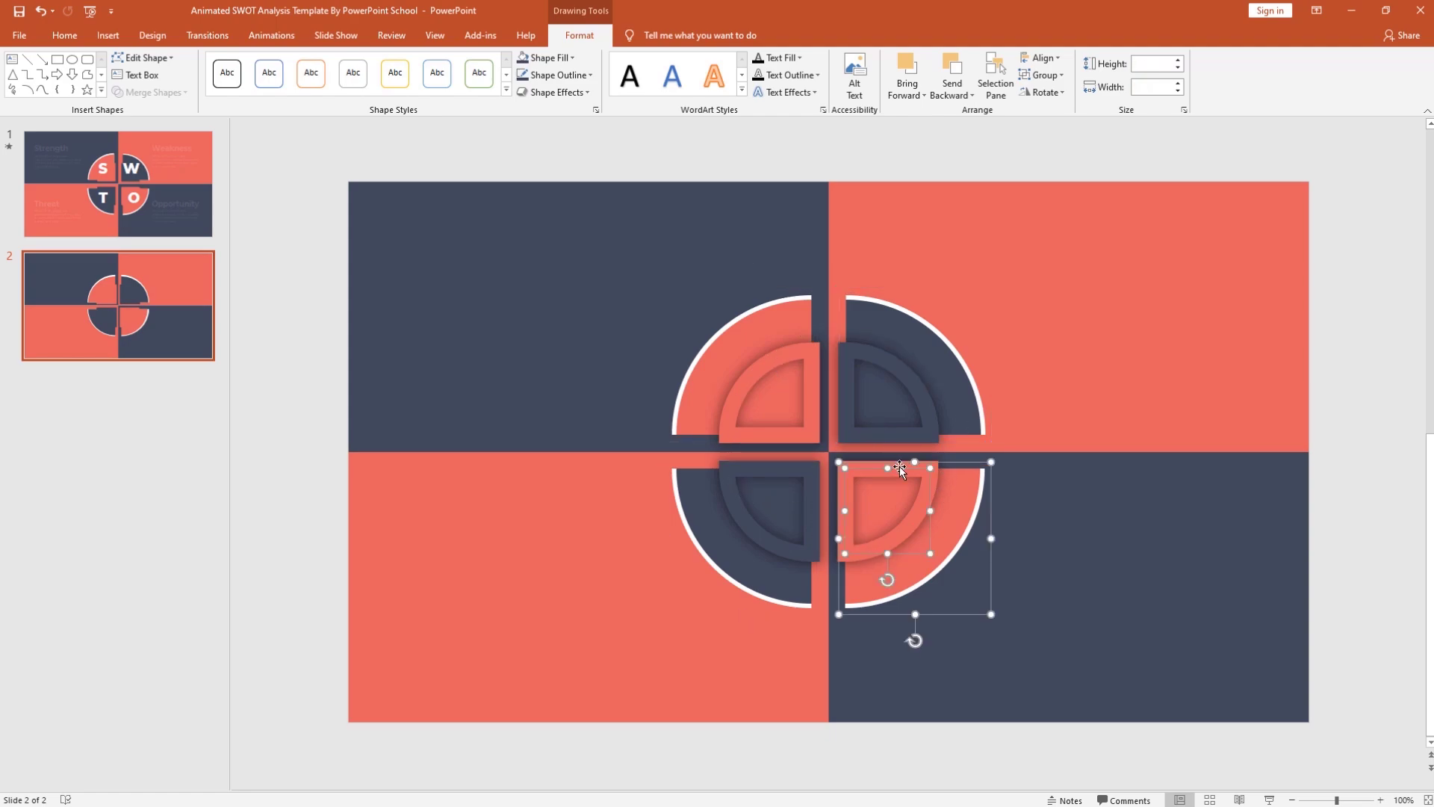
left_click(1329, 467)
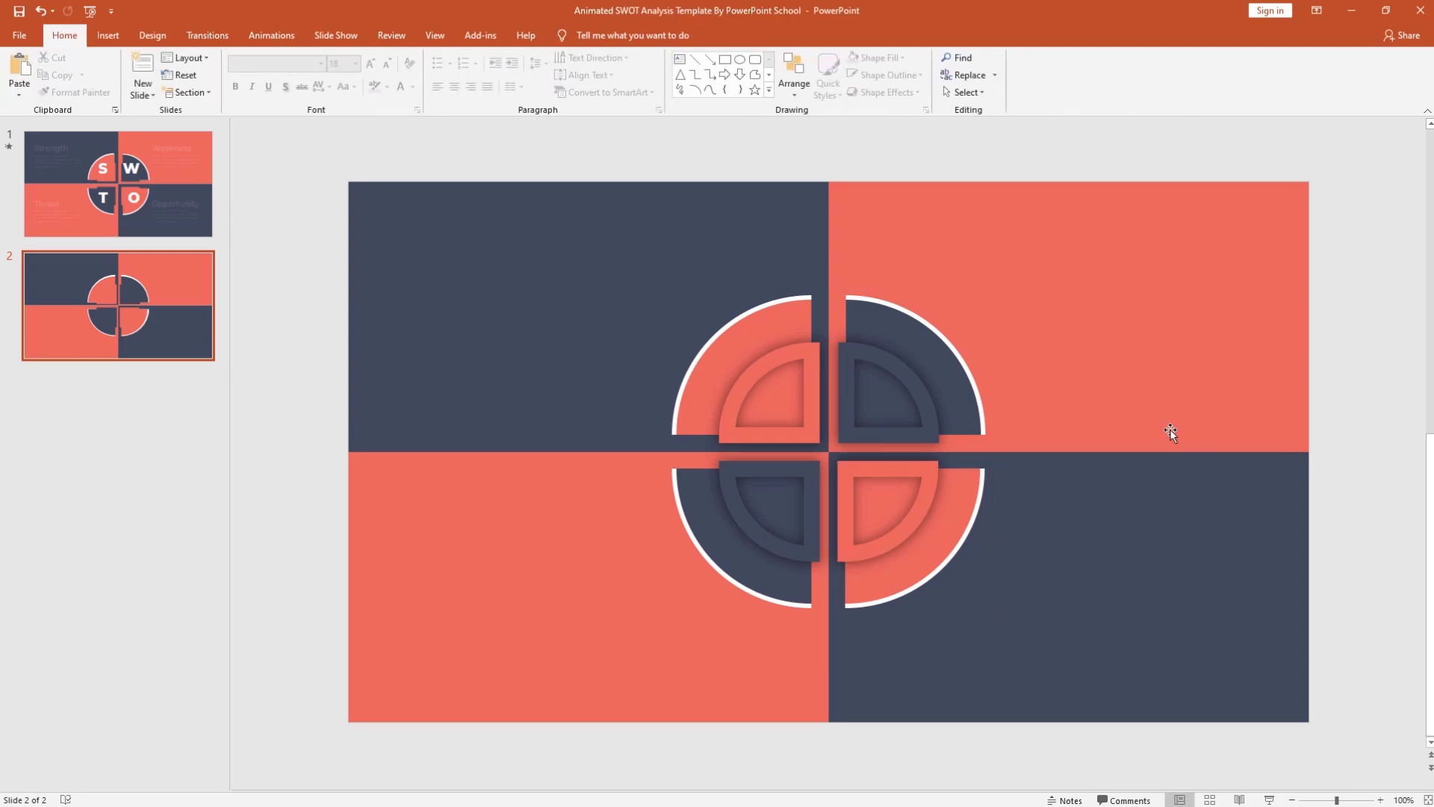
left_click(914, 348)
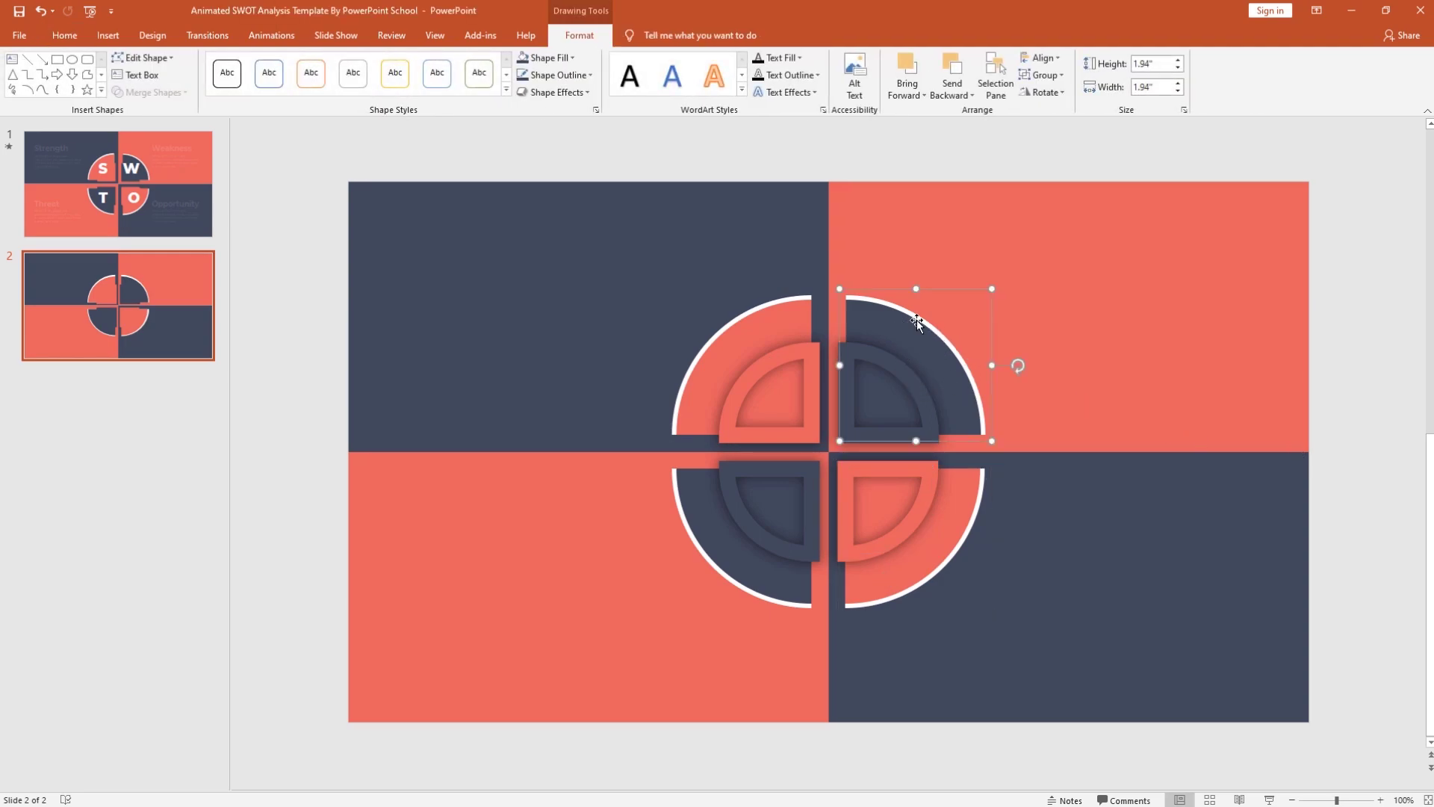
left_click(903, 375)
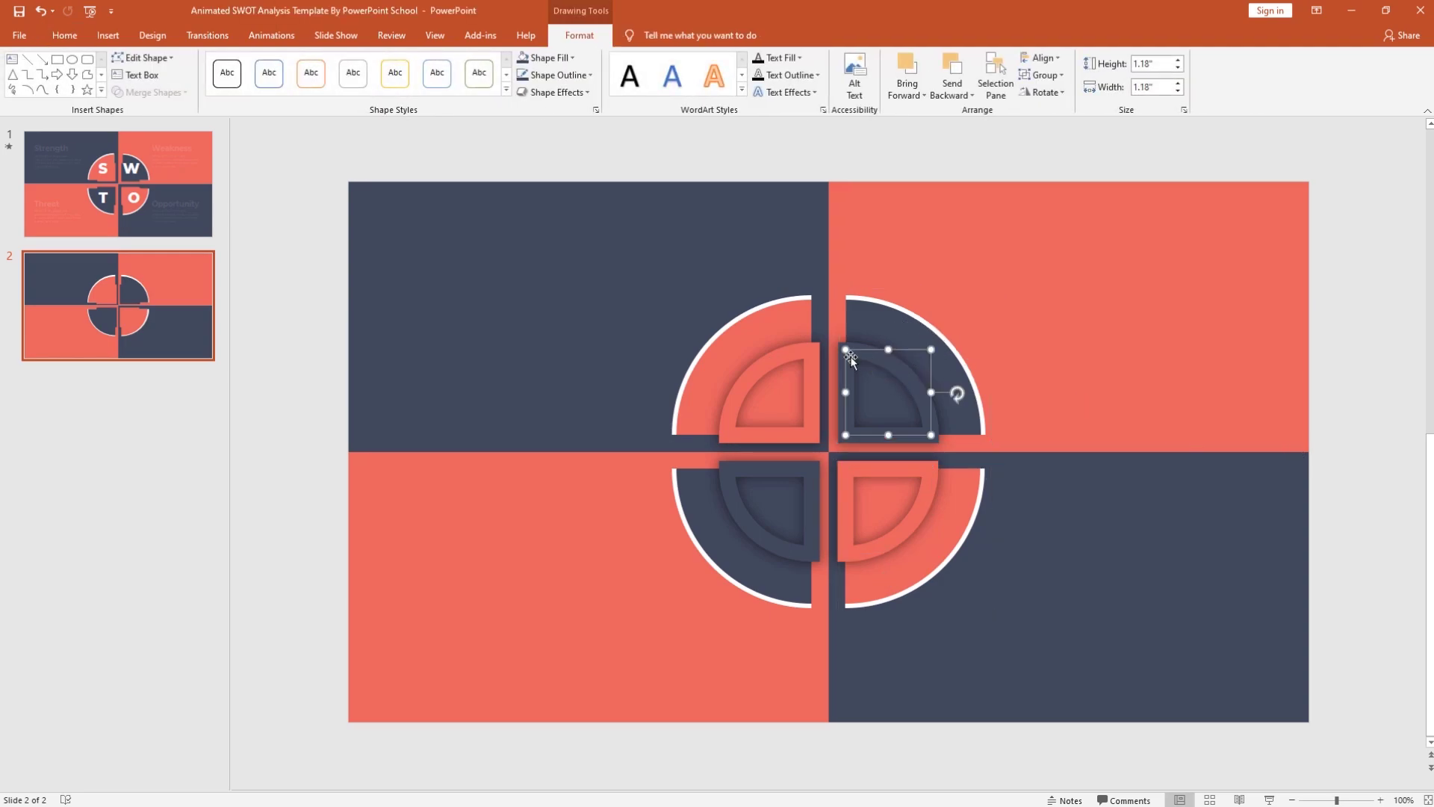
left_click(770, 317)
left_click(786, 356)
left_click(706, 514)
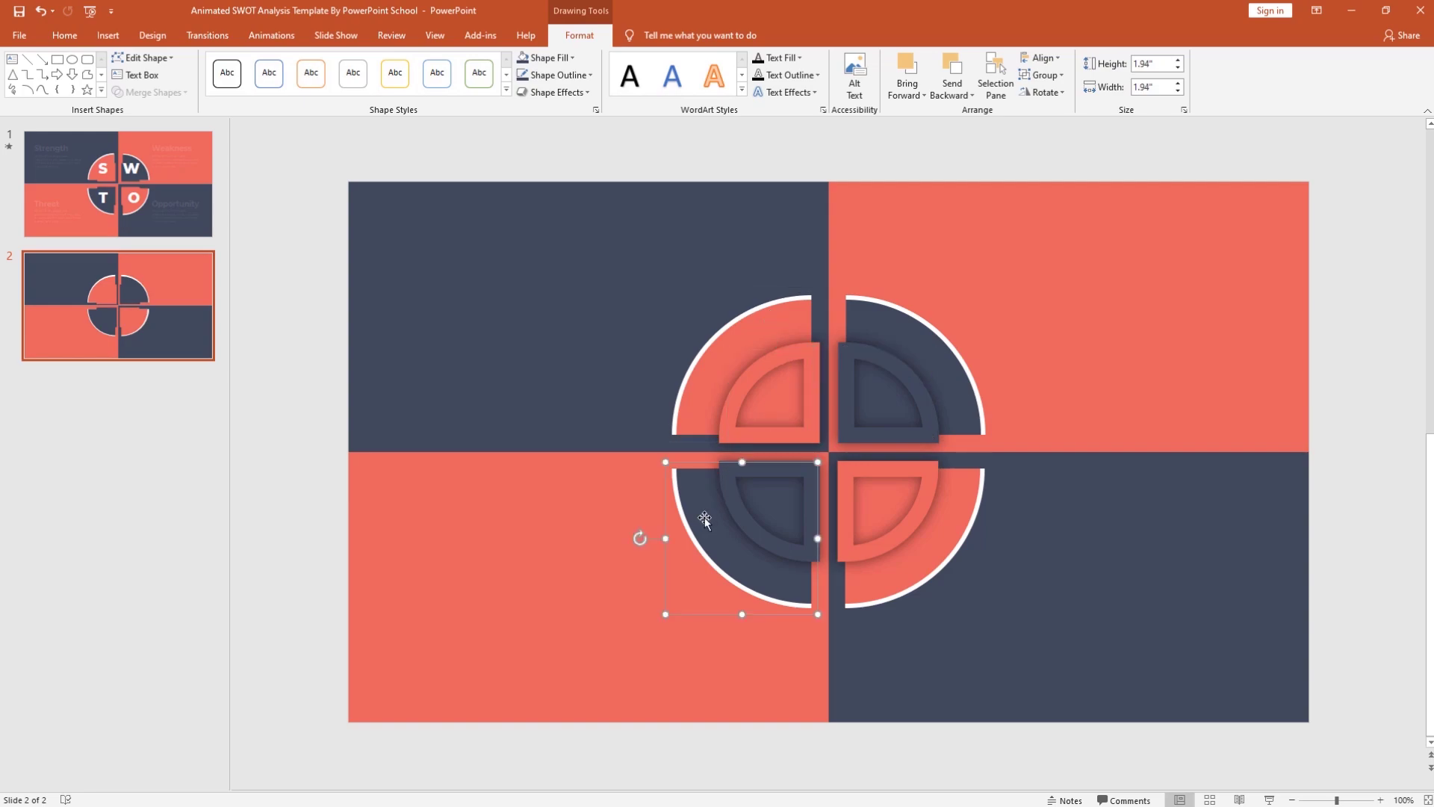
left_click(737, 509)
left_click(869, 549)
left_click(912, 581)
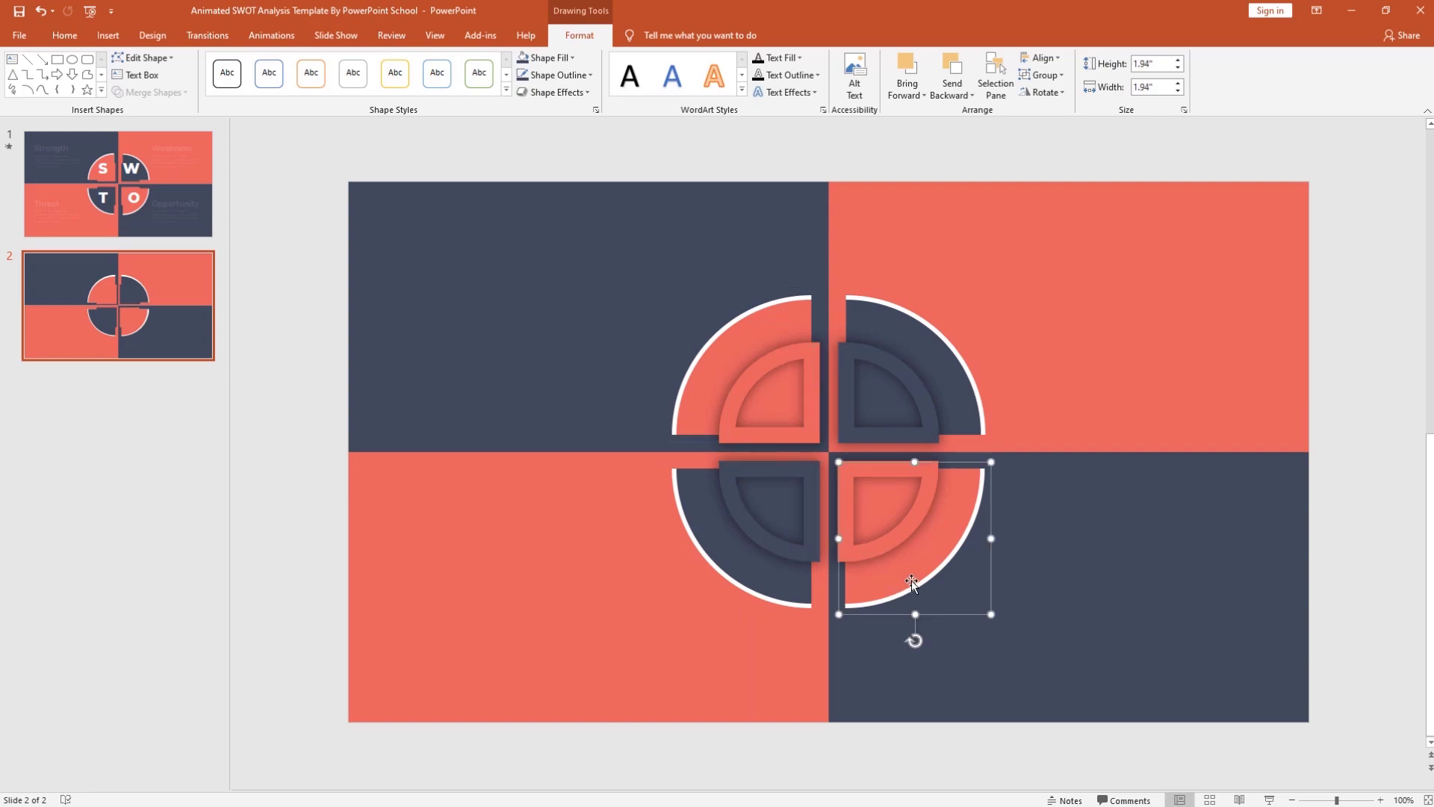
left_click(1337, 527)
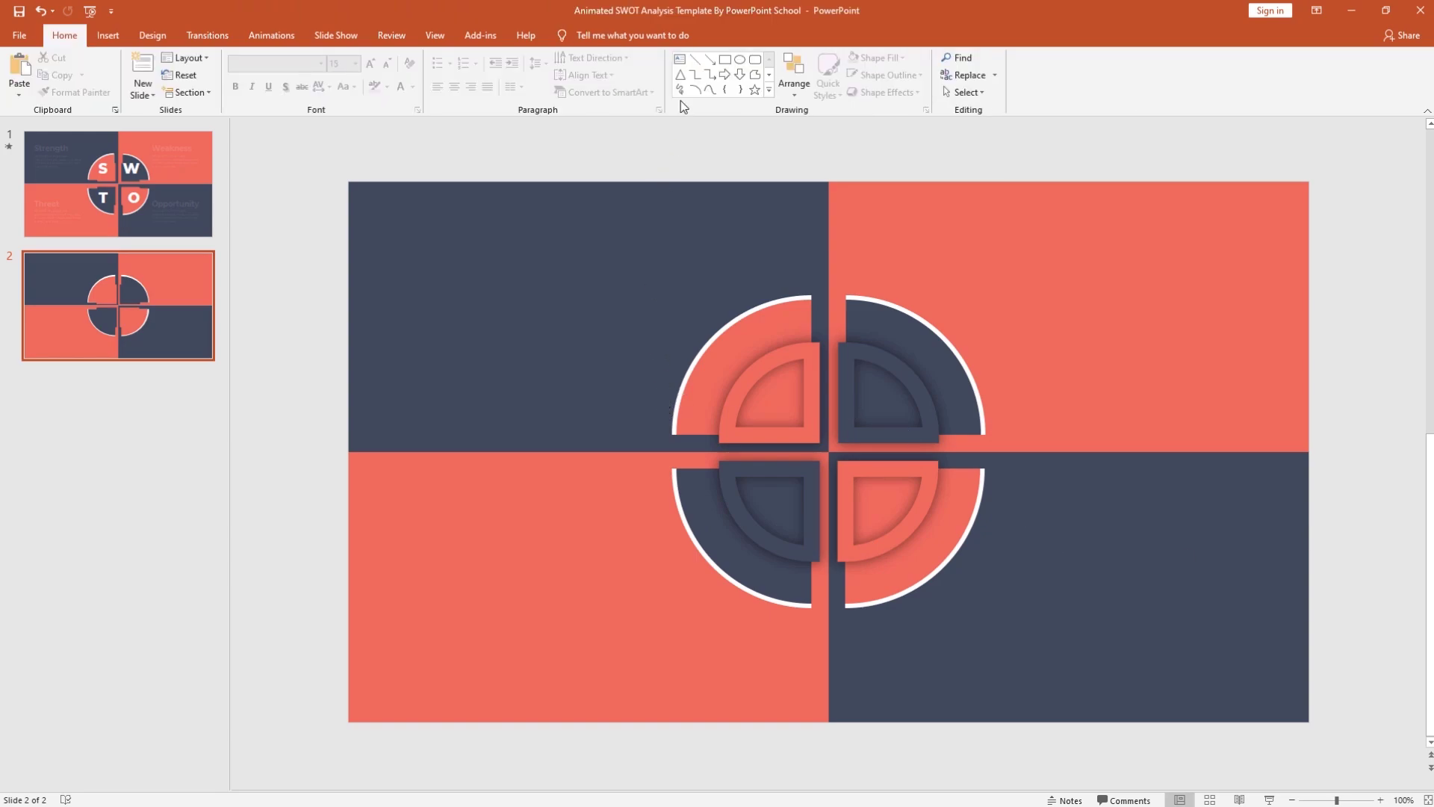
Step: Add a centred white 'S' in Montserrat ExtraBold 72 over the top-left quarter piece
left_click(680, 61)
left_click_drag(722, 336, 793, 428)
type("S")
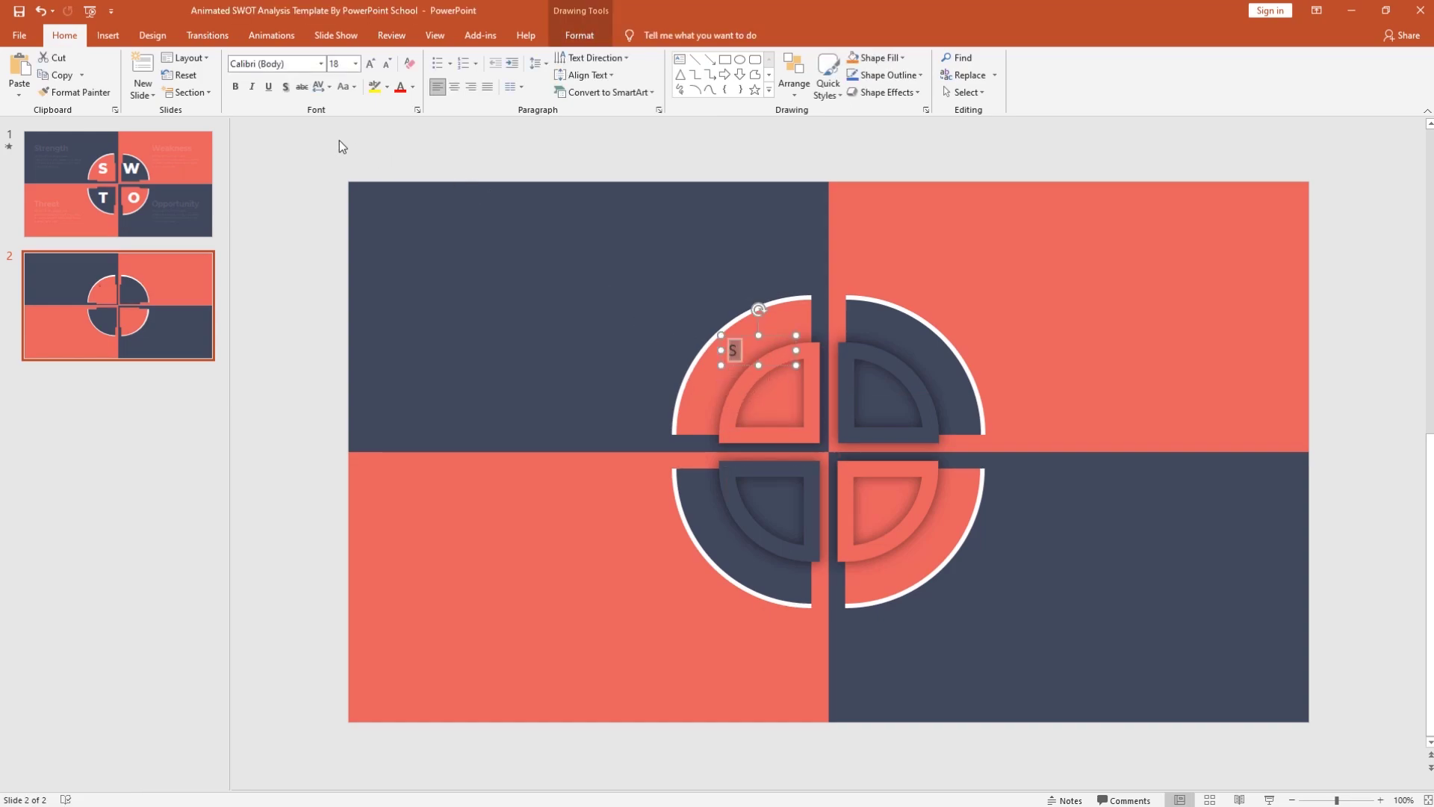
left_click(293, 66)
type("Montserrat ExtraBold")
key("Return")
left_click(340, 66)
type("72")
key("Return")
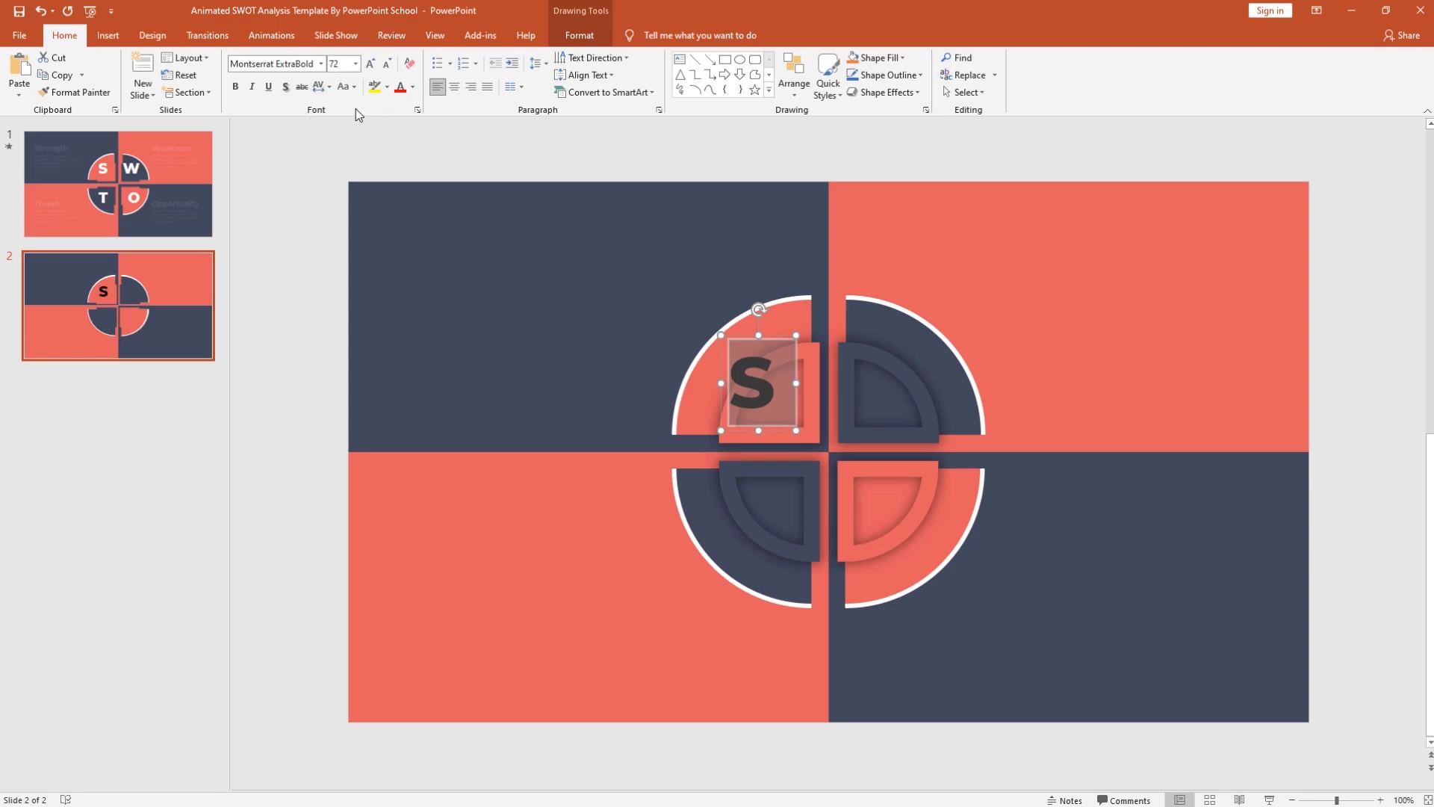
left_click(454, 87)
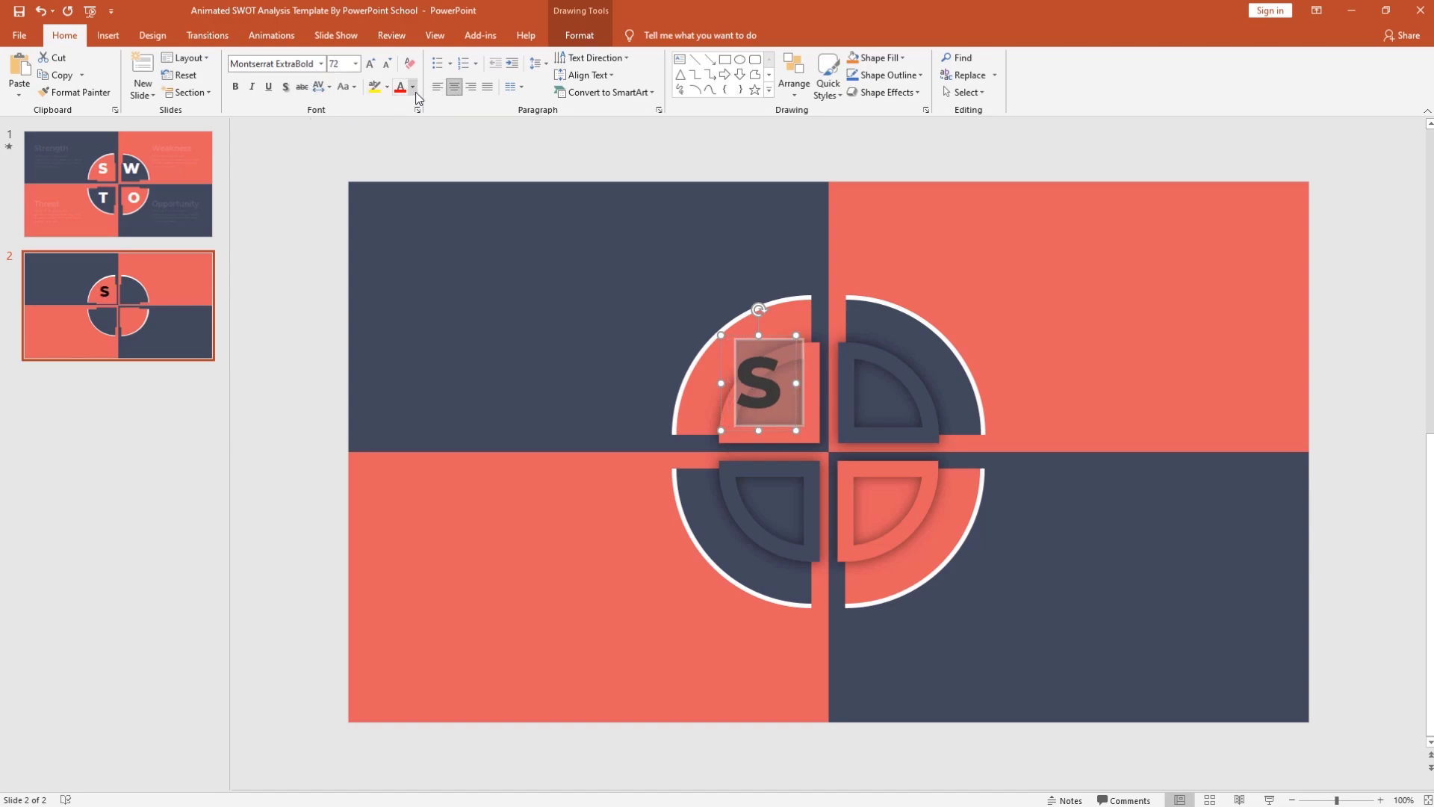
left_click(413, 87)
left_click(400, 121)
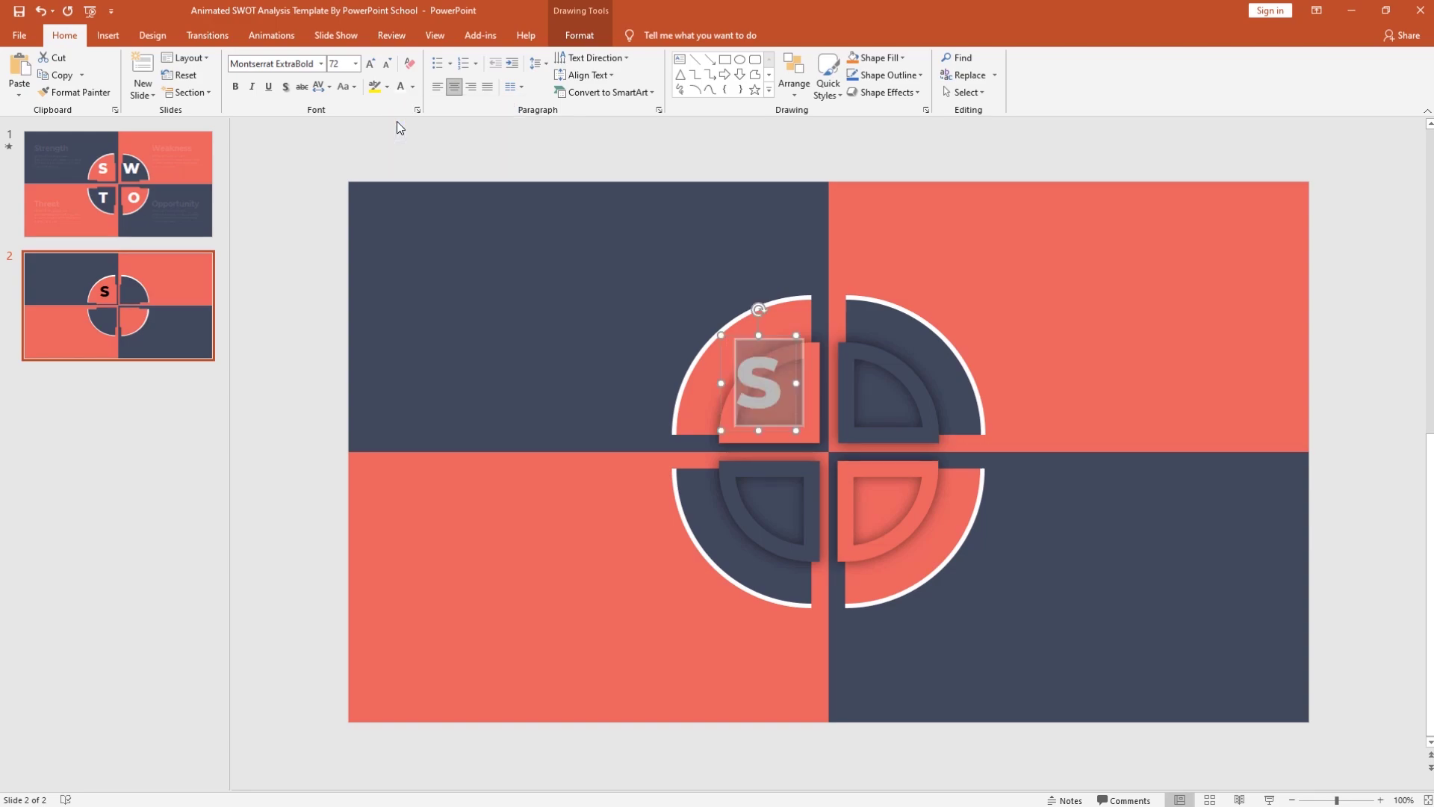
left_click(795, 409)
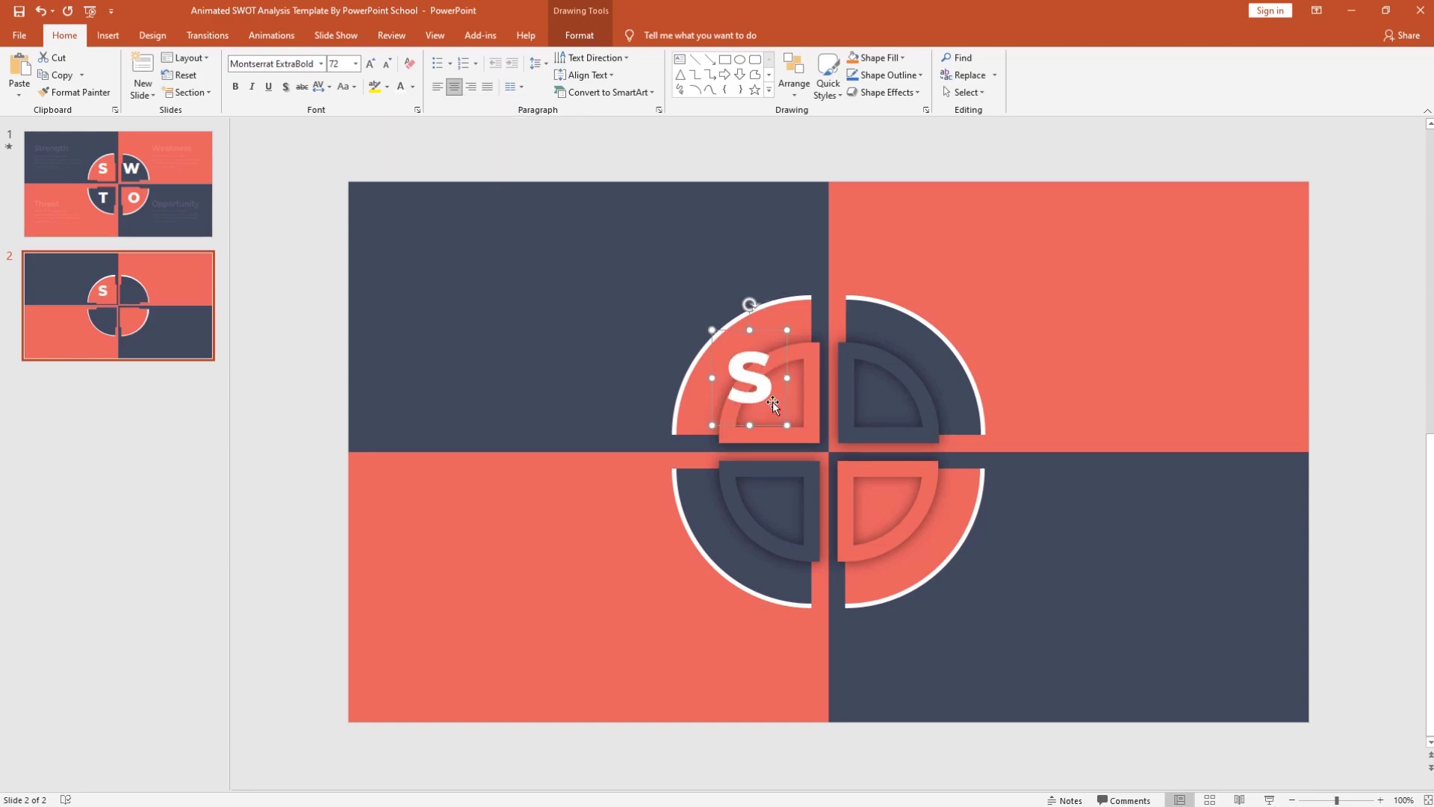
Step: Copy the S box onto the top-right piece as 'W', then copy both boxes to the lower quarters
double_click(792, 415)
mouse_move(791, 415)
left_mouse_down()
mouse_move(828, 401)
mouse_move(936, 411)
mouse_move(909, 392)
left_mouse_up()
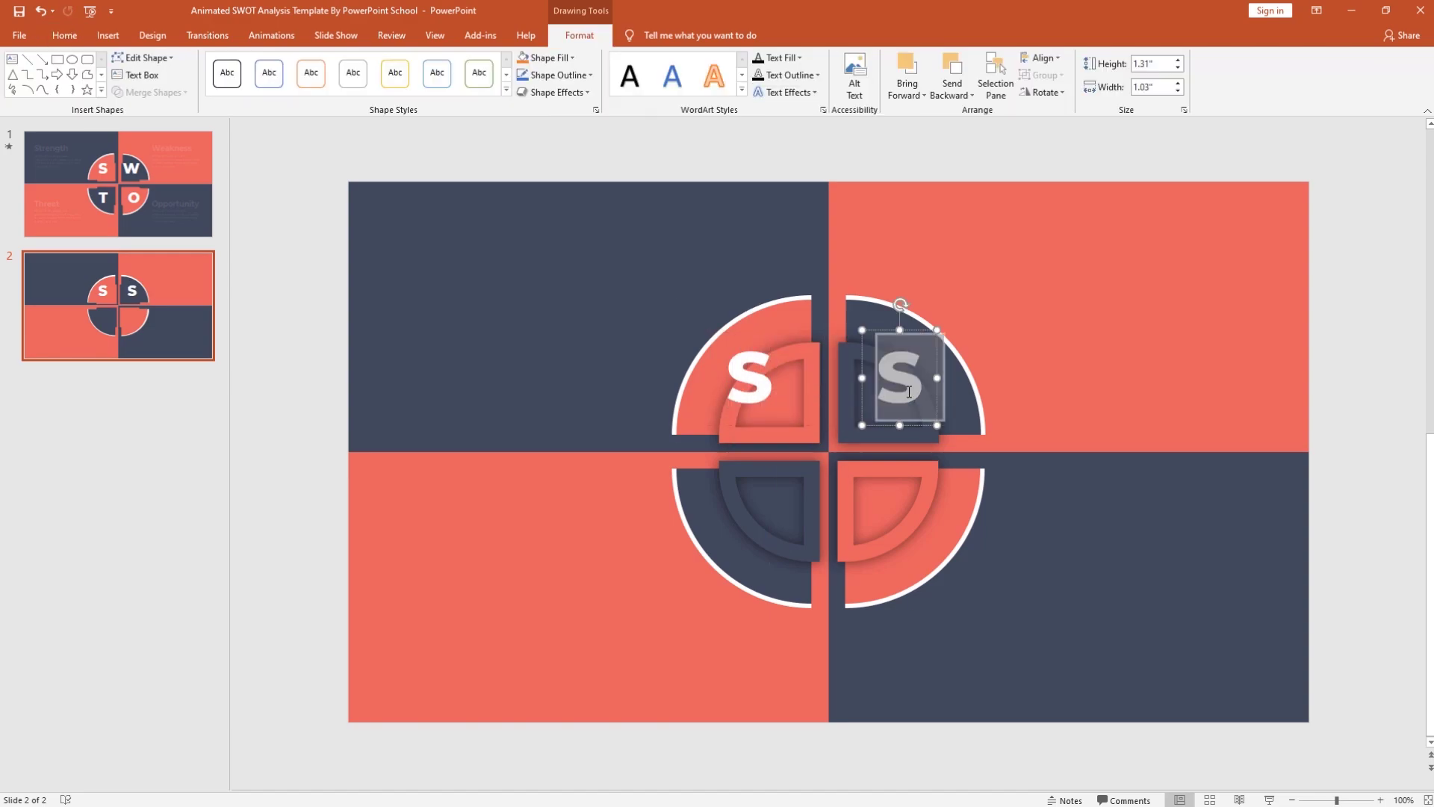
type("W")
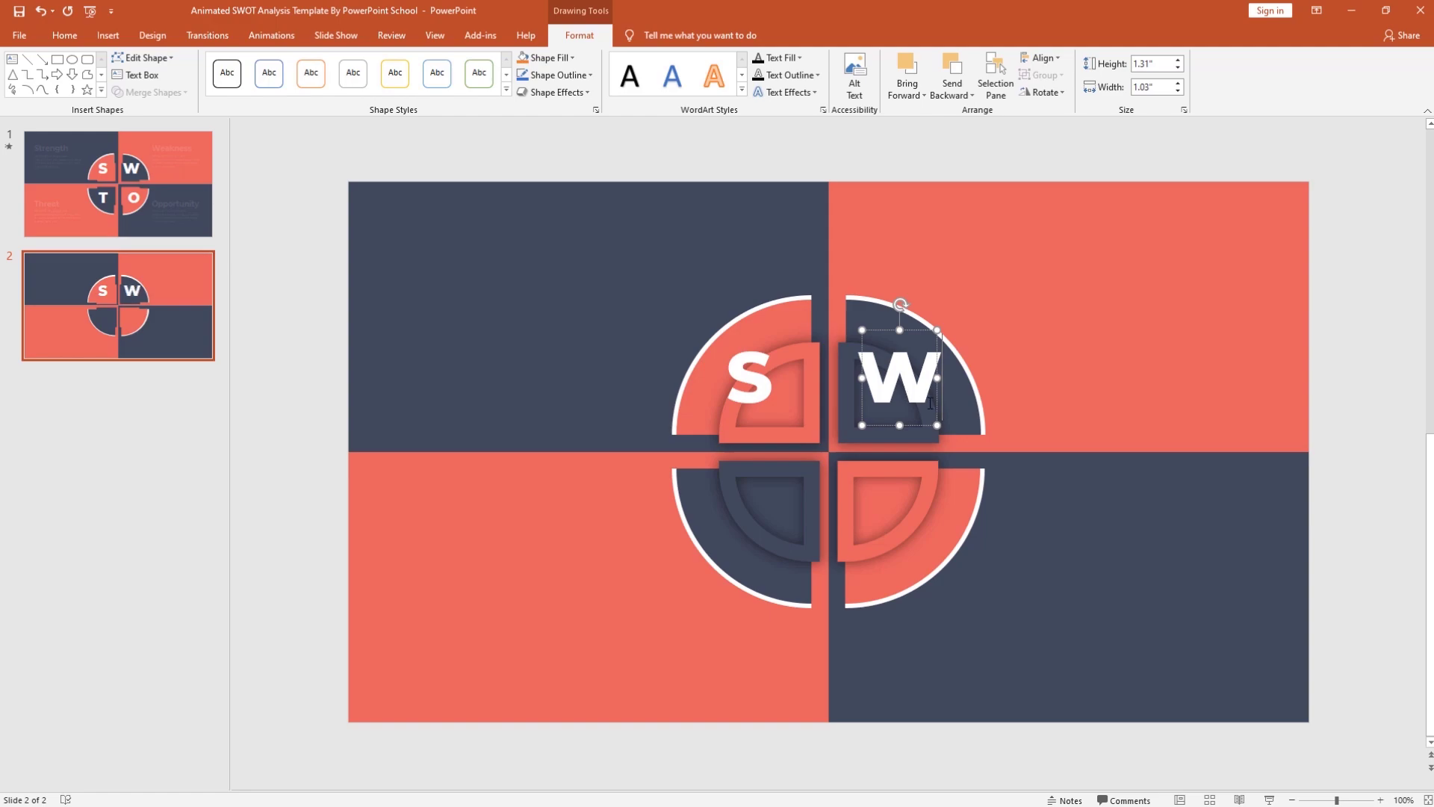
left_click(782, 392, "shift")
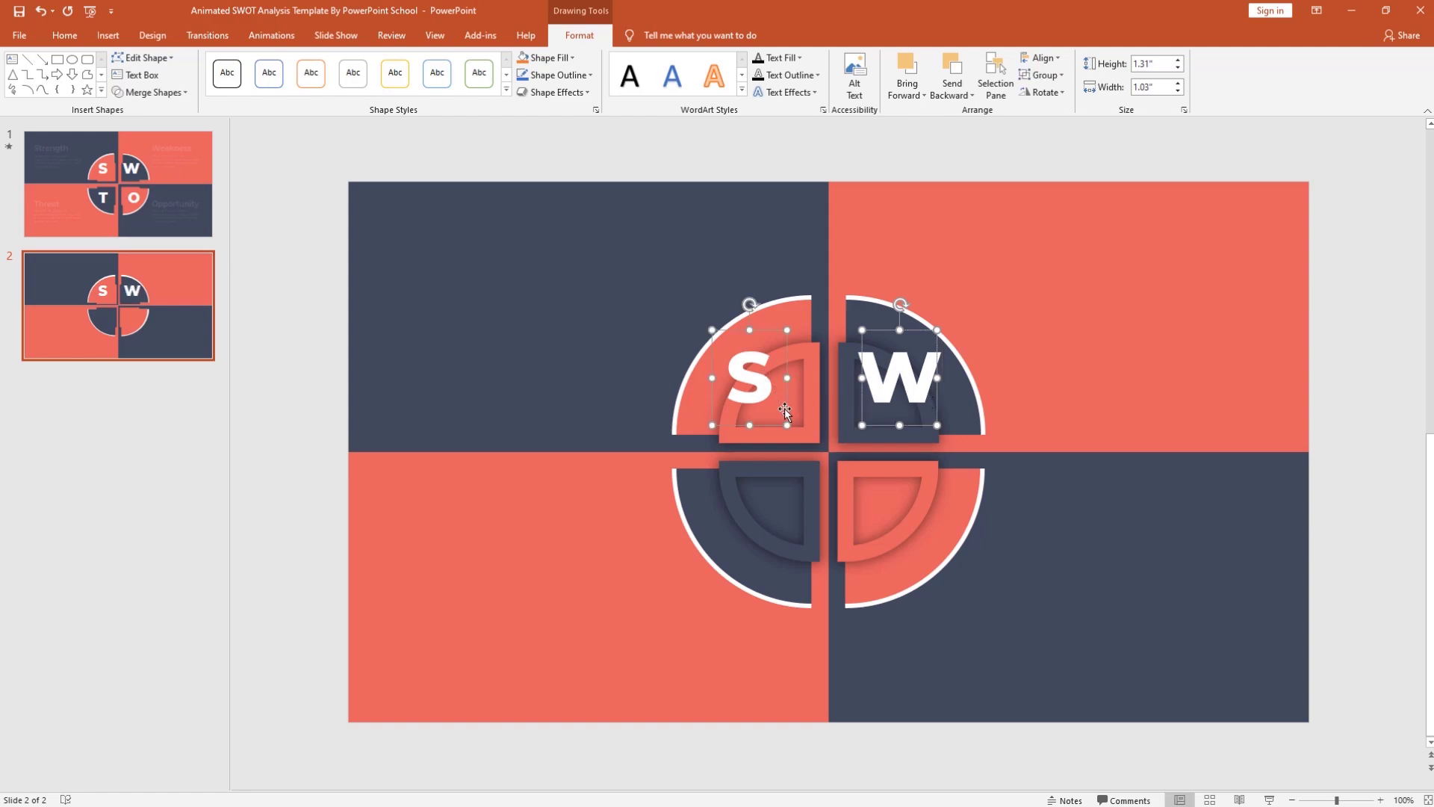
left_click_drag(790, 409, 783, 547)
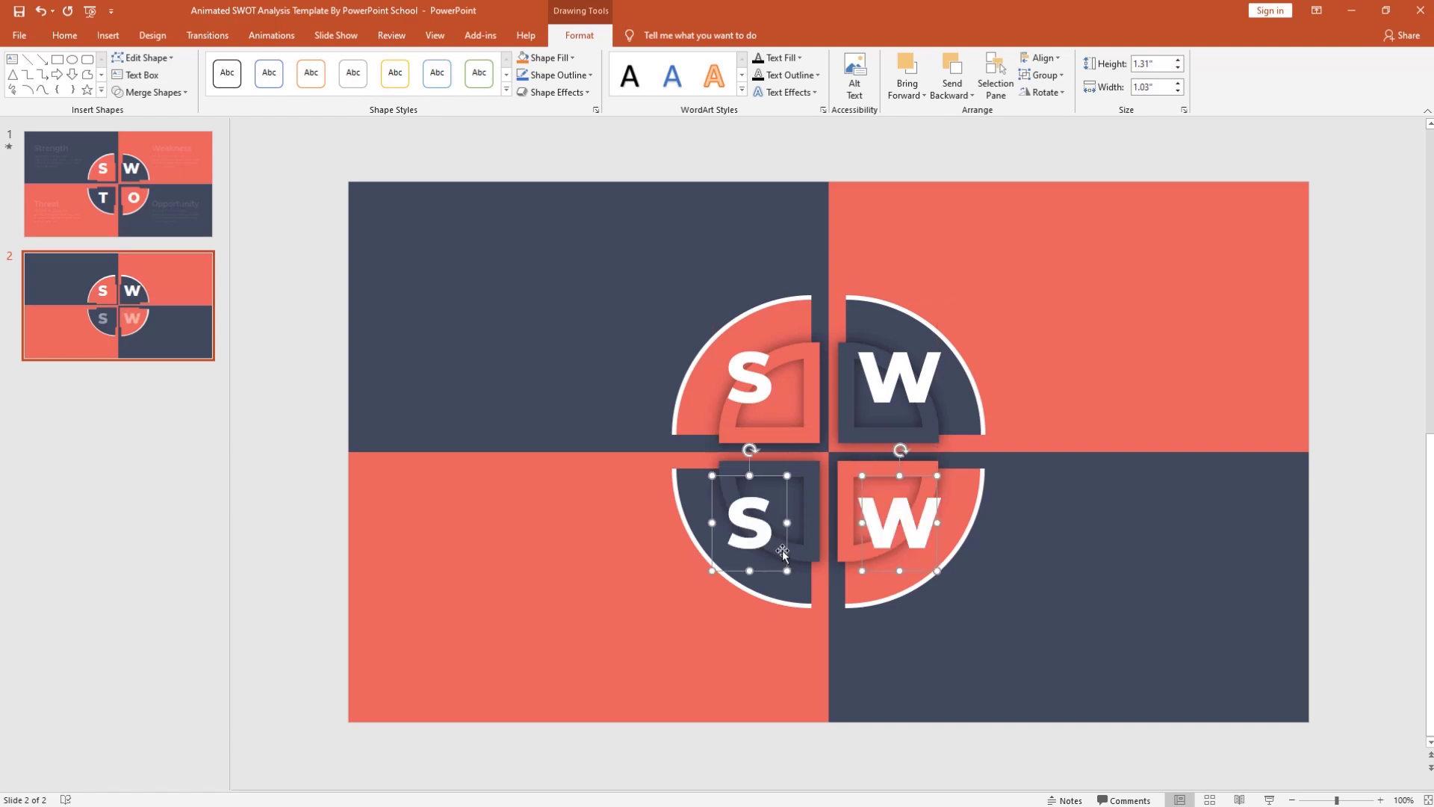
Step: Change the lower-right letter to 'O' and the lower-left letter to 'T'
left_click(898, 514)
type("O")
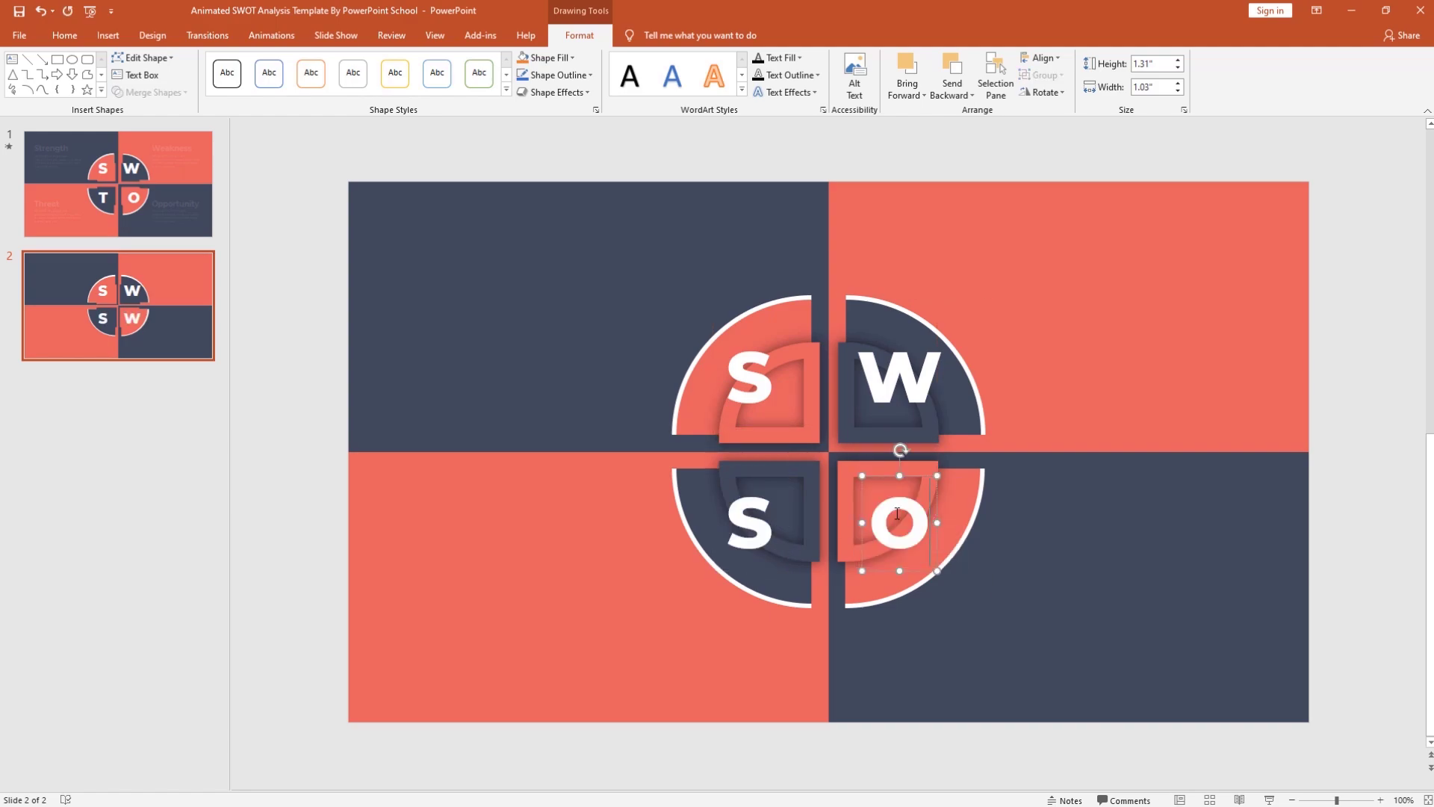
left_click(765, 523)
double_click(765, 522)
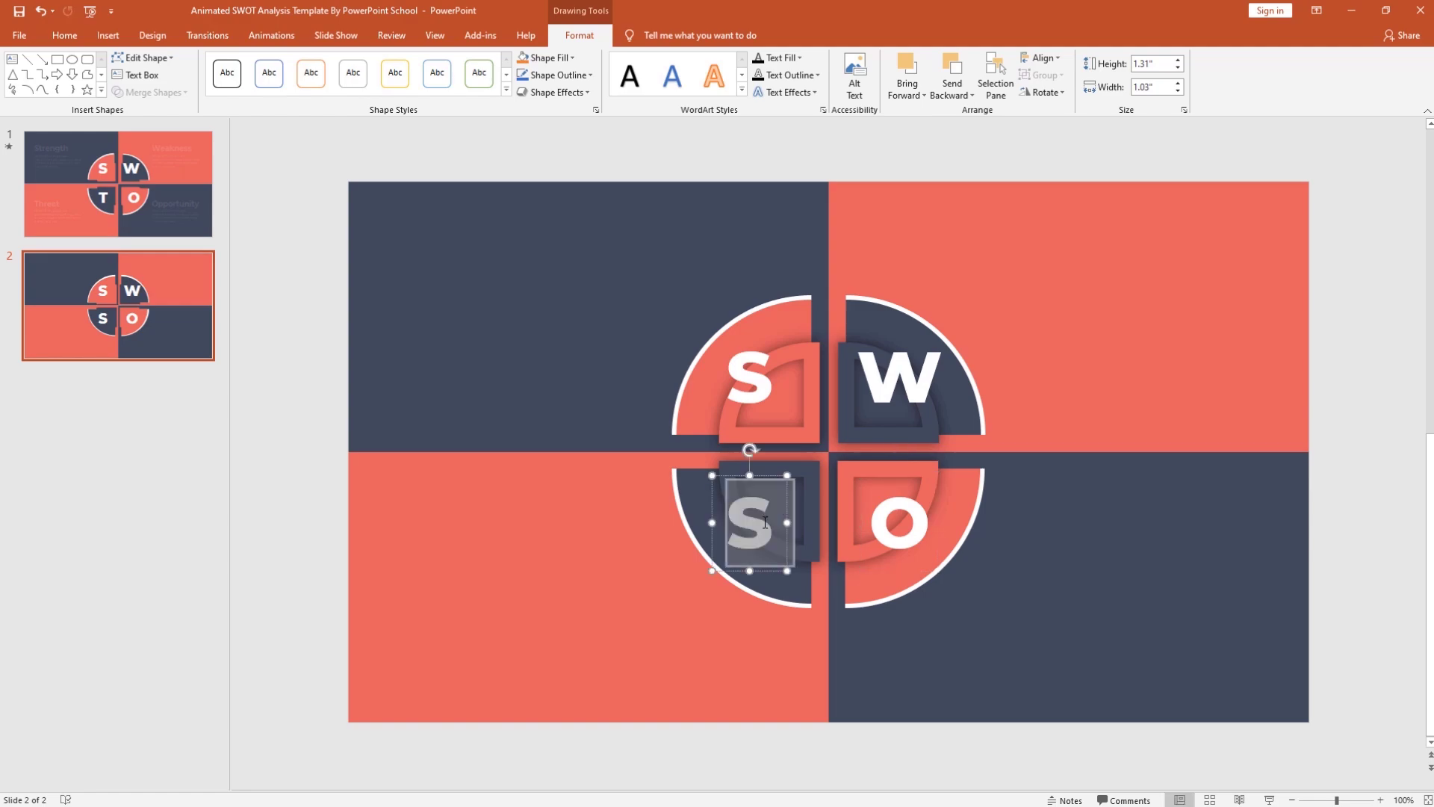
type("T")
key("Escape")
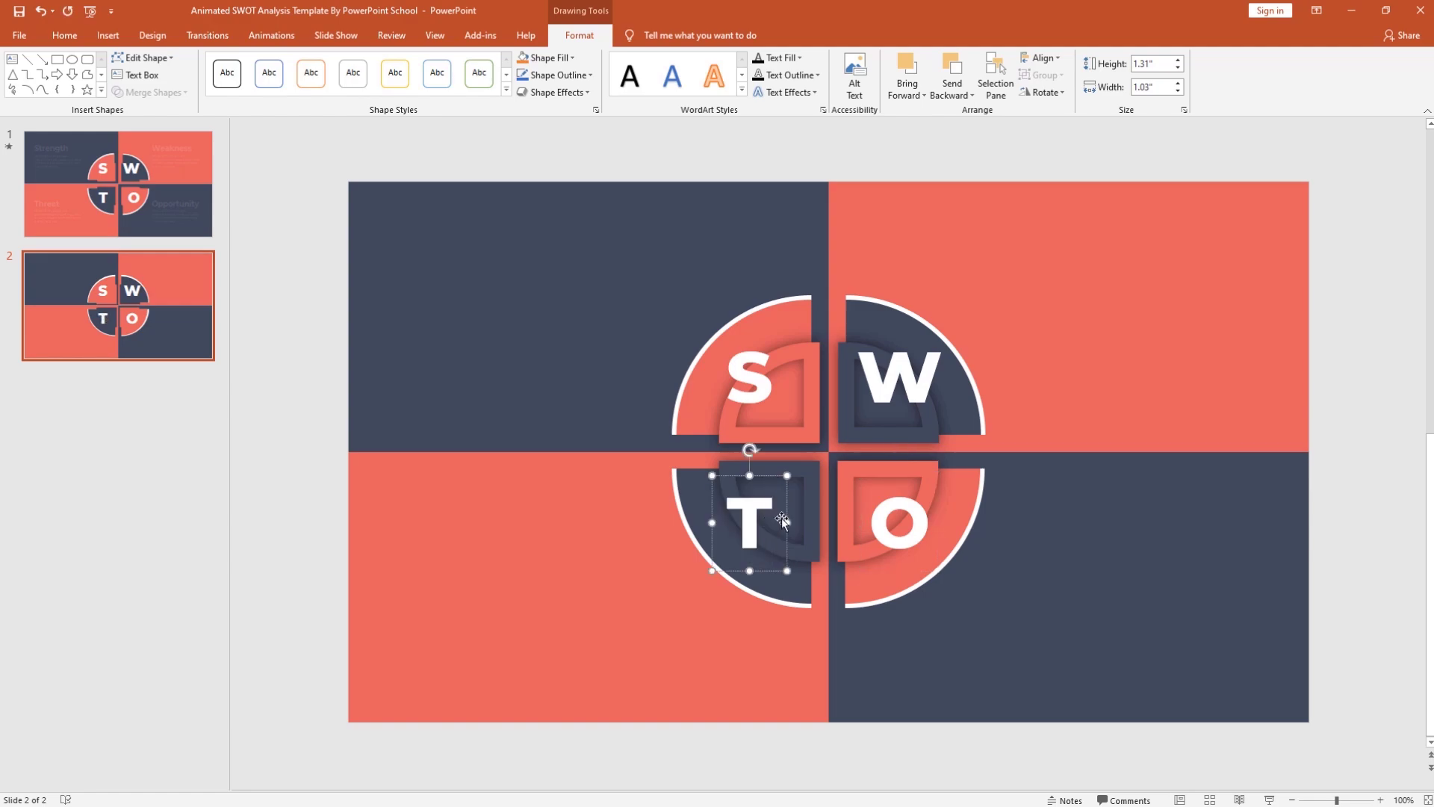
left_click(317, 603)
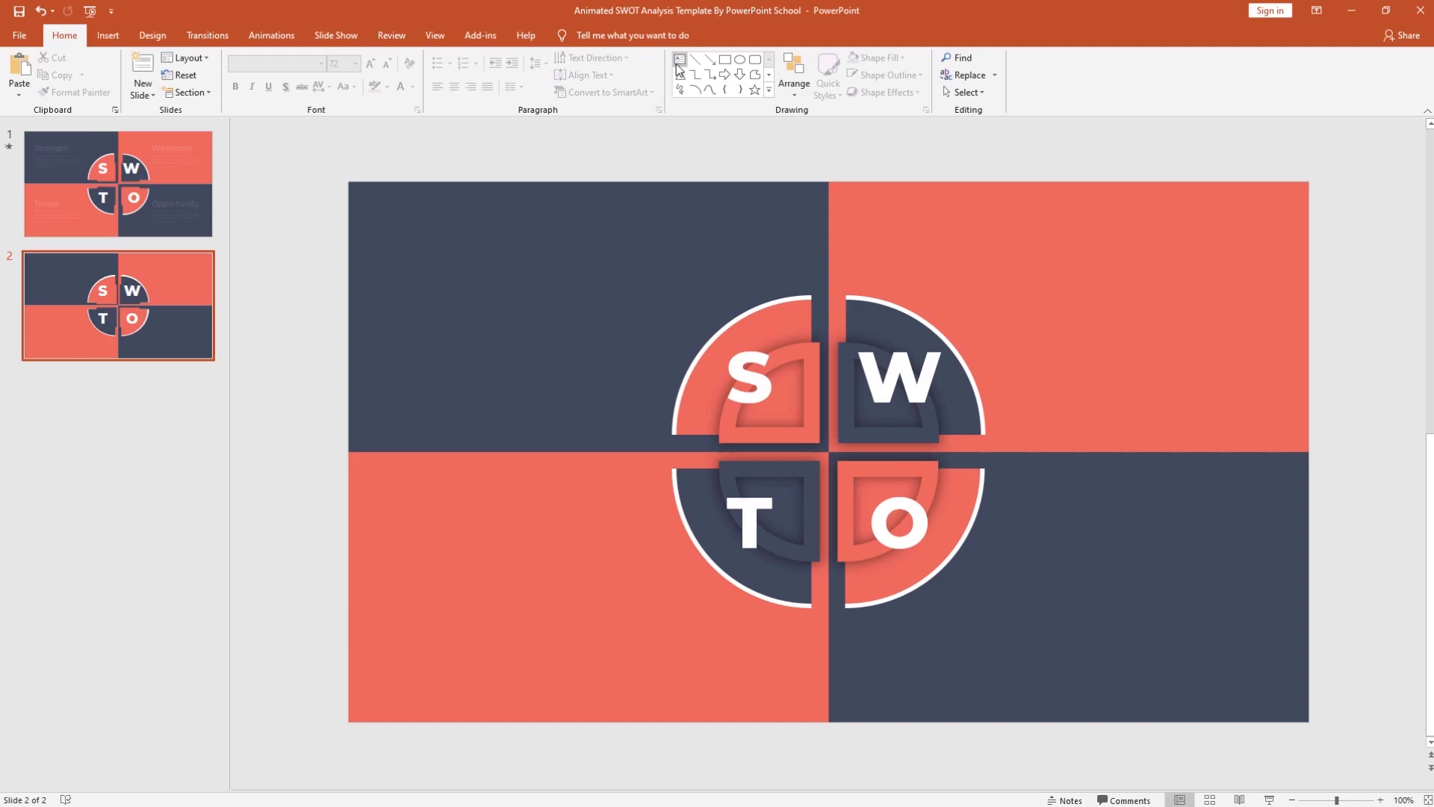
Step: Add a grey 'Strength' heading in Montserrat Bold 38 pt in the top-left quadrant
left_click(680, 61)
left_click_drag(408, 247, 637, 307)
type("Strength")
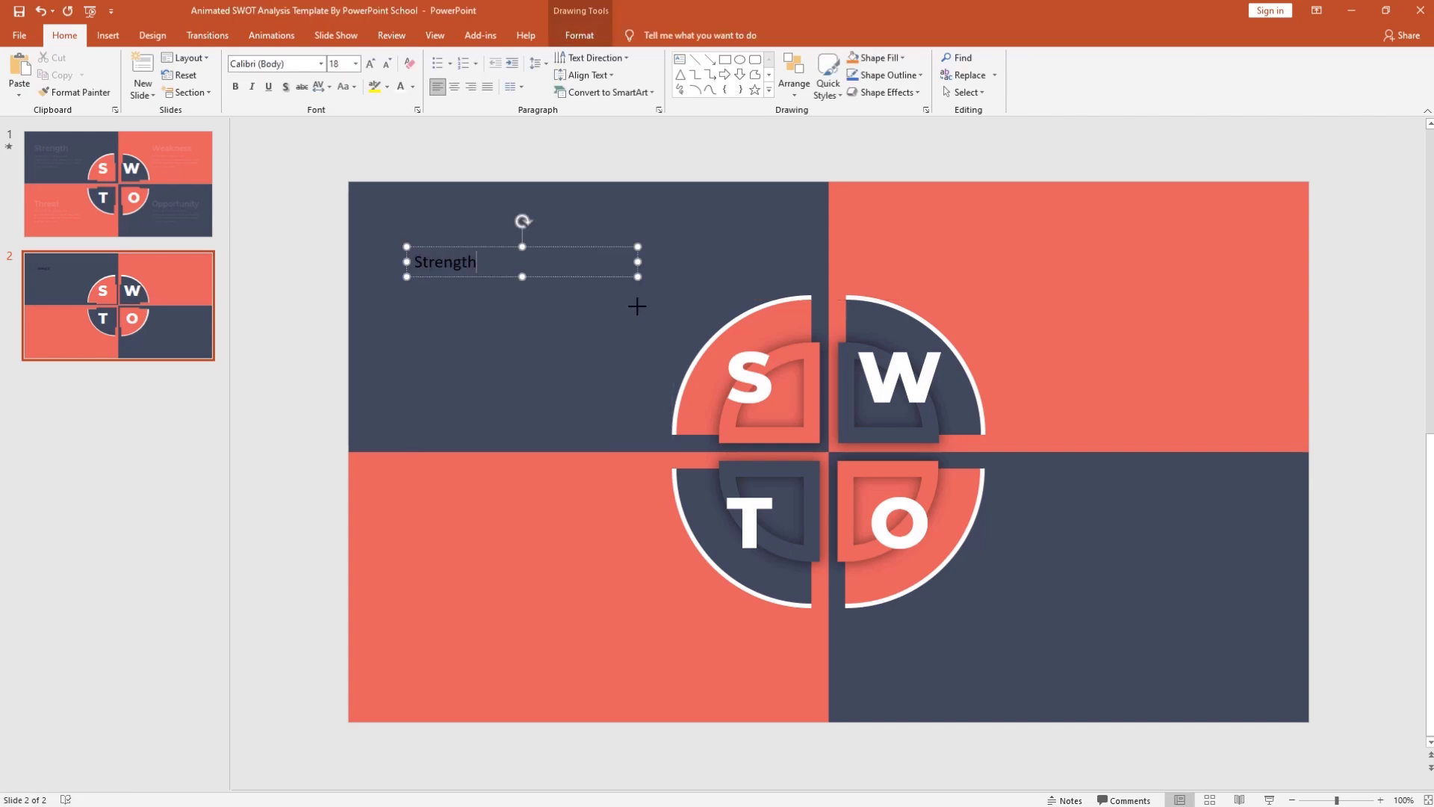
key("ctrl+a")
left_click(295, 65)
type("Montserrat")
key("Return")
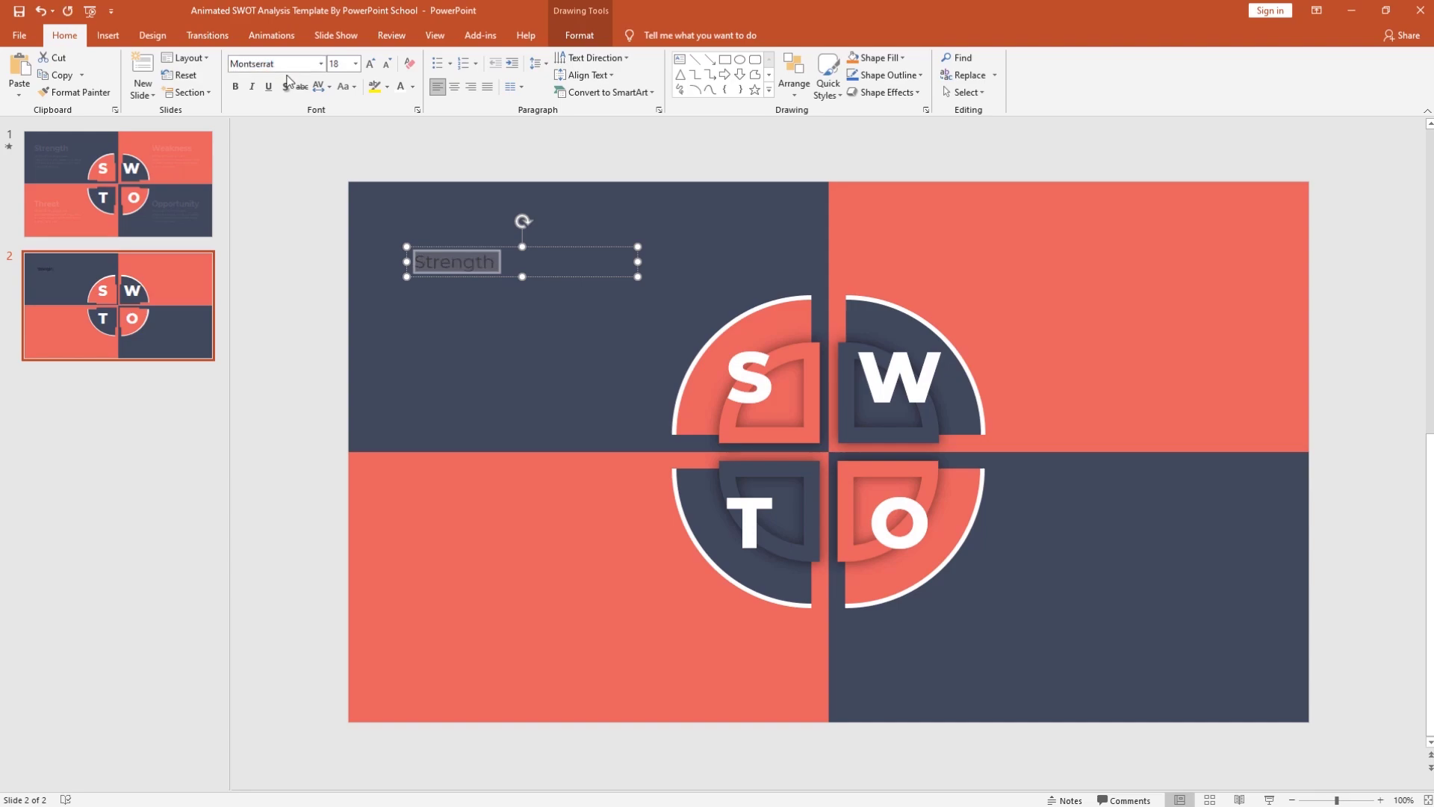
left_click(235, 87)
left_click(338, 64)
type("38")
key("Return")
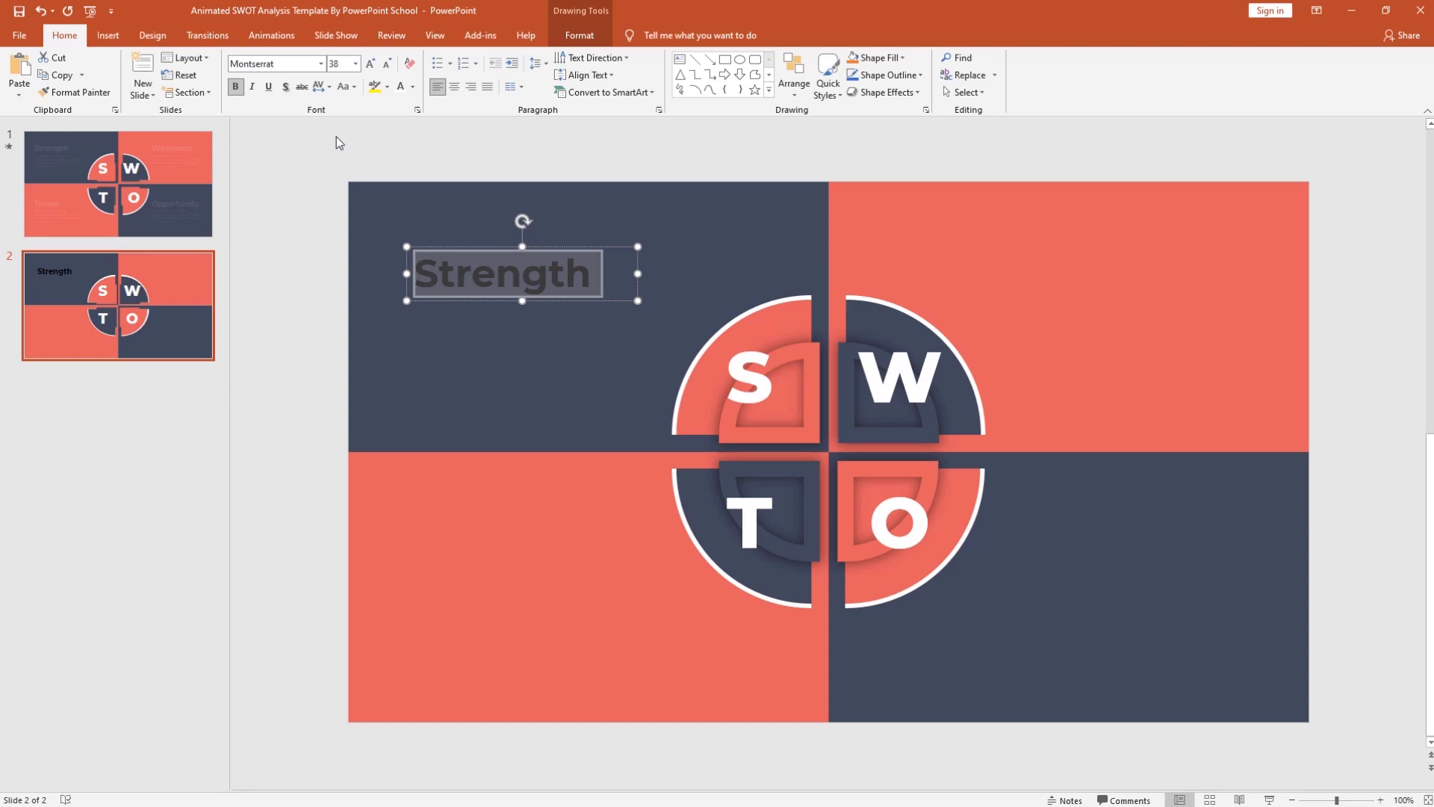
left_click(414, 88)
left_click(444, 232)
Step: Copy the heading below it at 15 pt, paste the description paragraph, and widen the box
left_click(452, 299)
left_click_drag(451, 298, 437, 359)
key("F2")
left_click(336, 64)
type("1")
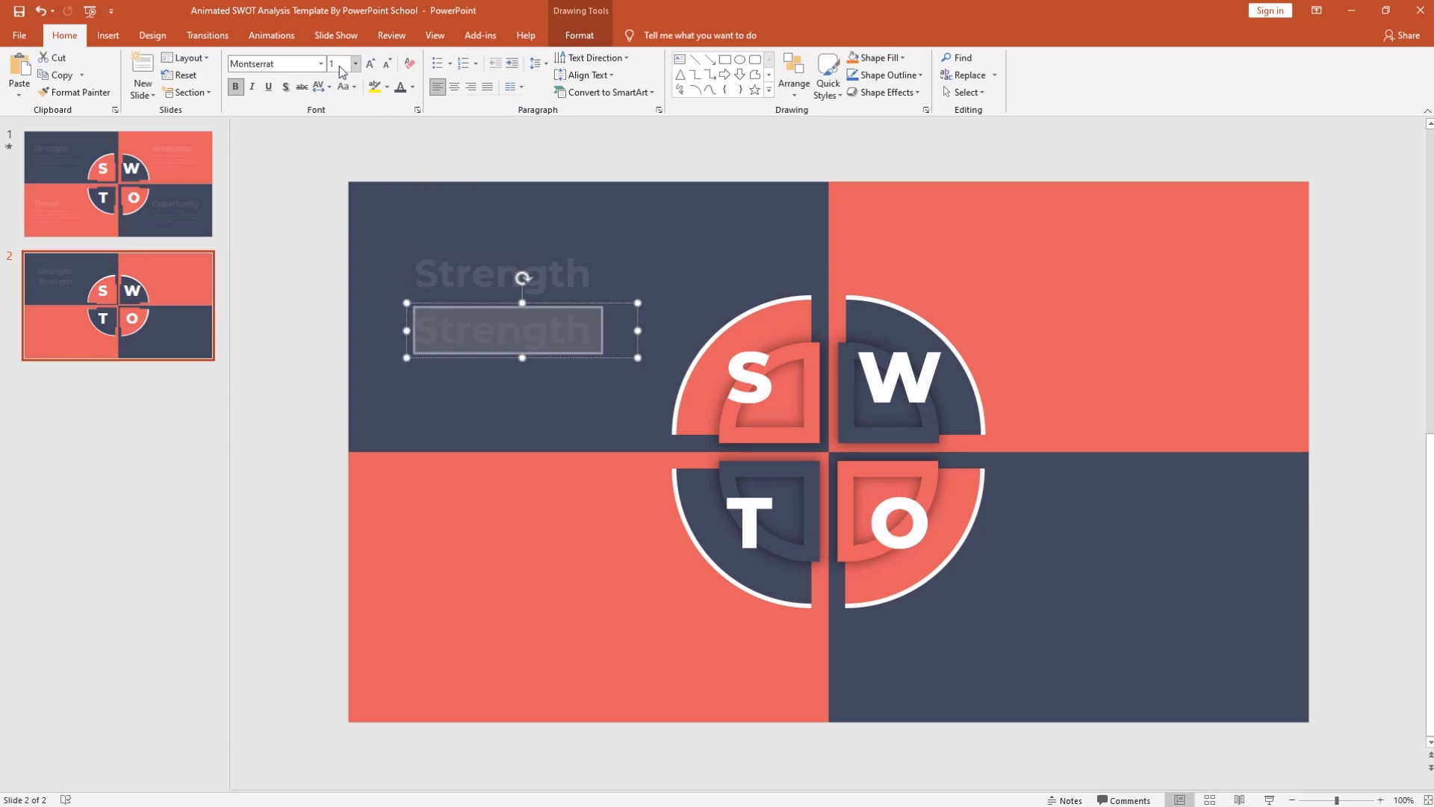
type("5")
key("Return")
type("Write all the important information you need to provide in these presentation and keep it short and nice")
left_click_drag(637, 352, 1253, 326)
Step: Copy the Strength heading and paragraph to the top-right, right-aligned, coral, retitled 'Weakness'
left_click(674, 327)
left_click(620, 286, "shift")
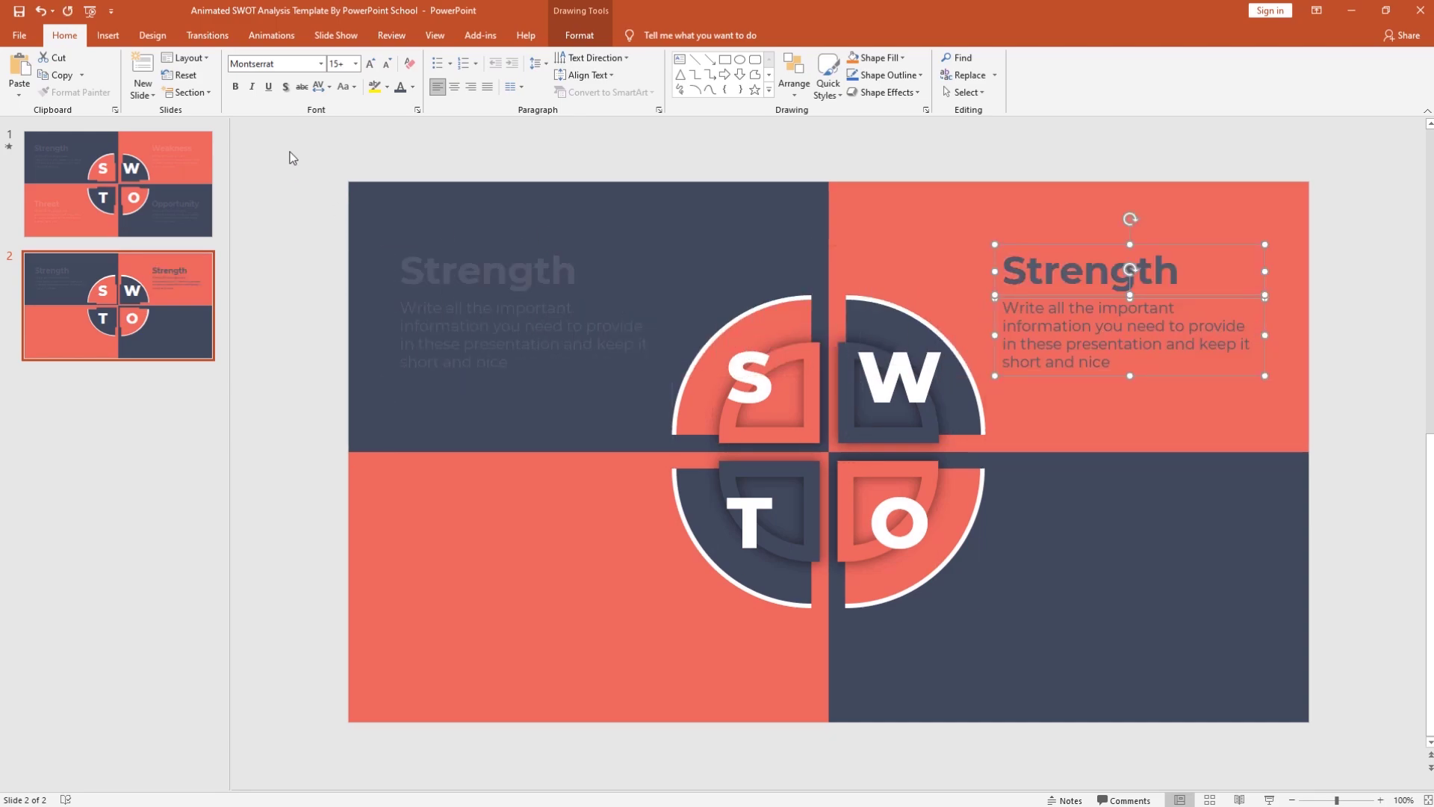
left_click(471, 87)
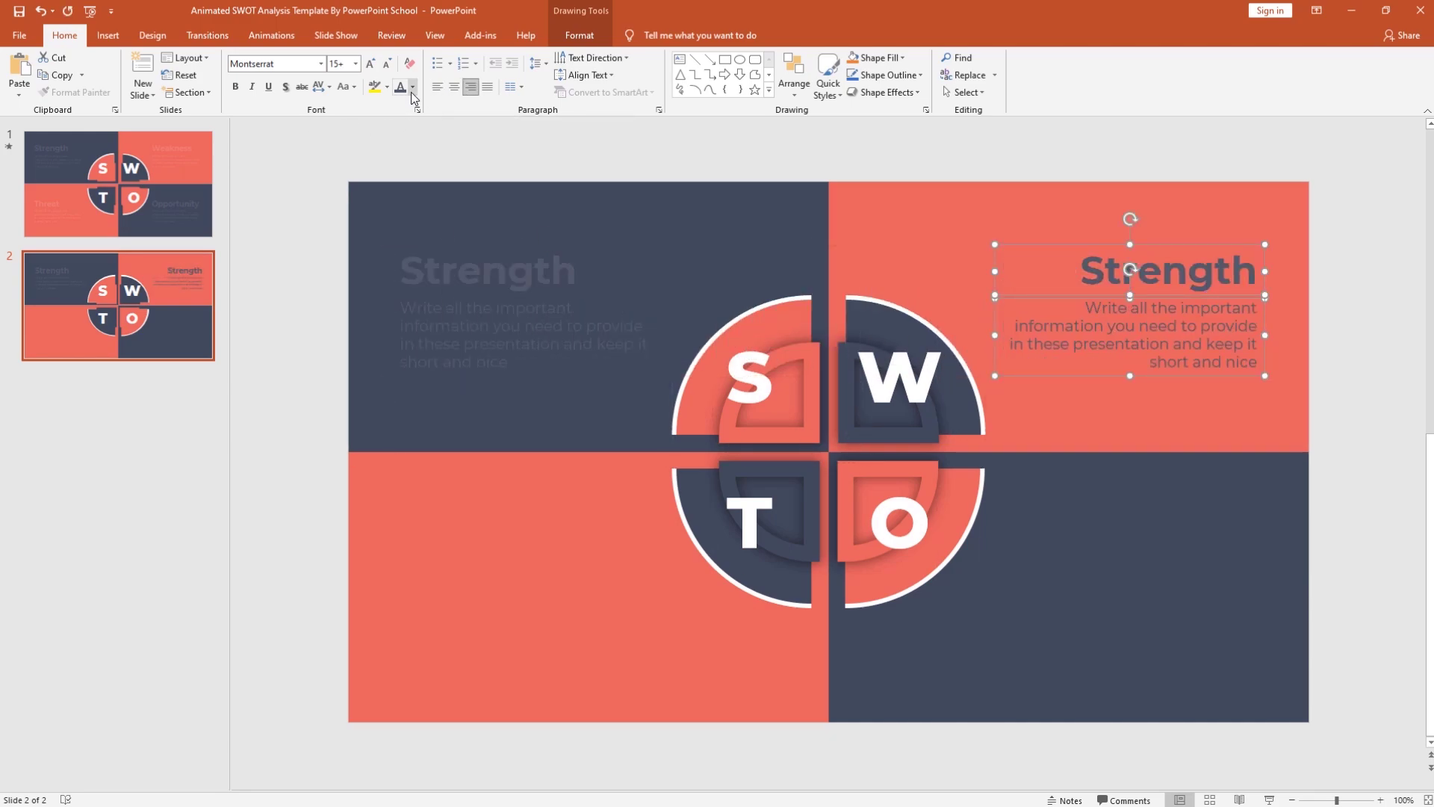
left_click(413, 86)
left_click(401, 234)
double_click(1096, 279)
type("Weakness")
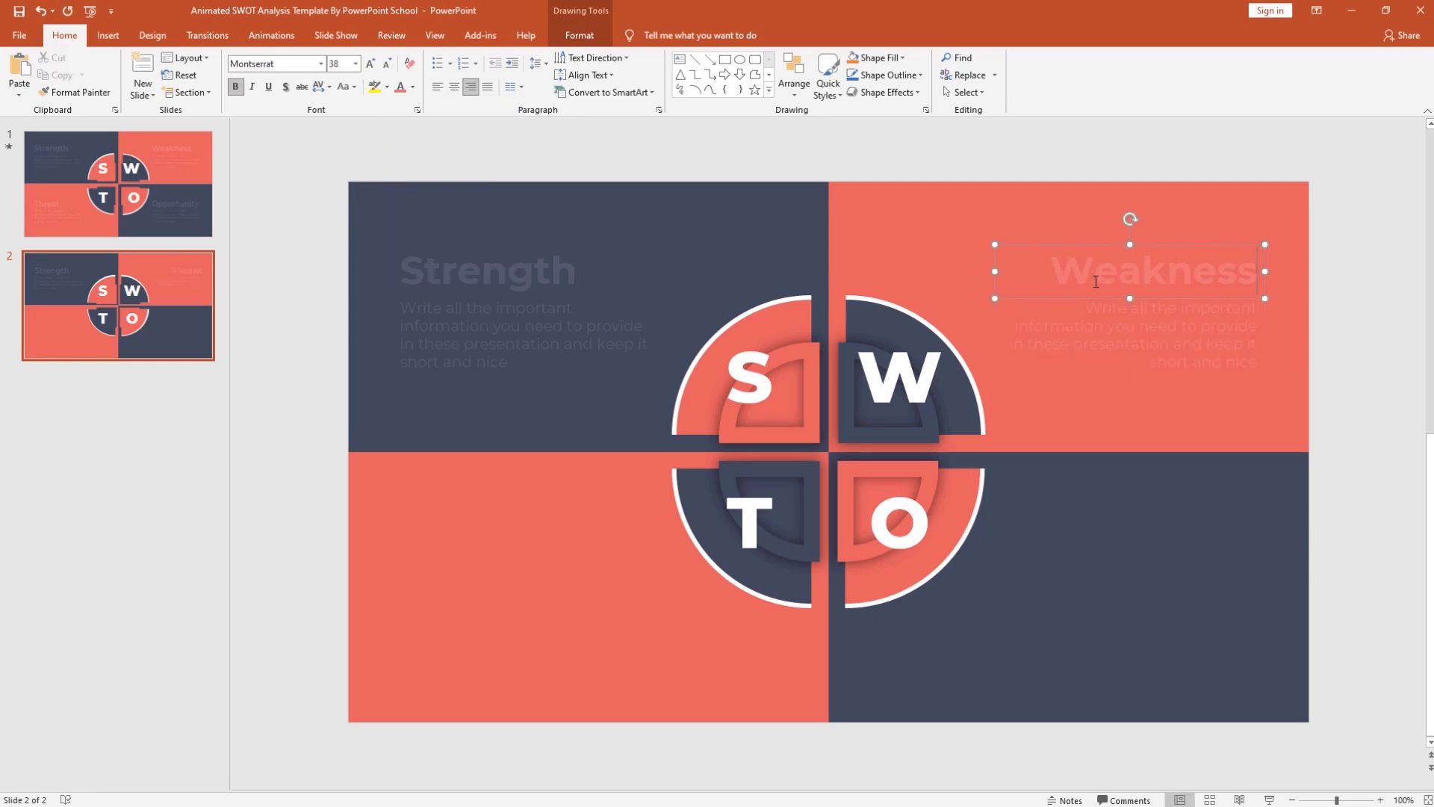
key("Escape")
Step: Copy both text blocks into the lower quadrants and dim their text colours
left_click(529, 322, "shift")
left_click_drag(554, 373, 539, 657)
left_click(527, 597)
left_click(413, 87)
left_click(401, 219)
key("Tab")
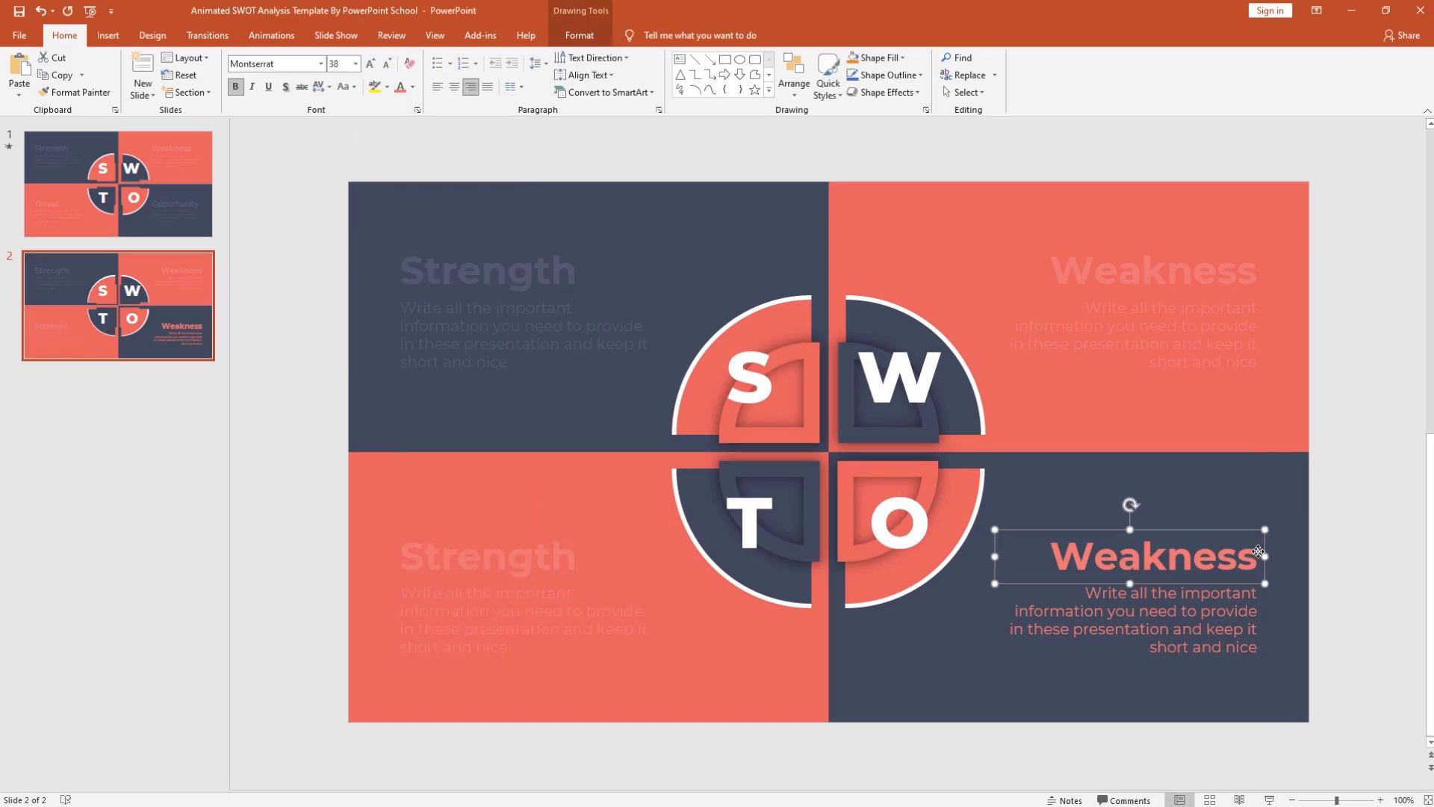
left_click(412, 86)
left_click(413, 235)
Step: Retitle the lower headings 'Opportunity' (right) and 'Threat' (left)
double_click(1068, 553)
type("Opportunity")
double_click(486, 557)
type("Threat")
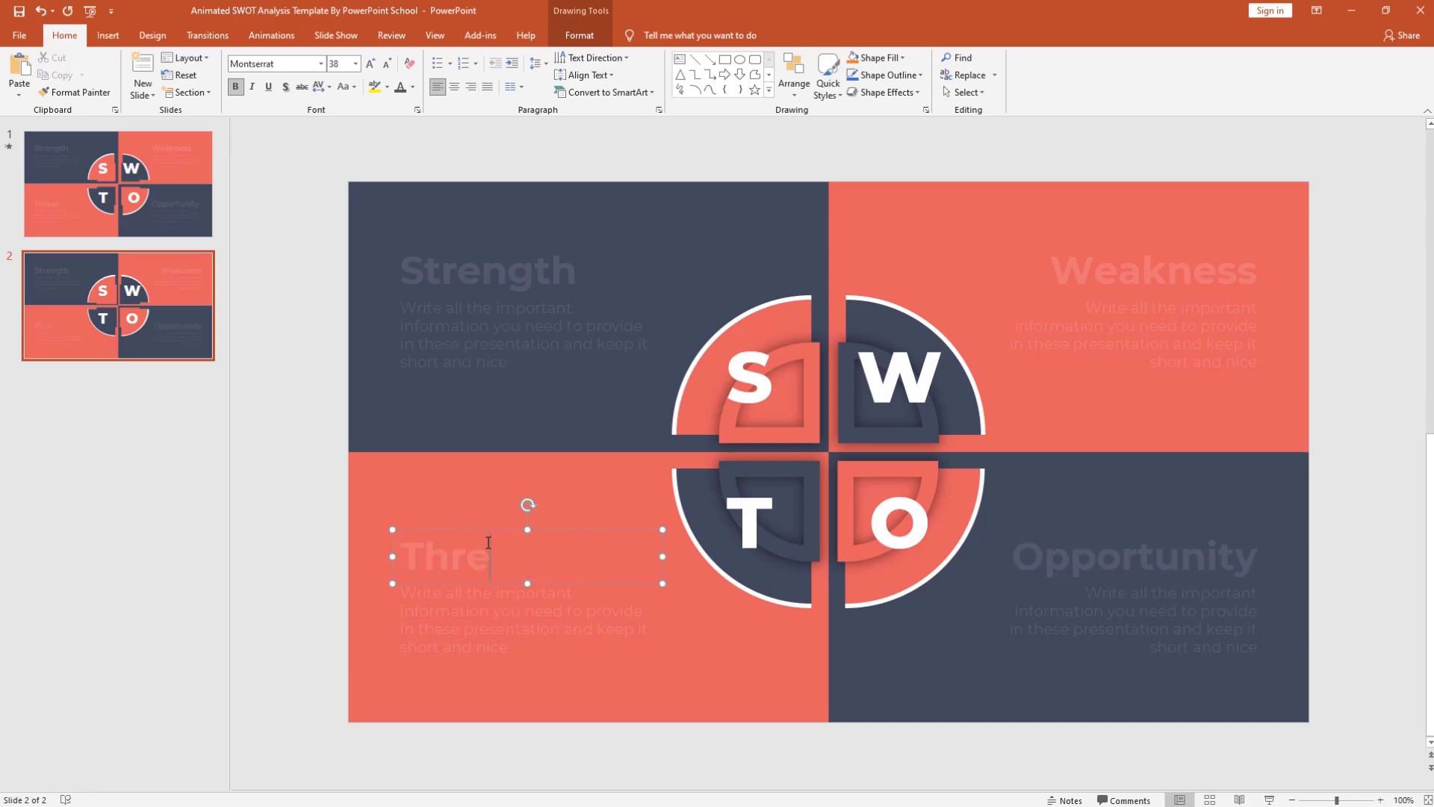
left_click(312, 604)
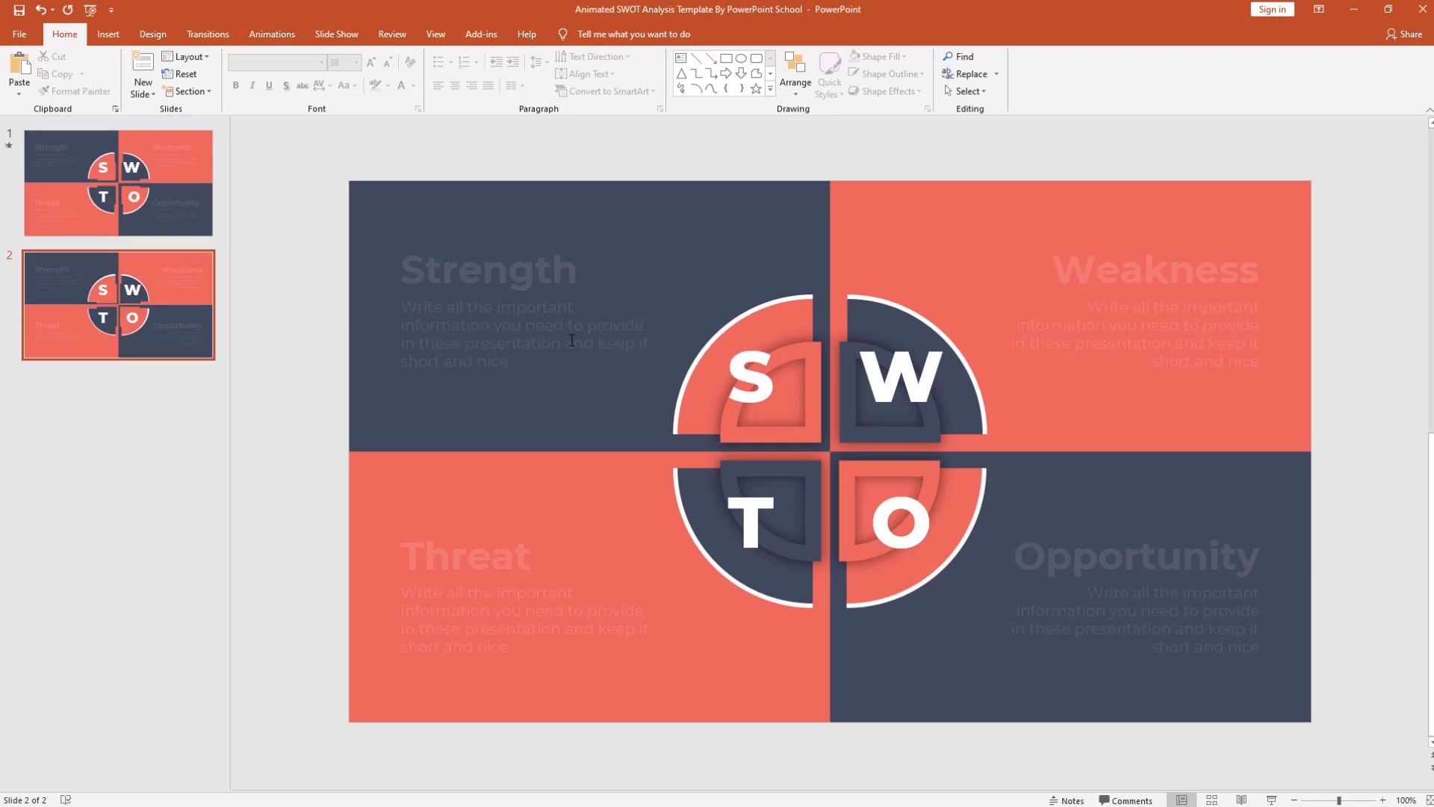
Step: Show the Animation Pane and give the Strength quadrant a Fly In from the top-left
left_click(272, 36)
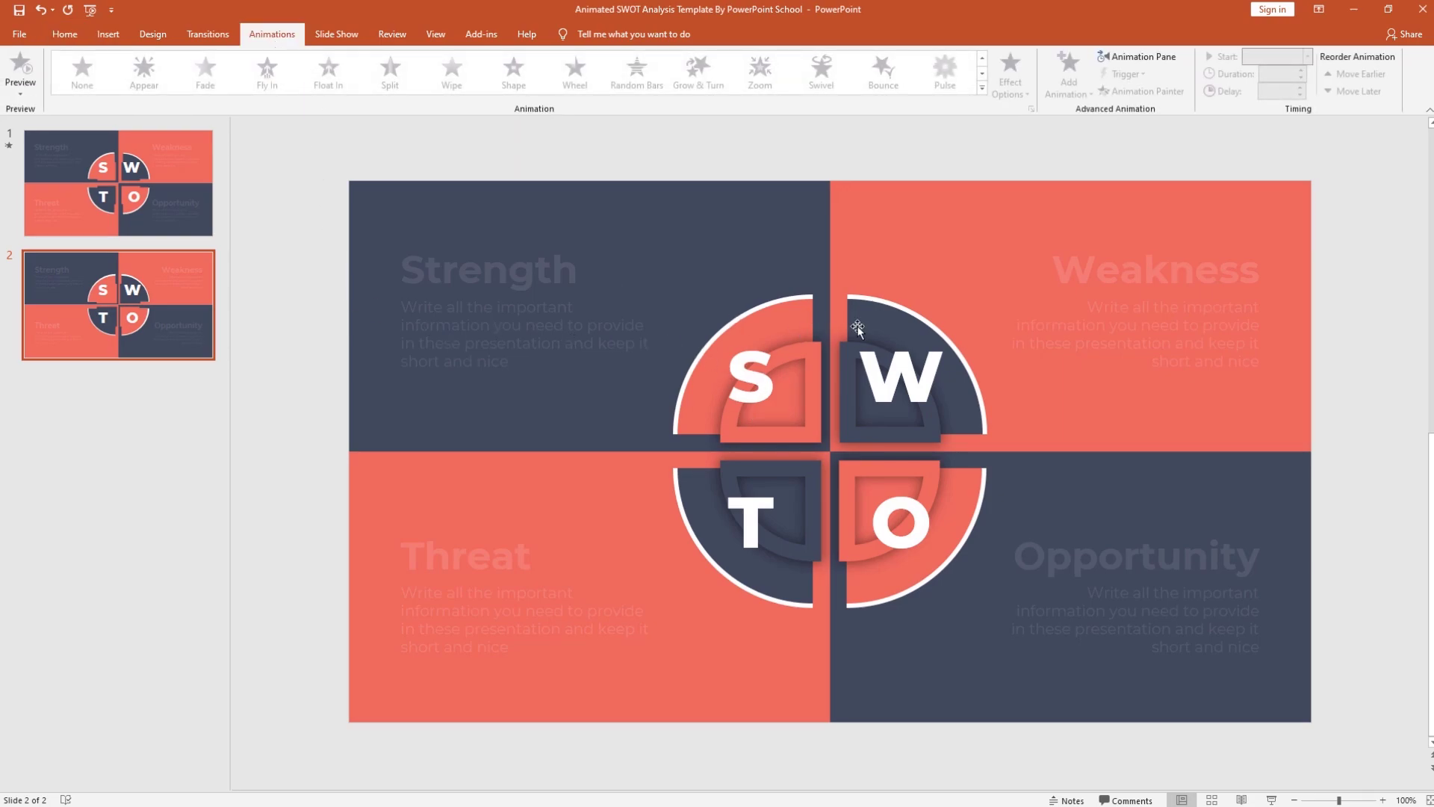
left_click(1117, 60)
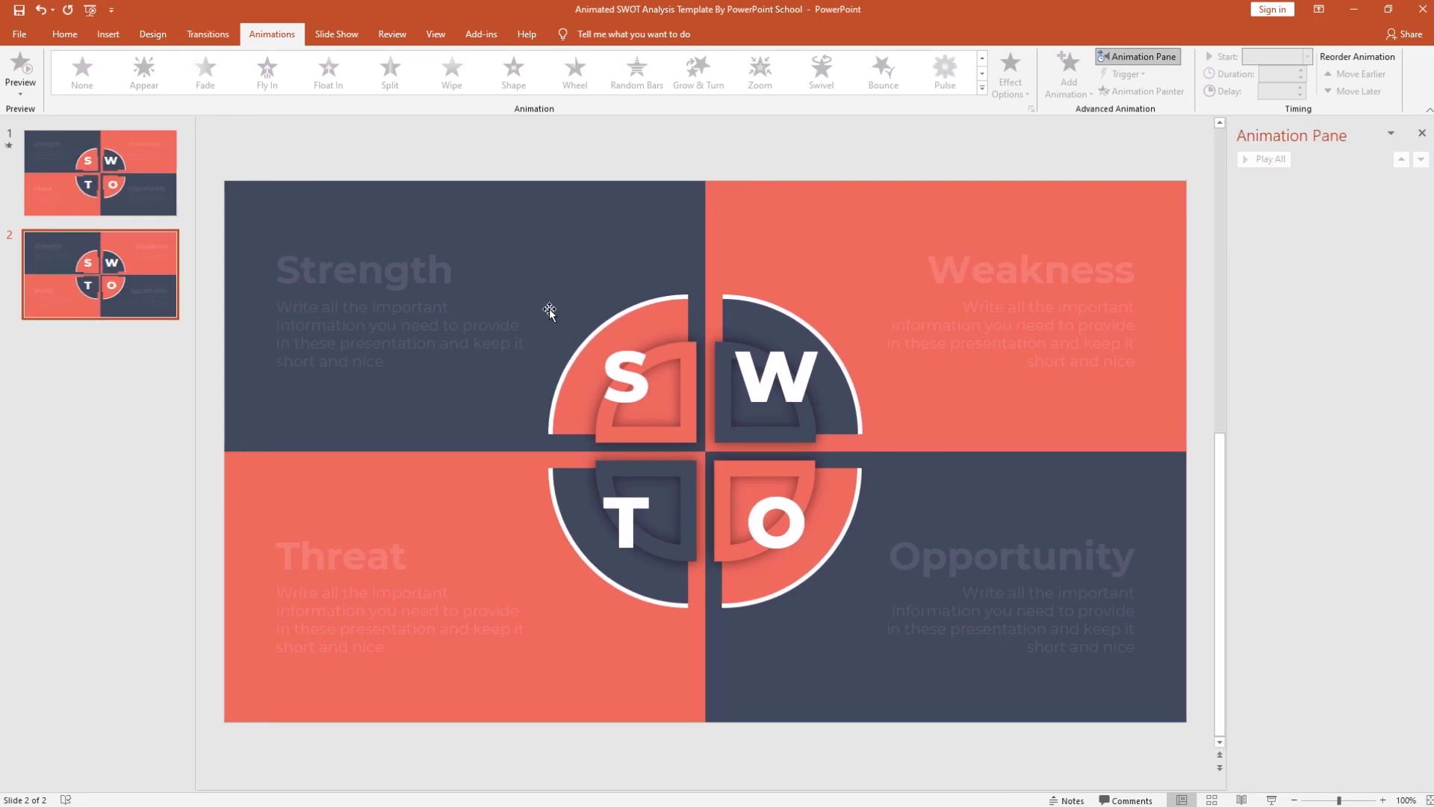
left_click(694, 205)
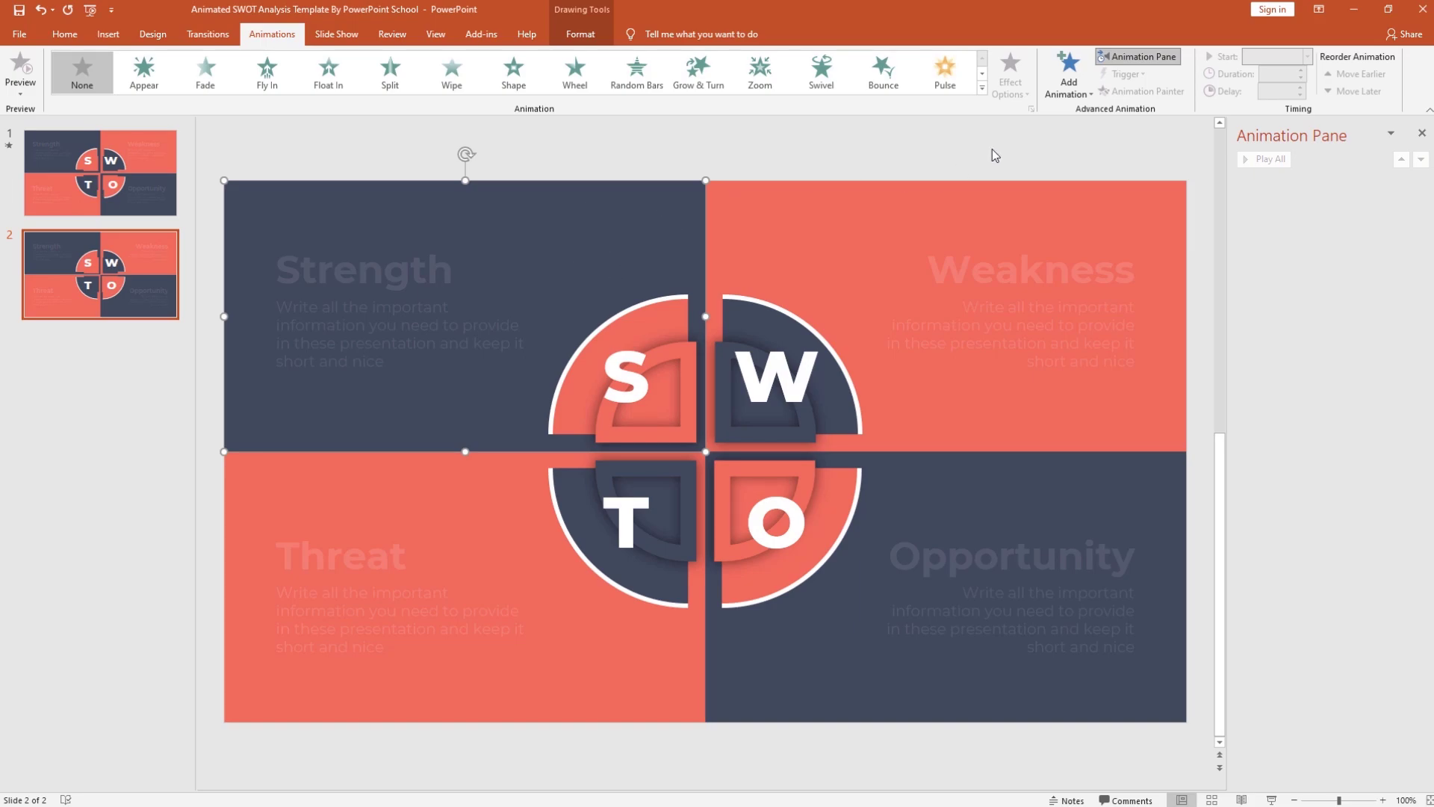
left_click(1061, 95)
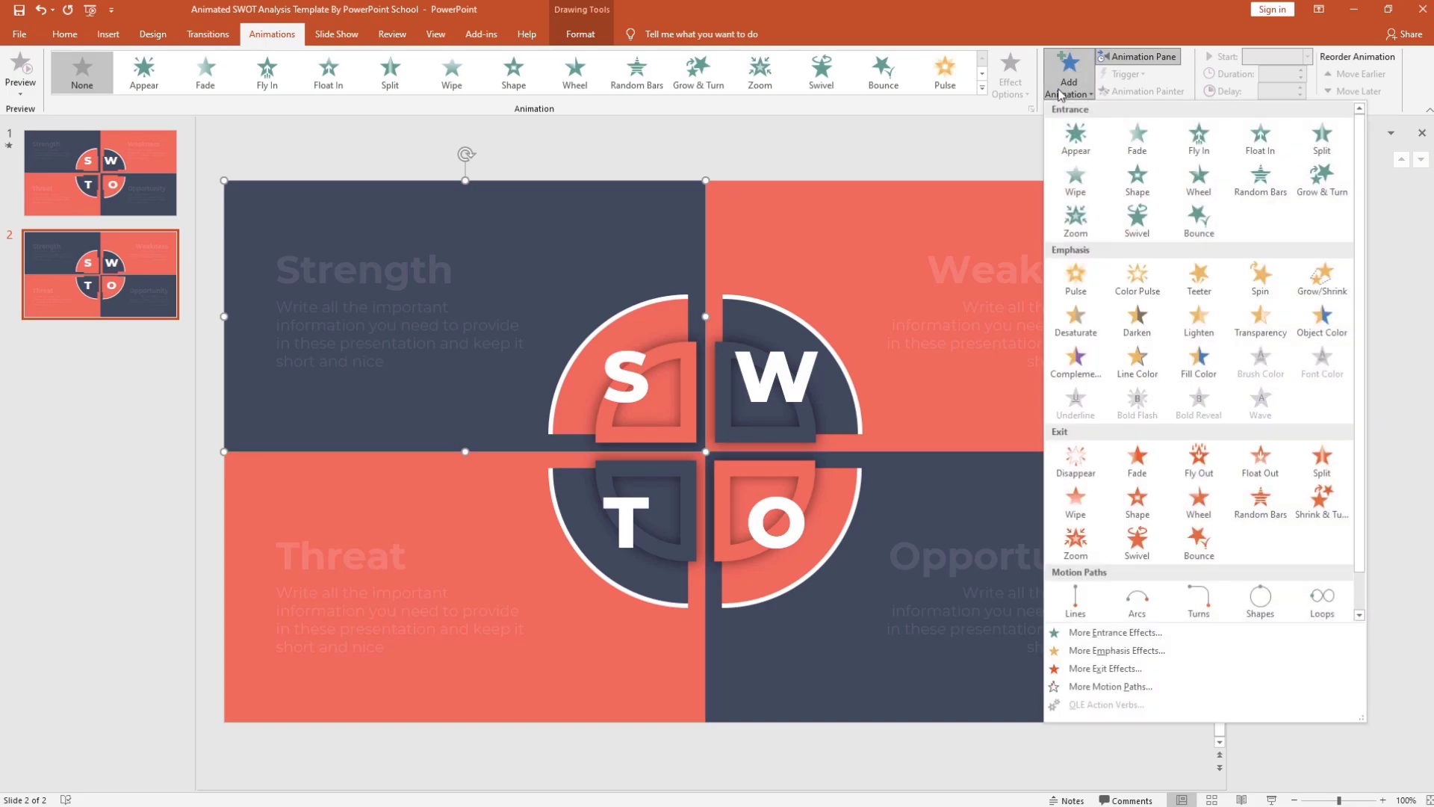
left_click(1199, 142)
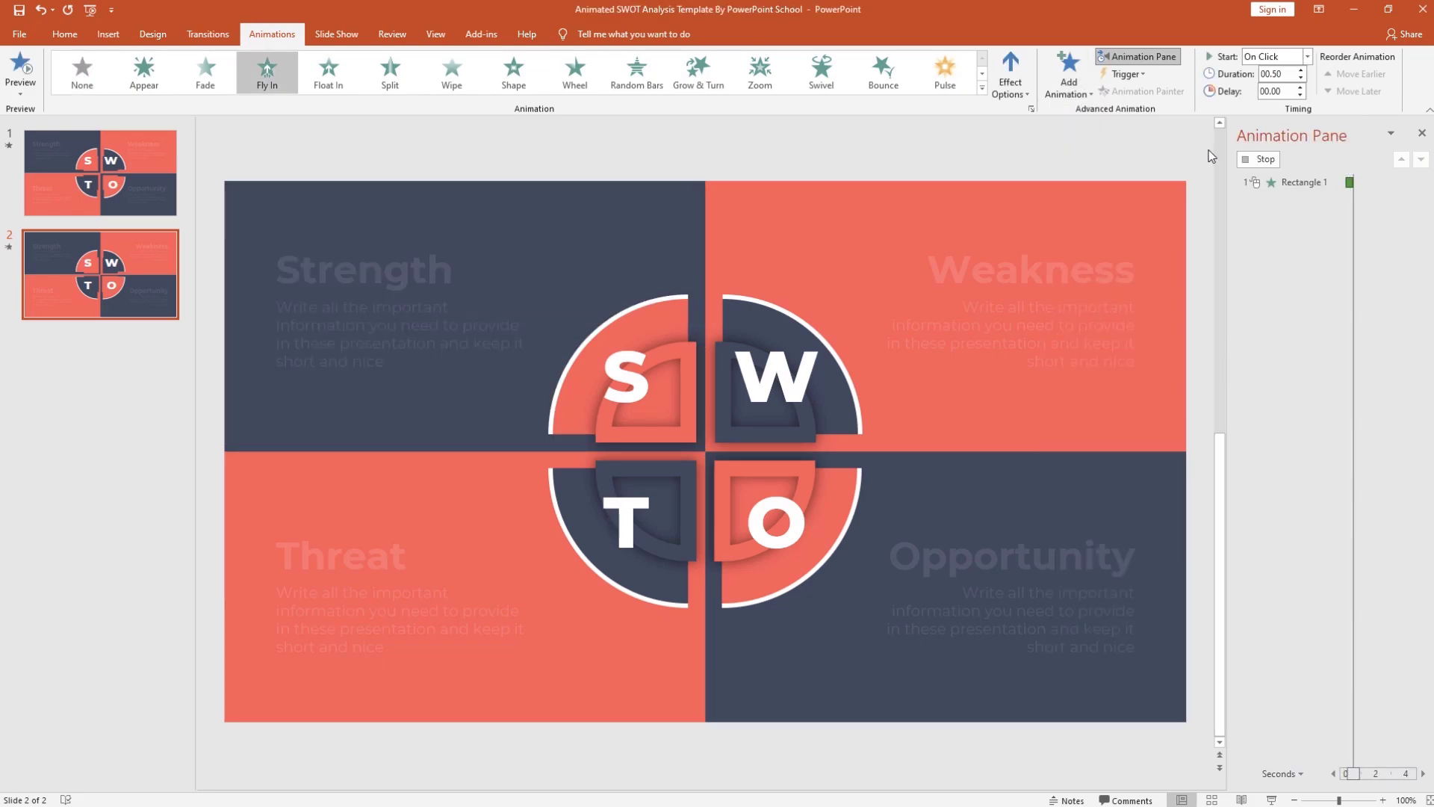
left_click(996, 94)
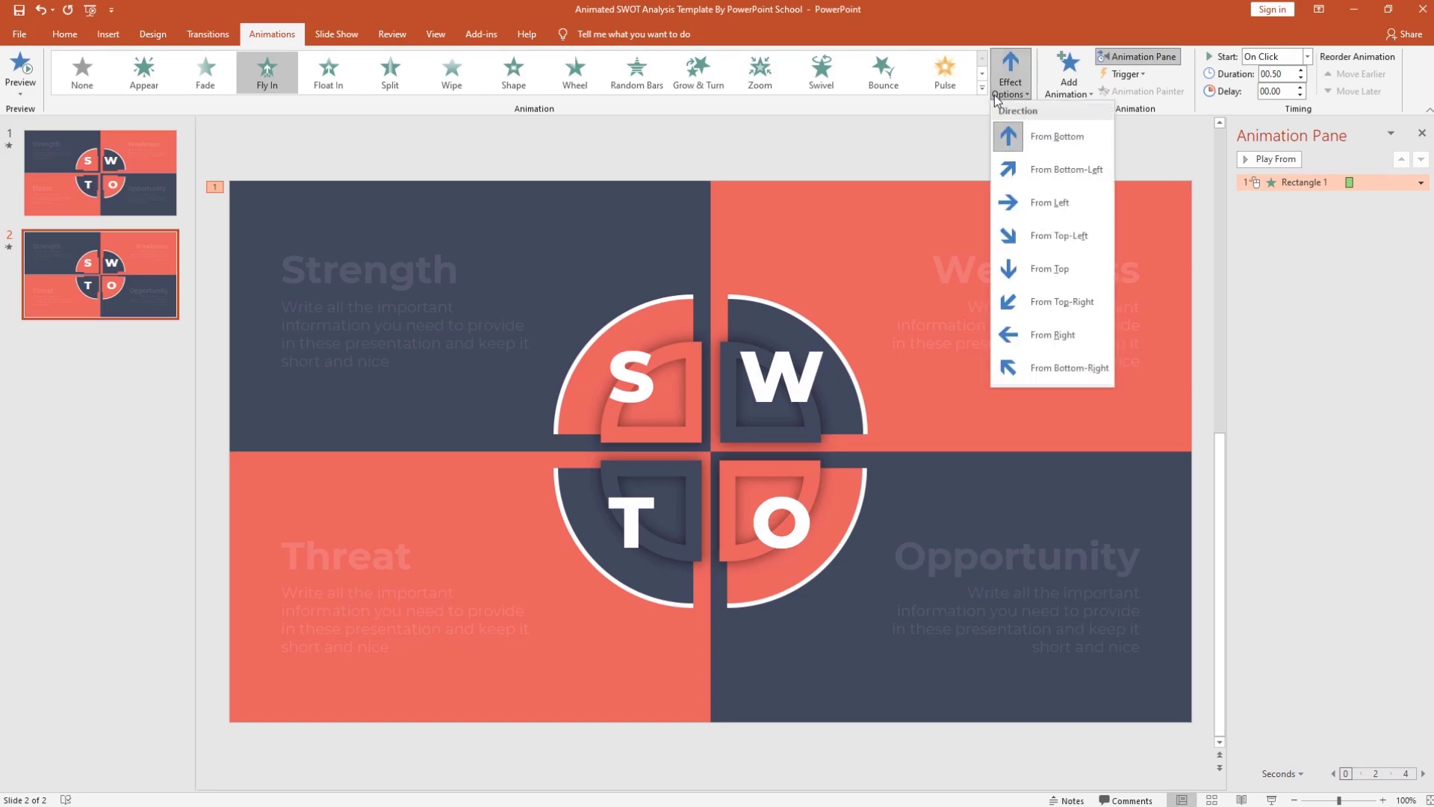
left_click(1025, 236)
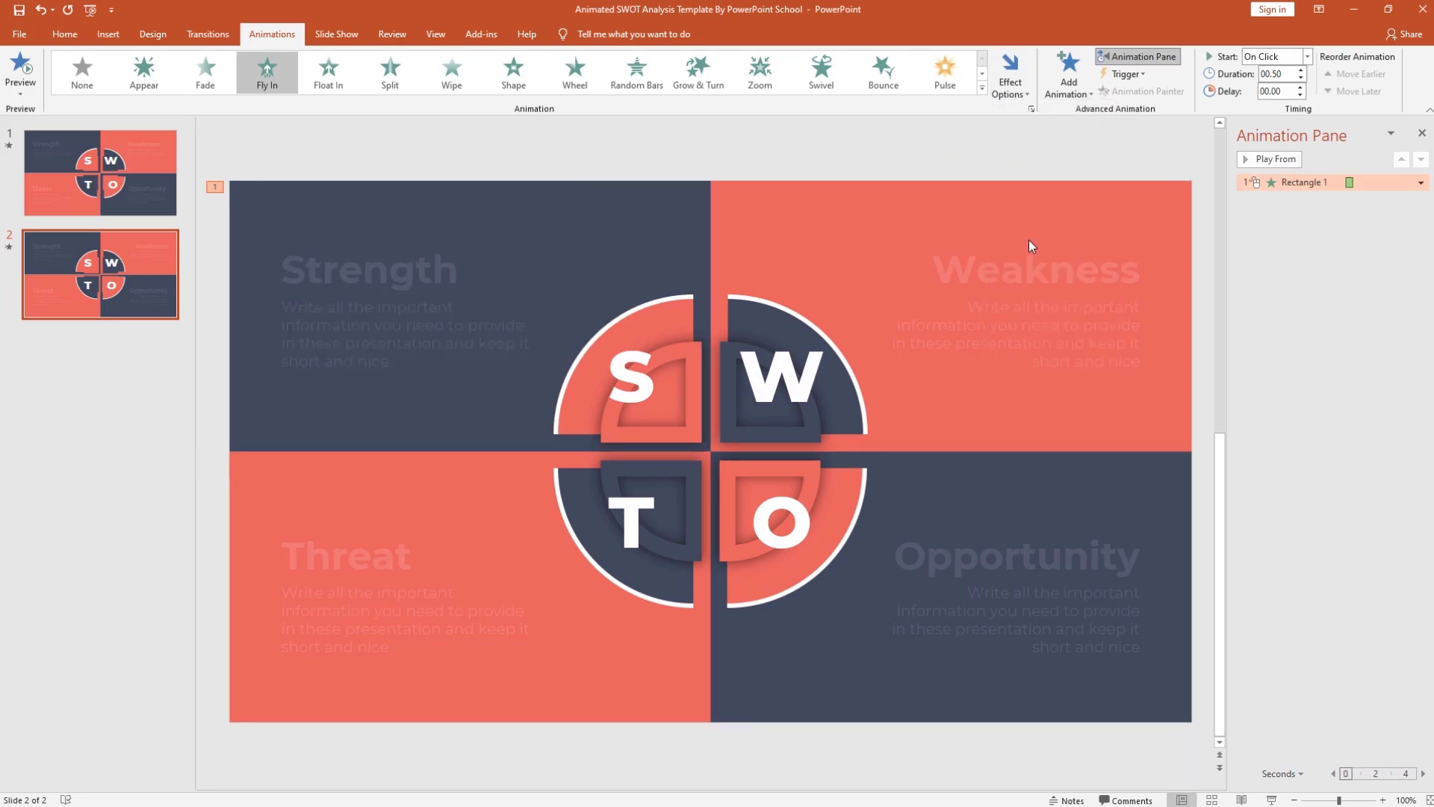
Step: Set the Strength fly-in to 1 second duration with a 1-second smooth end
left_click(1302, 70)
left_click(1421, 183)
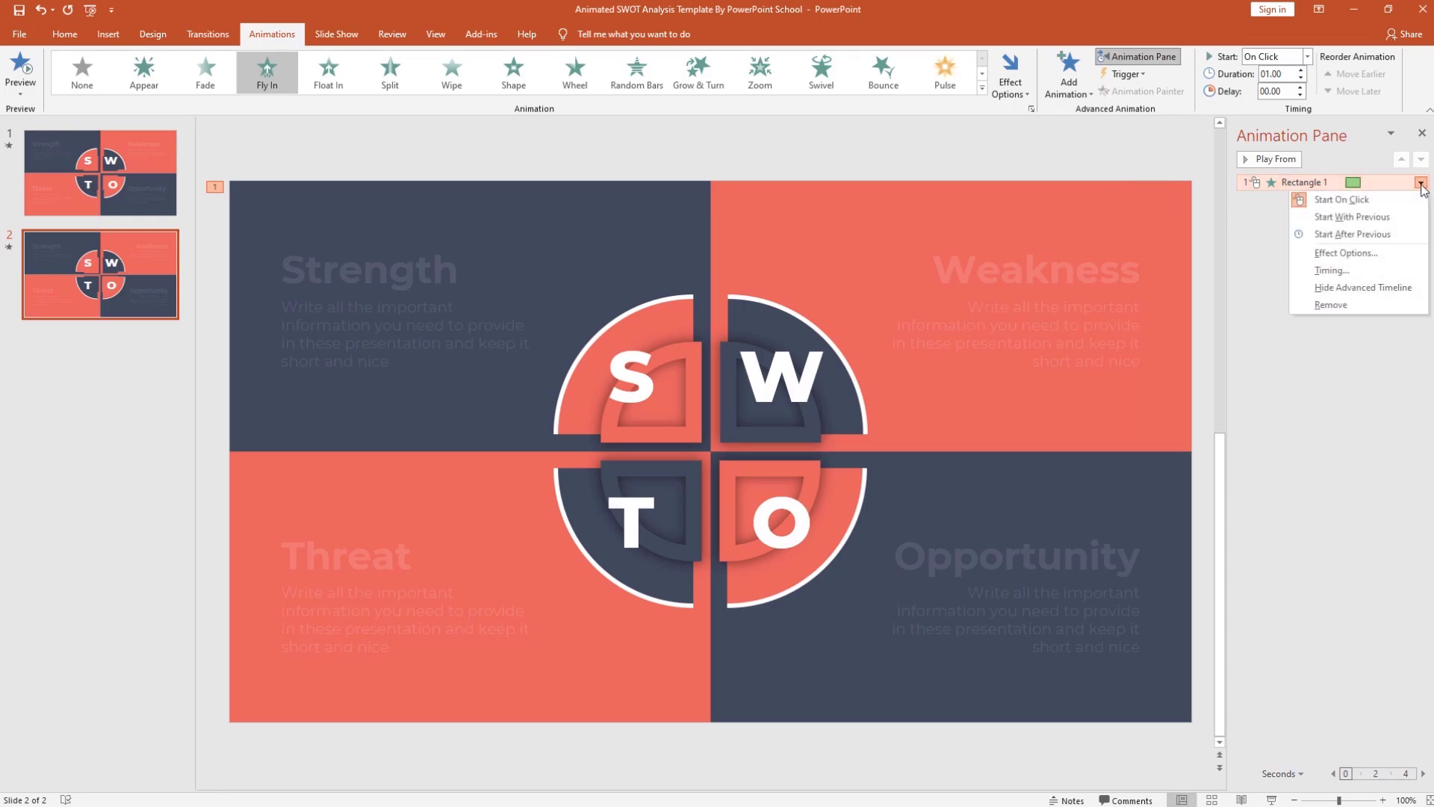
left_click(1390, 254)
left_click_drag(682, 382, 727, 385)
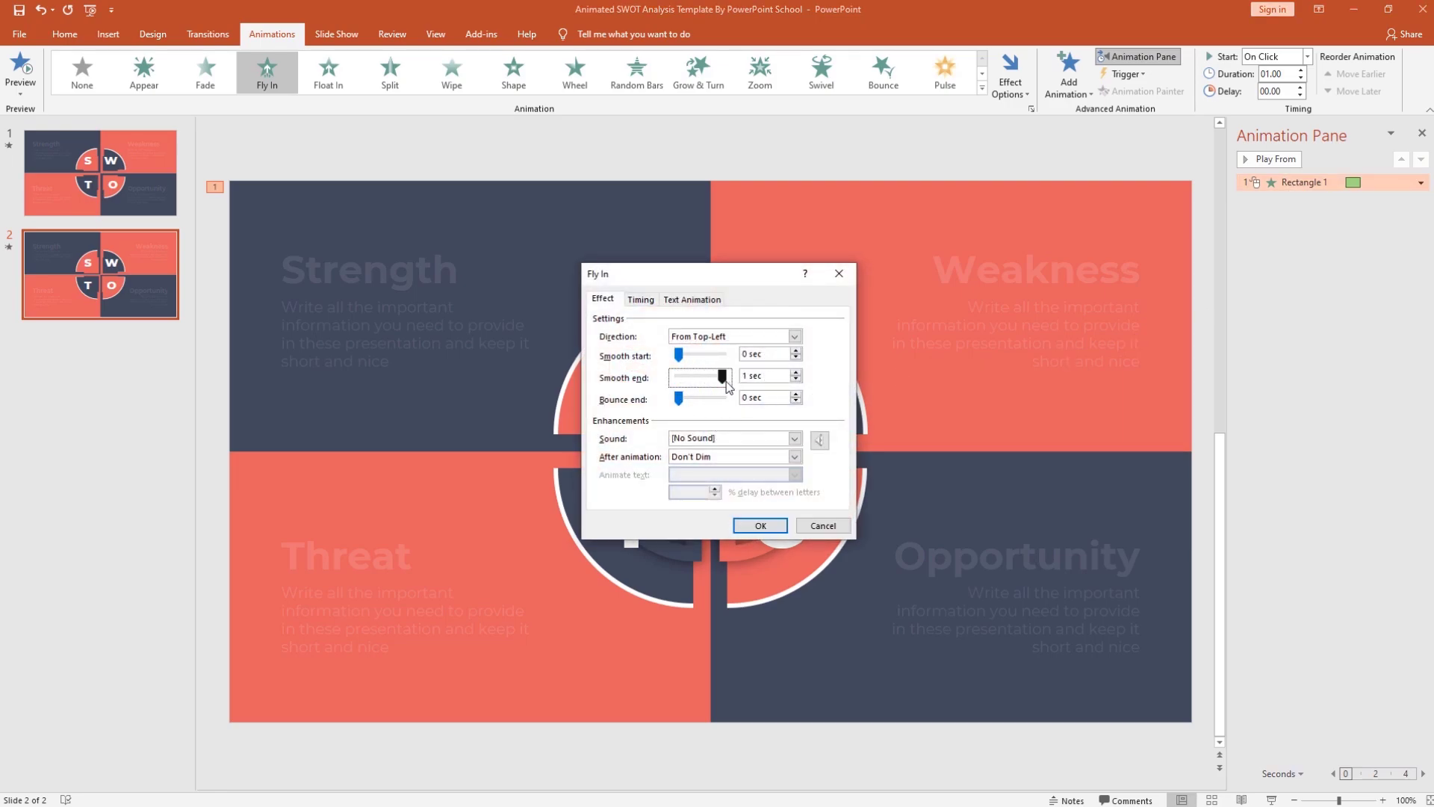
left_click(756, 526)
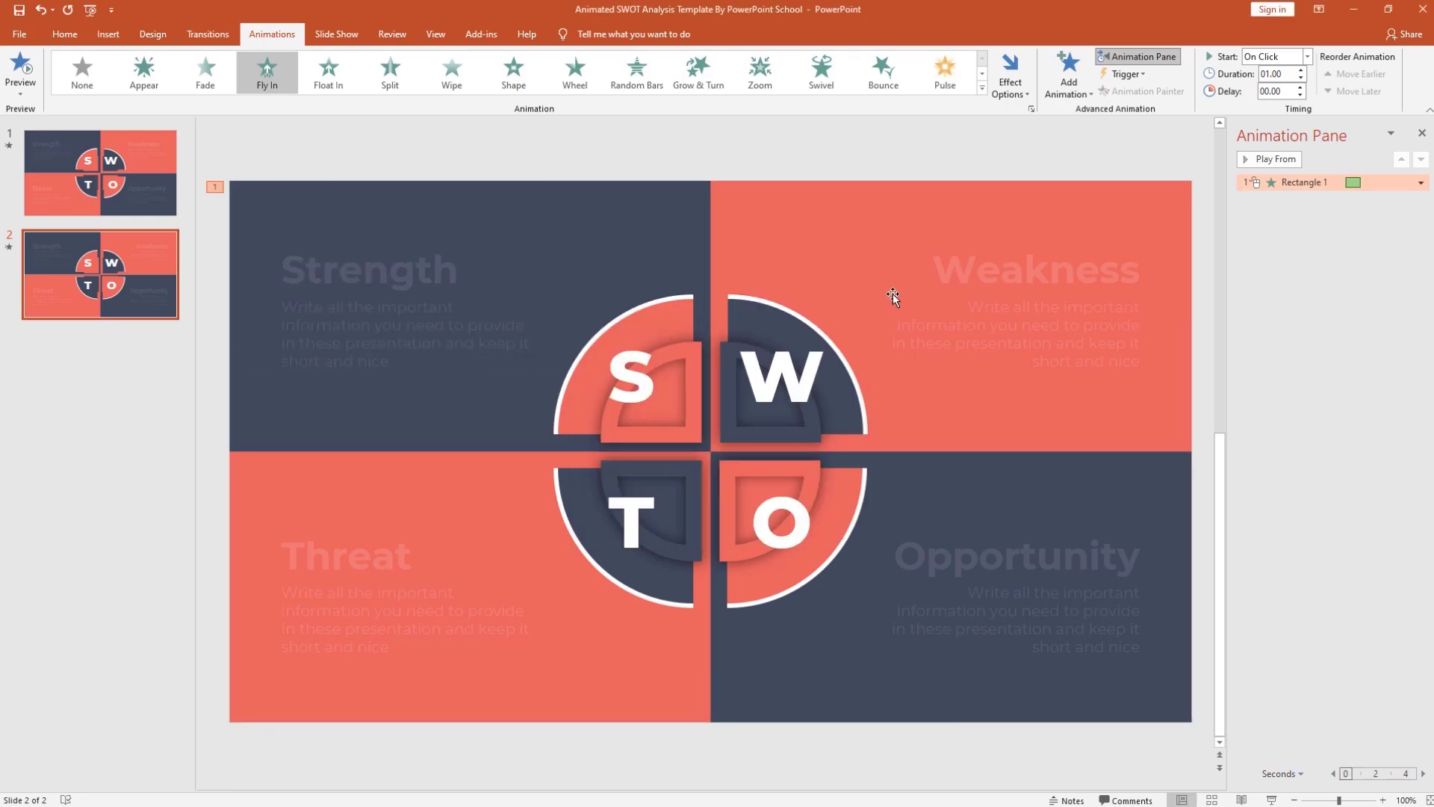
left_click(810, 226)
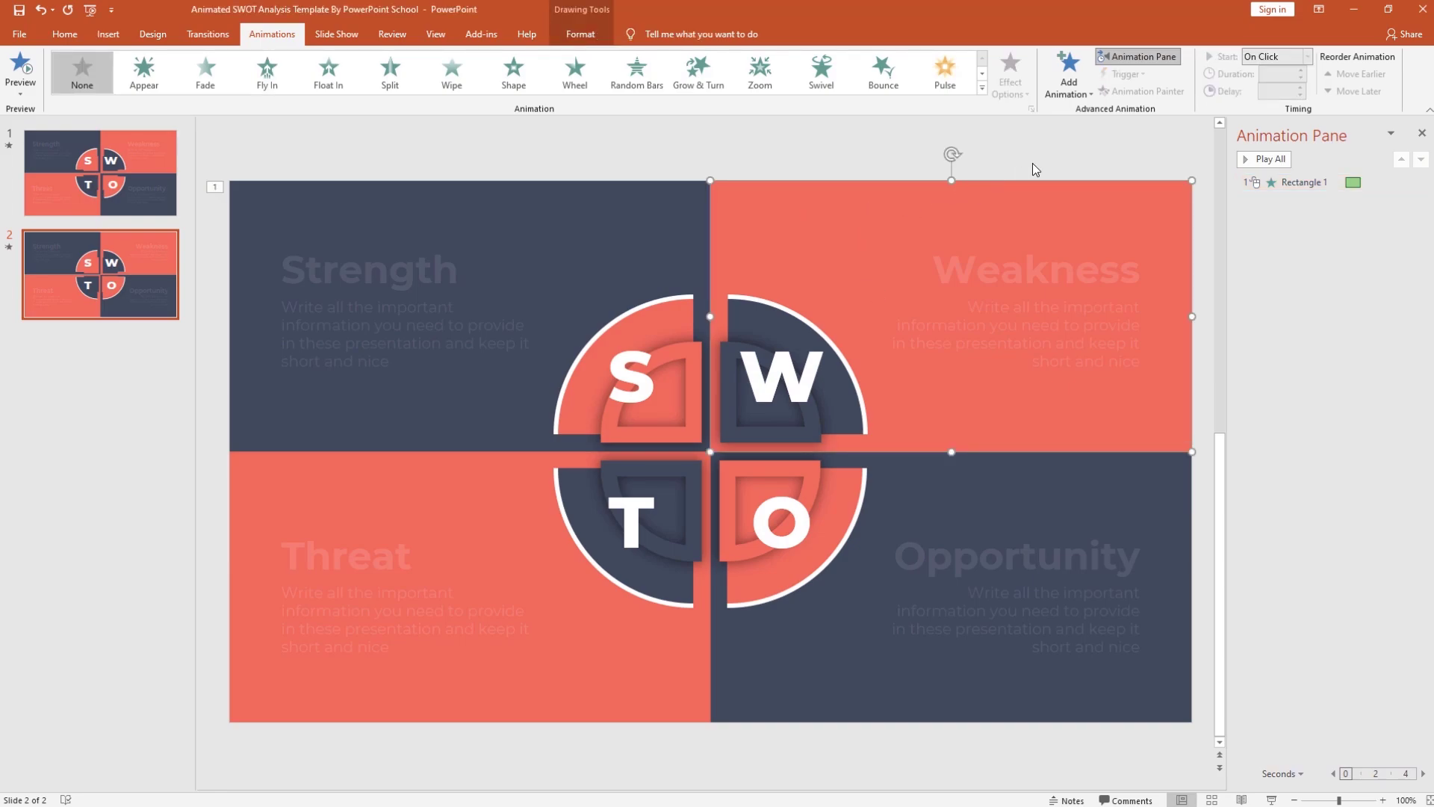
Step: Give the Weakness quadrant a Fly In from the top-right, starting With Previous
left_click(1069, 71)
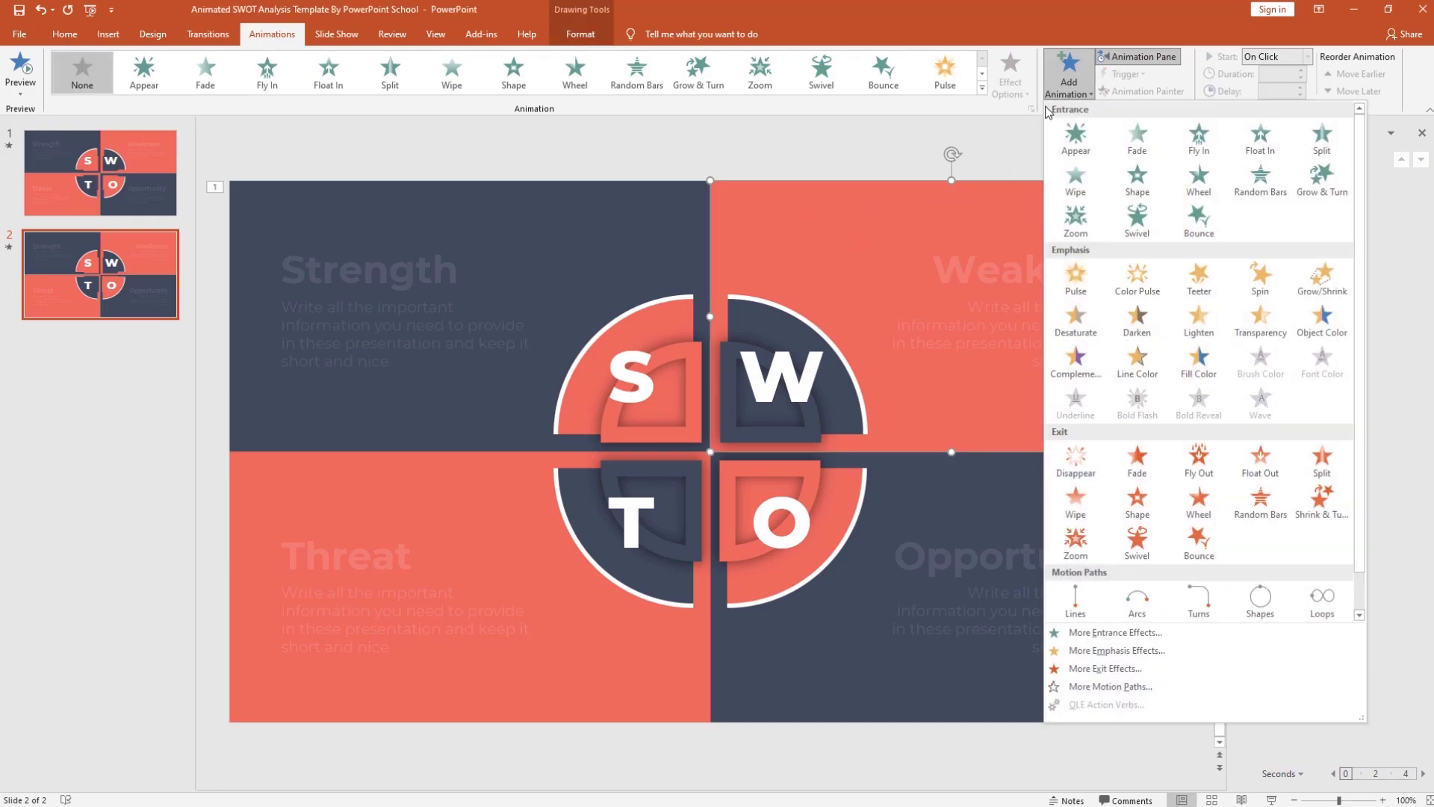
left_click(1198, 142)
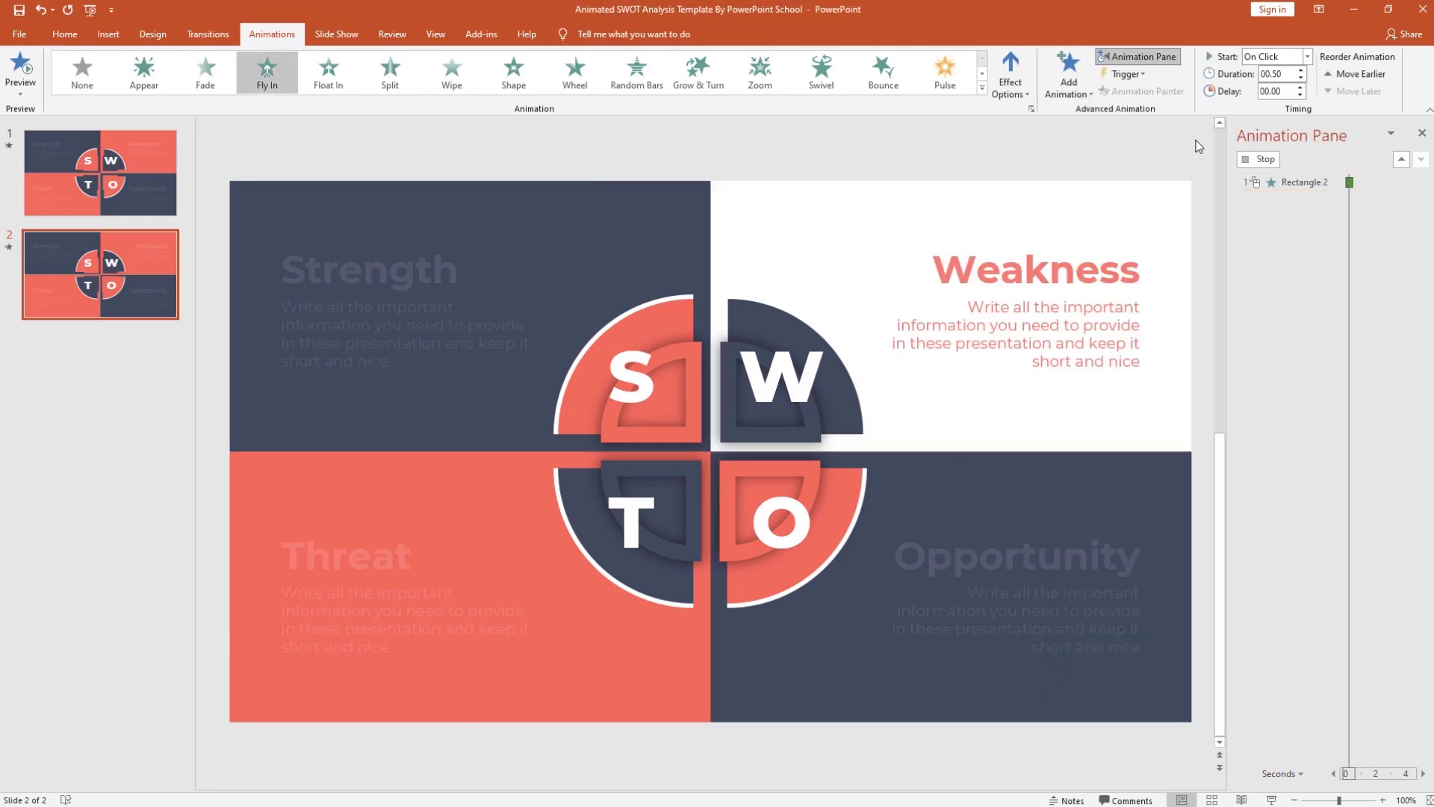
left_click(1010, 74)
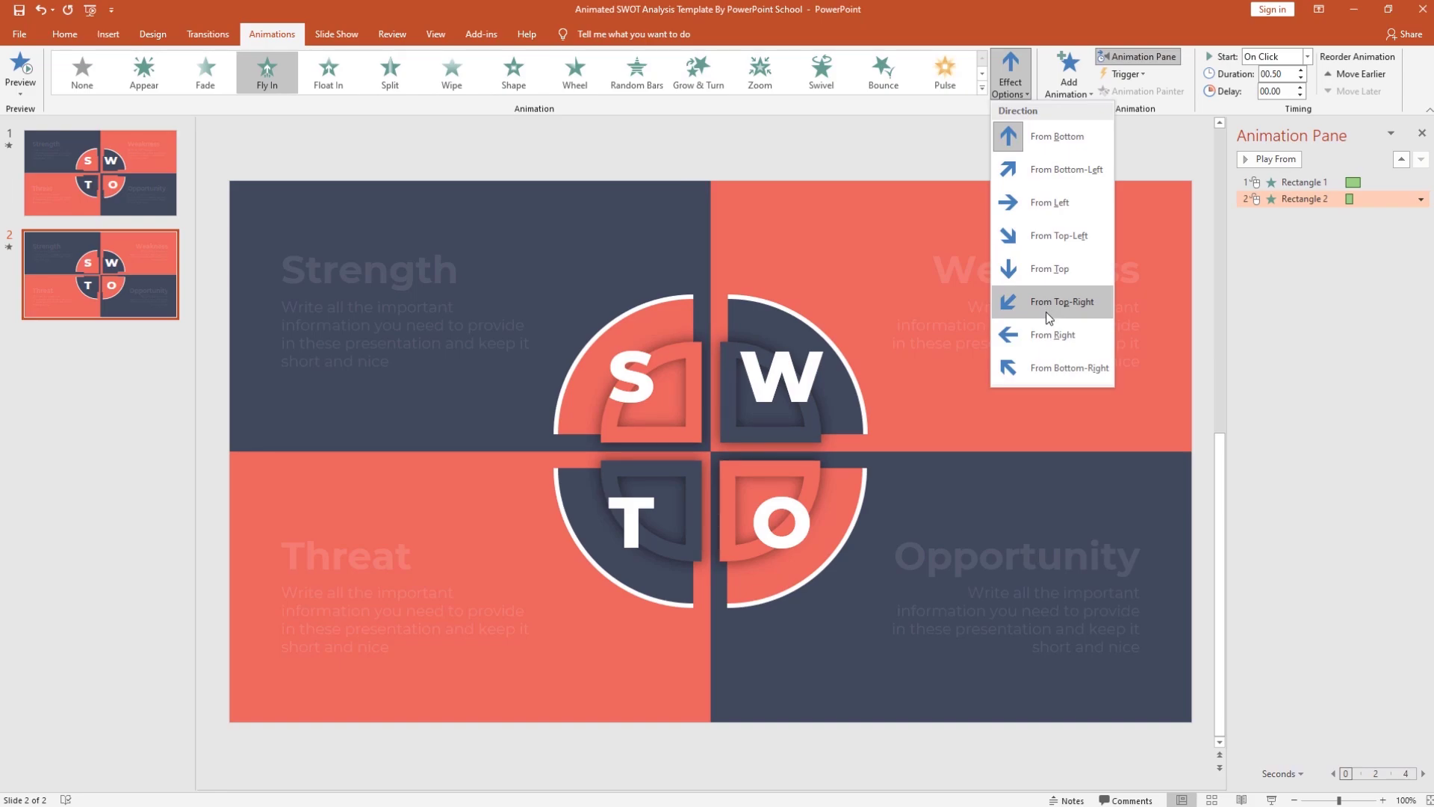
left_click(1046, 308)
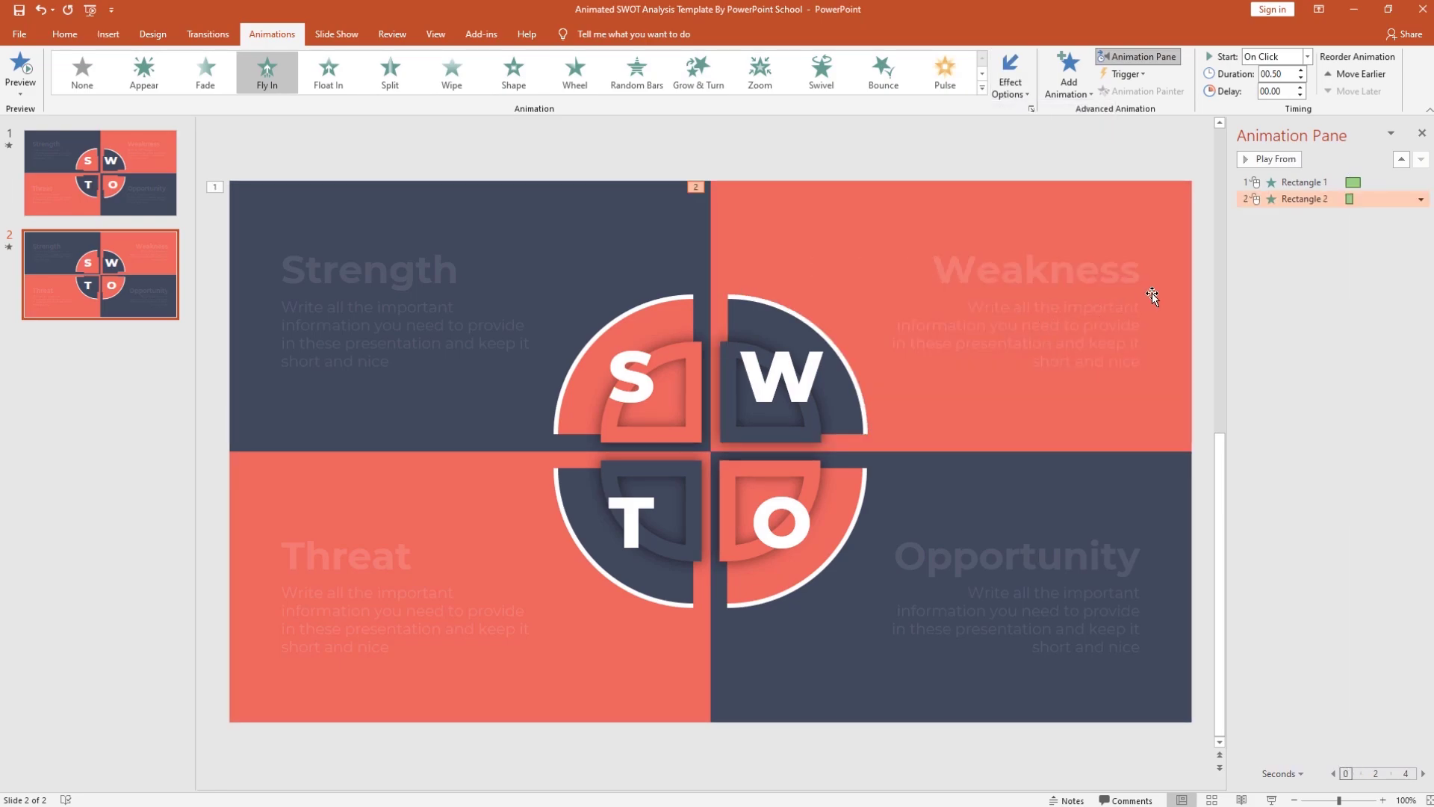
left_click(1307, 57)
left_click(1301, 89)
Step: Set the Weakness fly-in to 1 second with a 1-second smooth end
left_click(1302, 71)
left_click(1421, 199)
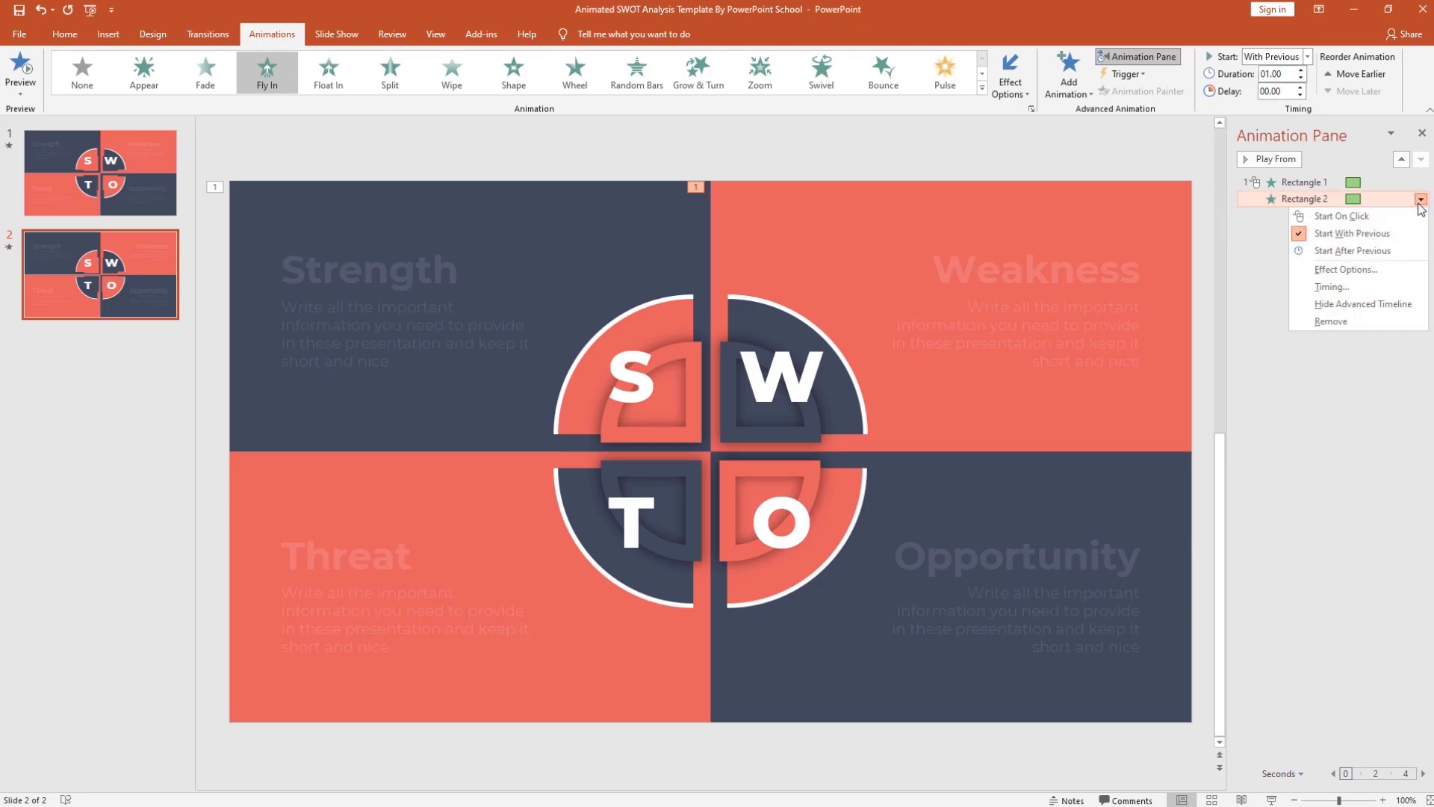
left_click(1378, 270)
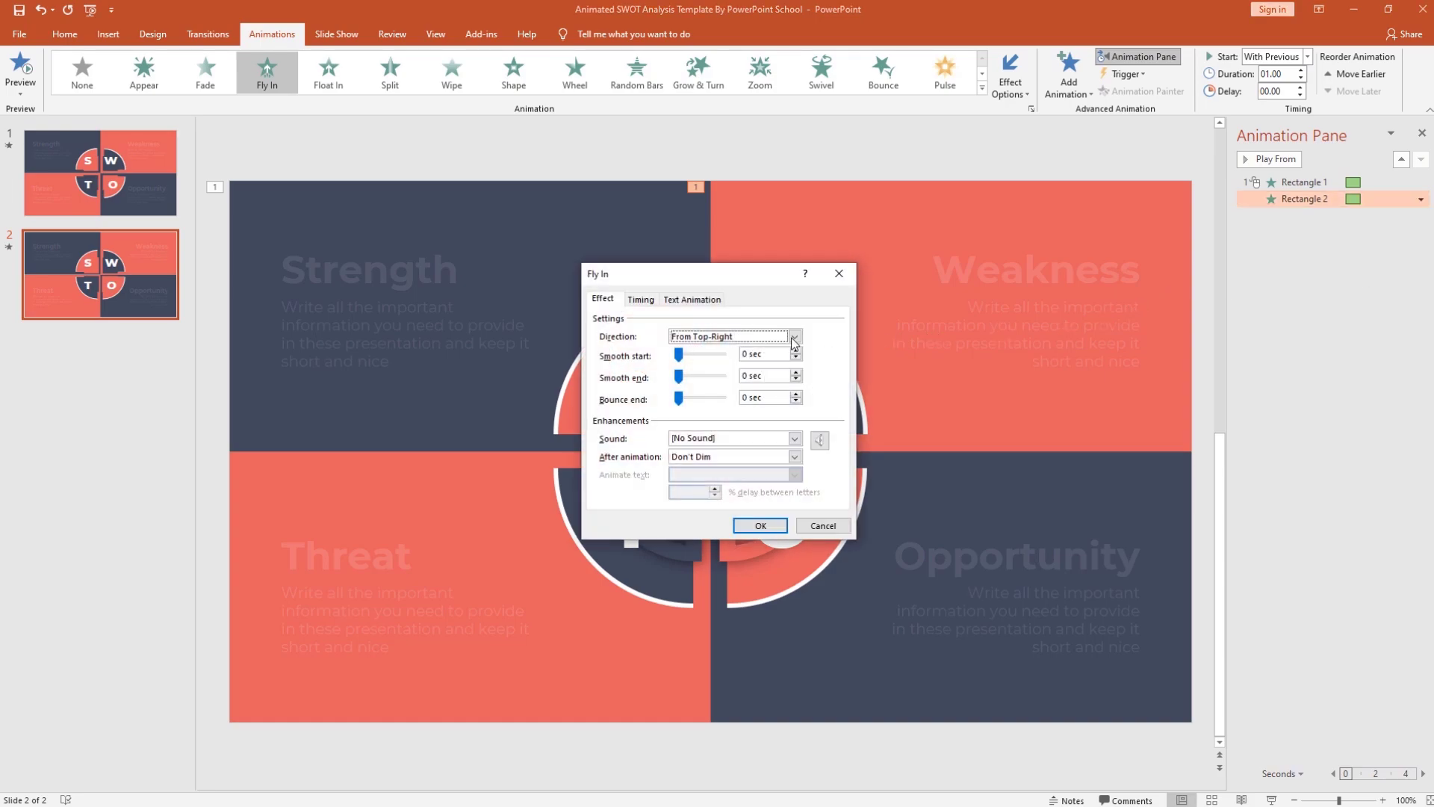
left_click_drag(682, 377, 728, 377)
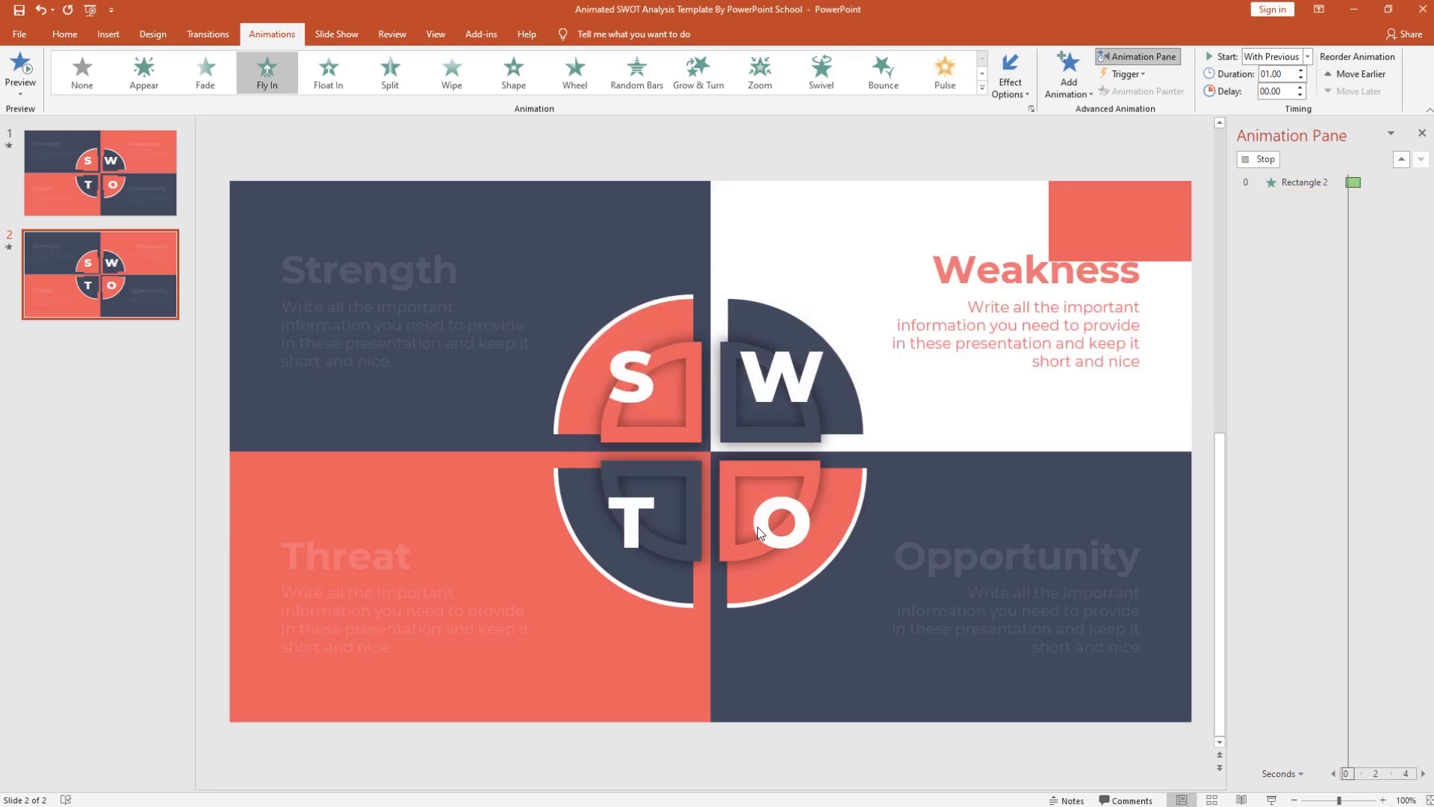
left_click(753, 527)
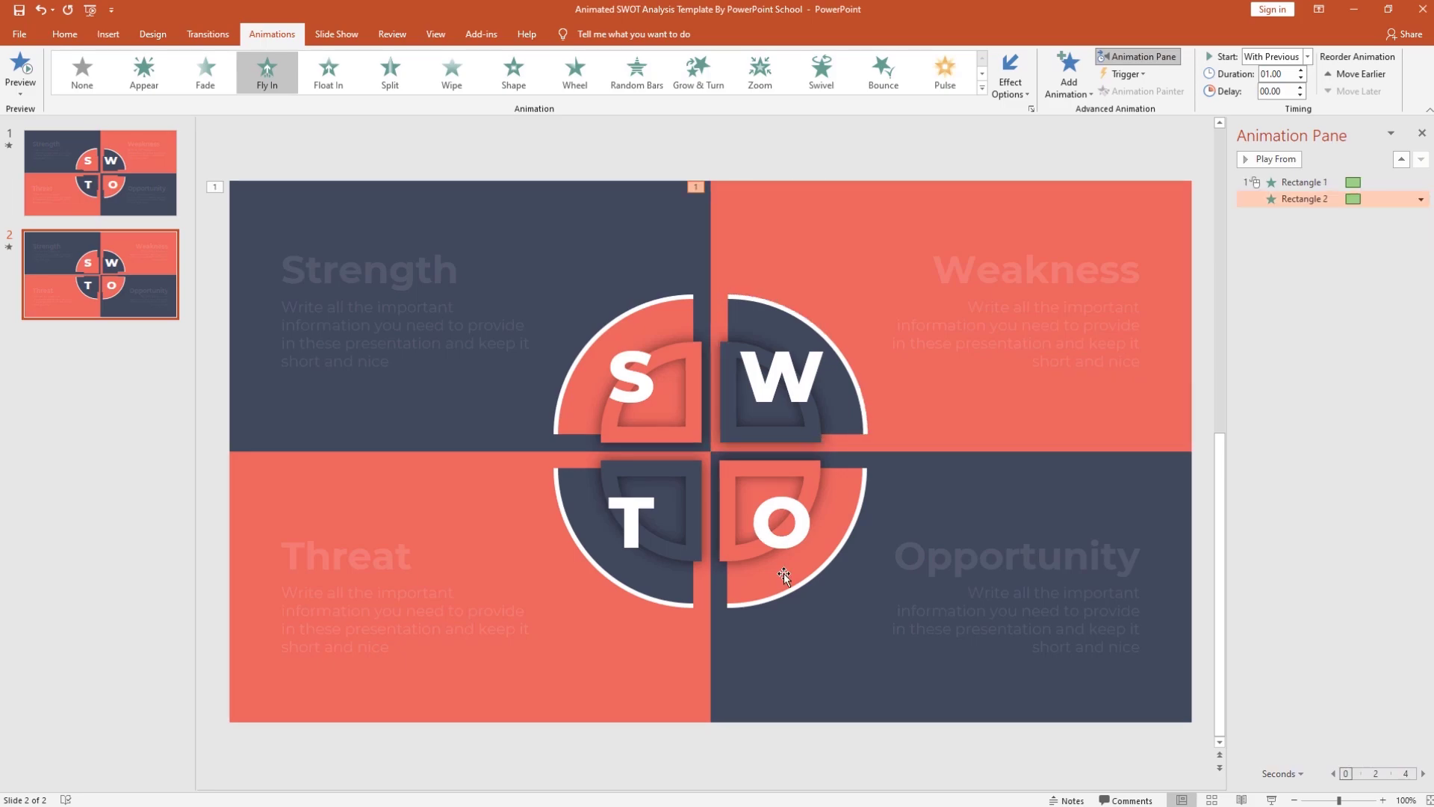
left_click(768, 644)
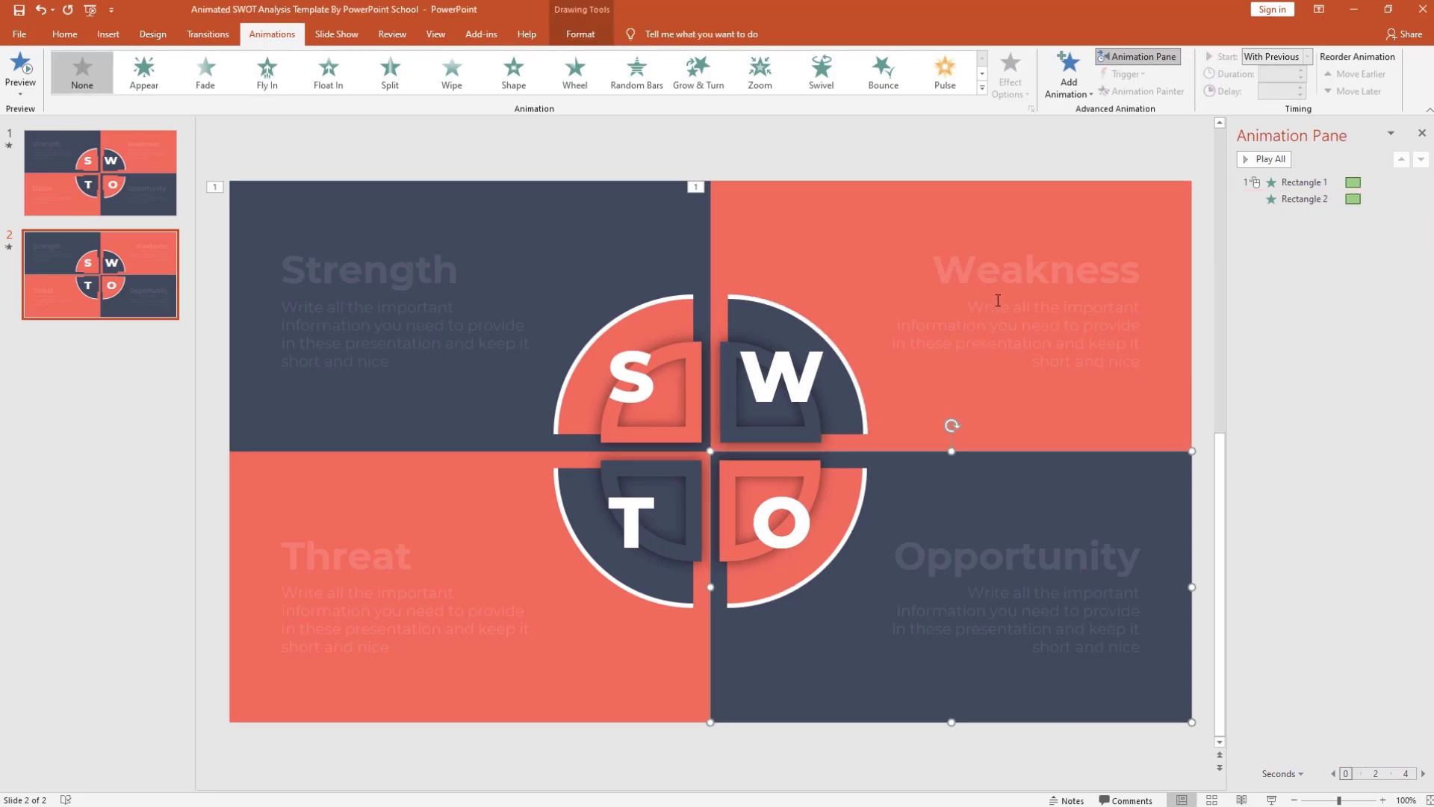
Step: Give the Opportunity quadrant a Fly In from the bottom-right, starting With Previous
left_click(1072, 86)
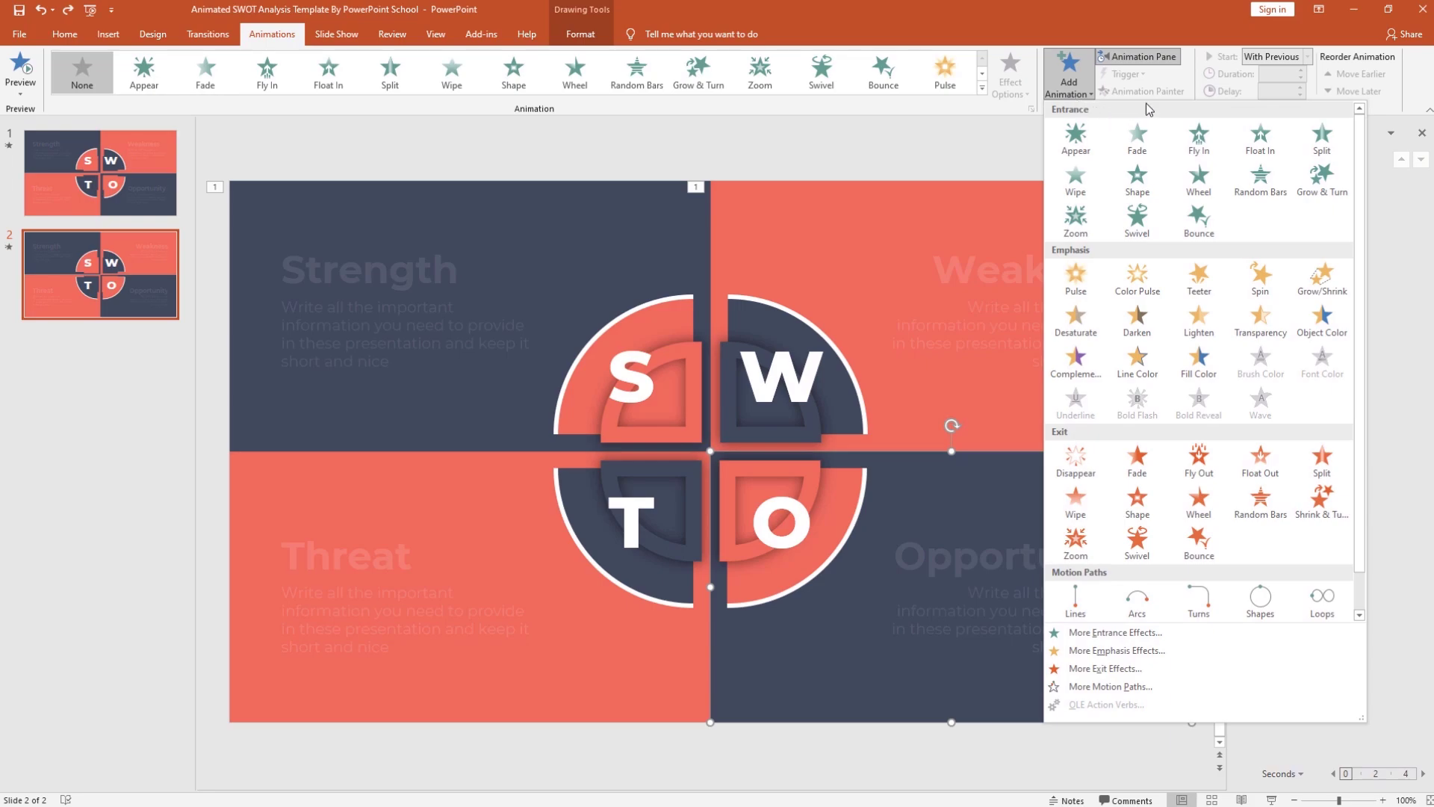
left_click(1199, 136)
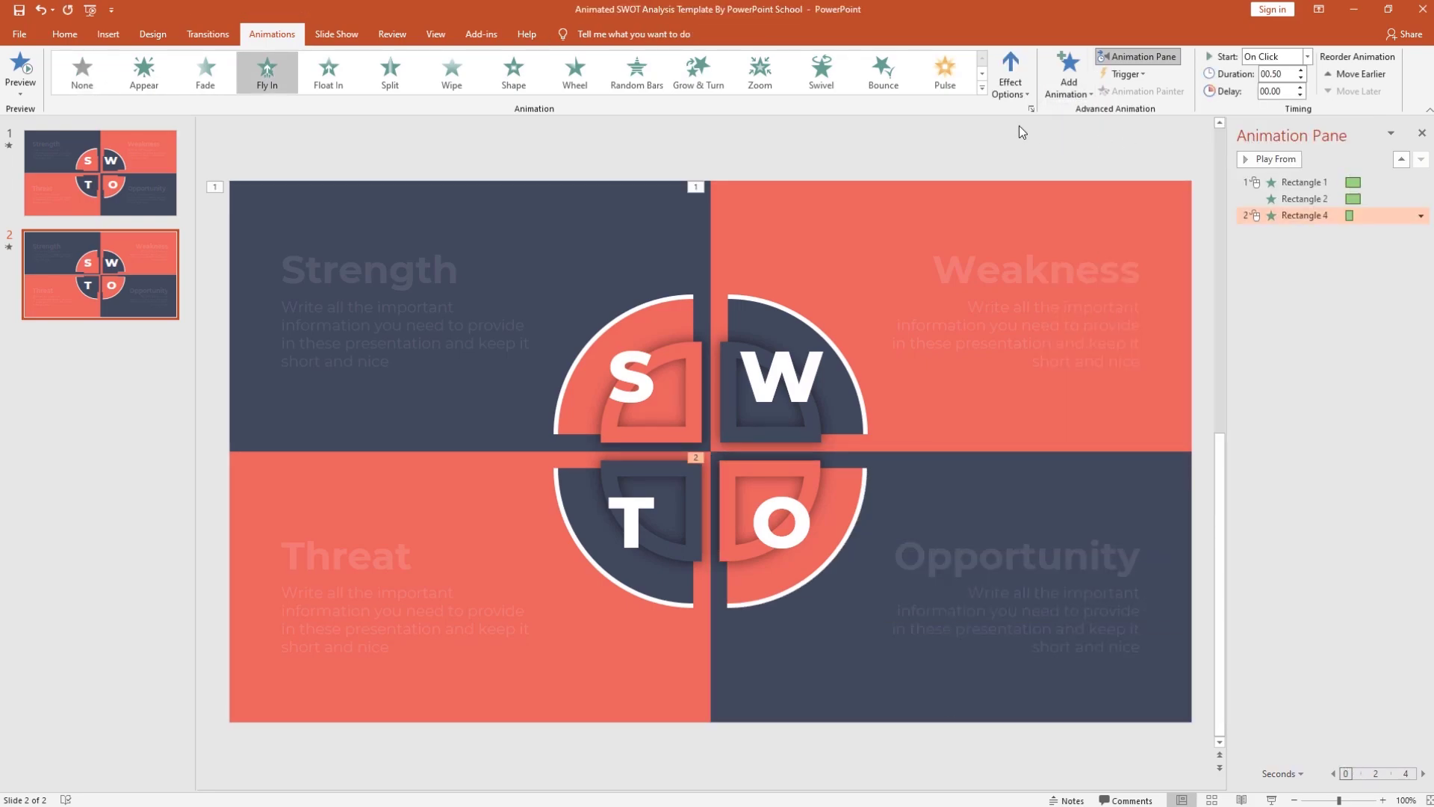
left_click(1003, 90)
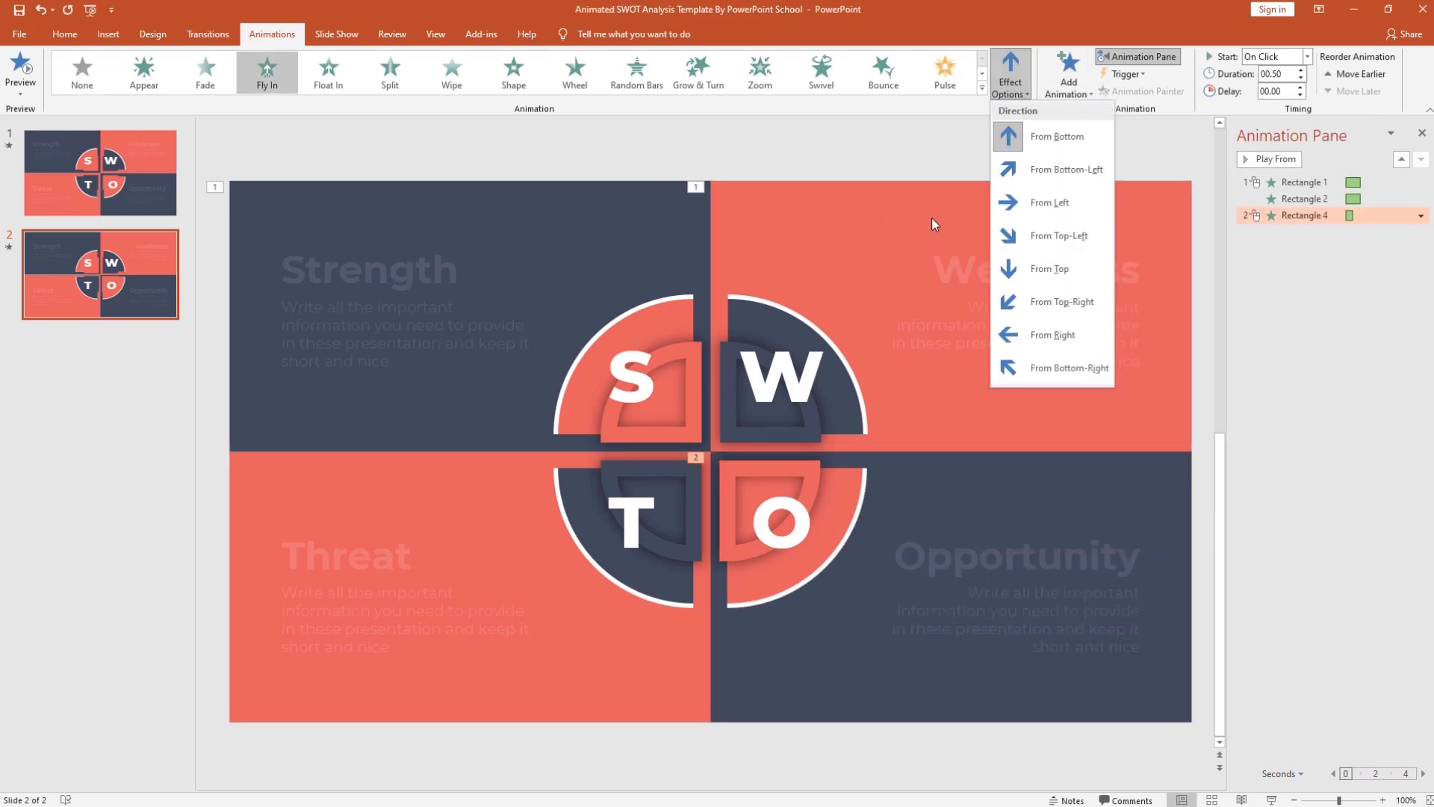
left_click(1023, 369)
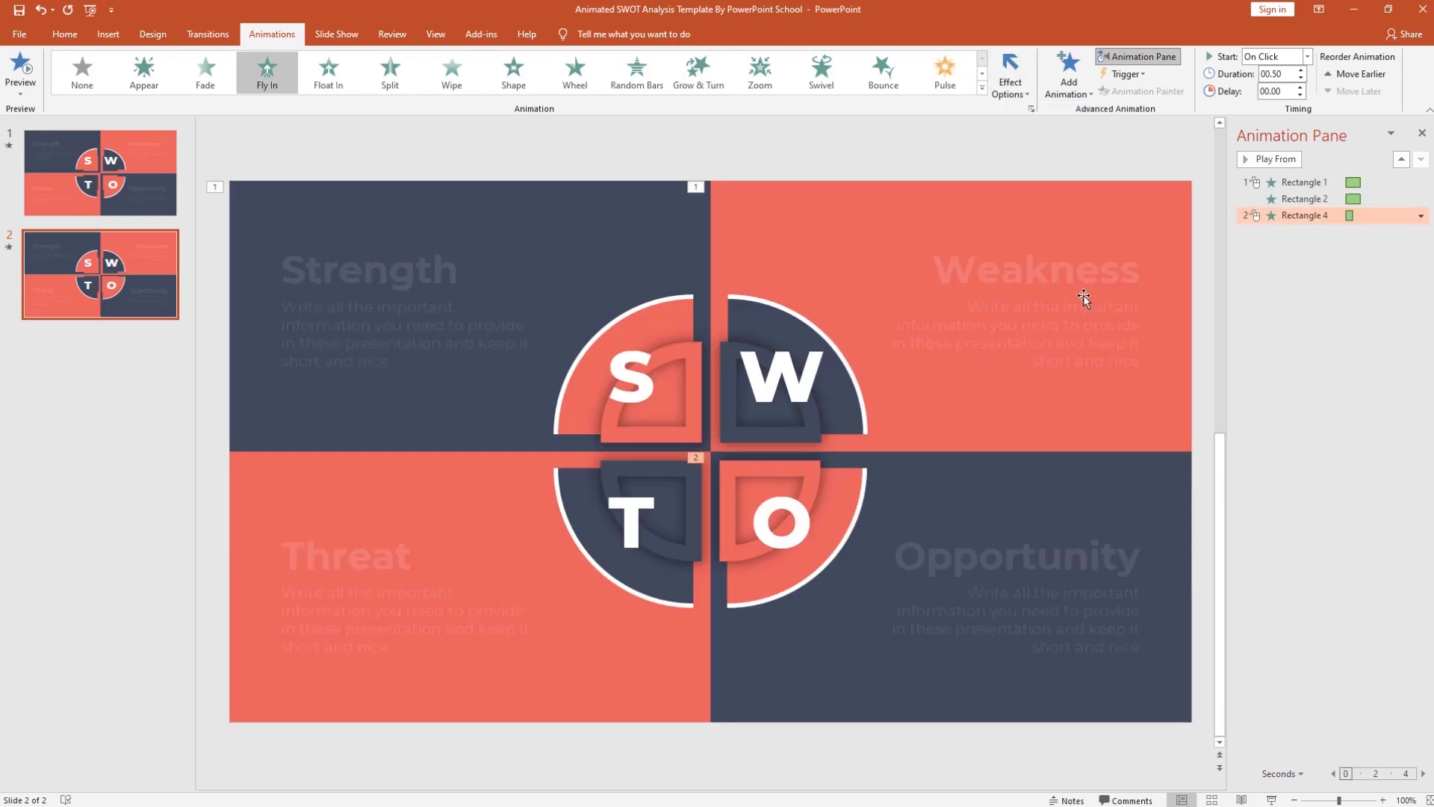
left_click(1308, 57)
left_click(1302, 79)
Step: Set the Opportunity fly-in to 1 second with a 1-second smooth end
left_click(1301, 70)
left_click(1301, 70)
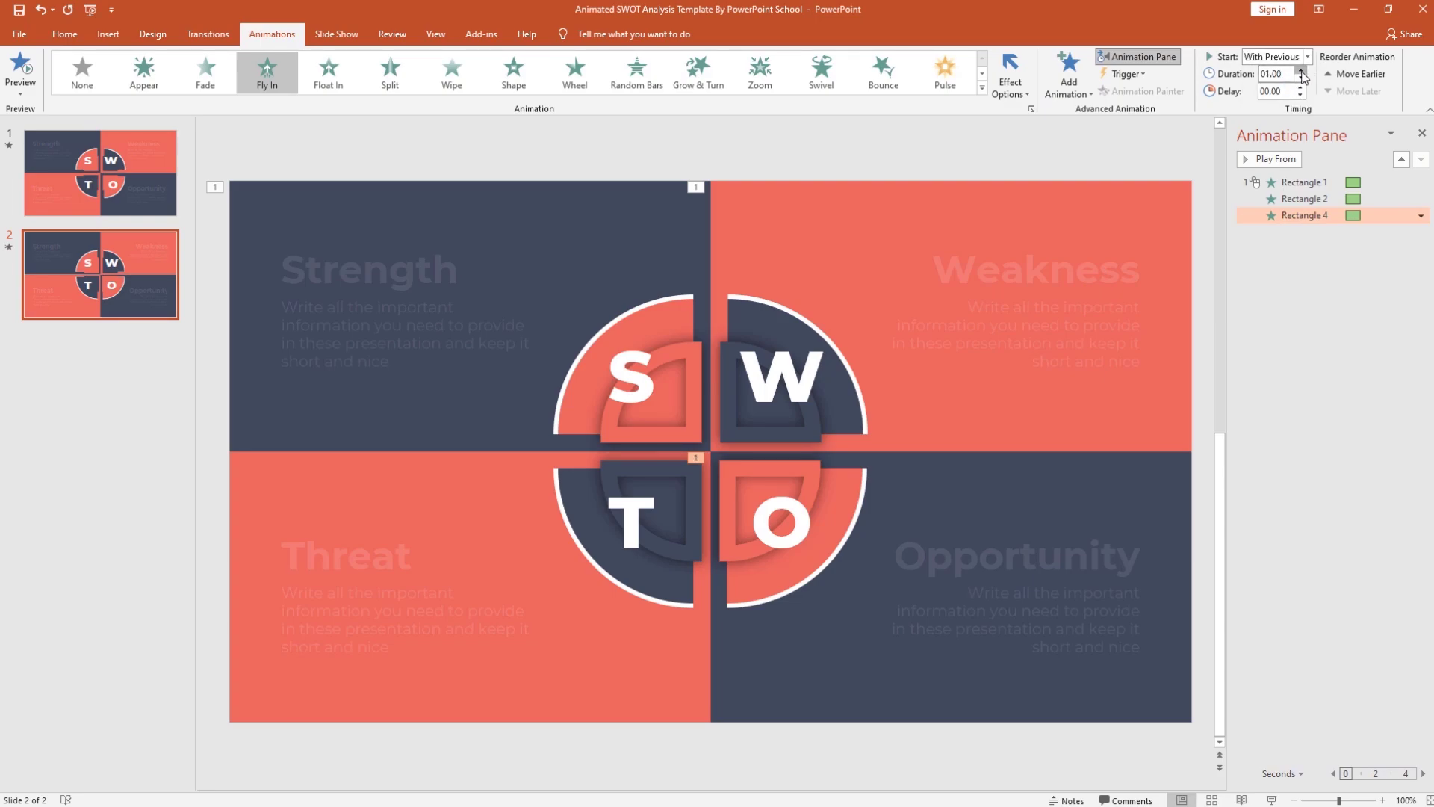
left_click(1421, 216)
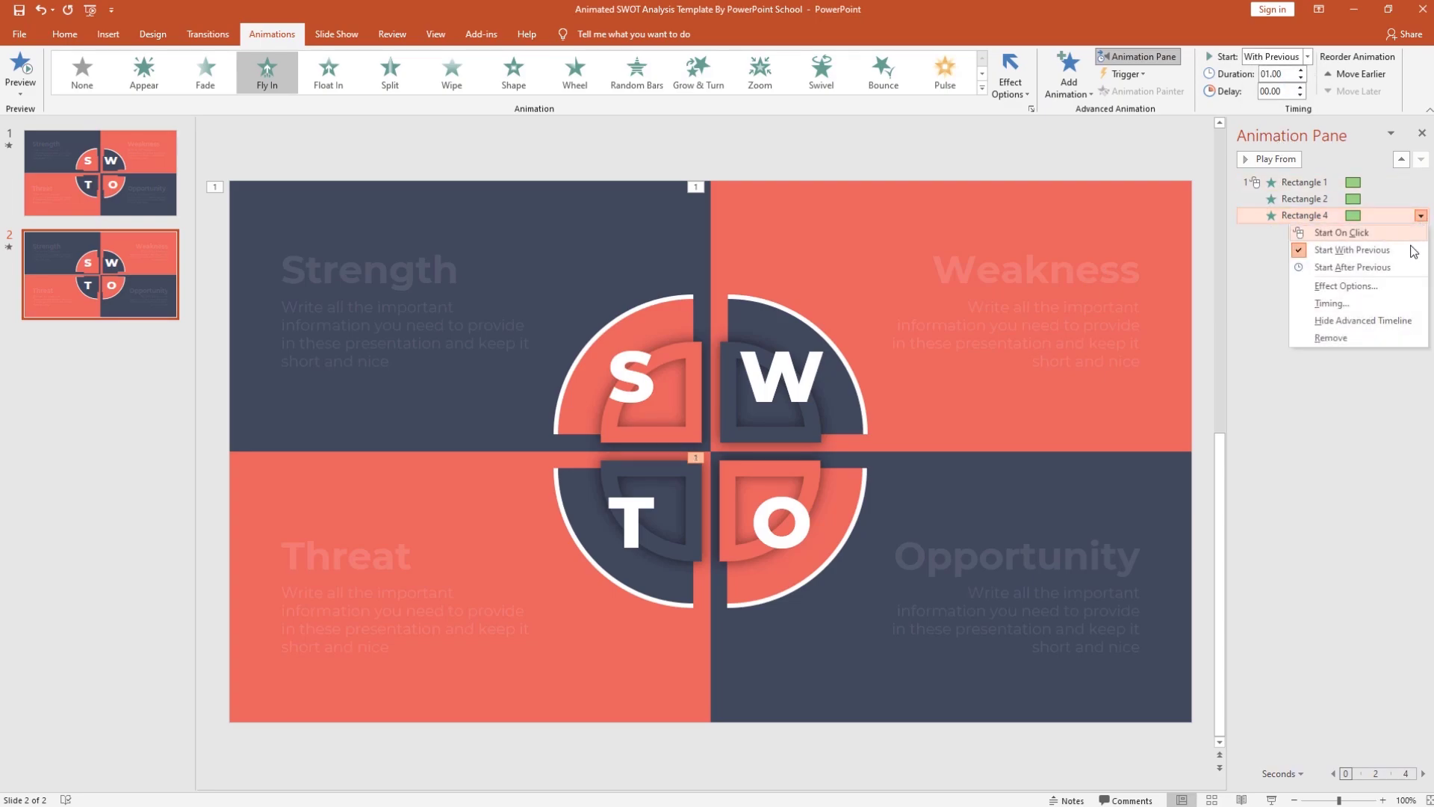
left_click(1386, 284)
left_click_drag(678, 376, 723, 377)
left_click(760, 526)
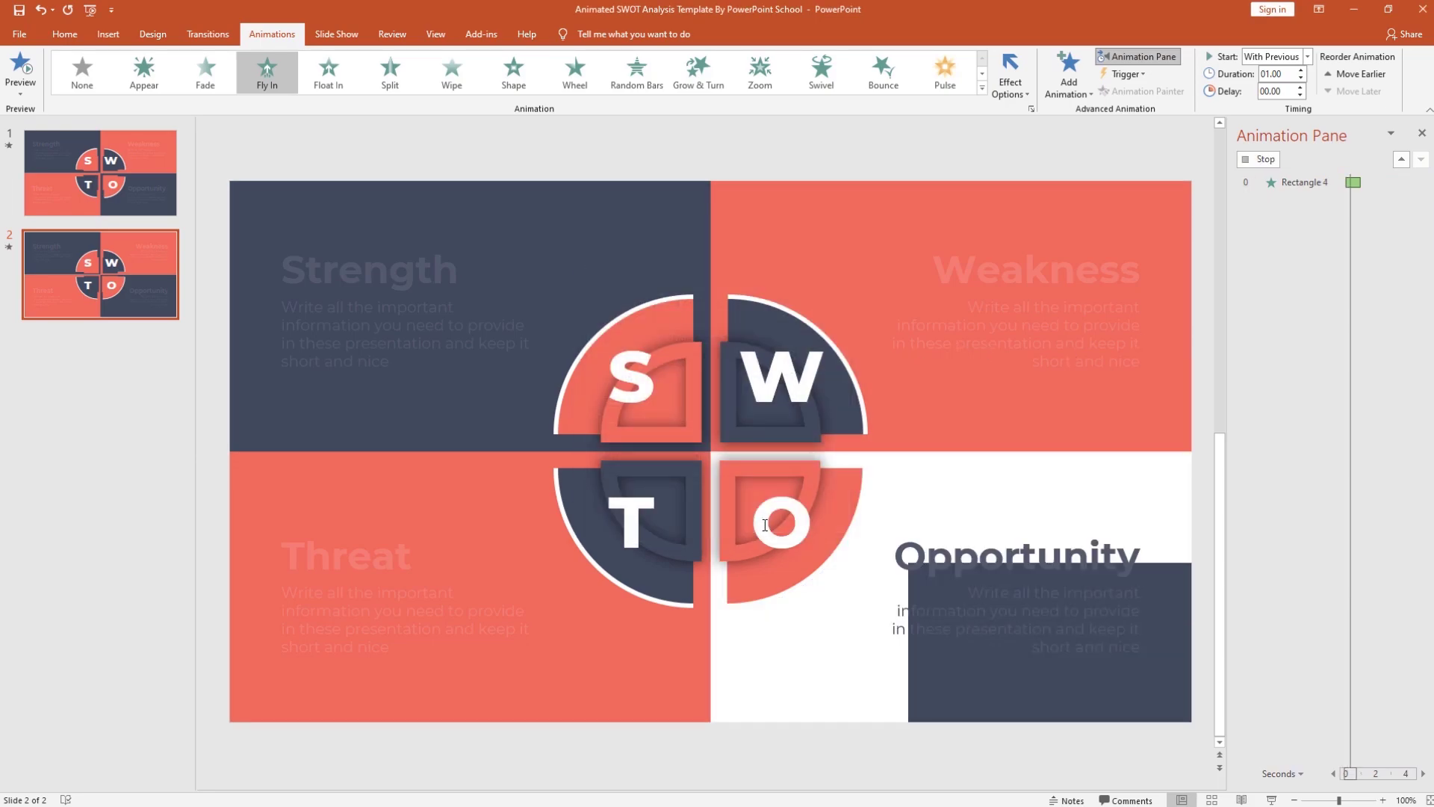
left_click(620, 665)
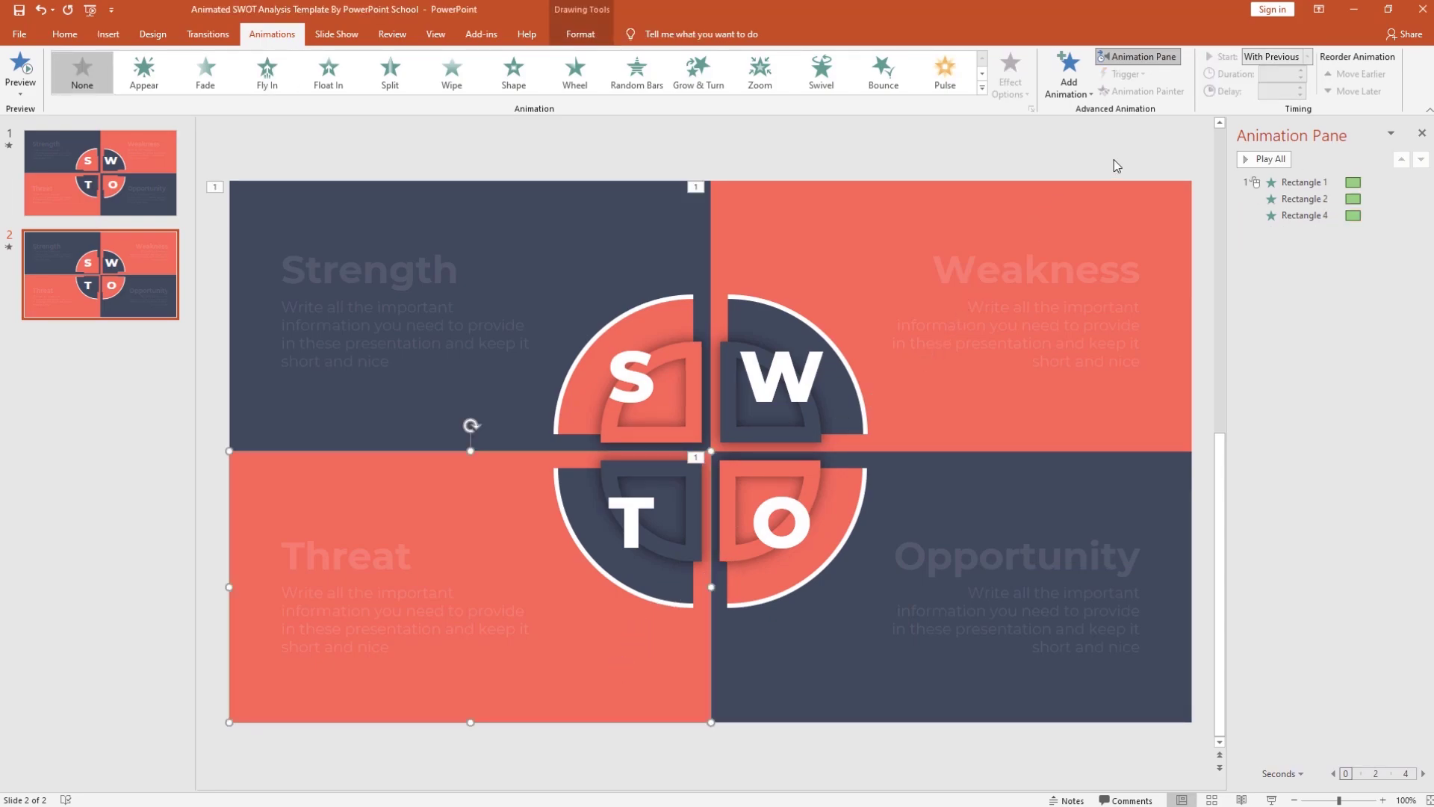
Step: Give the Threat quadrant a Fly In from the bottom-left, starting With Previous
left_click(1090, 105)
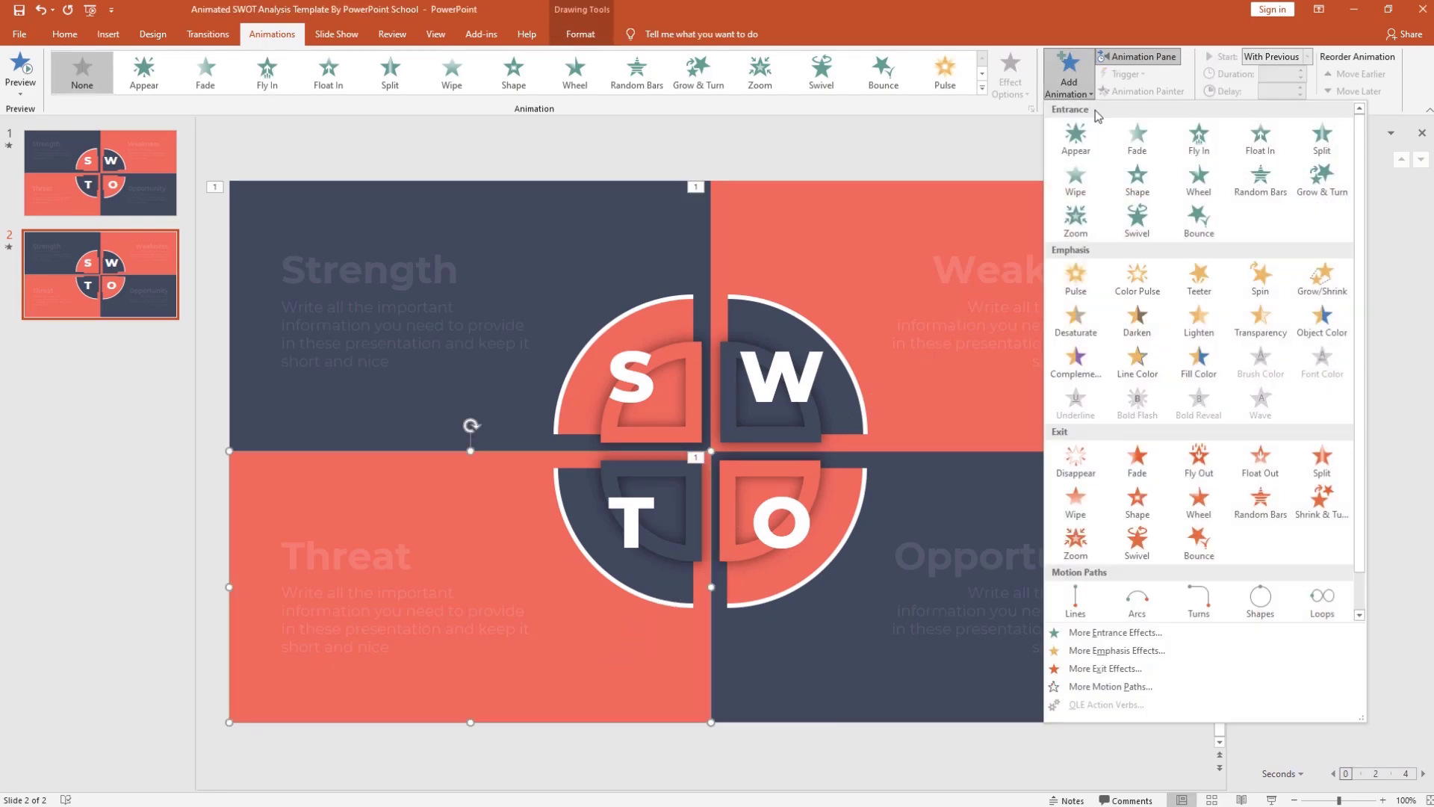
left_click(1200, 138)
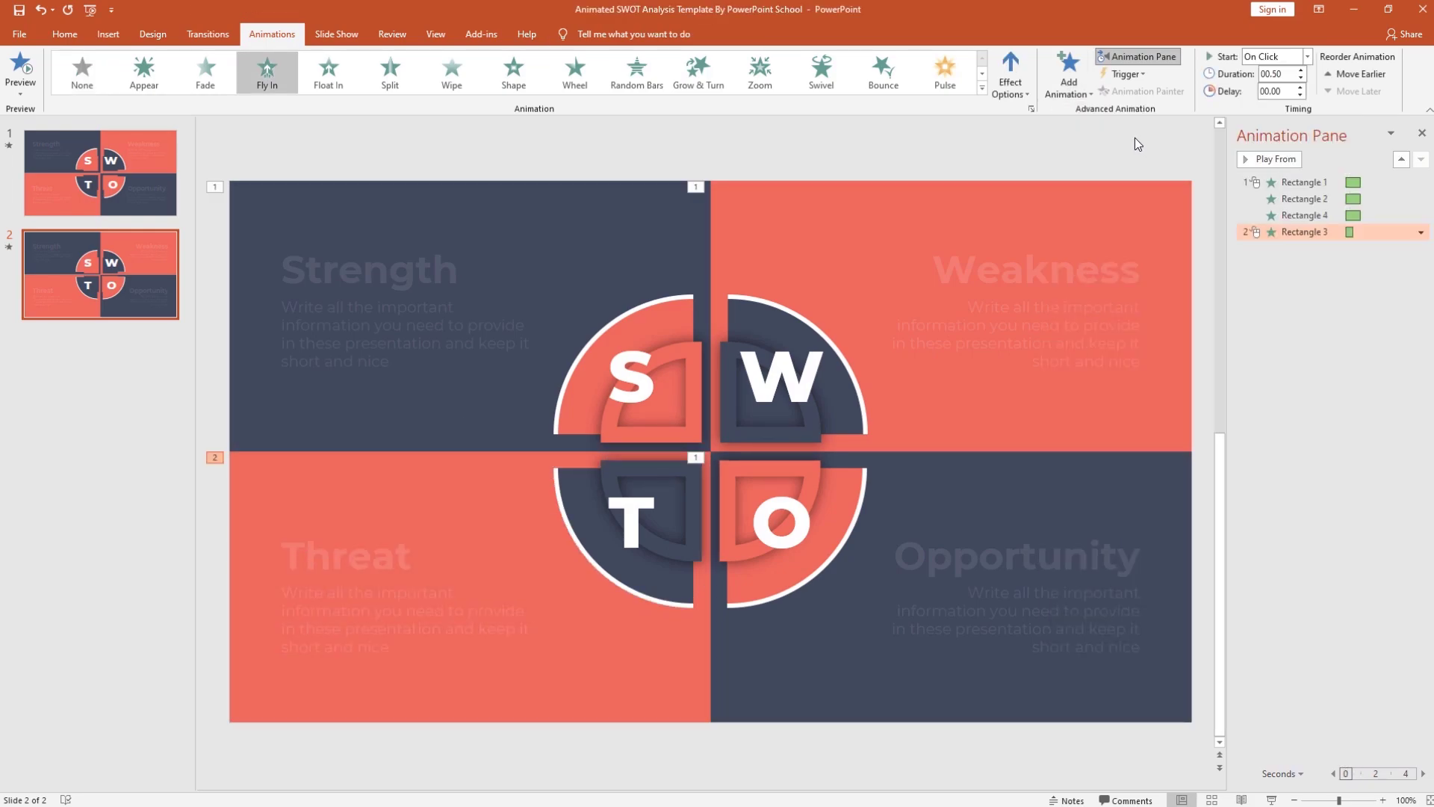
left_click(1006, 95)
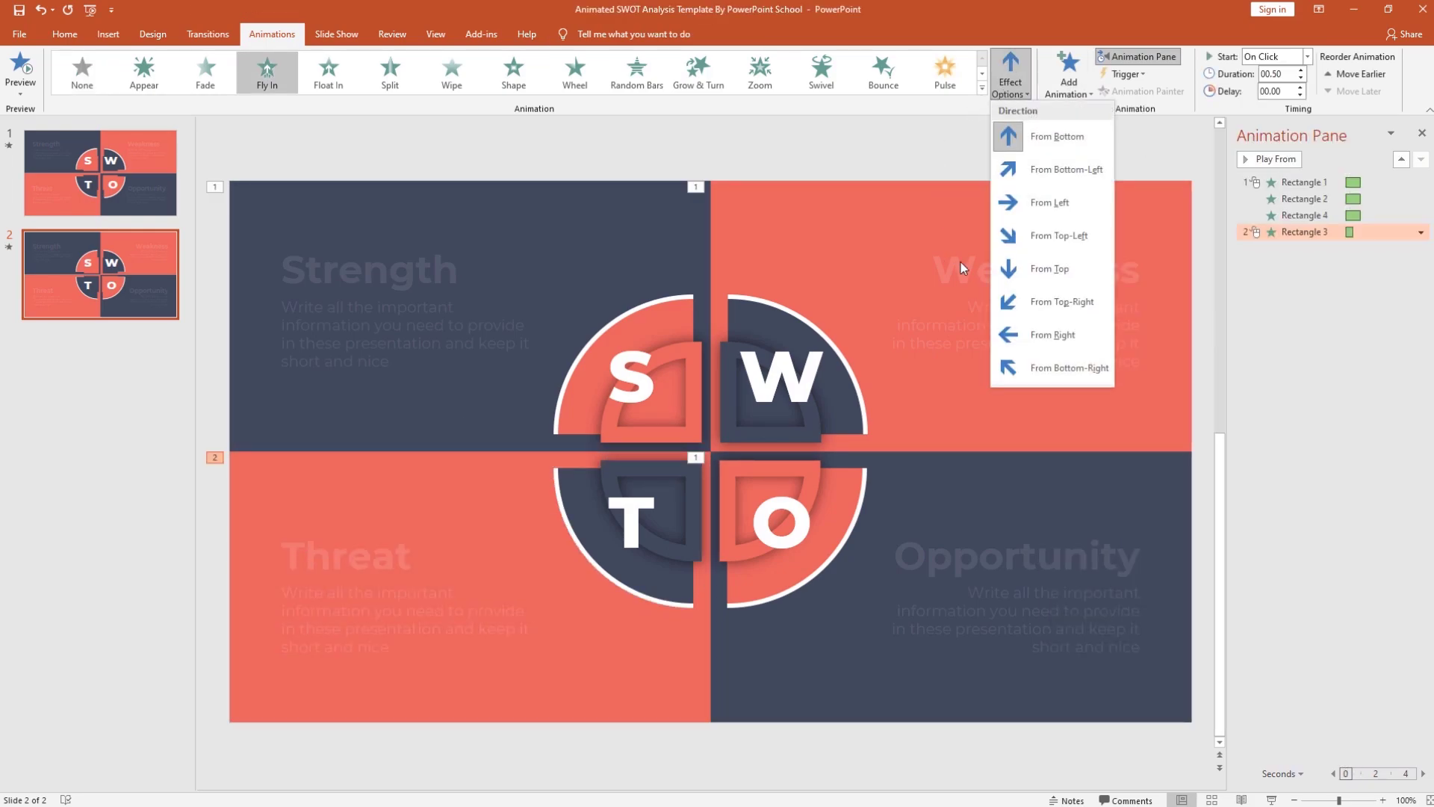
left_click(1024, 175)
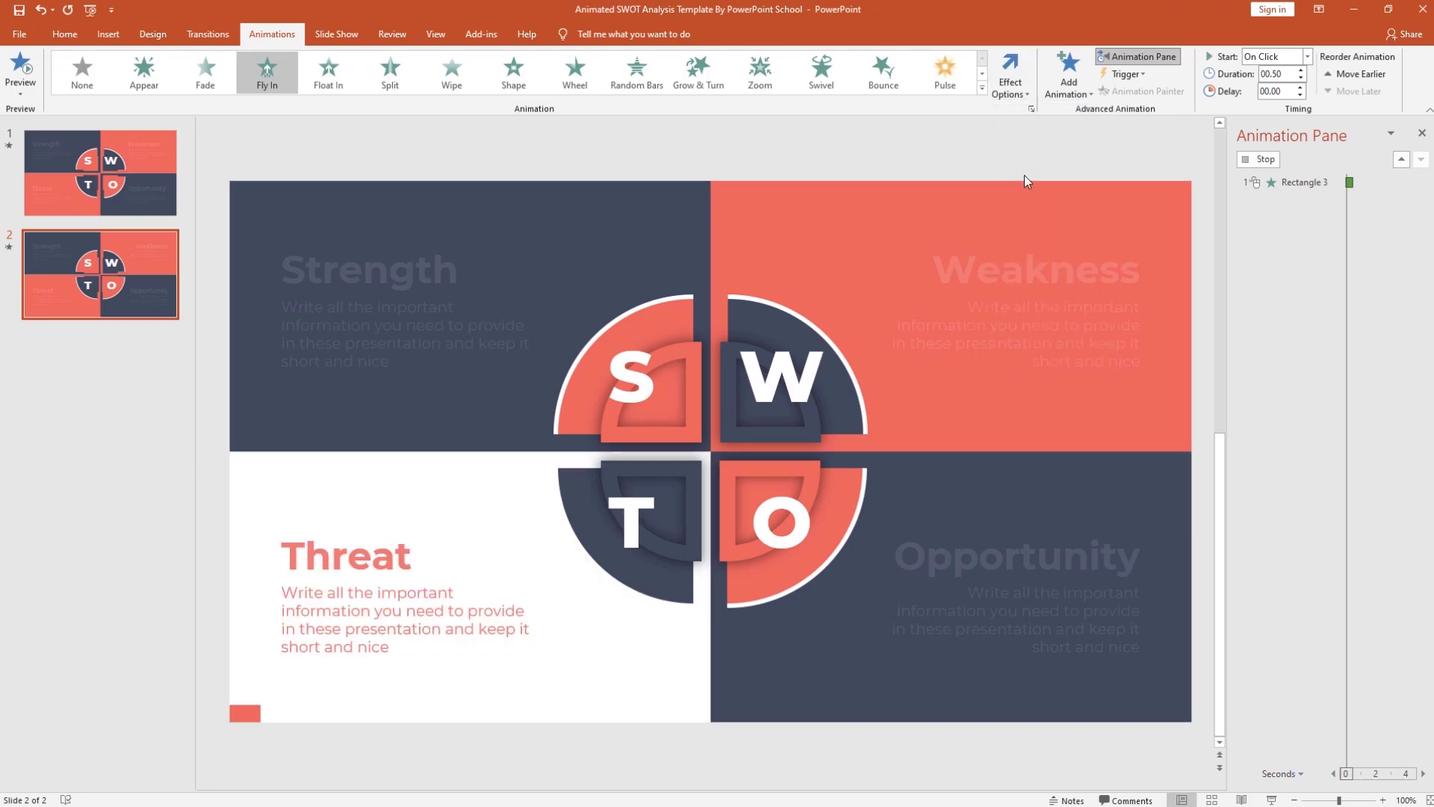
left_click(1308, 56)
left_click(1276, 84)
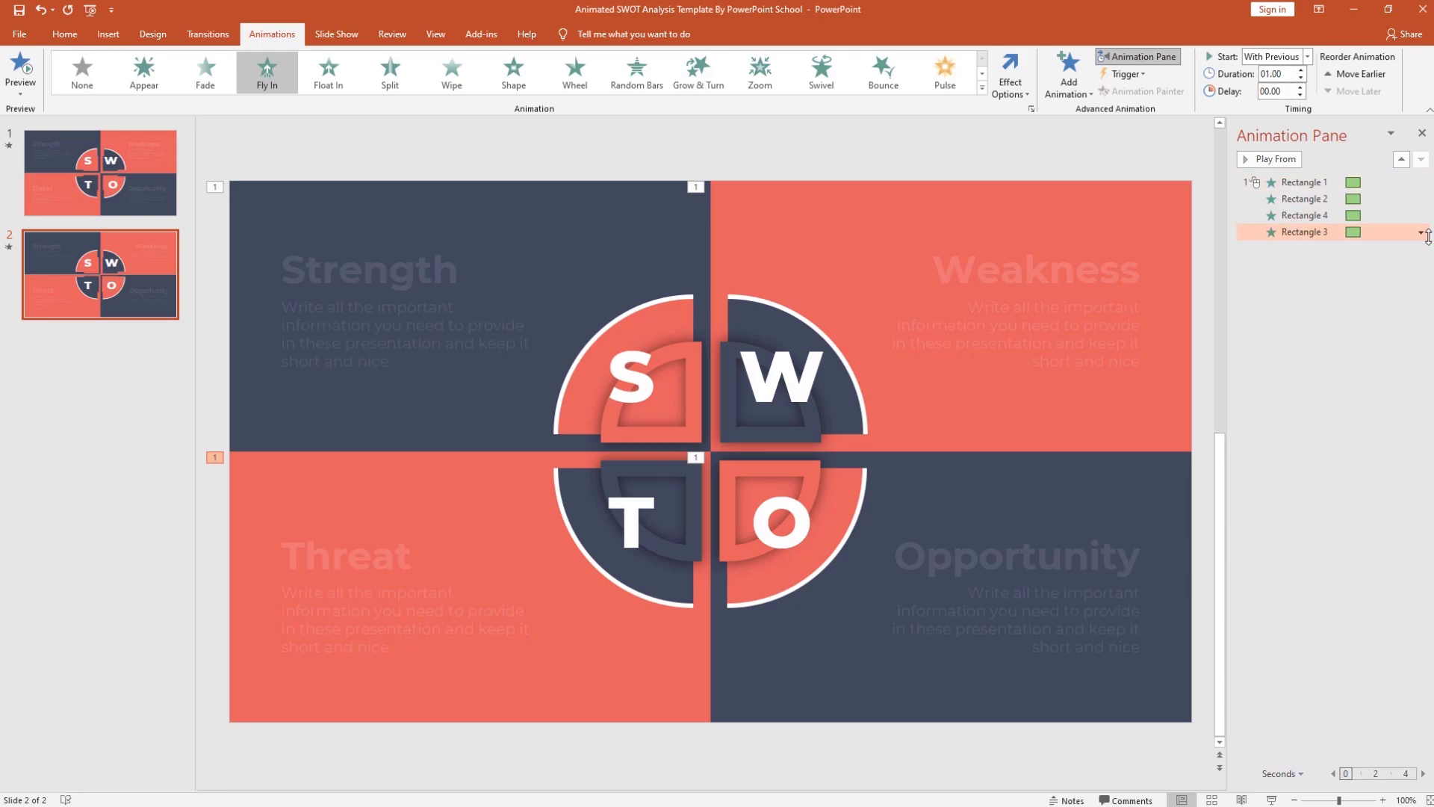
Step: Add a 1-second smooth end to the Threat fly-in and preview from the first quadrant
left_click(1423, 233)
left_click(1397, 298)
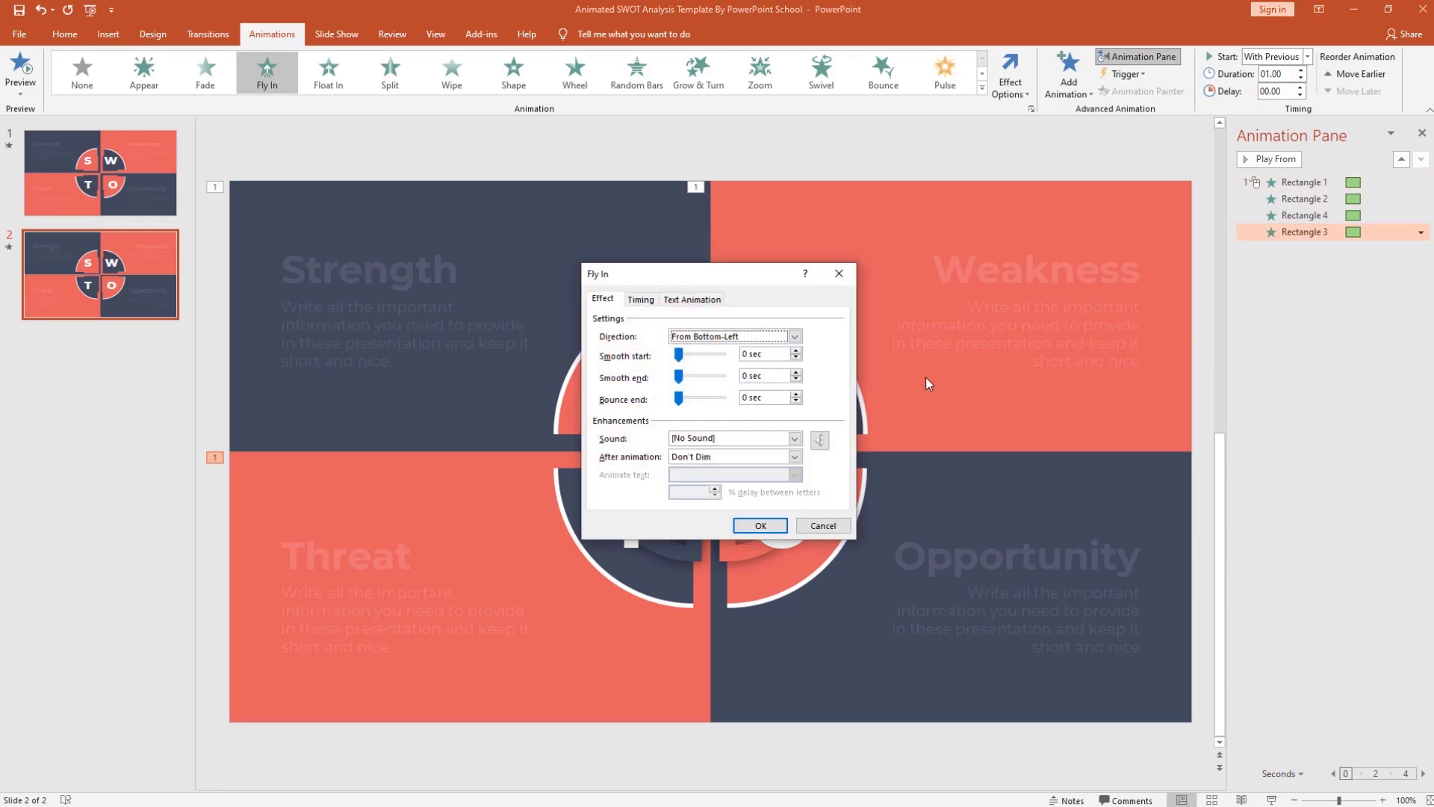
left_click_drag(679, 377, 723, 376)
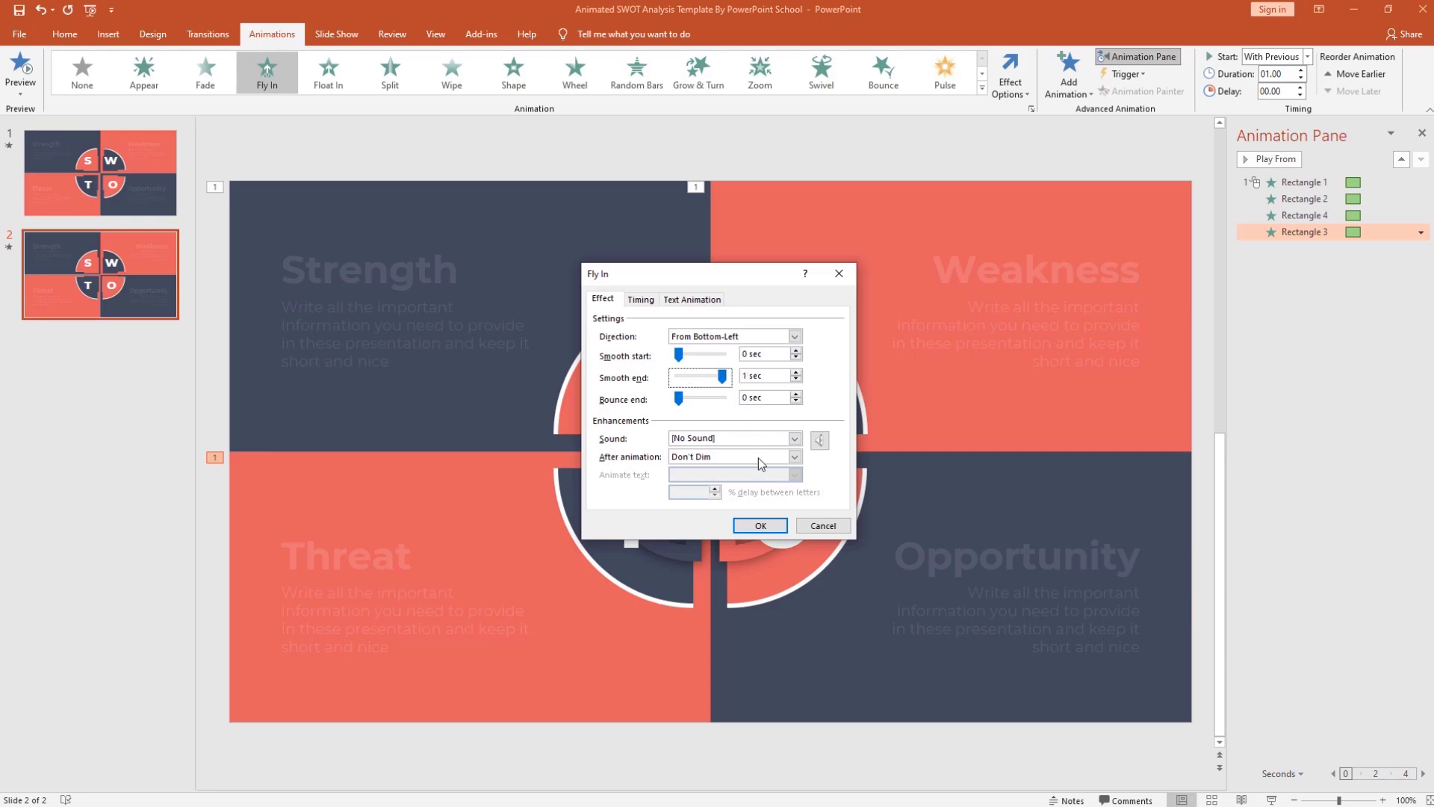
left_click(760, 526)
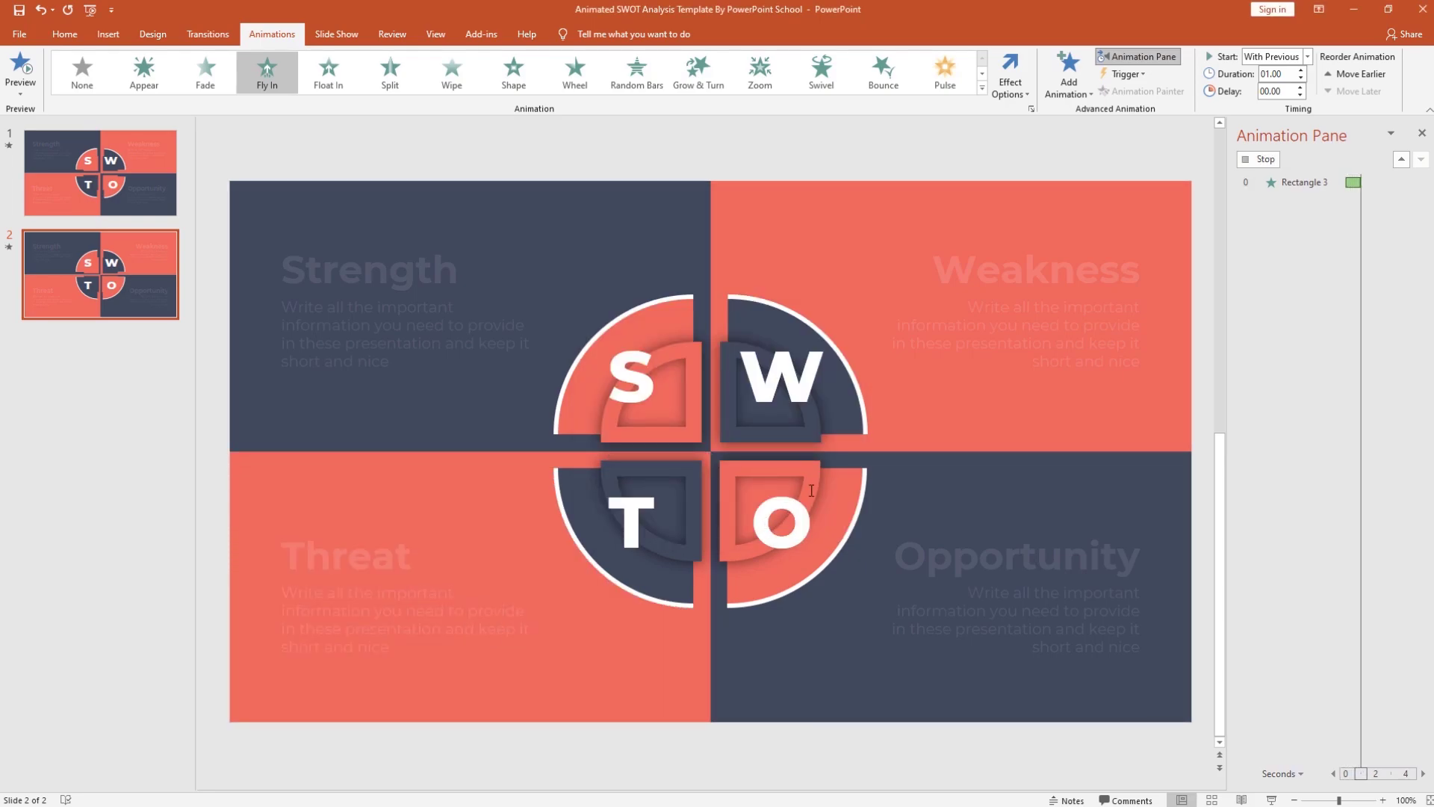
left_click(1293, 186)
left_click(1285, 161)
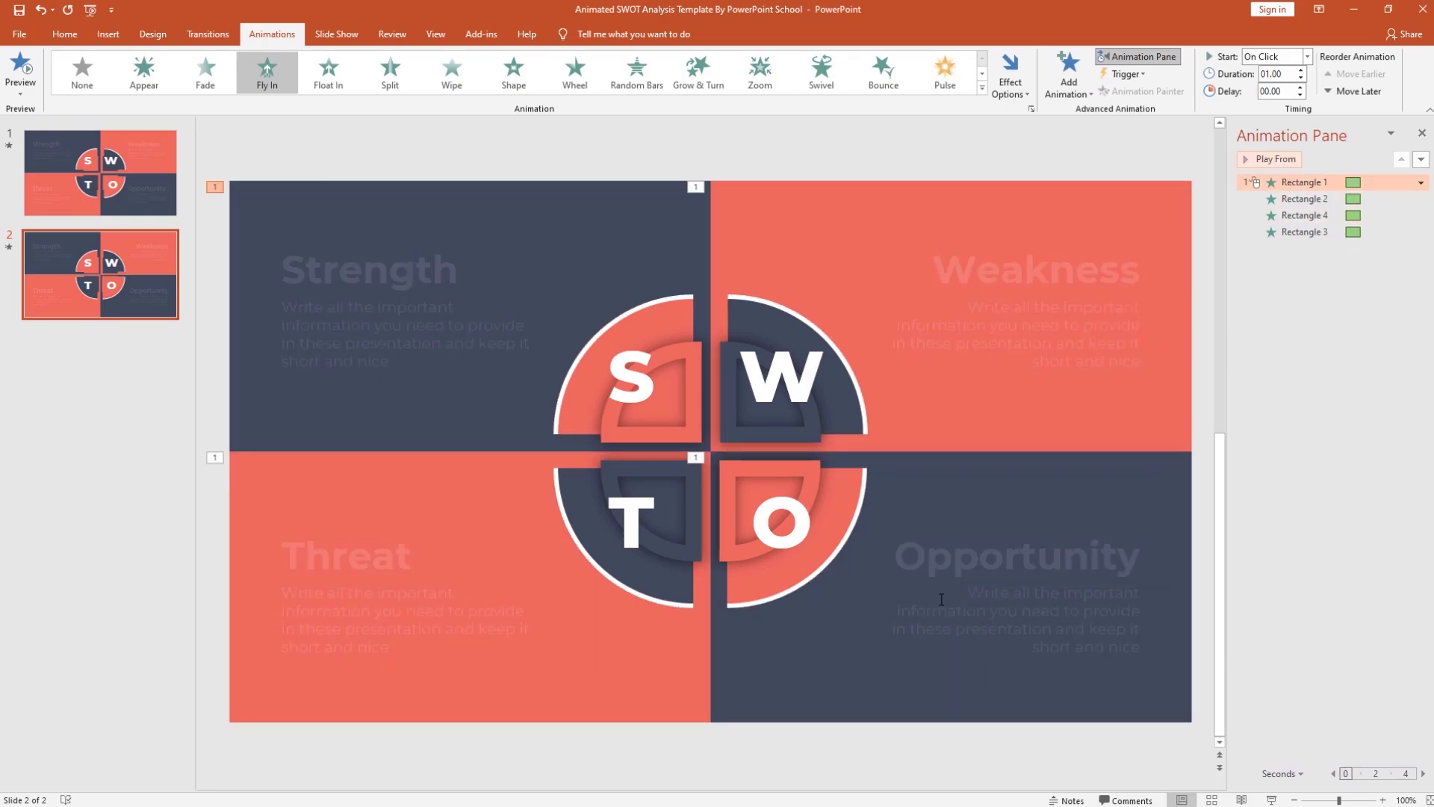
Step: Give the S badge group a Fly In from the top-left, starting With Previous
left_click(647, 311)
left_click(1064, 95)
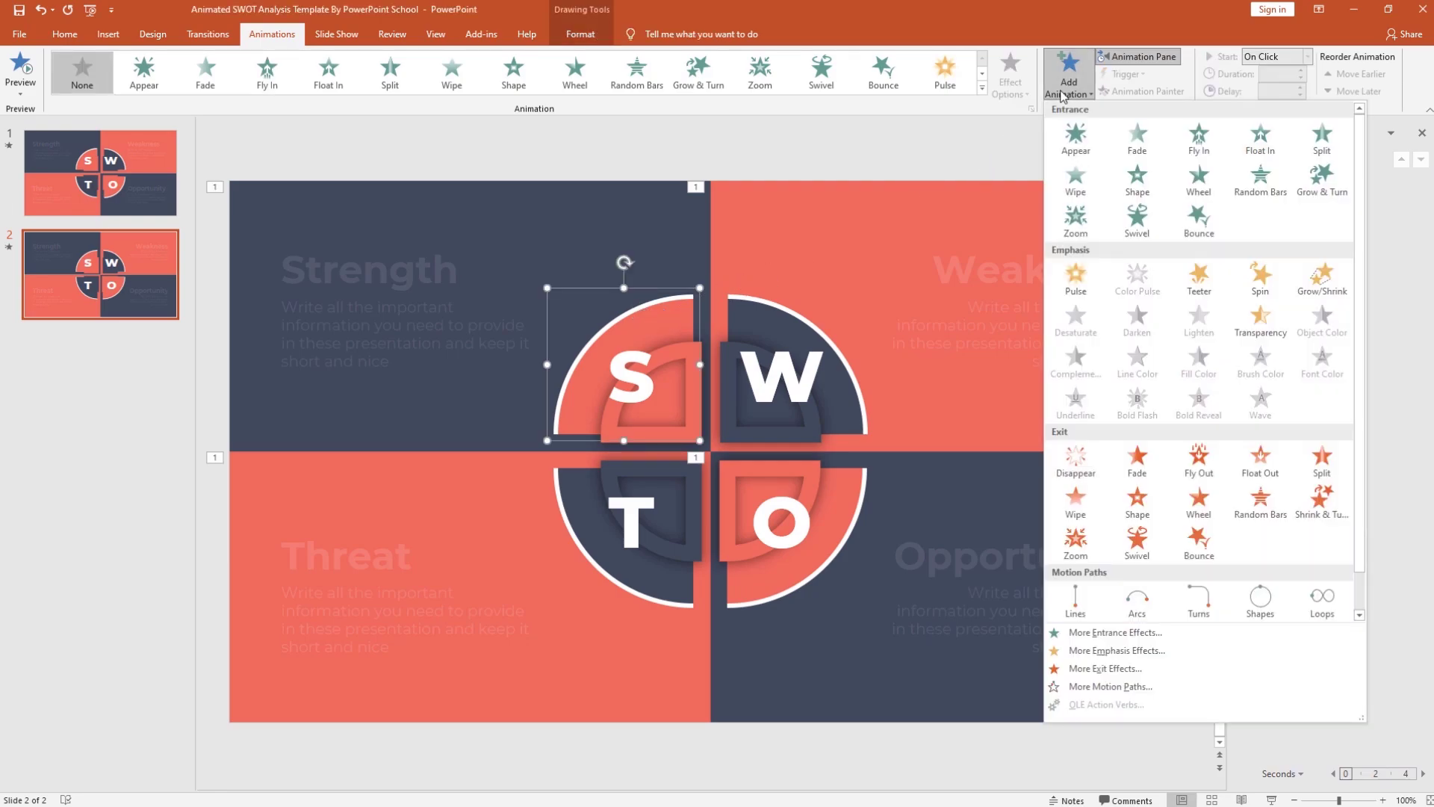
left_click(1199, 138)
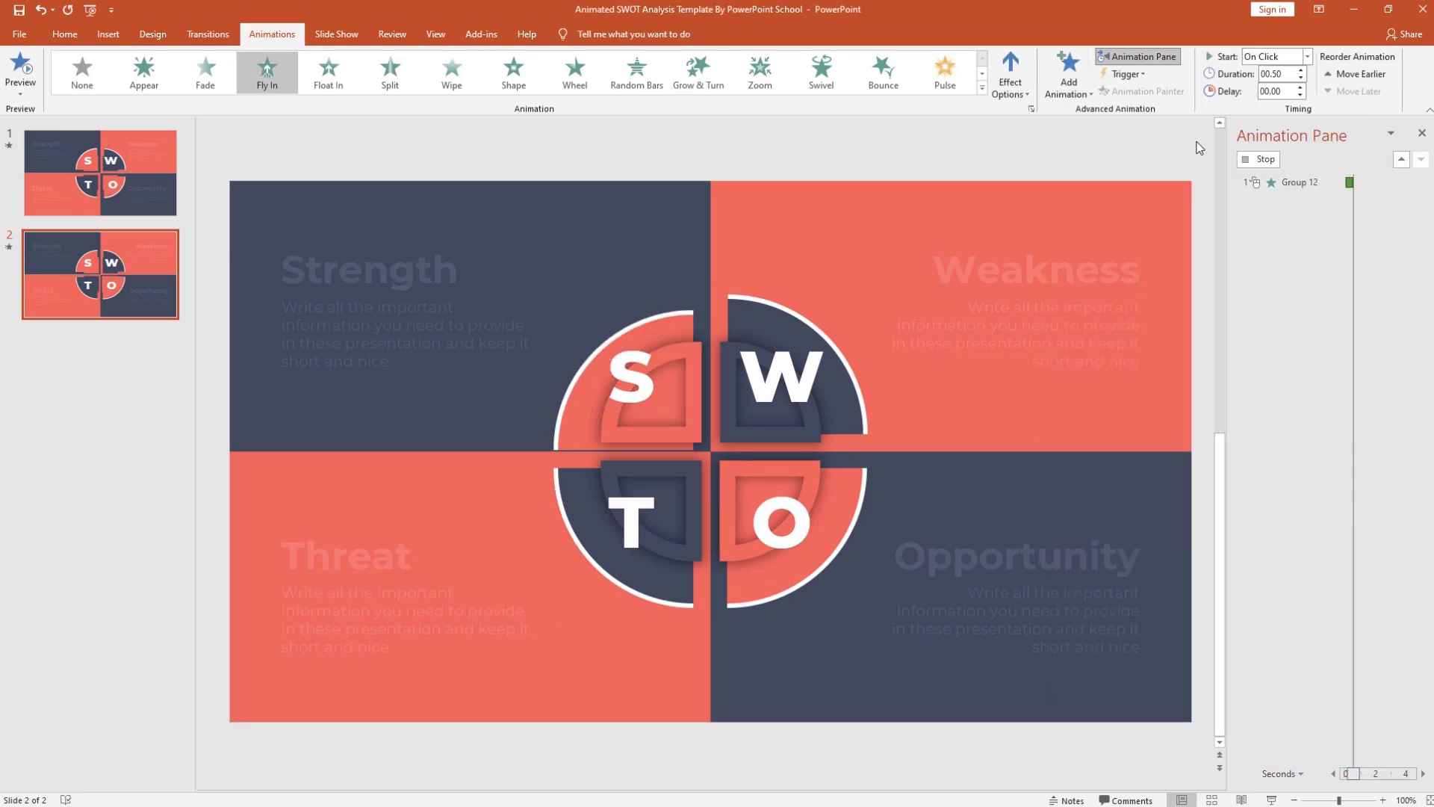
left_click(1001, 90)
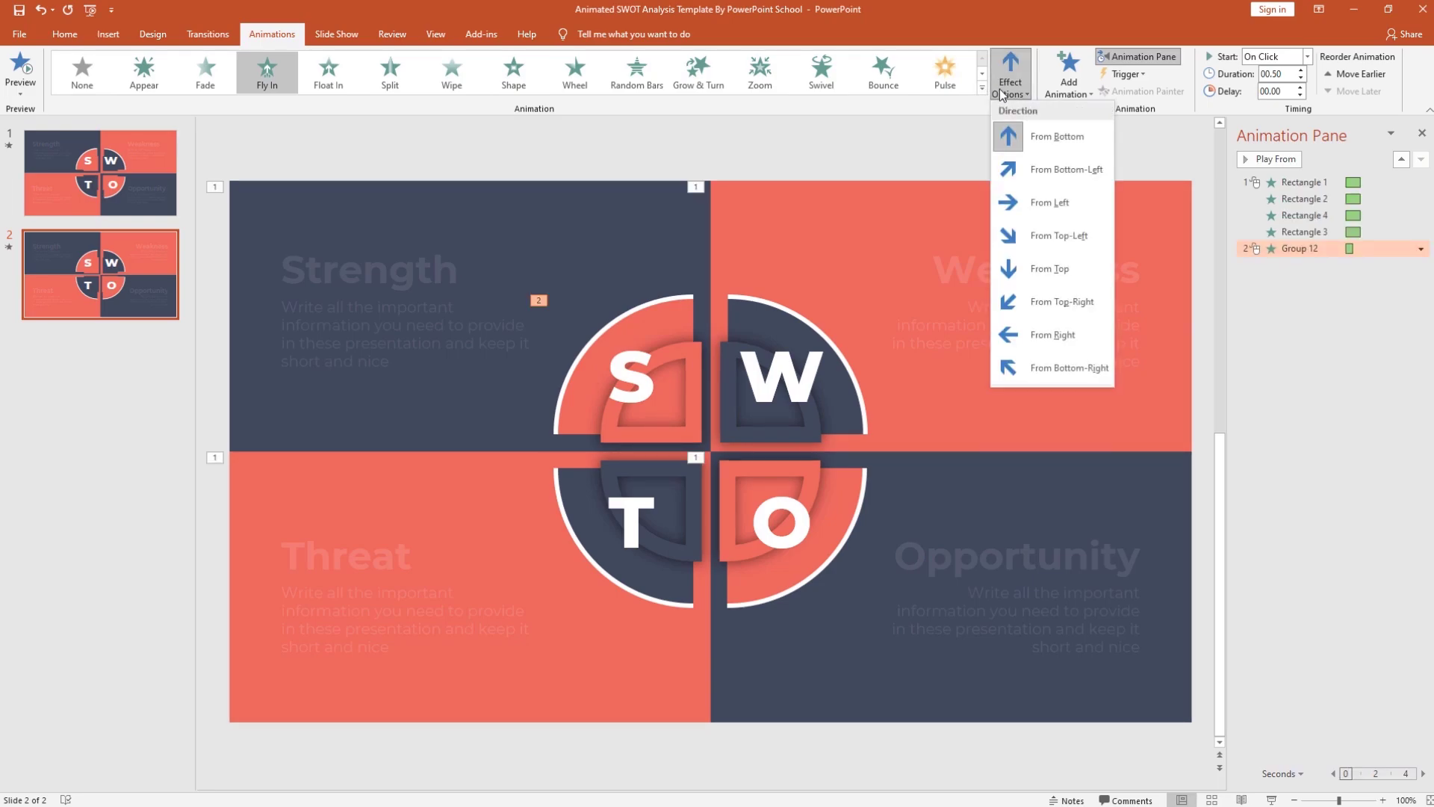
left_click(1023, 242)
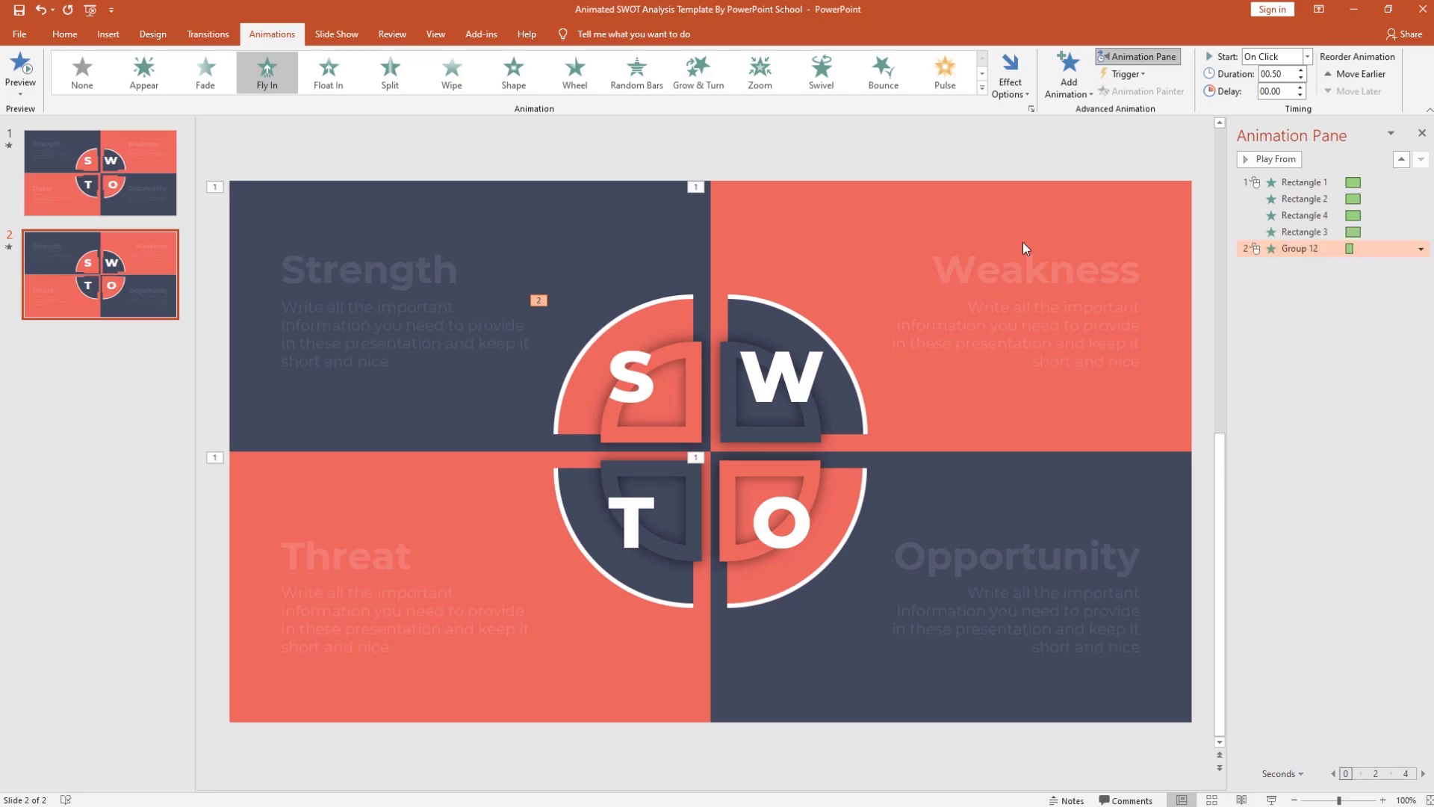
left_click(1307, 56)
left_click(1302, 88)
Step: Set the S badge fly-in to 1 second, 0.25 s delay, with a smooth end
left_click(1301, 70)
left_click(1301, 88)
left_click(1421, 249)
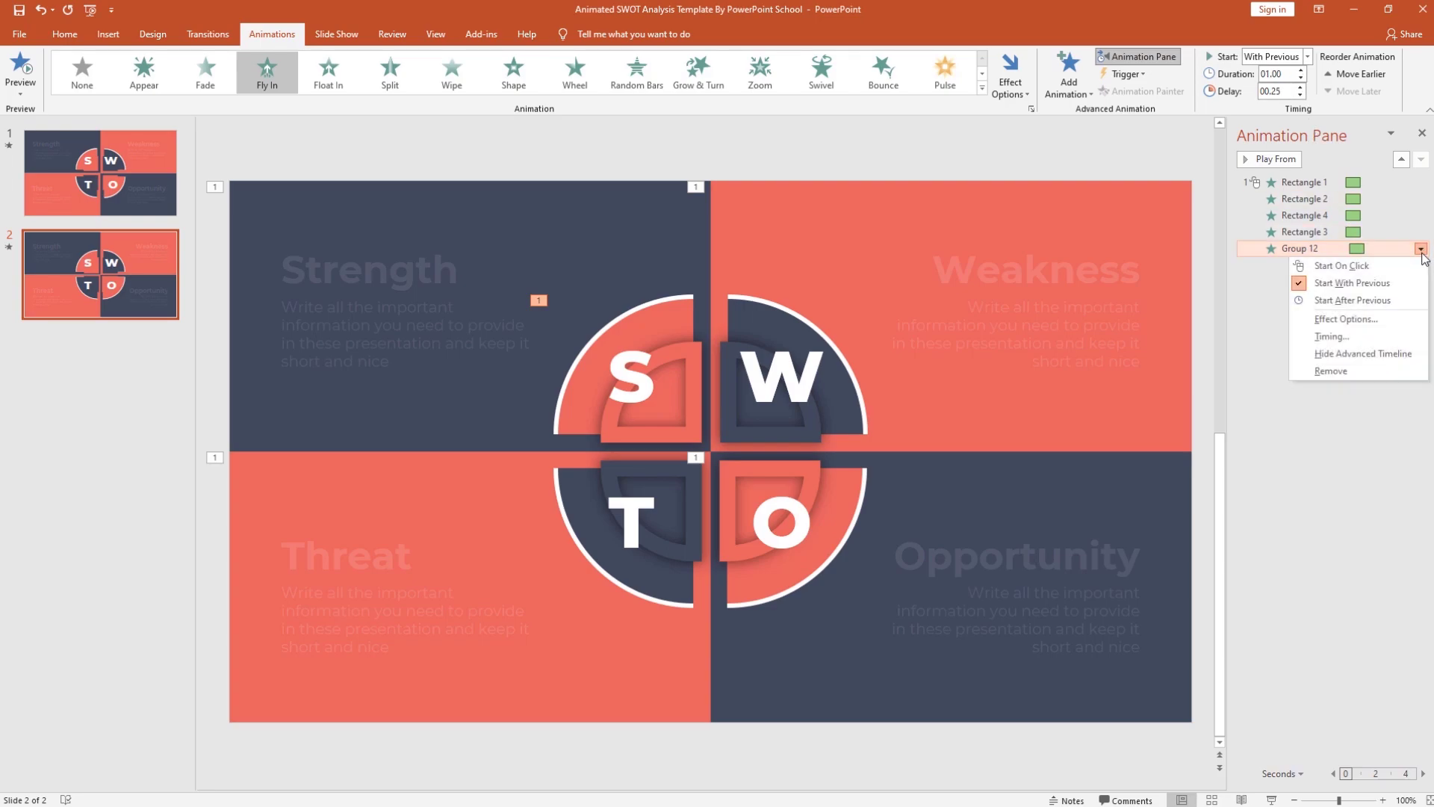
left_click(1392, 324)
left_click_drag(679, 377, 726, 378)
left_click(766, 527)
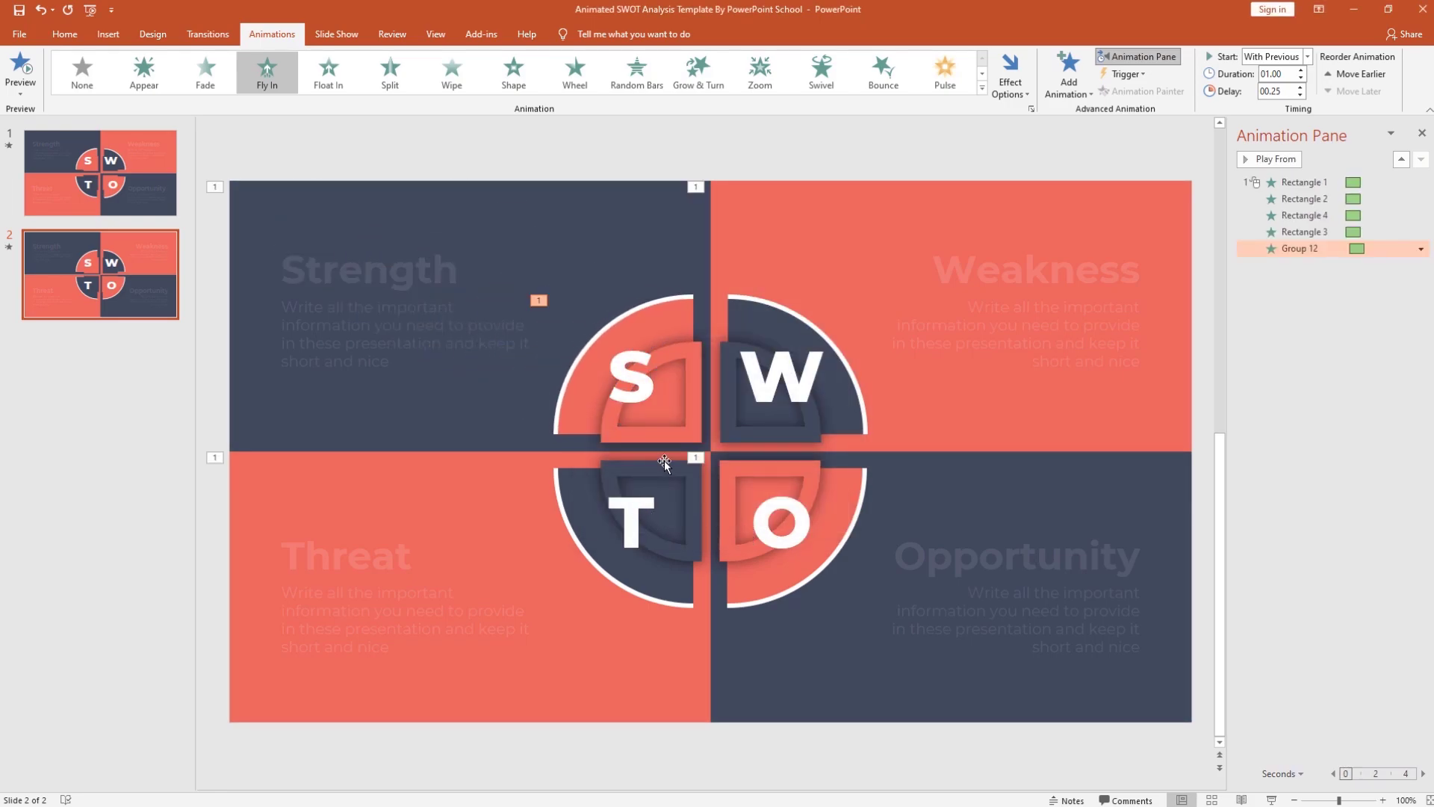
Step: Give the other S piece a Fly In from the top-left, starting With Previous
left_click(693, 370)
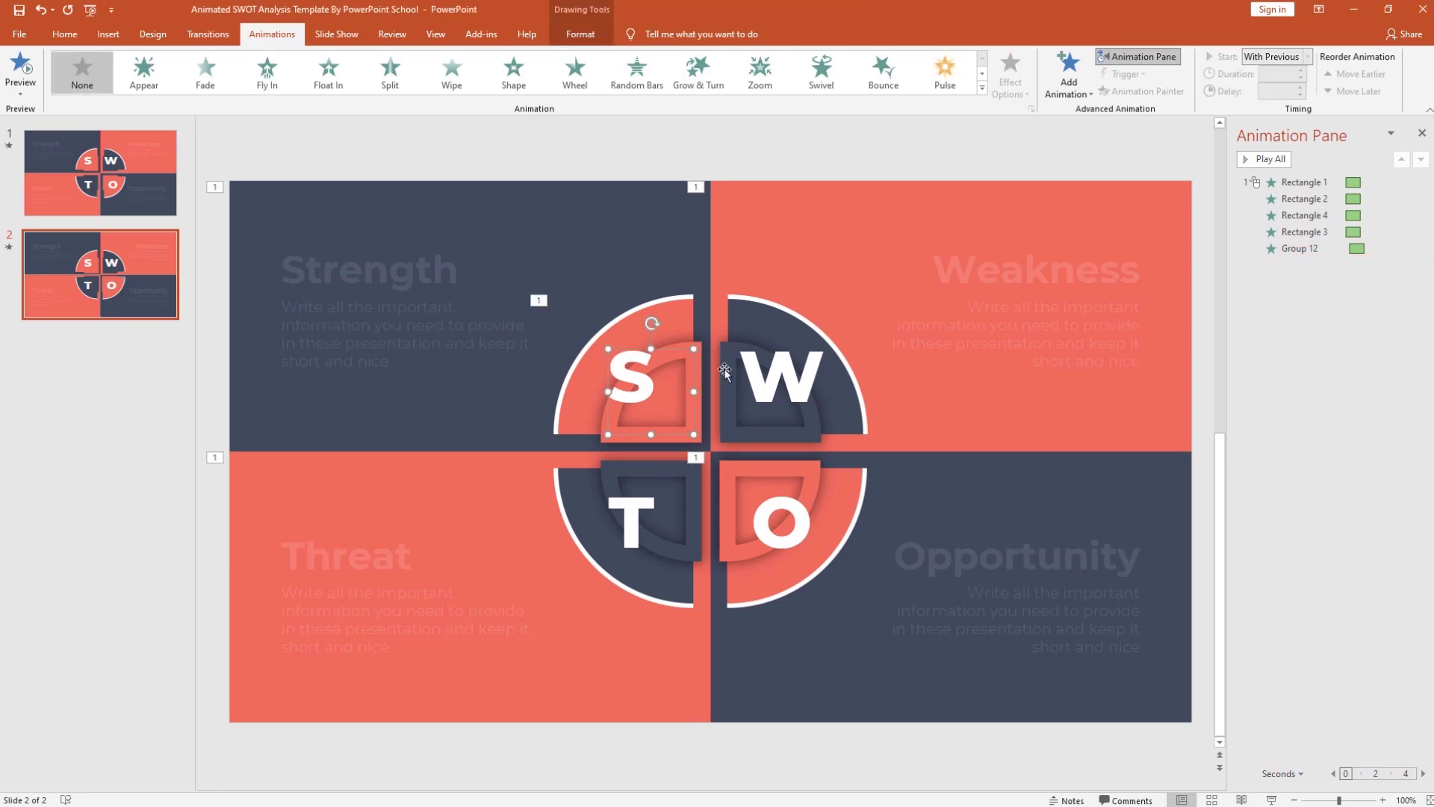
left_click(1068, 75)
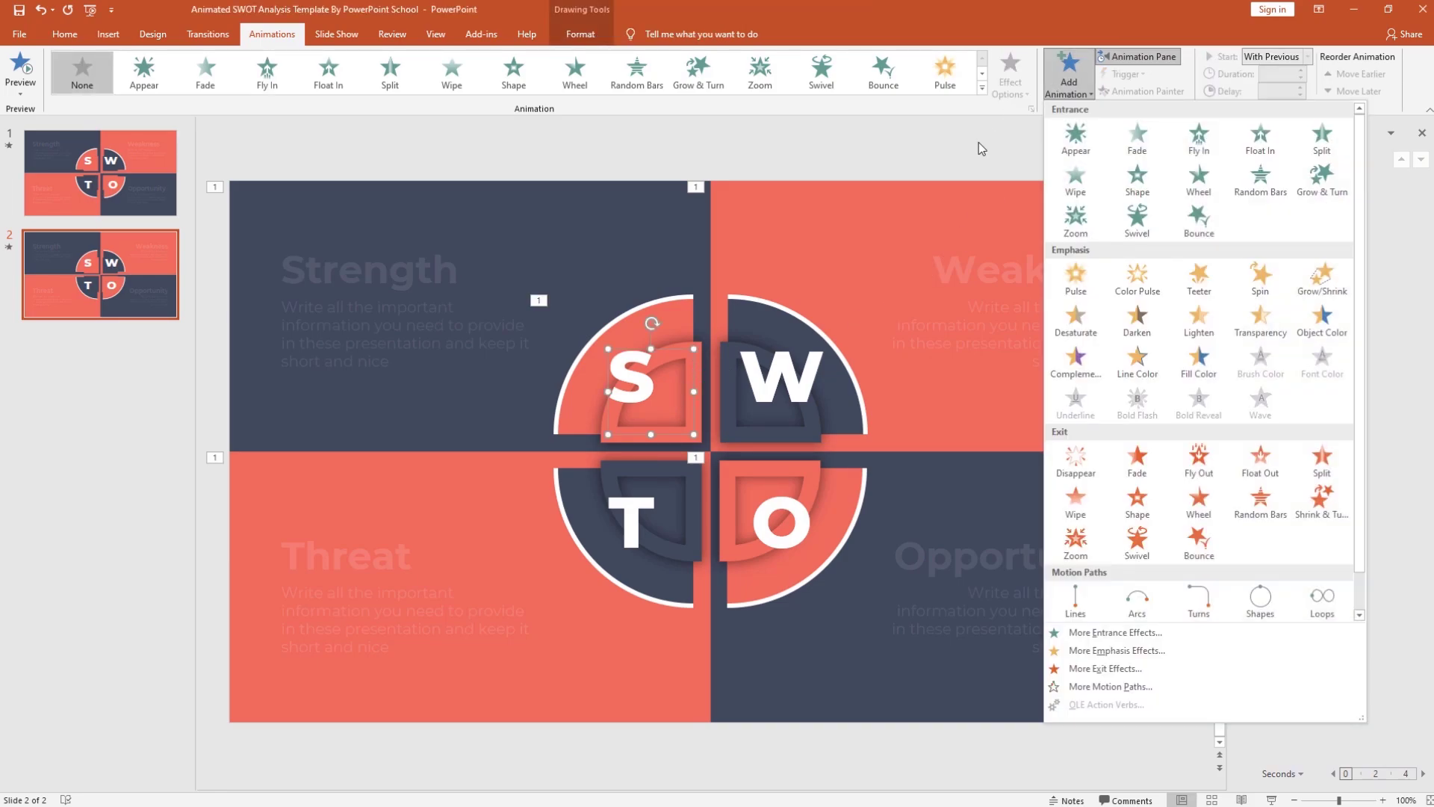
left_click(1199, 137)
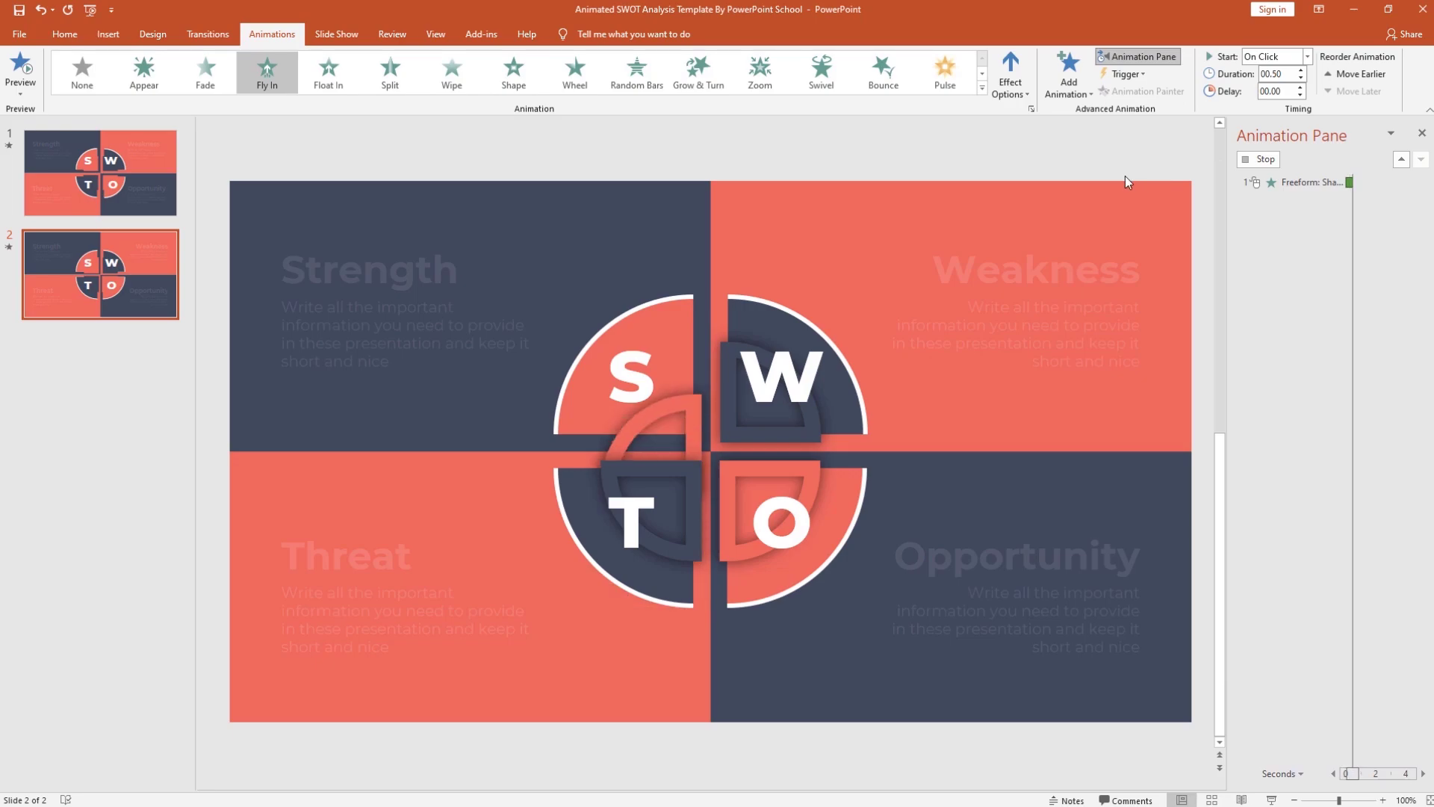
left_click(1010, 75)
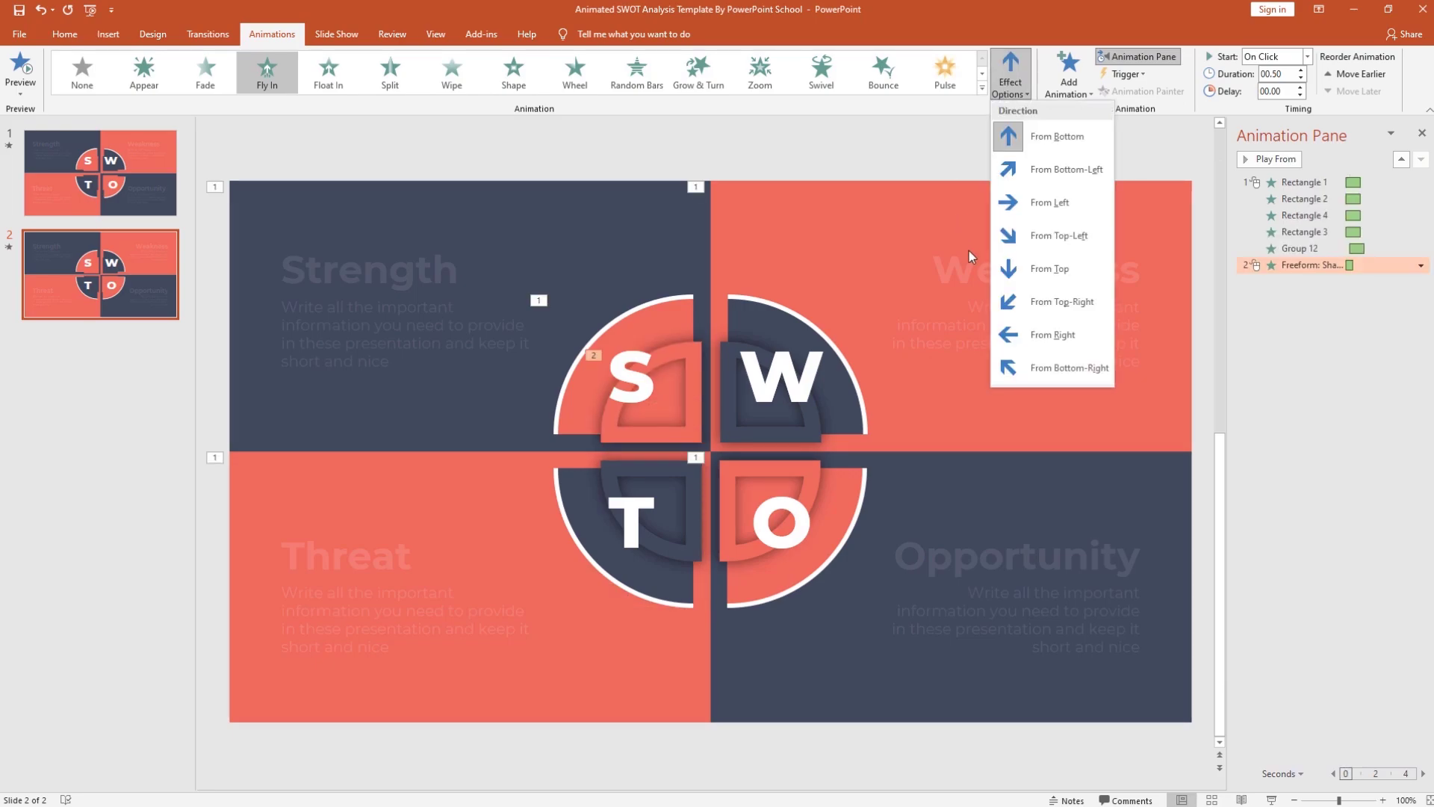
left_click(1006, 240)
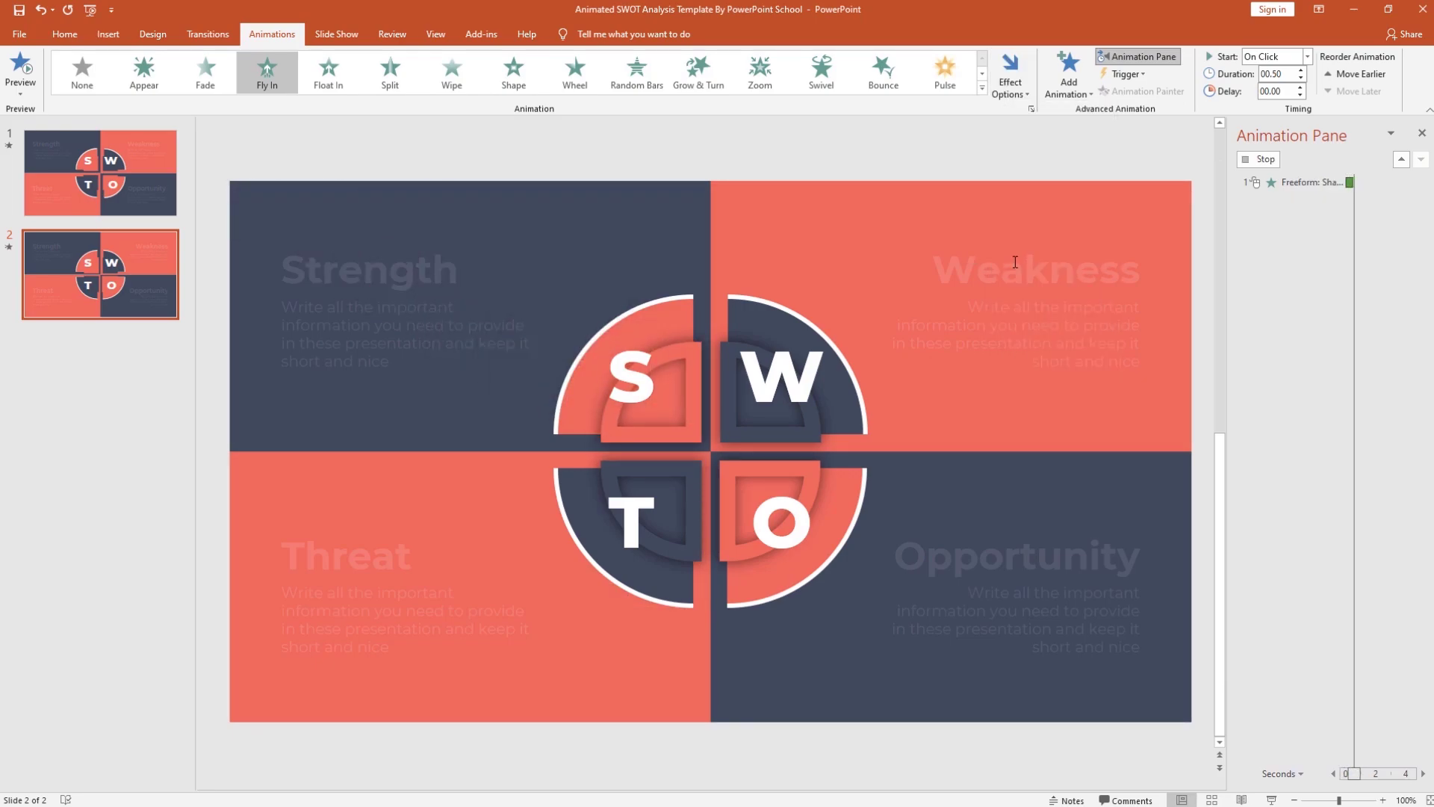
left_click(1307, 56)
left_click(1274, 88)
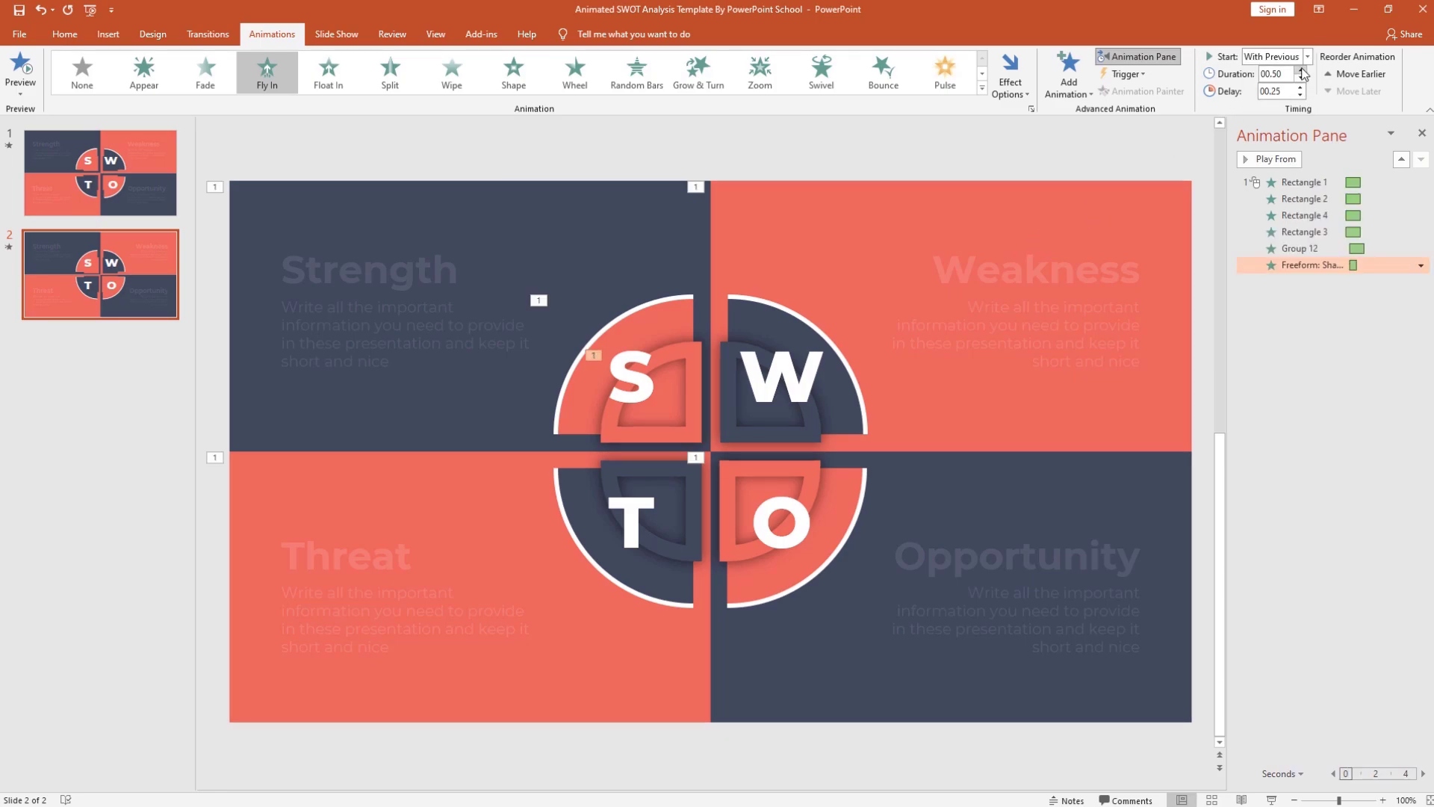
Step: Set the S piece delay to 0.50 s with a 1-second smooth end
left_click(1300, 87)
left_click(1421, 265)
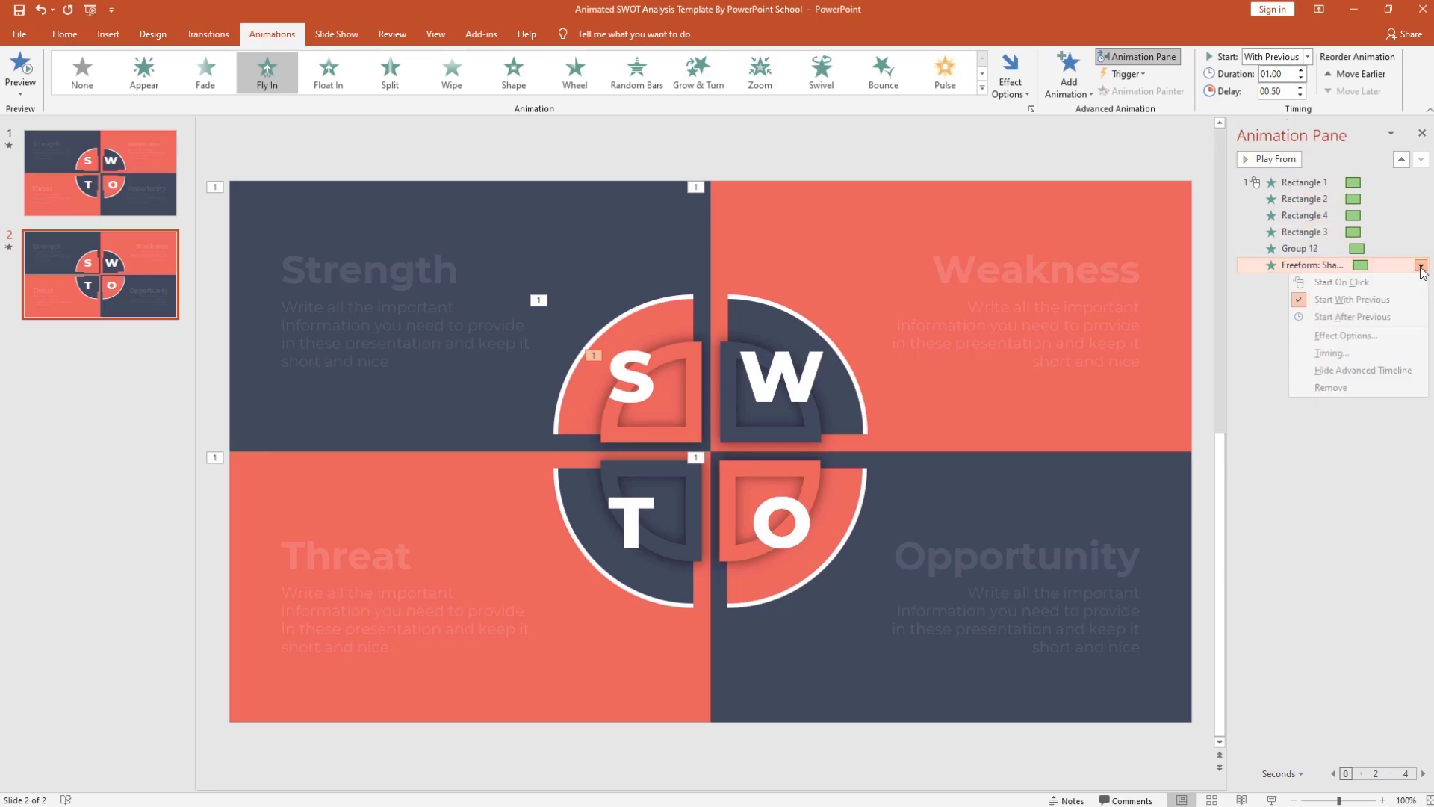
left_click(1379, 335)
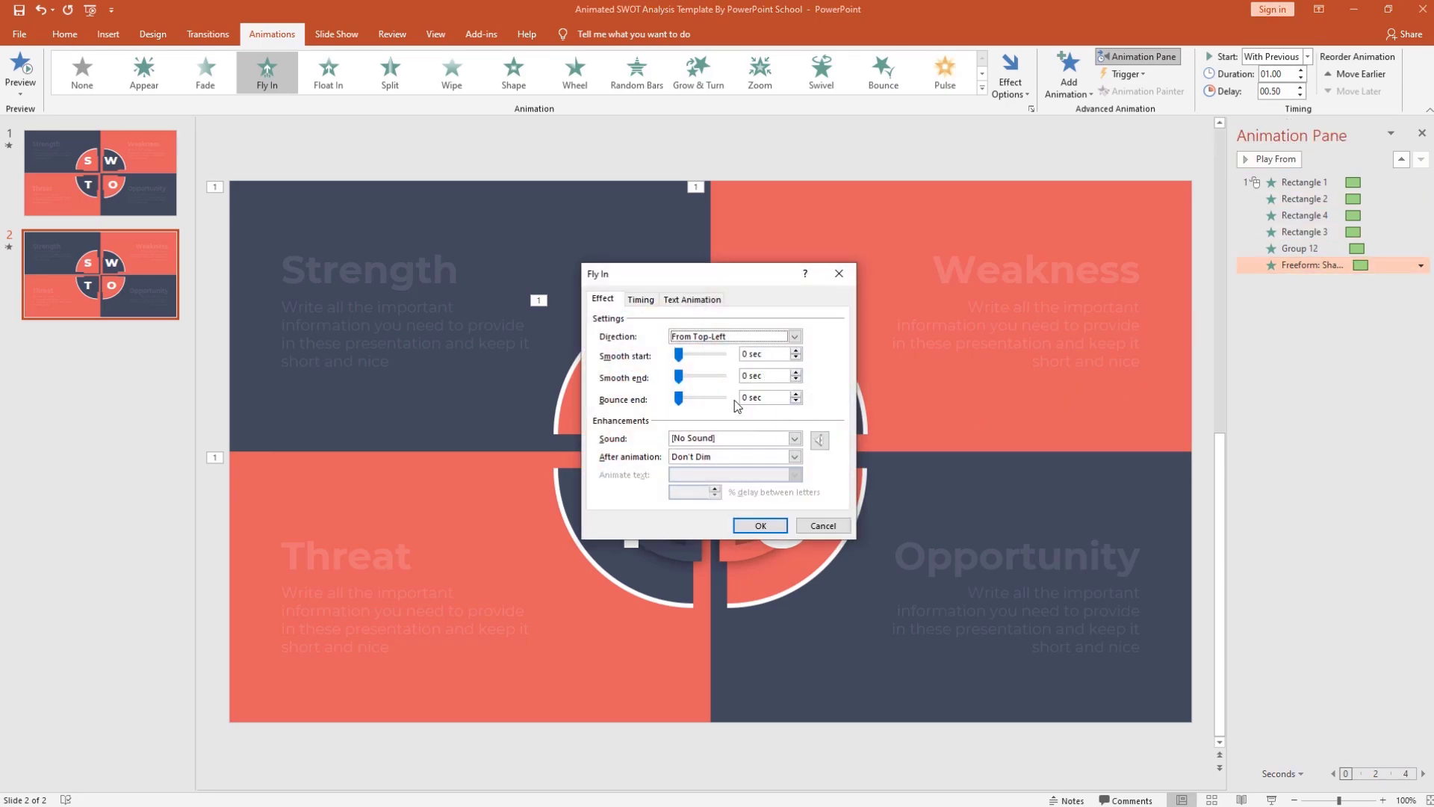
left_click_drag(678, 376, 737, 390)
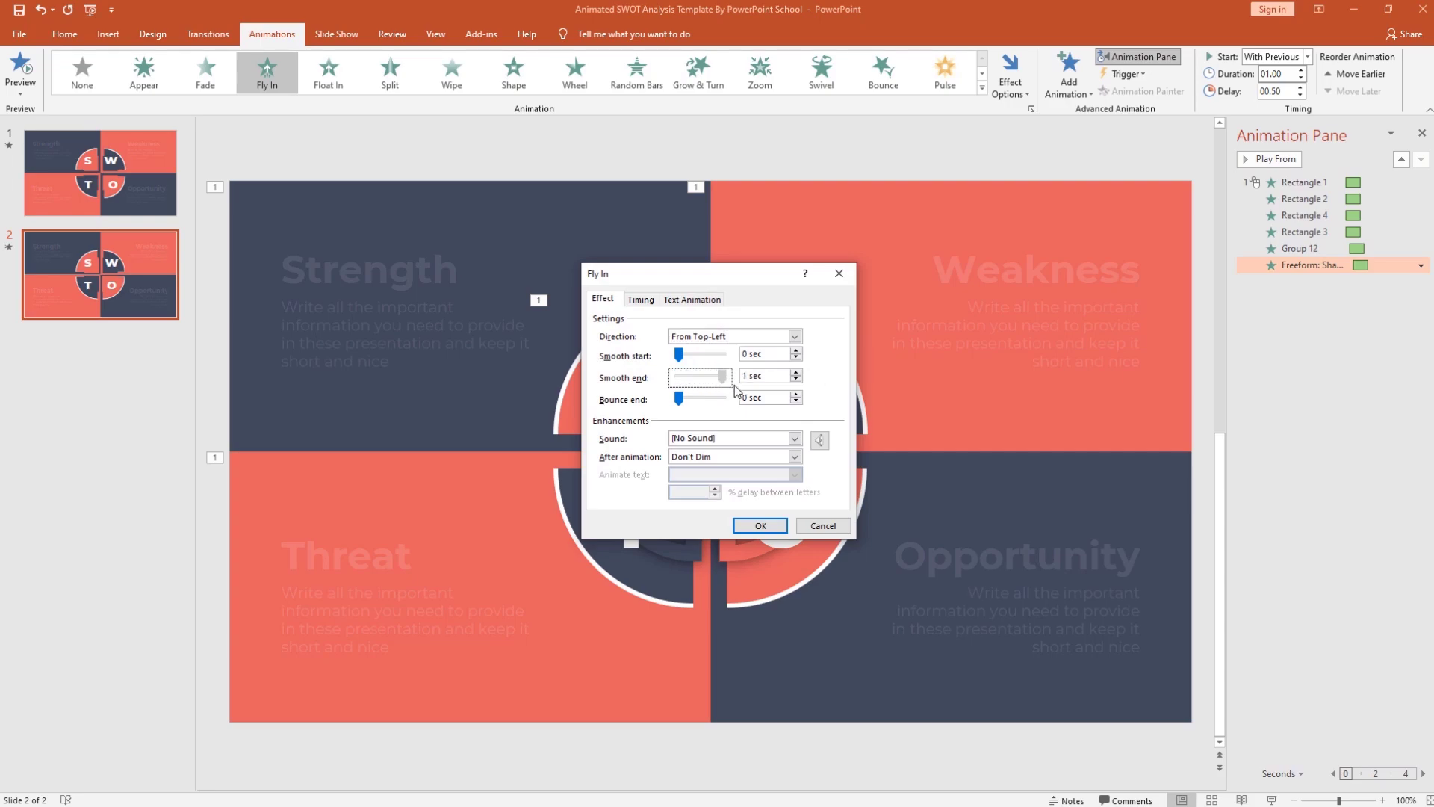
left_click(770, 526)
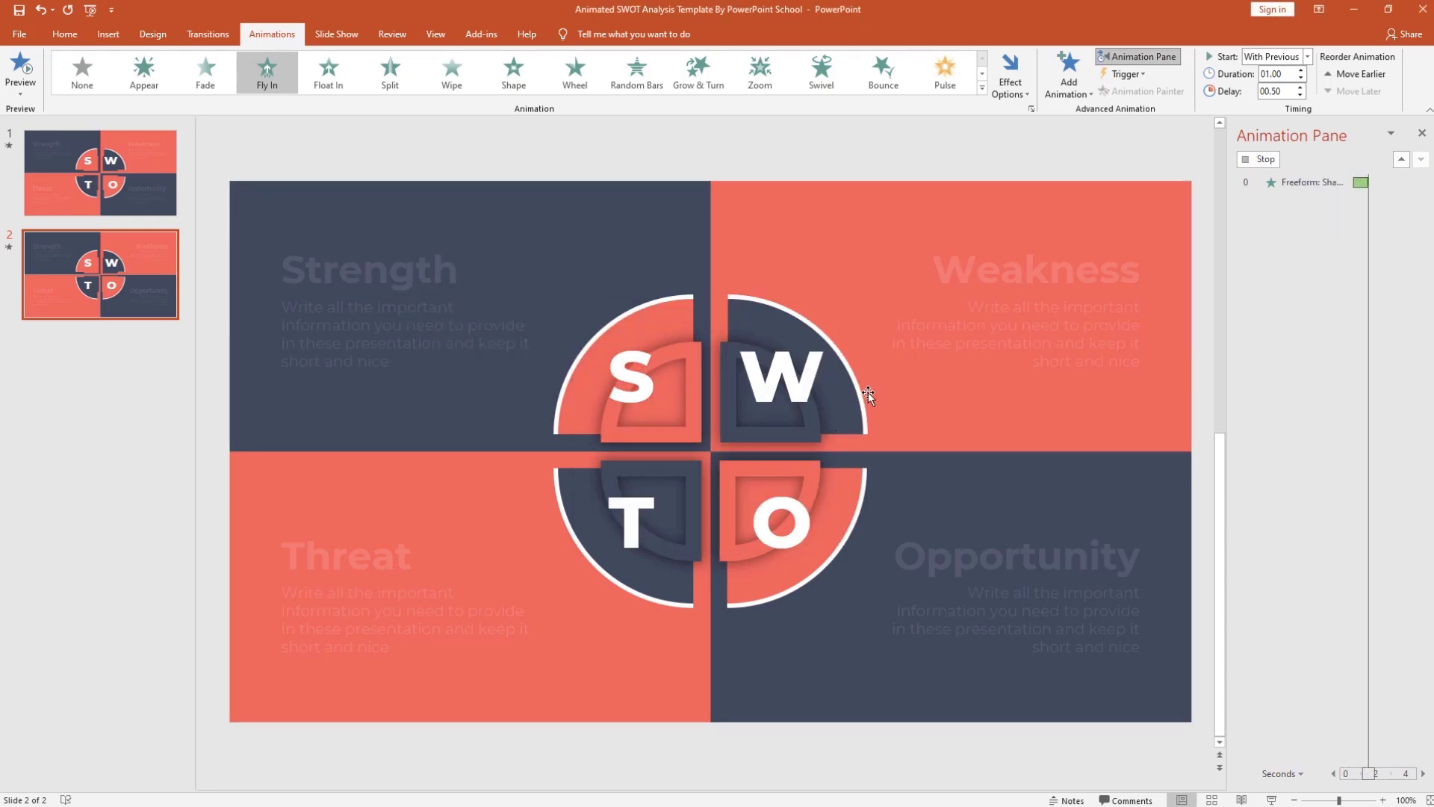
Step: Give the W badge group a Fly In from the top-right, starting With Previous
left_click(747, 304)
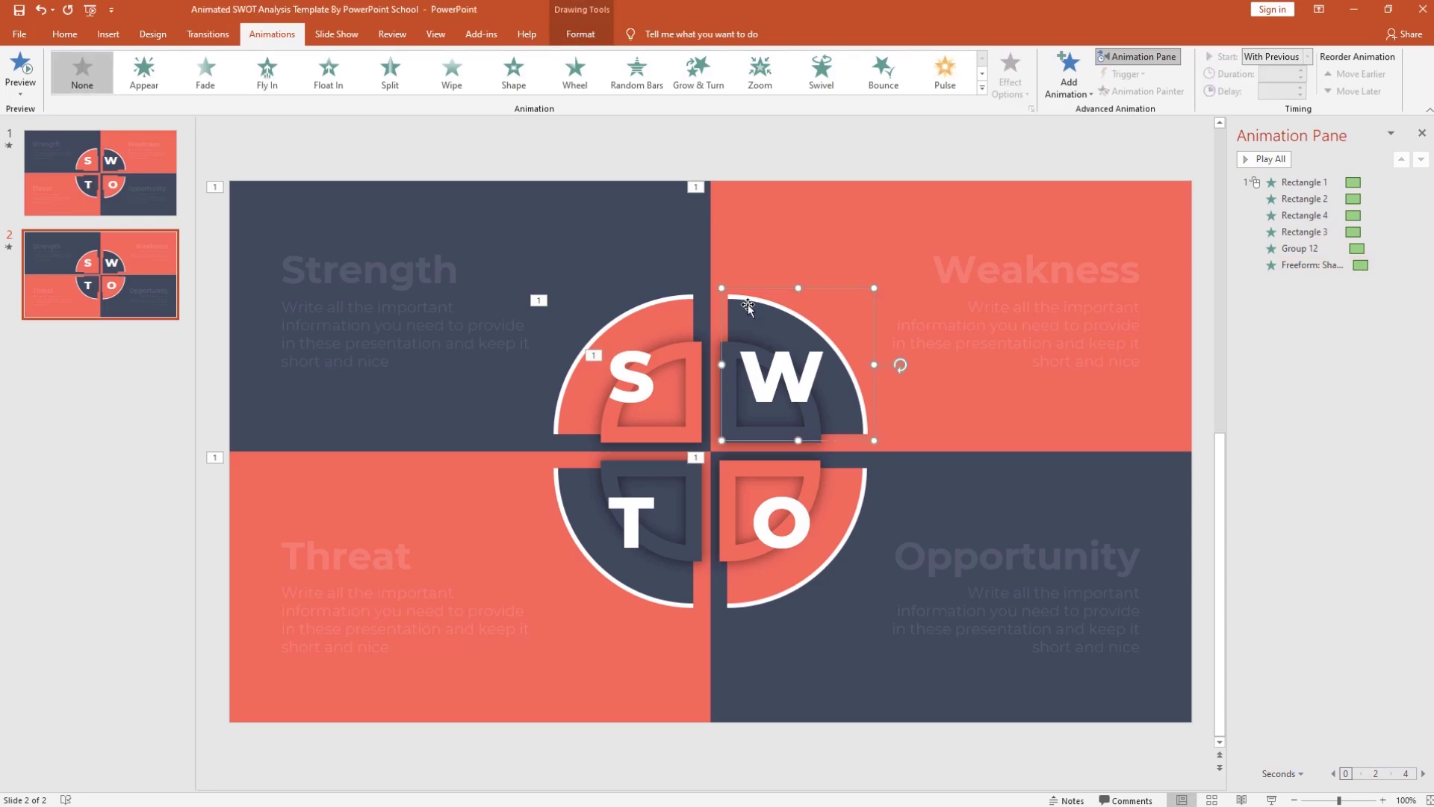
left_click(1066, 82)
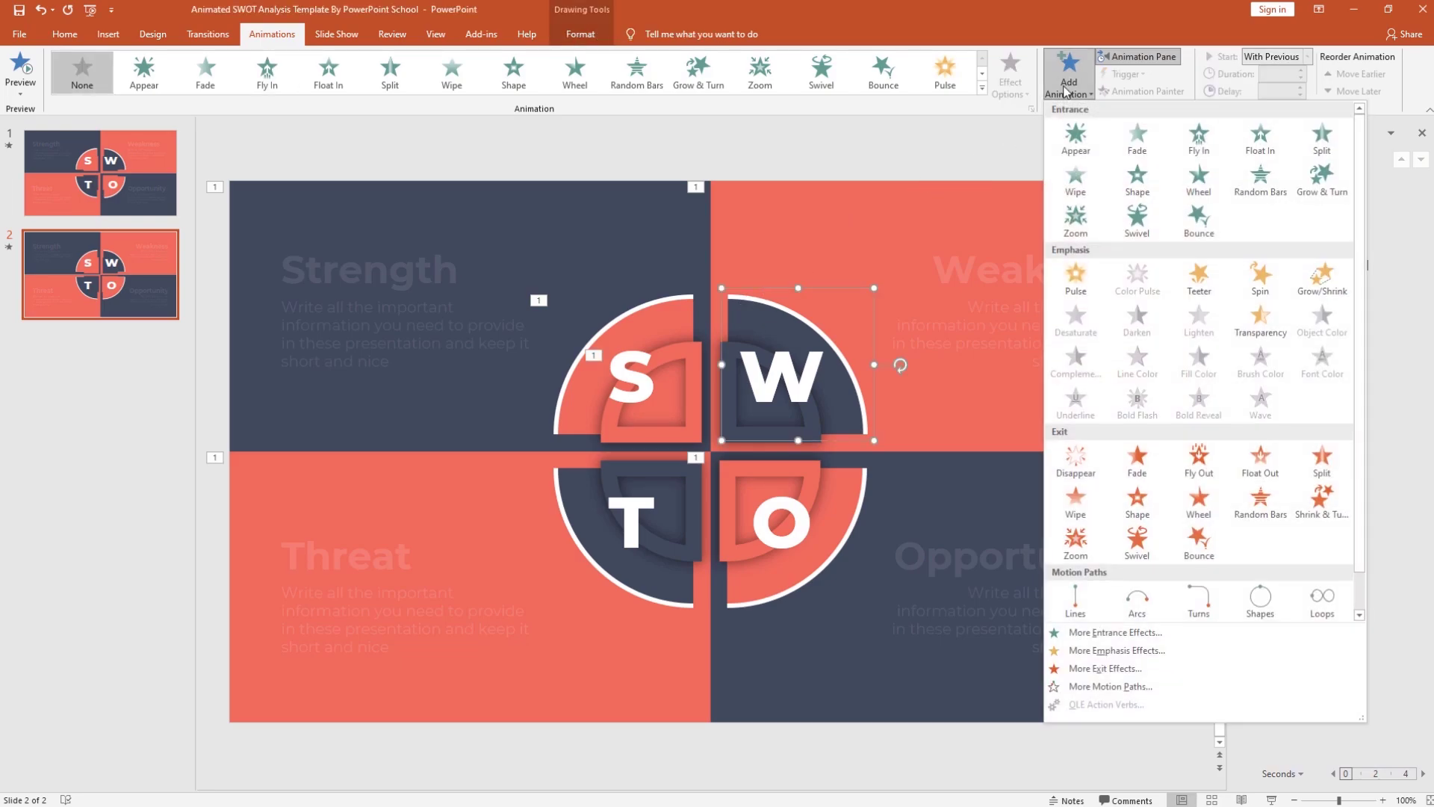
left_click(1198, 138)
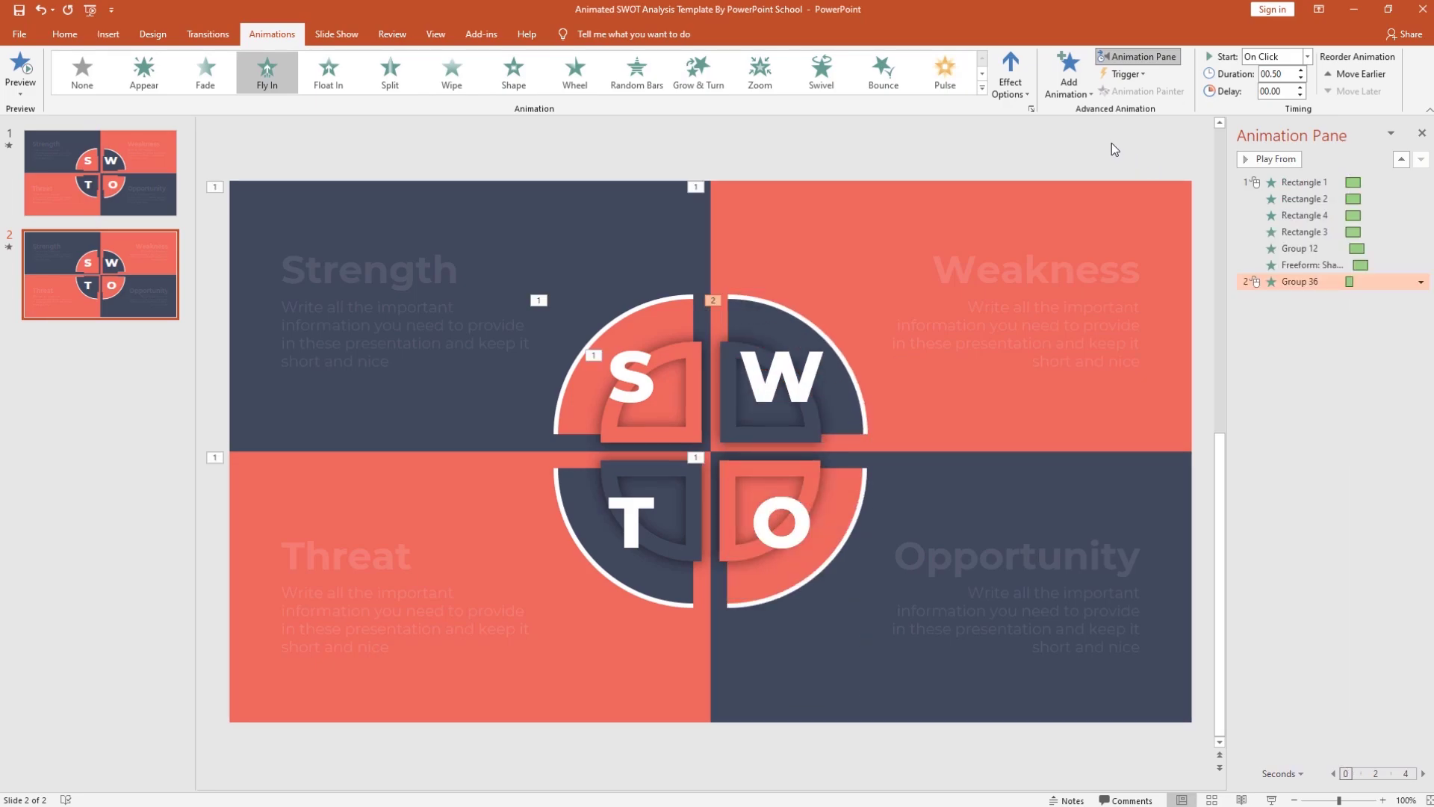
left_click(1012, 93)
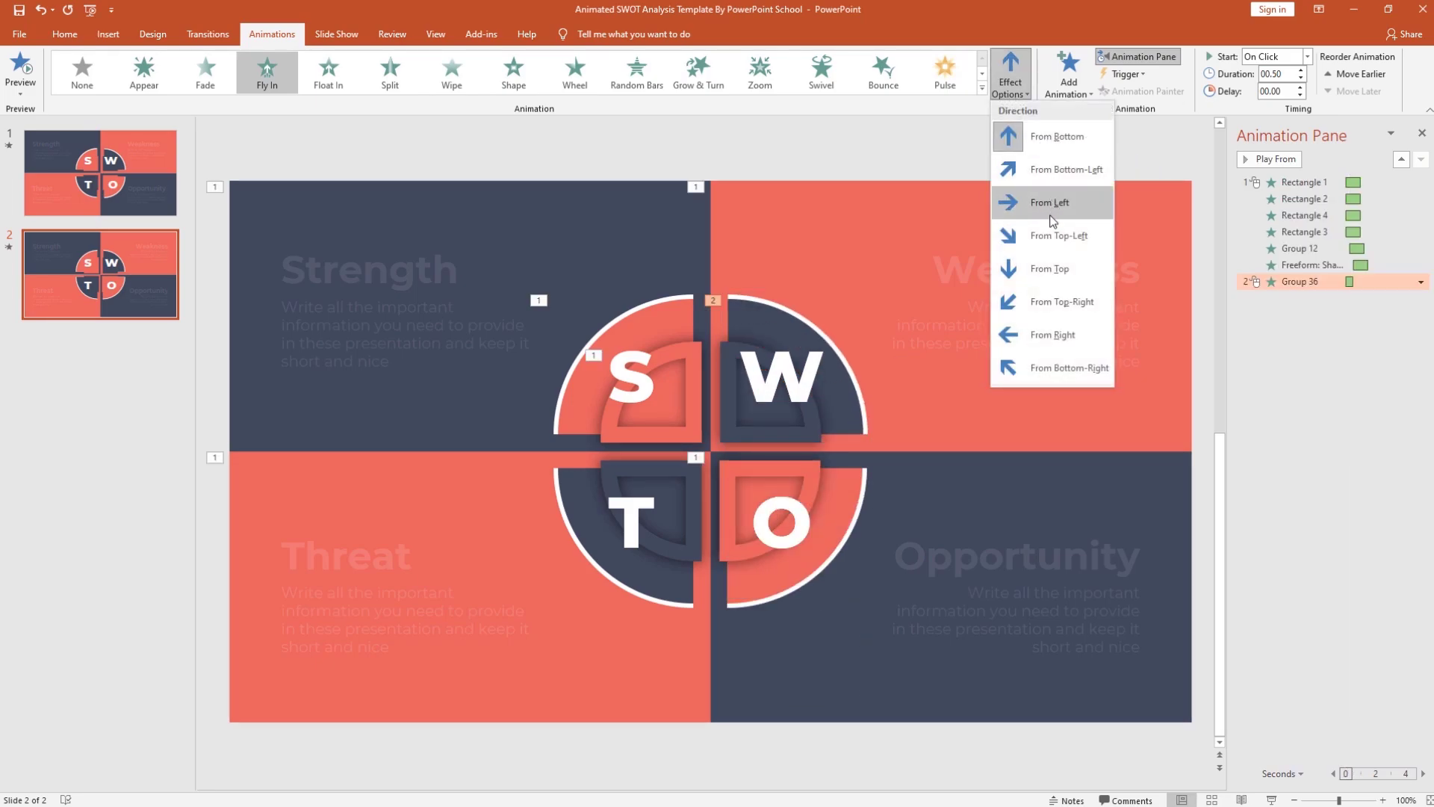
left_click(1038, 300)
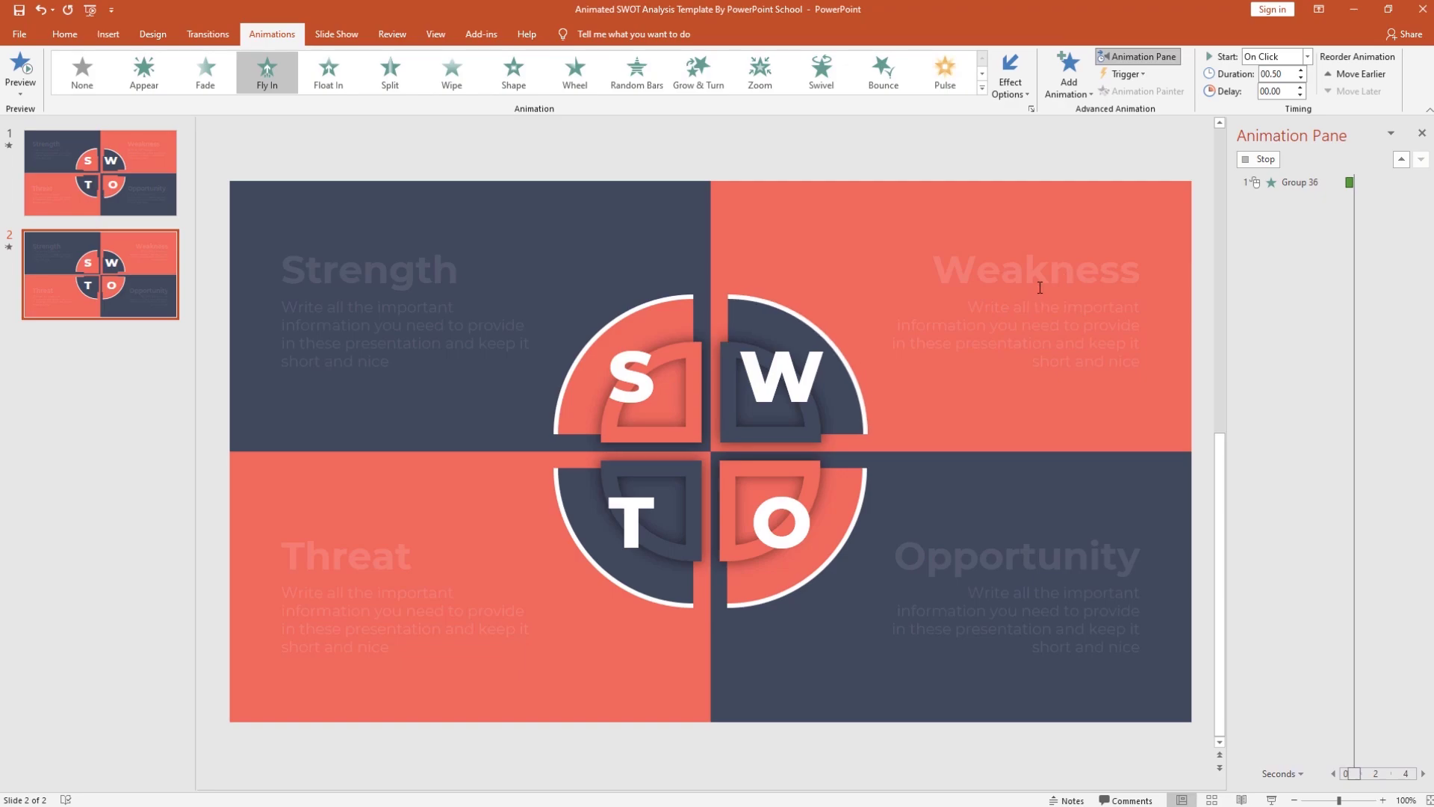
left_click(1307, 57)
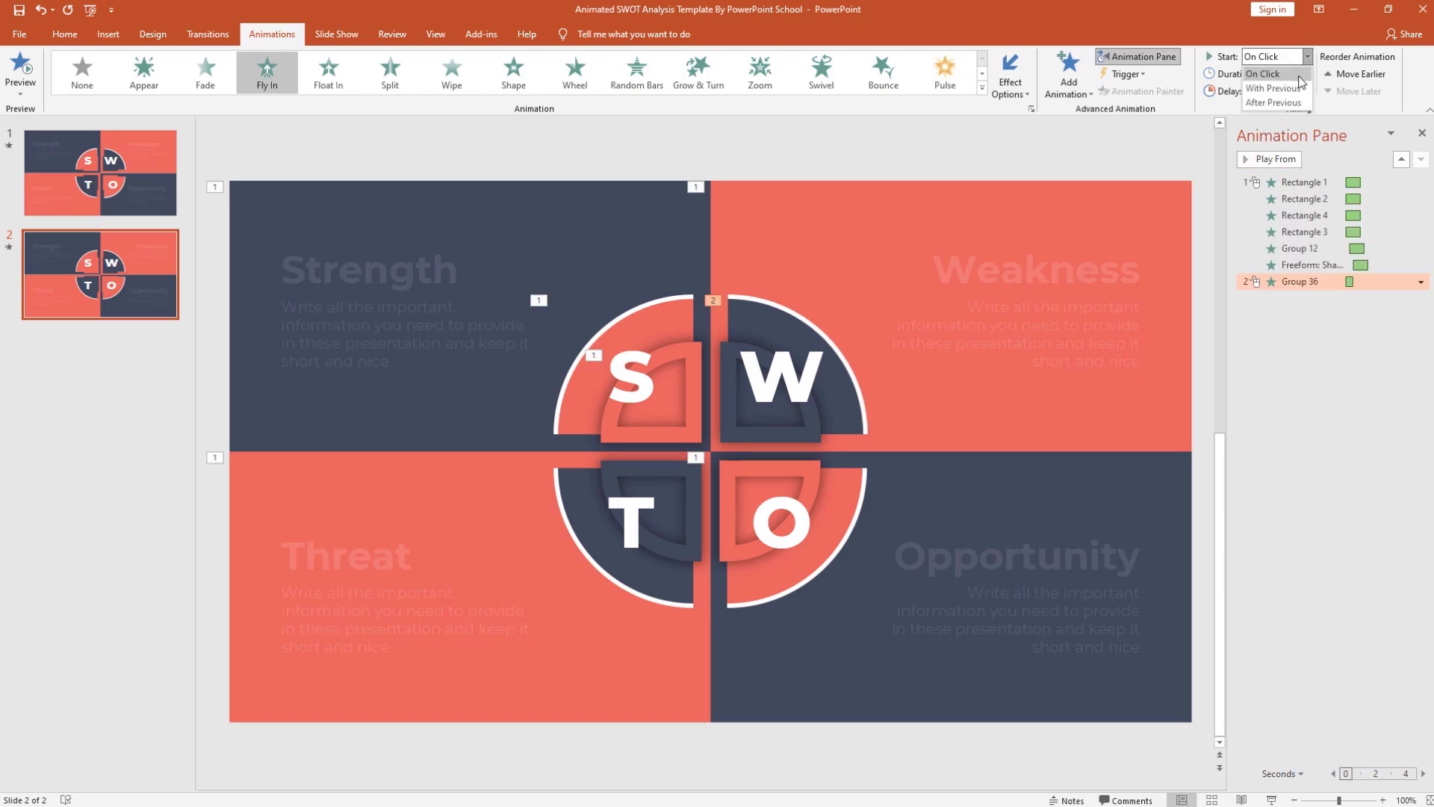
left_click(1274, 82)
Step: Set Group 36's fly-in to 1 second, 0.25 s delay, with a 0.8-second smooth end
left_click(1301, 87)
left_click(1300, 87)
left_click(1300, 71)
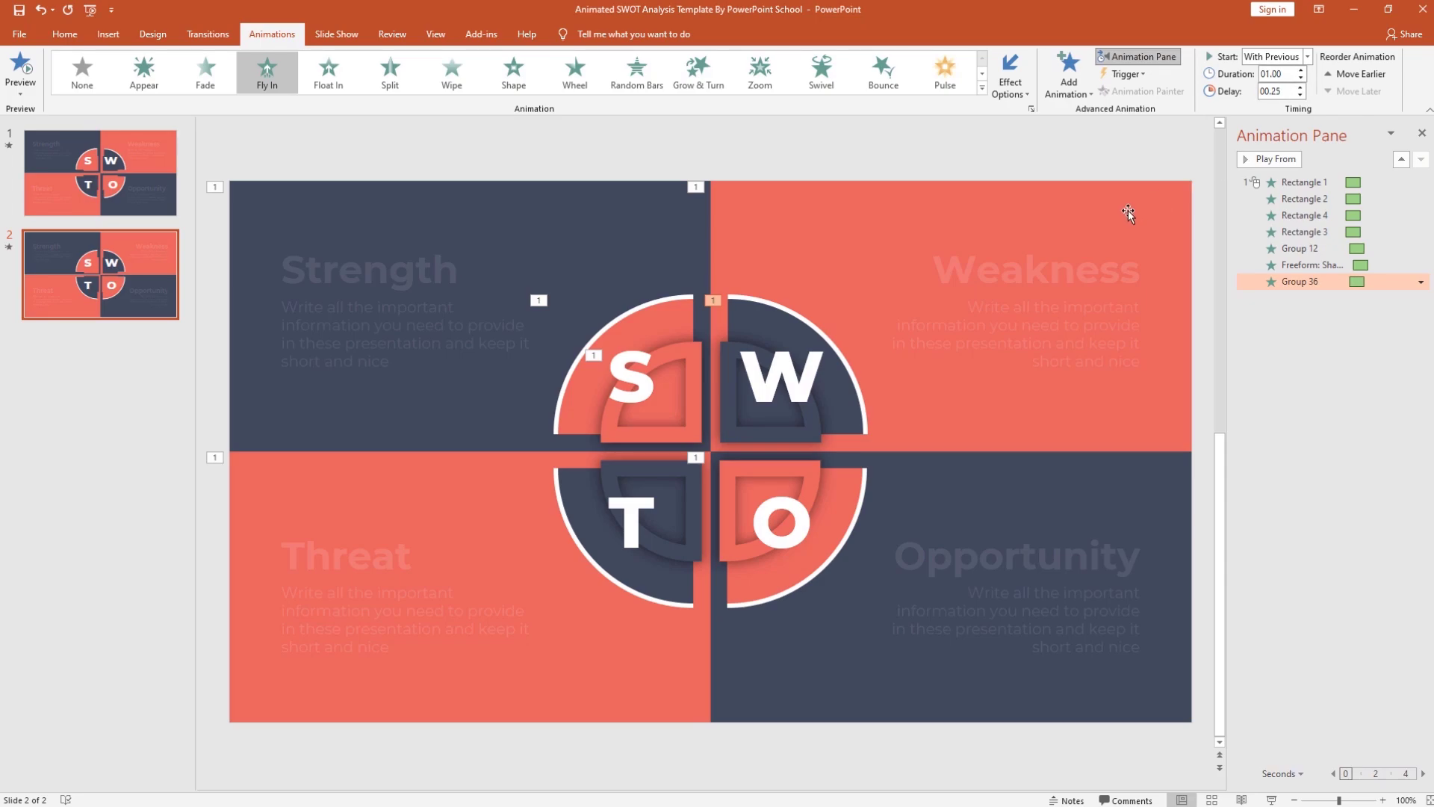
left_click(1421, 282)
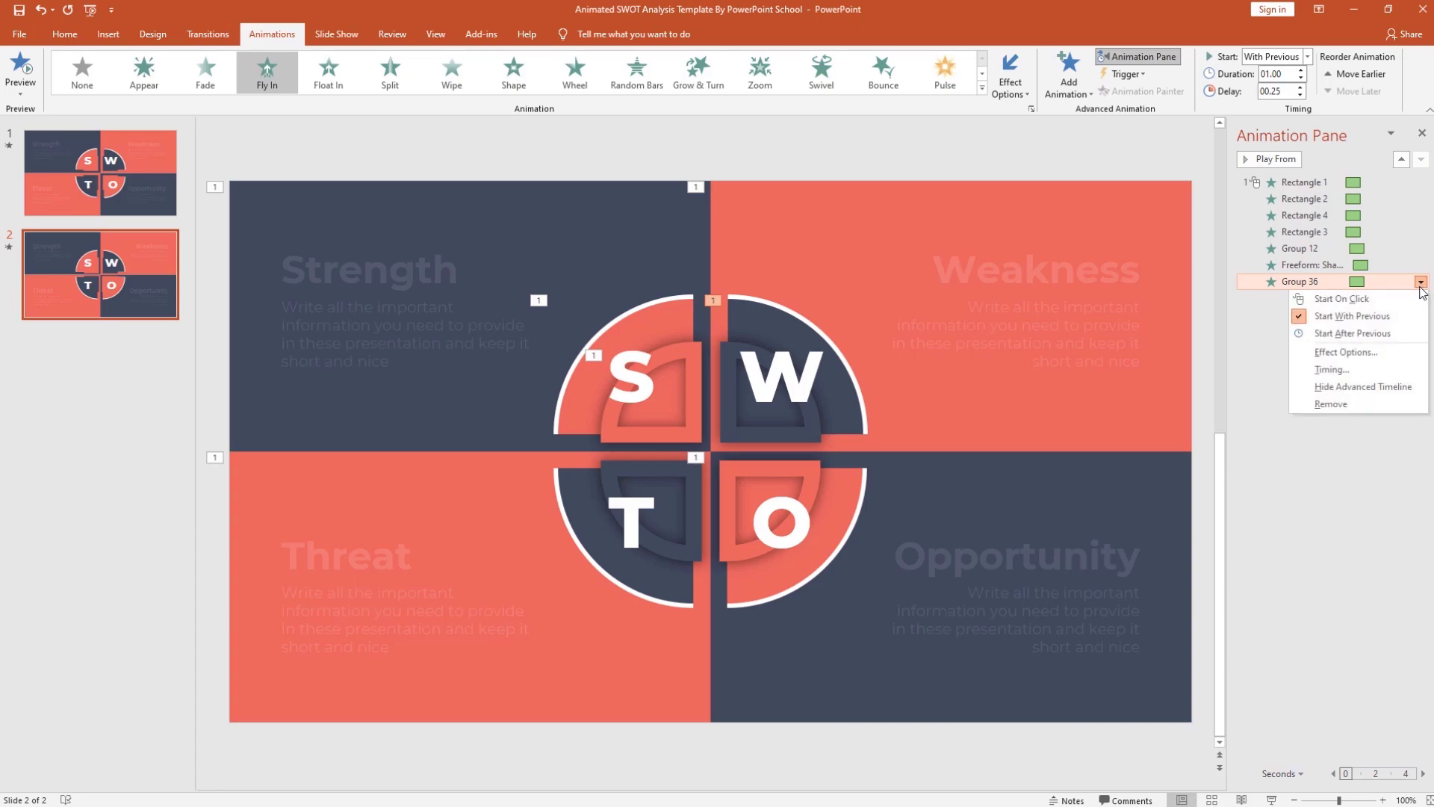
left_click(1378, 350)
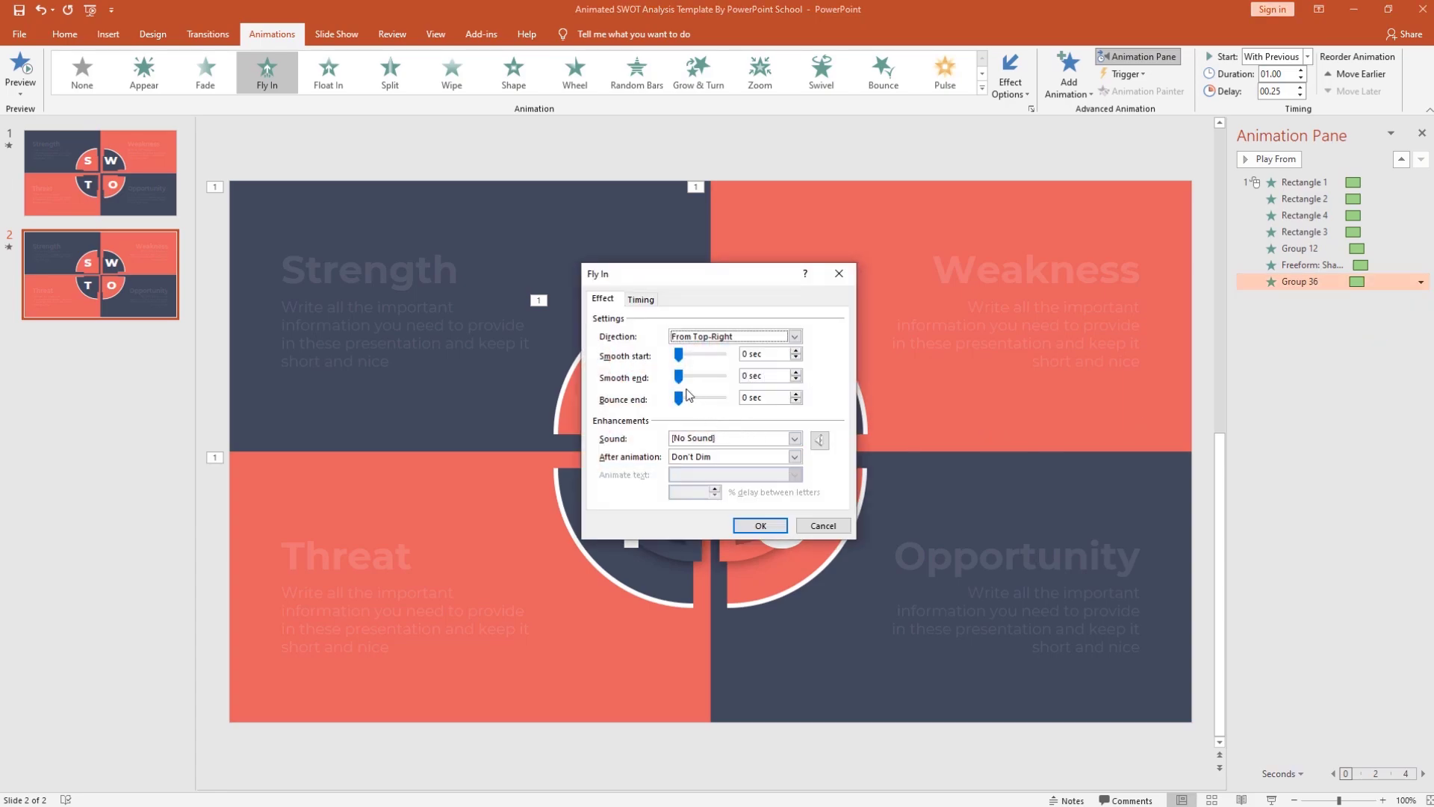
left_click_drag(679, 377, 747, 381)
left_click(784, 526)
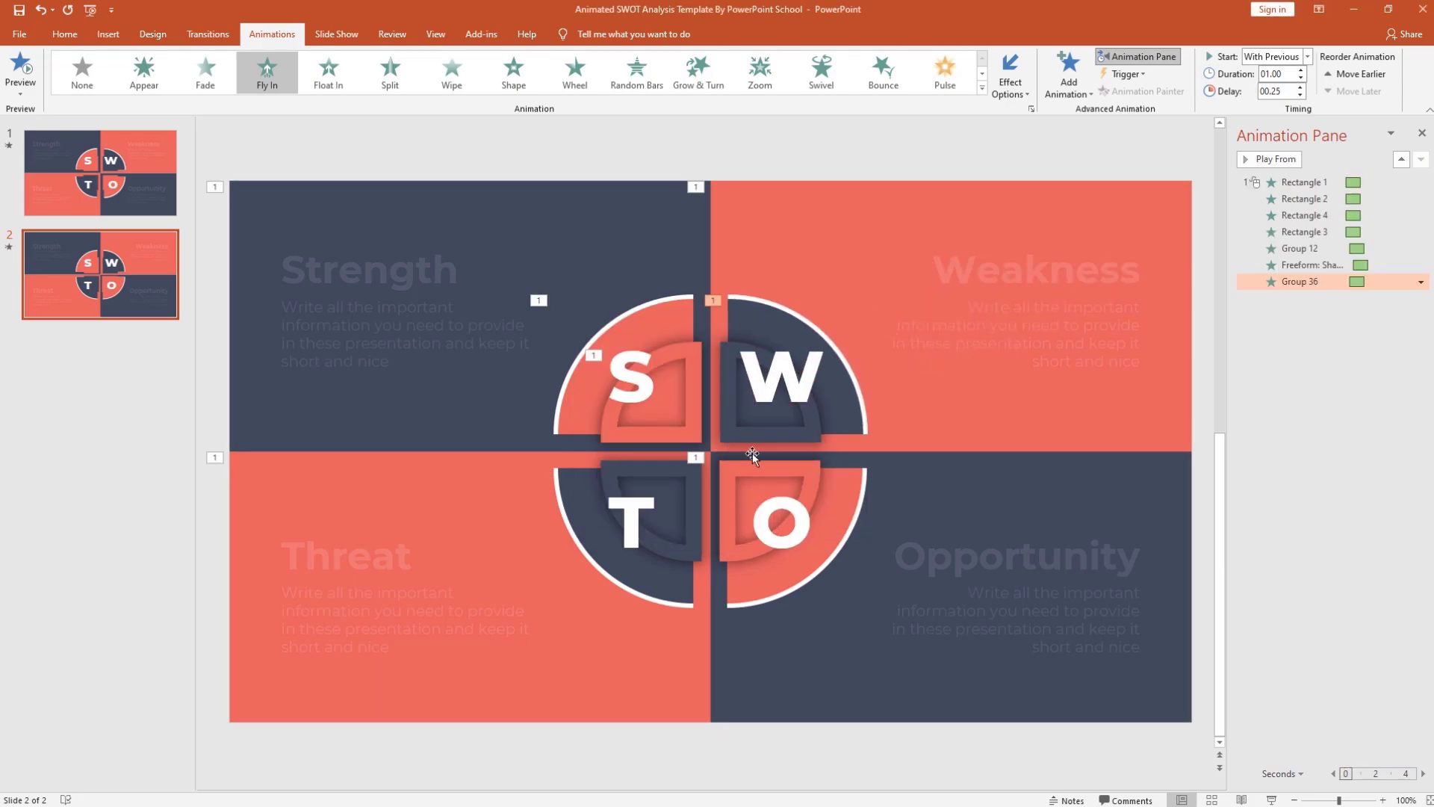
left_click(799, 438)
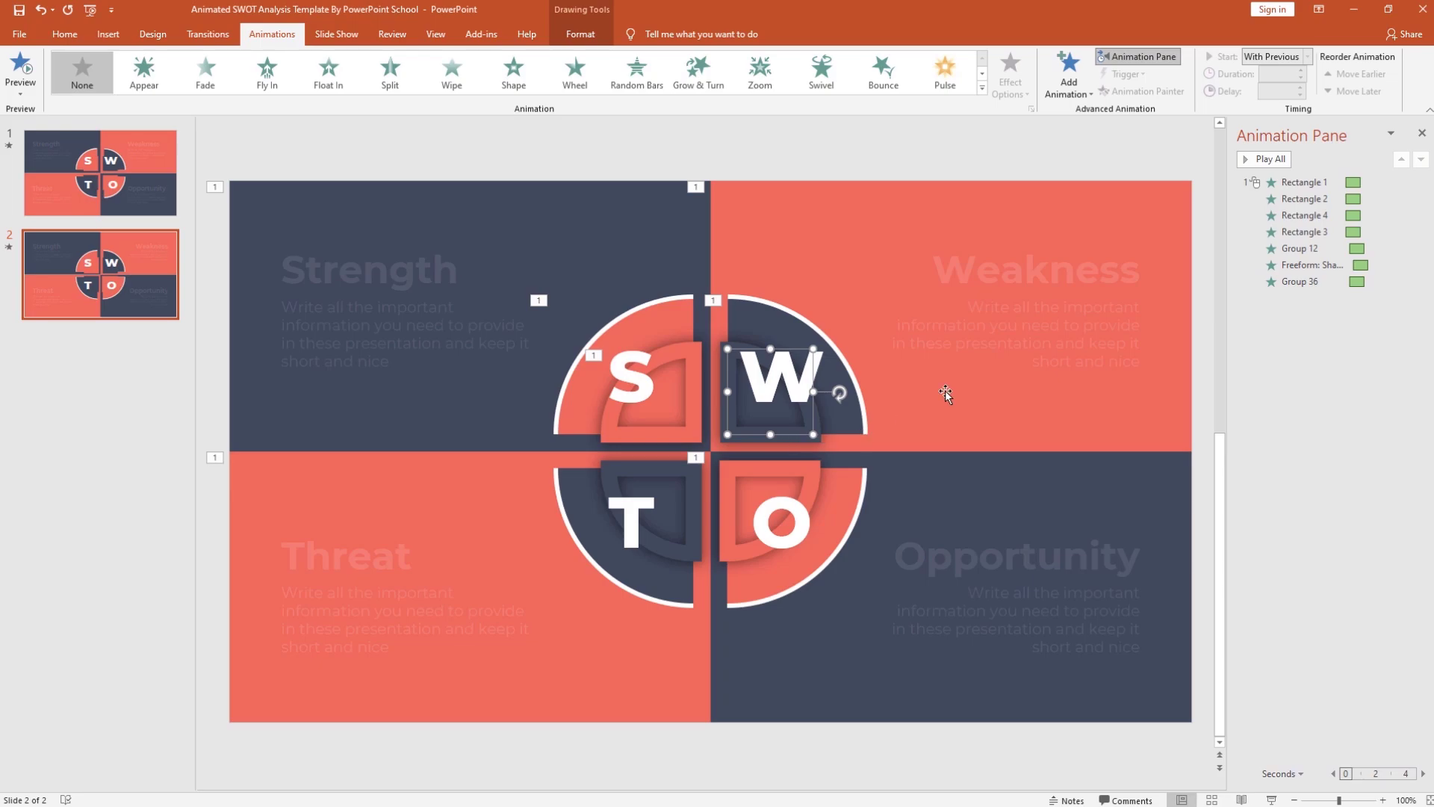
Step: Give the W freeform piece a Fly In from the top-right, starting With Previous
left_click(1069, 78)
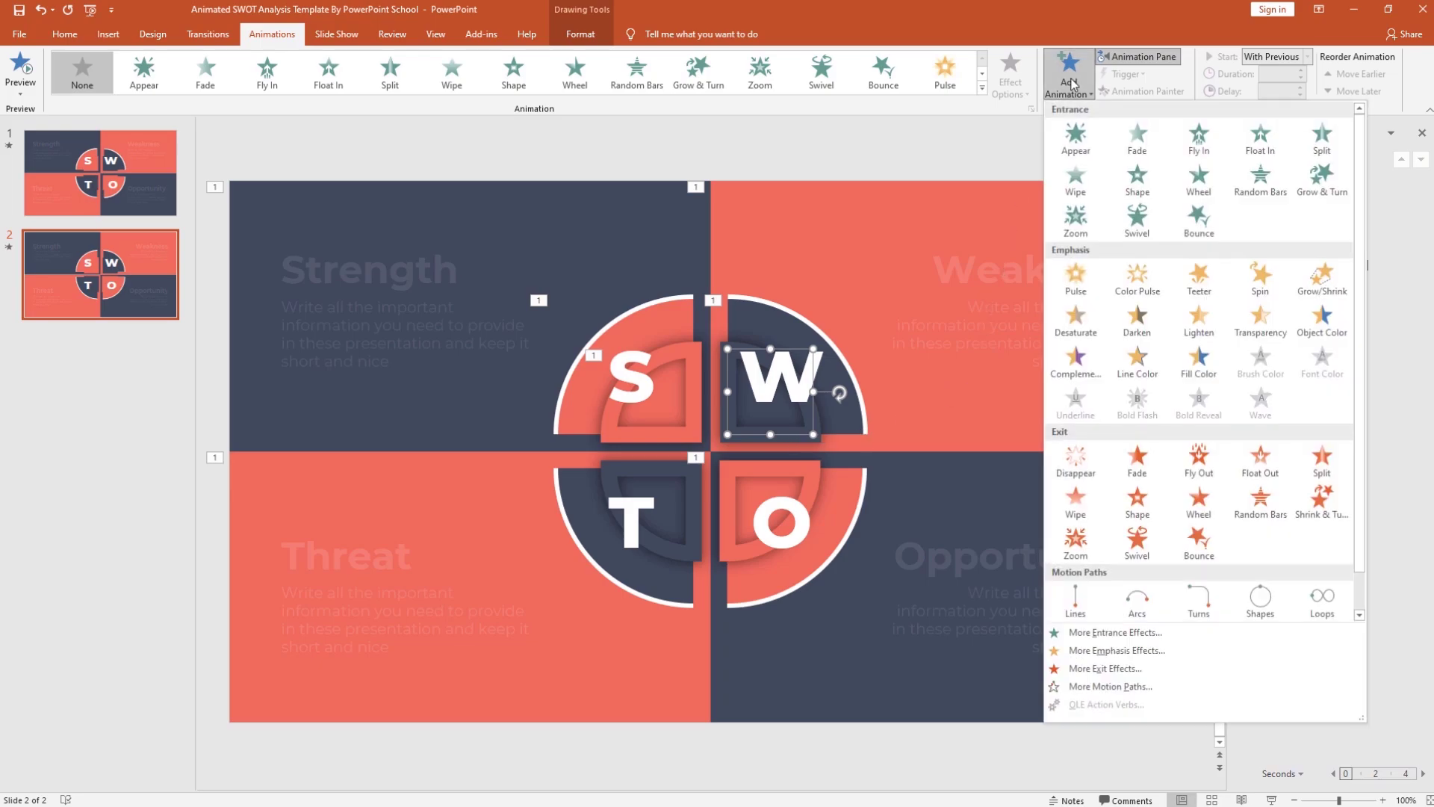
left_click(1197, 142)
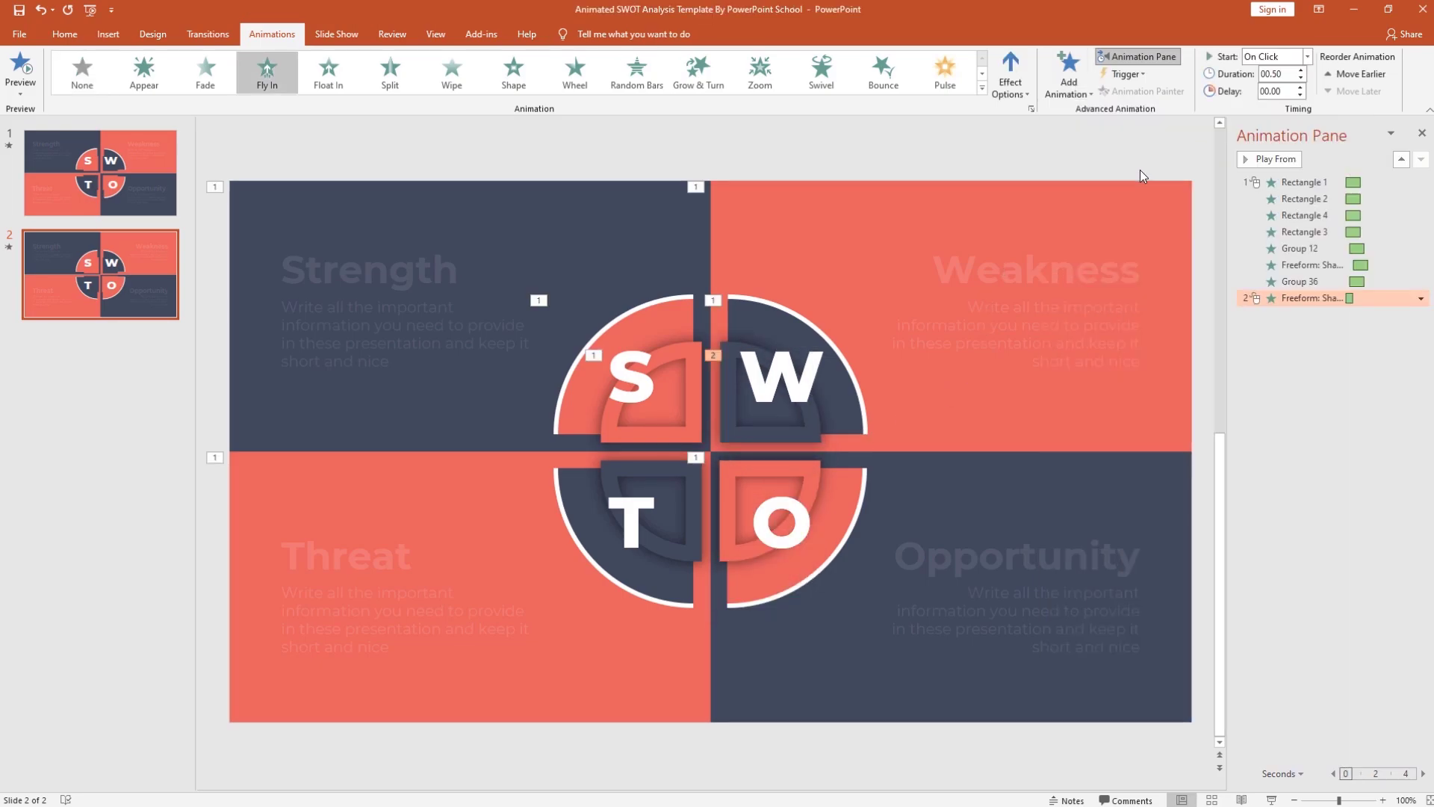
left_click(1019, 95)
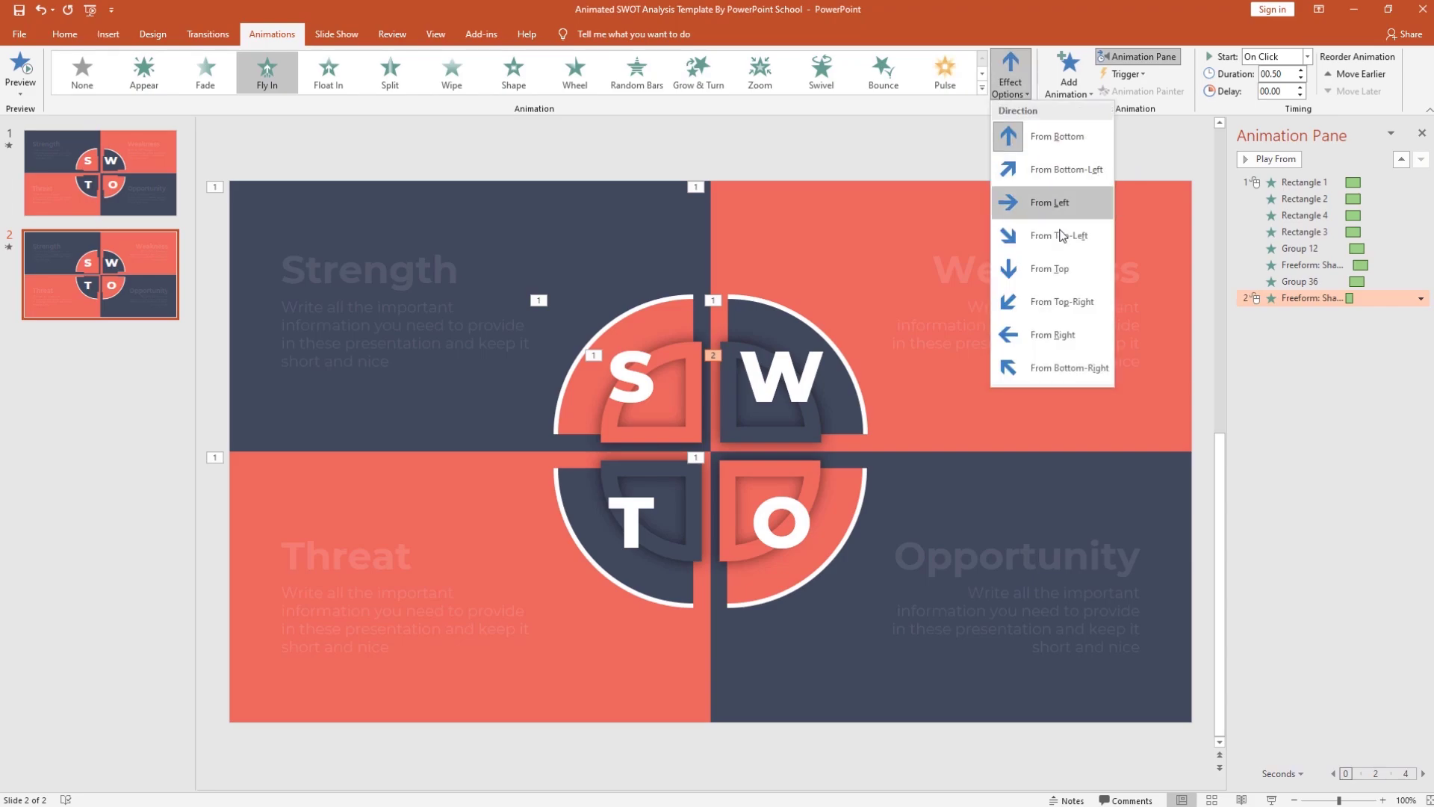
left_click(1063, 301)
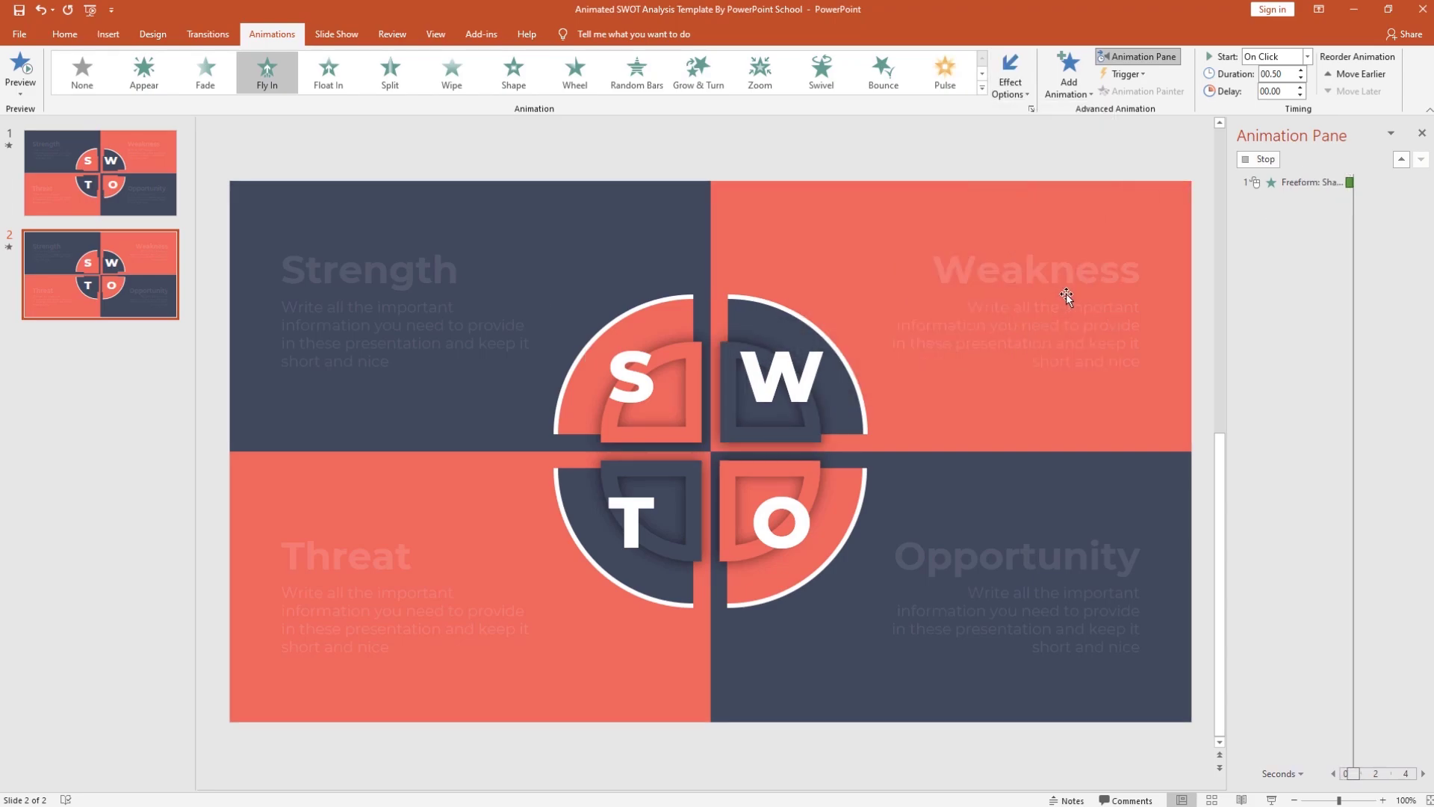
left_click(1306, 57)
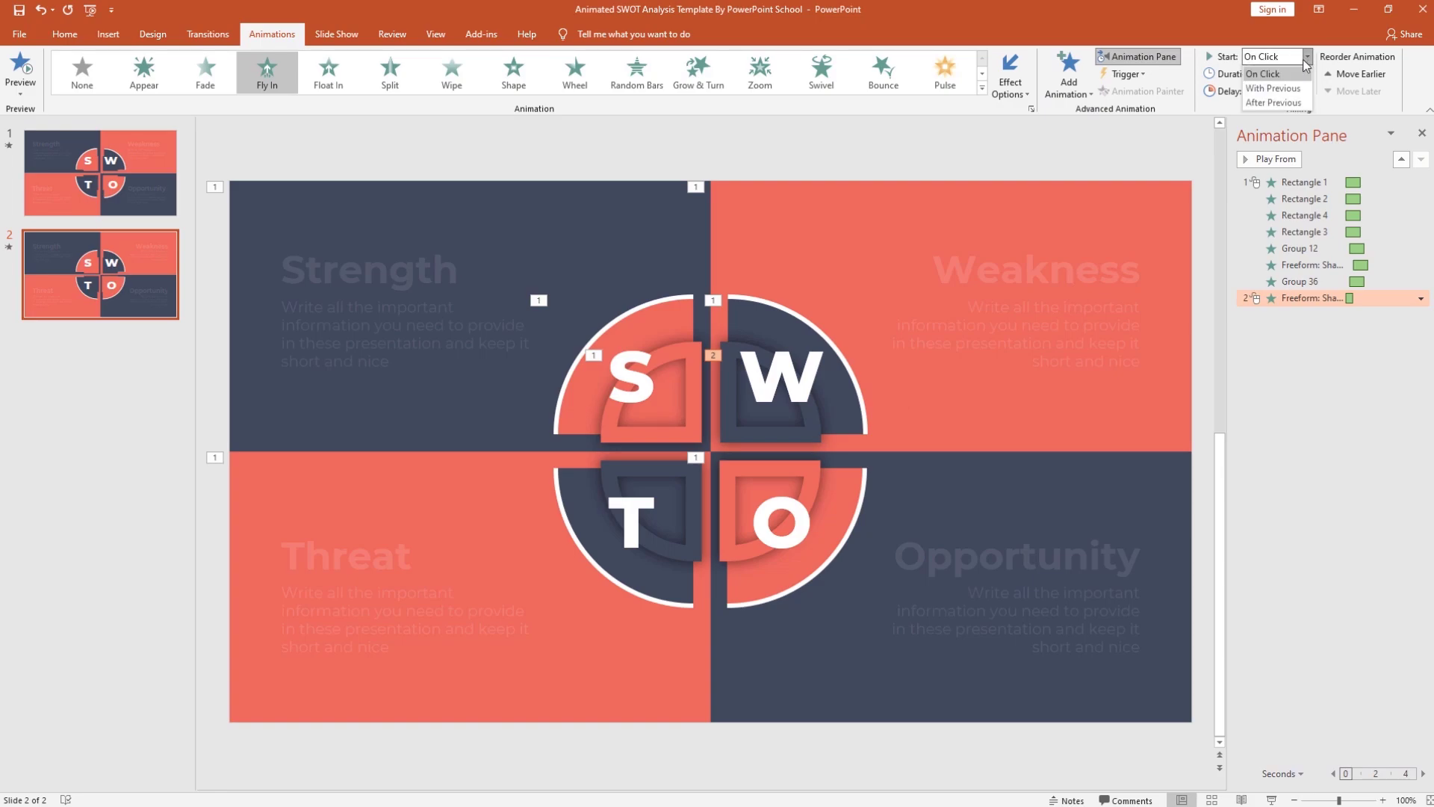
left_click(1294, 90)
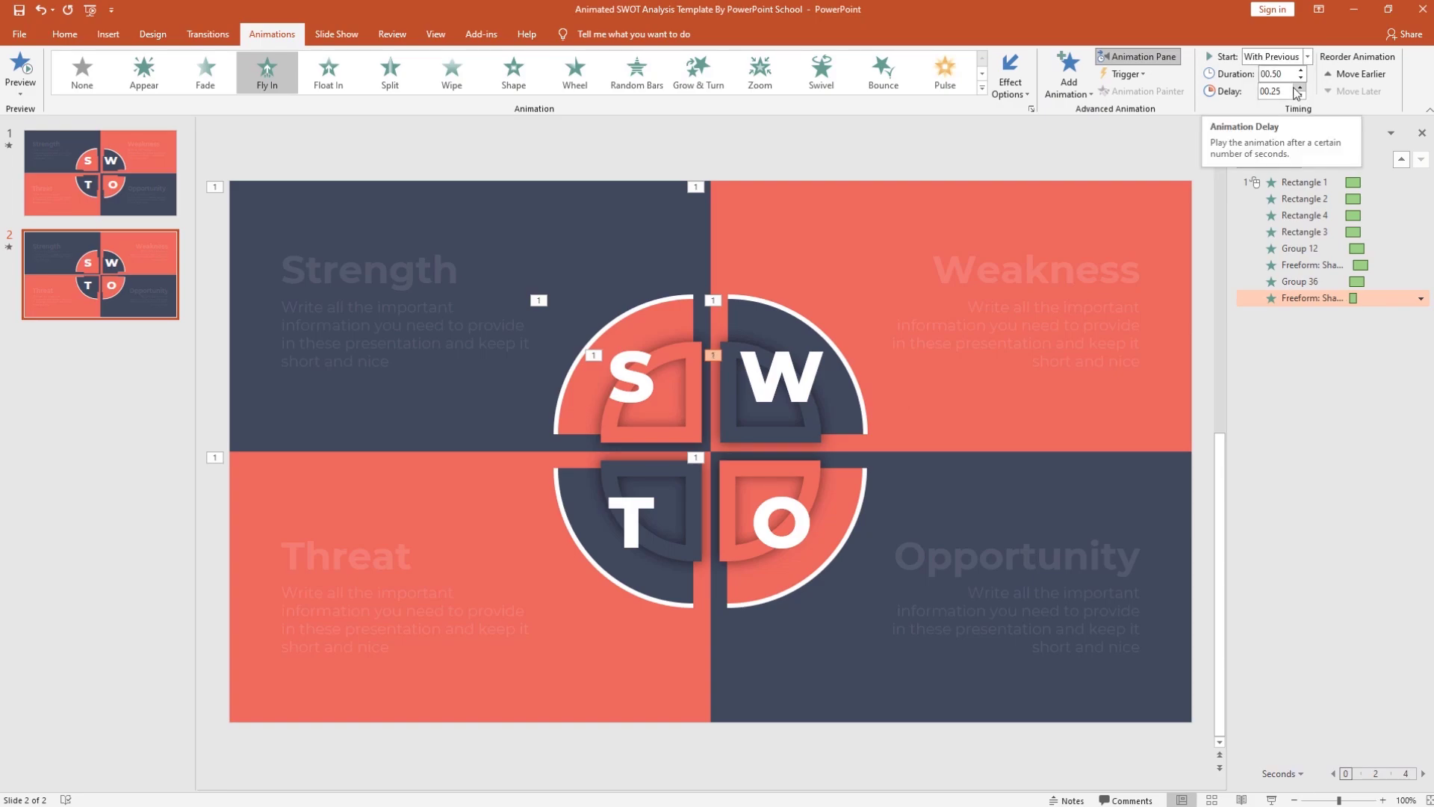
Step: Set the W piece fly-in to 1 second, 0.50 s delay, with a 1-second smooth end
left_click(1301, 70)
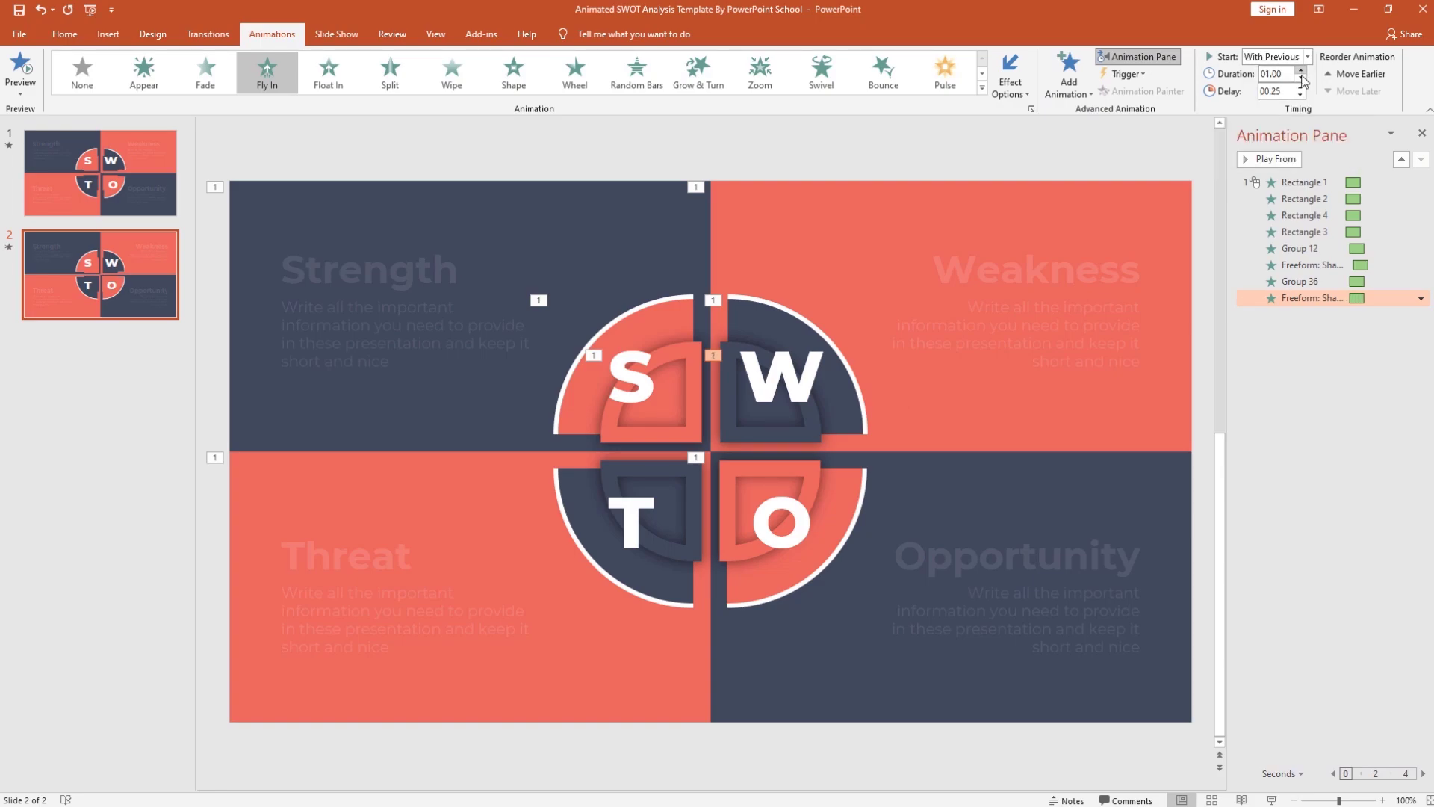
left_click(1300, 88)
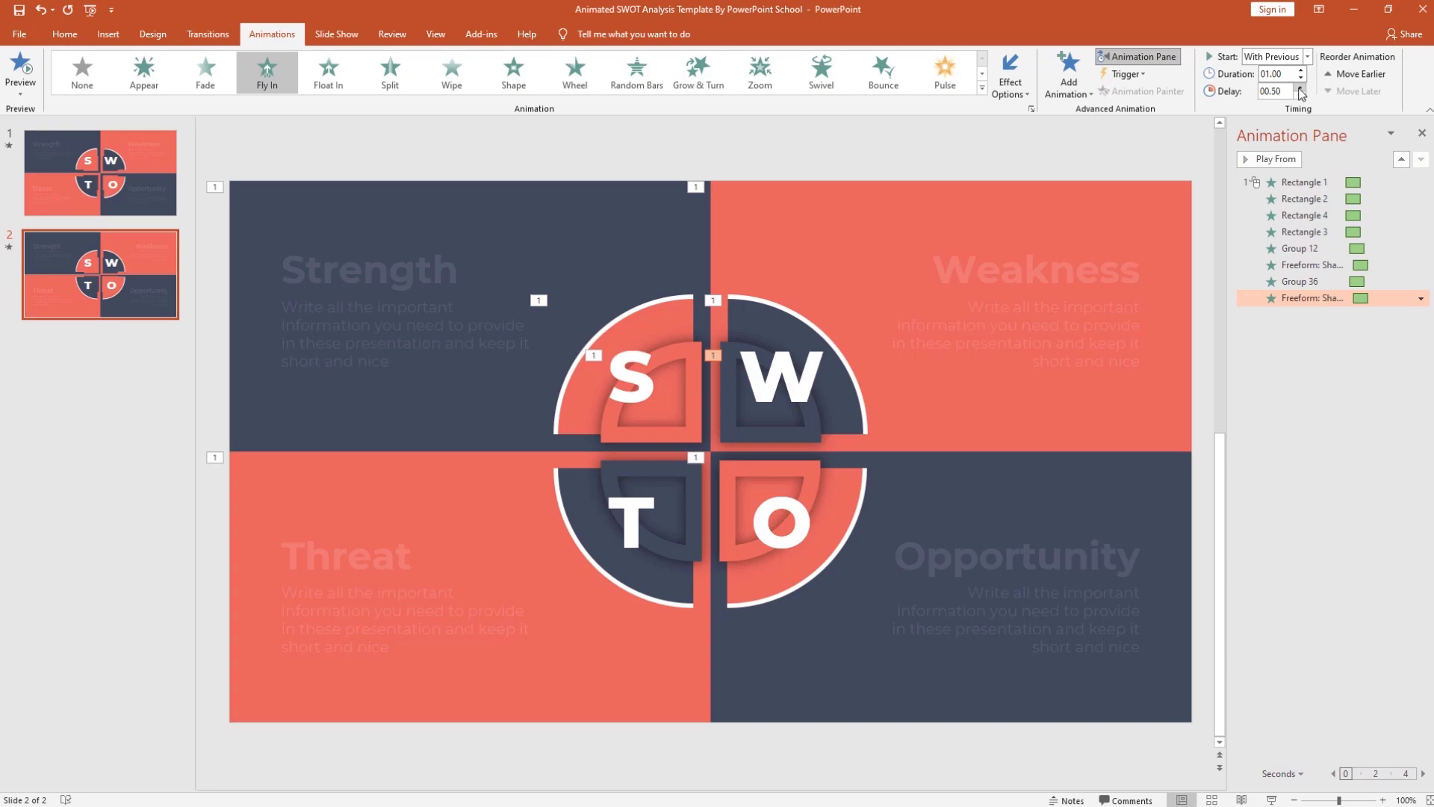
left_click(1421, 298)
left_click(1370, 372)
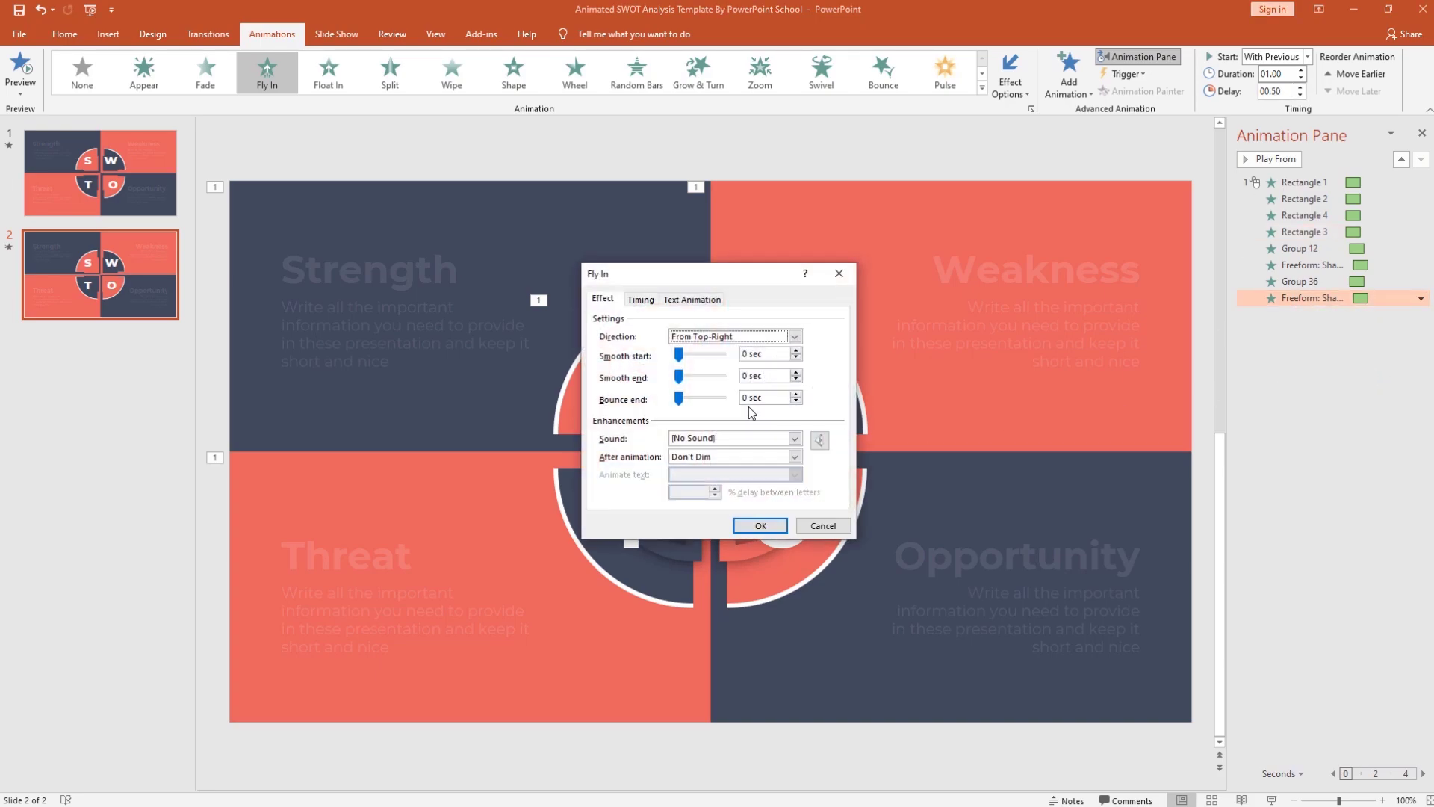
left_click_drag(681, 380, 766, 396)
left_click(772, 523)
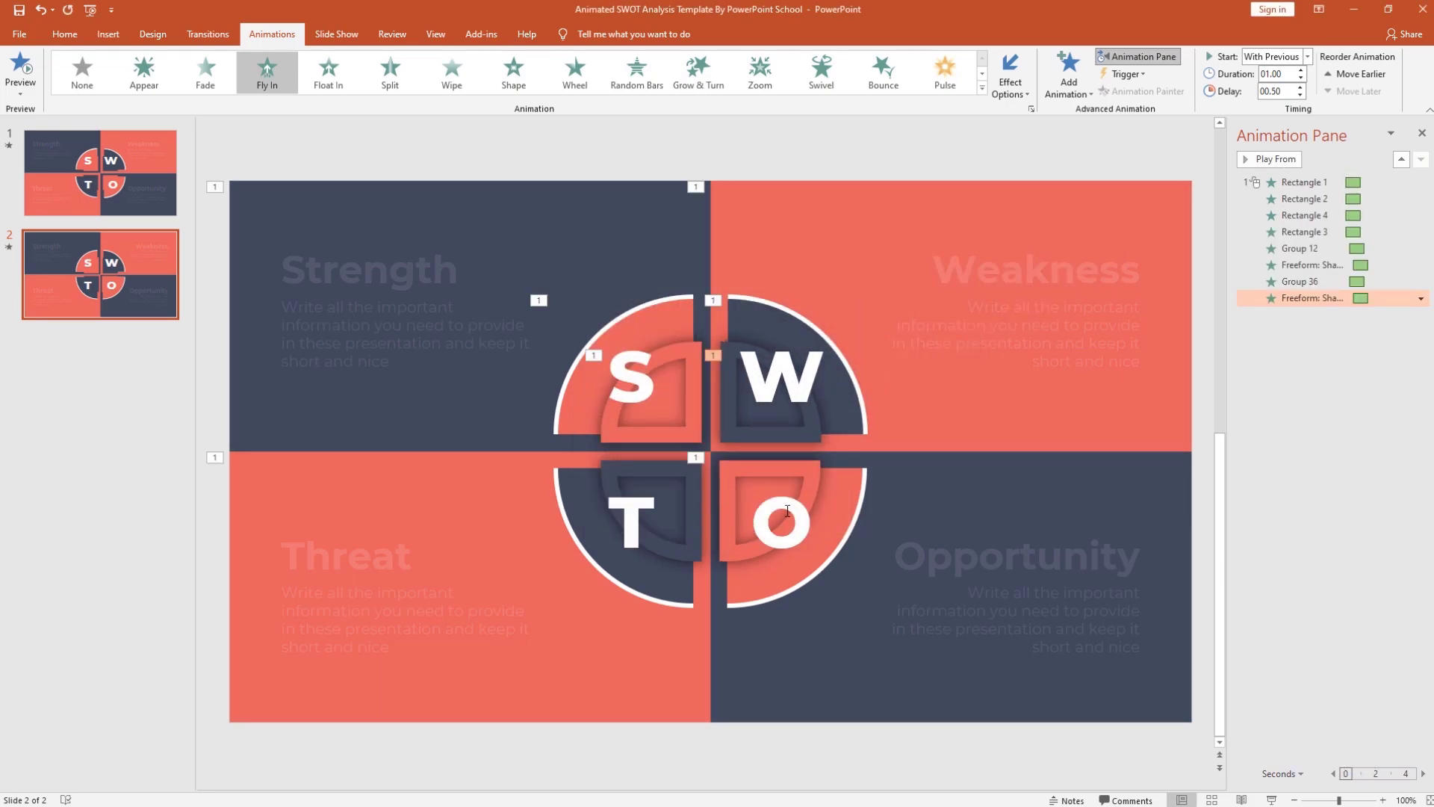
left_click(849, 493)
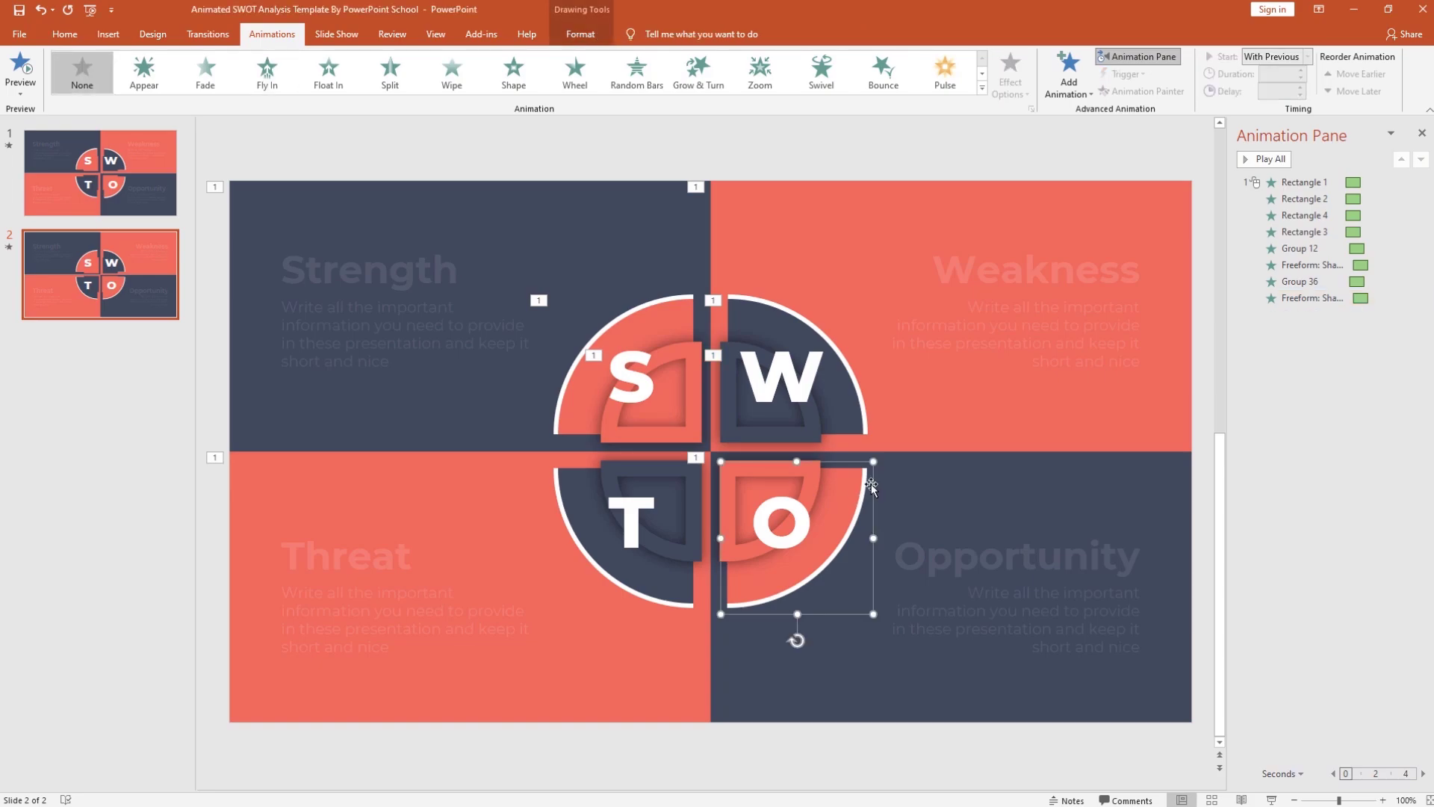
left_click(1068, 74)
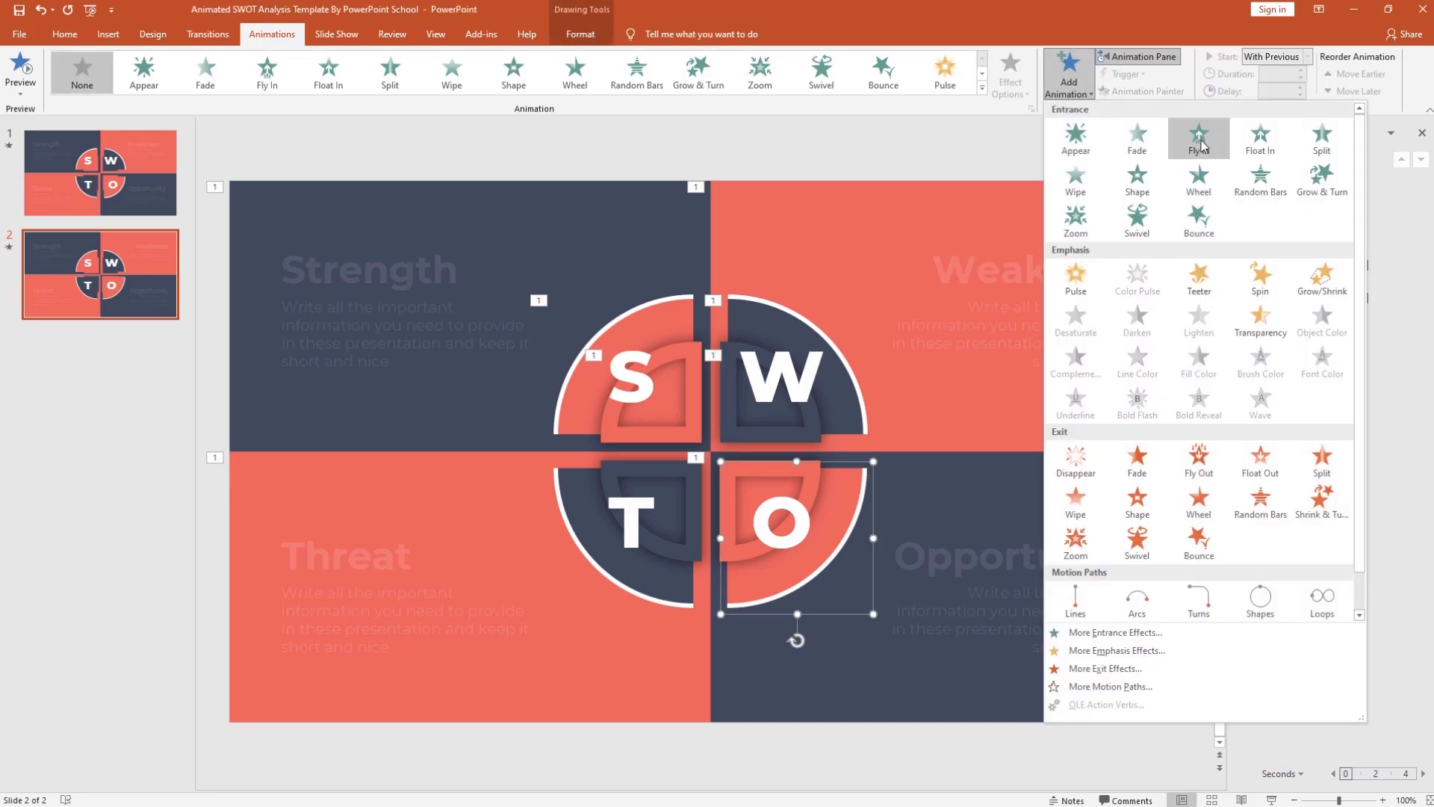
Step: Give the O quarter a Fly In from the bottom-right, starting With Previous
left_click(1199, 138)
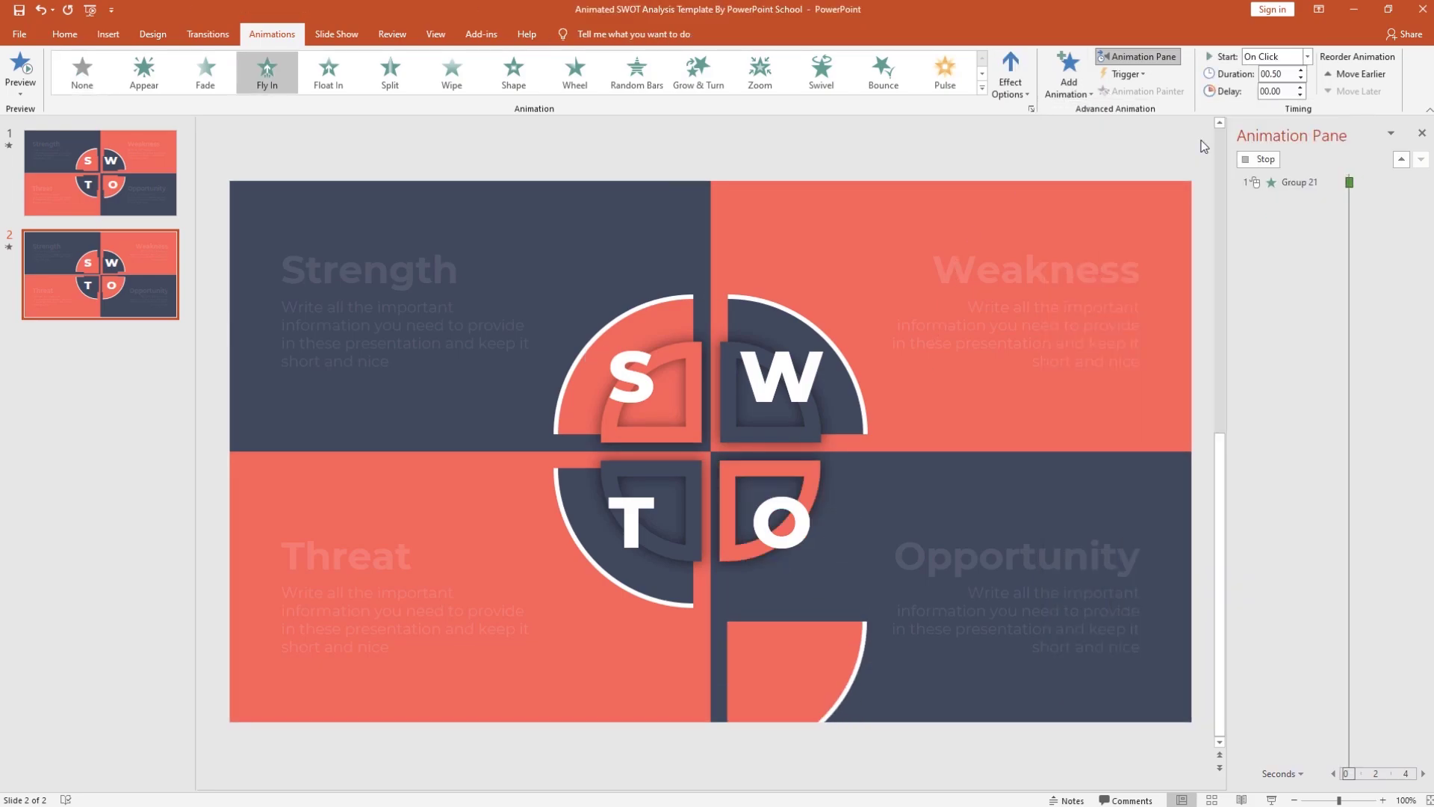
left_click(1013, 97)
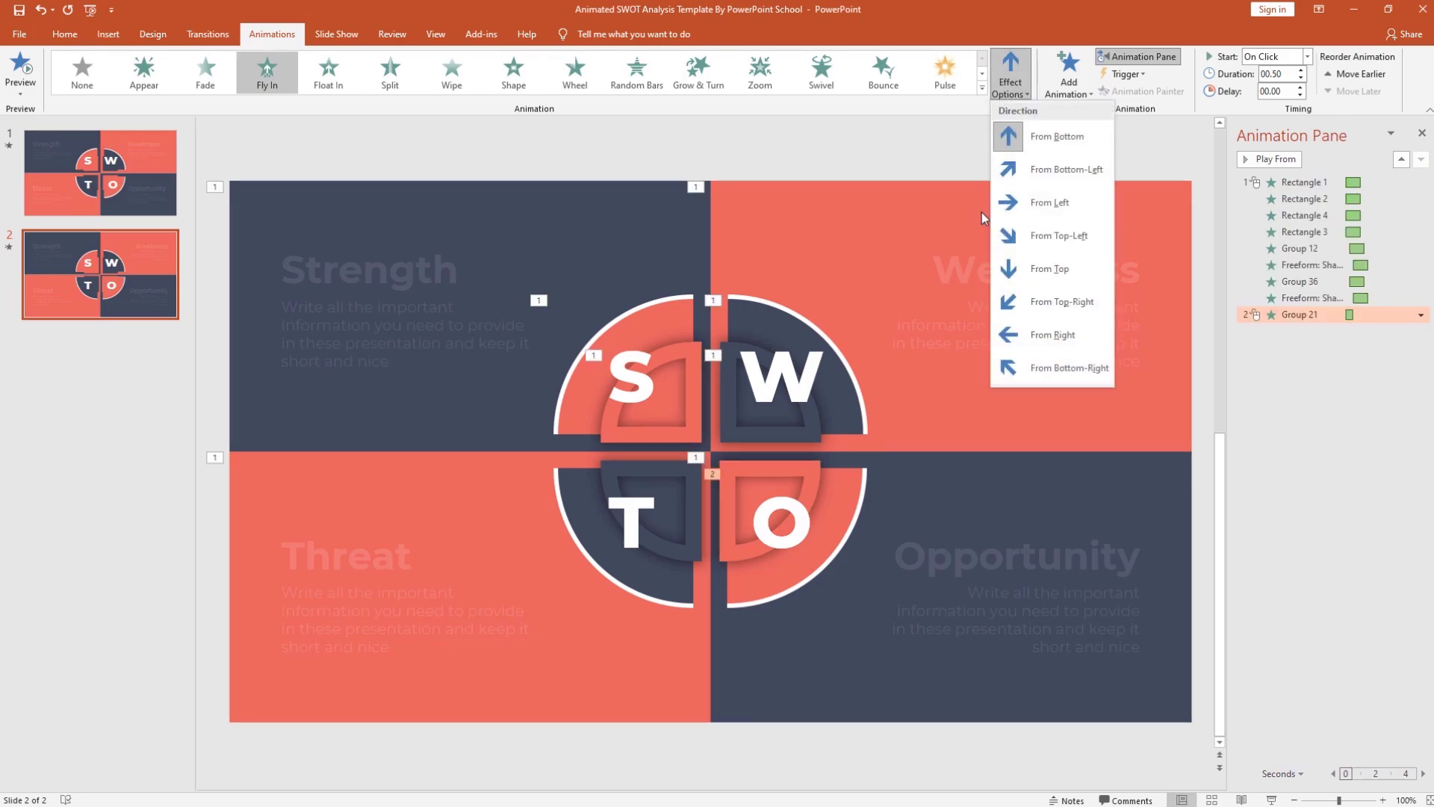
left_click(1070, 368)
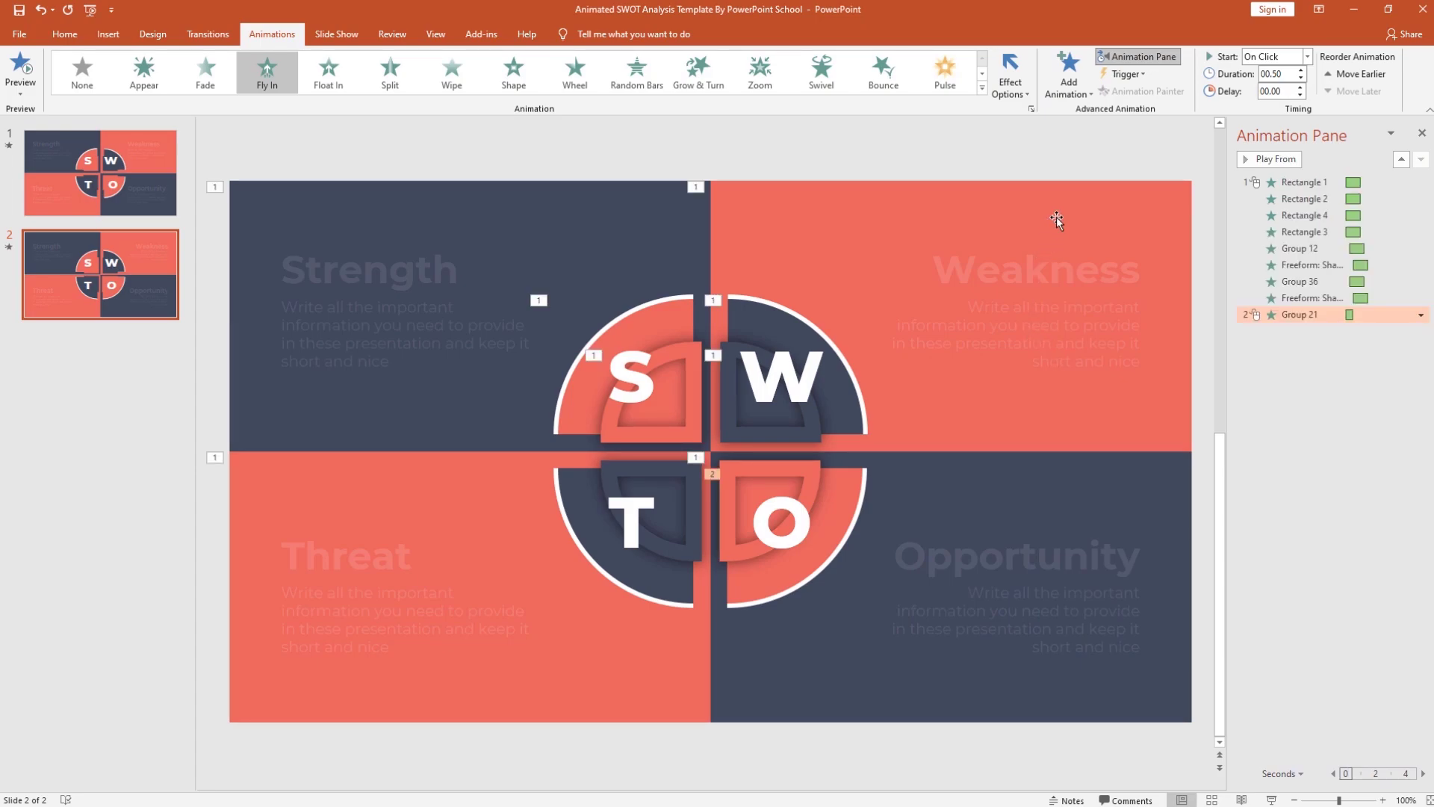
left_click(1308, 56)
left_click(1274, 71)
Step: Set the O quarter fly-in to 1 second, 0.25 s delay, with a 1-second smooth end
left_click(1301, 87)
left_click(1300, 87)
left_click(1421, 315)
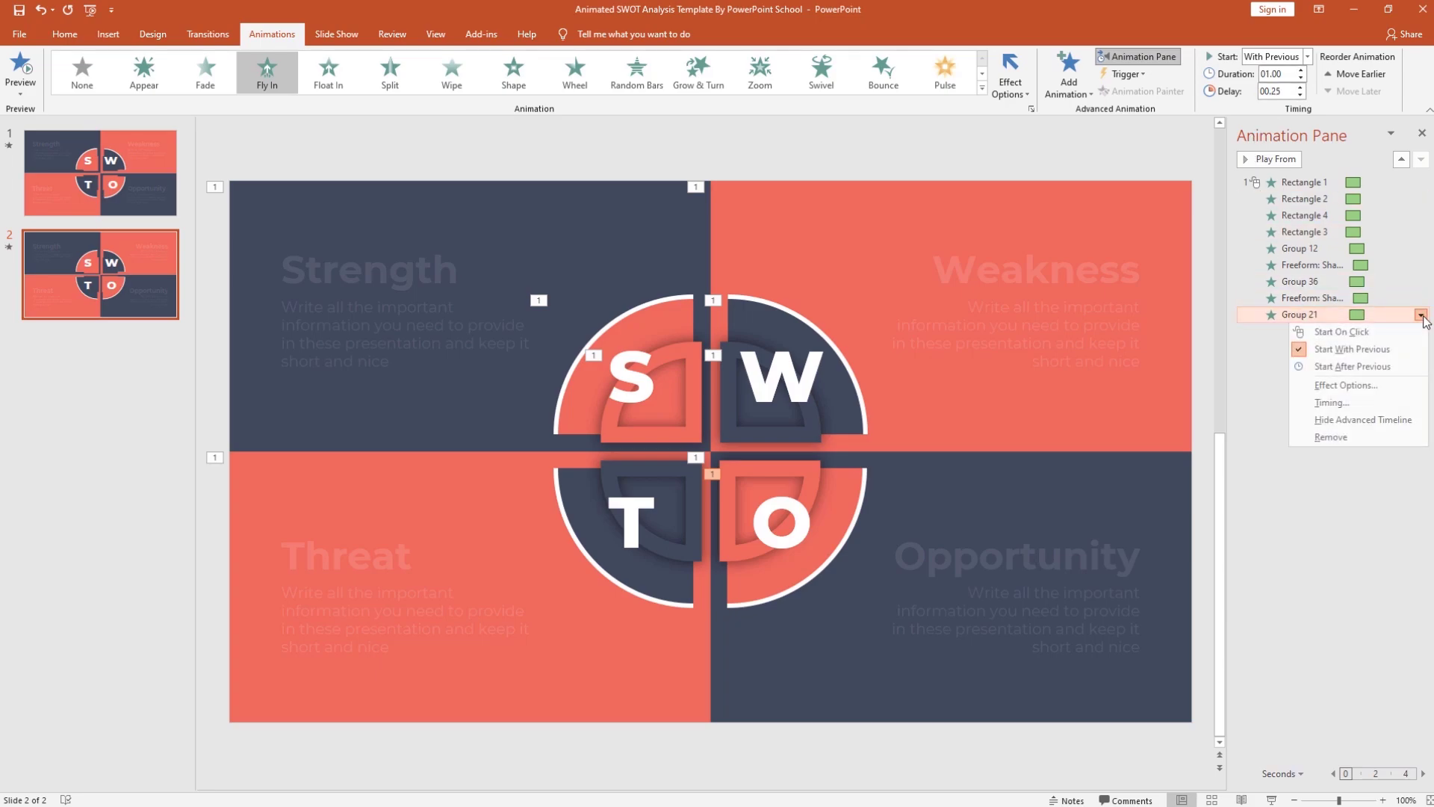
left_click(1368, 389)
left_click(702, 382)
left_click_drag(702, 385, 744, 379)
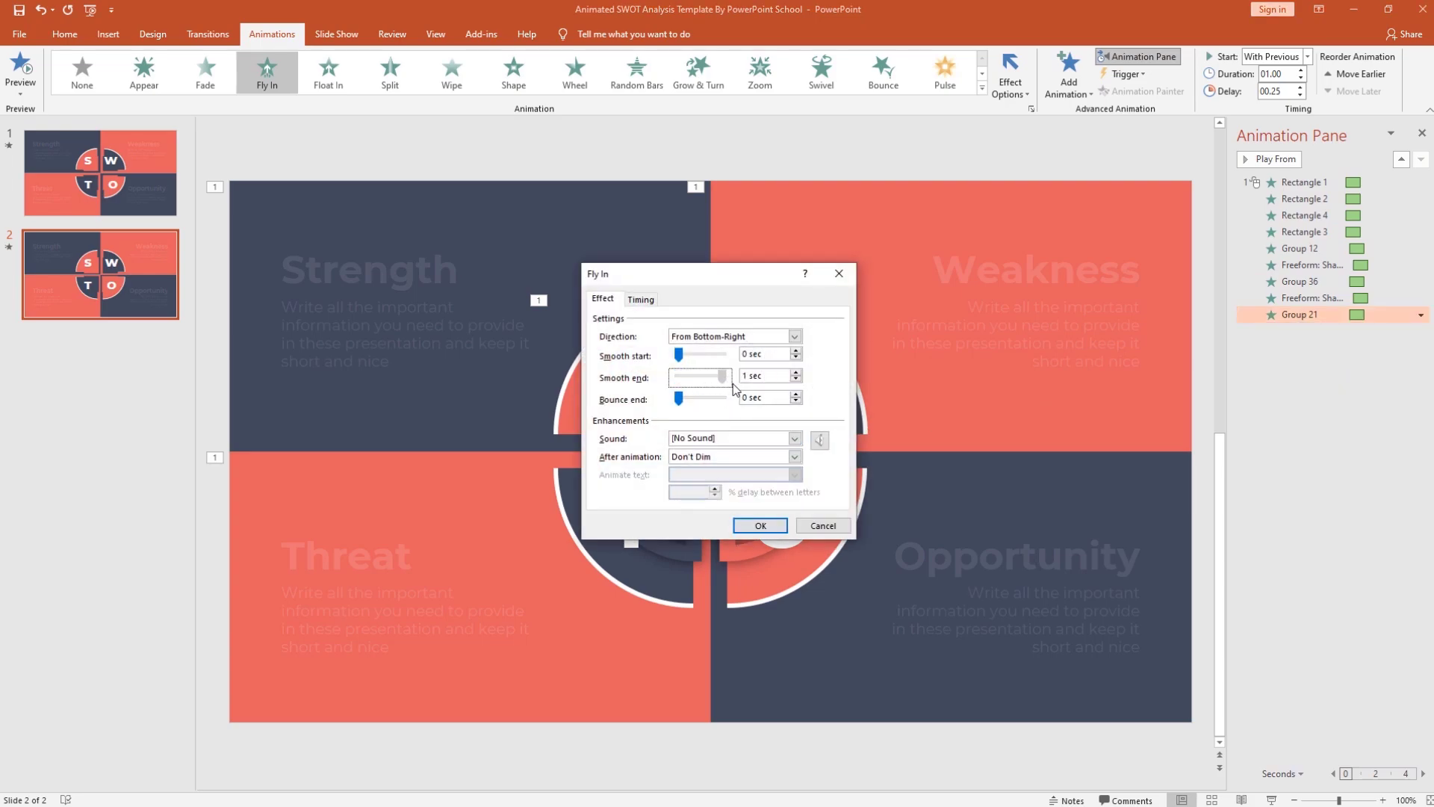
left_click(760, 526)
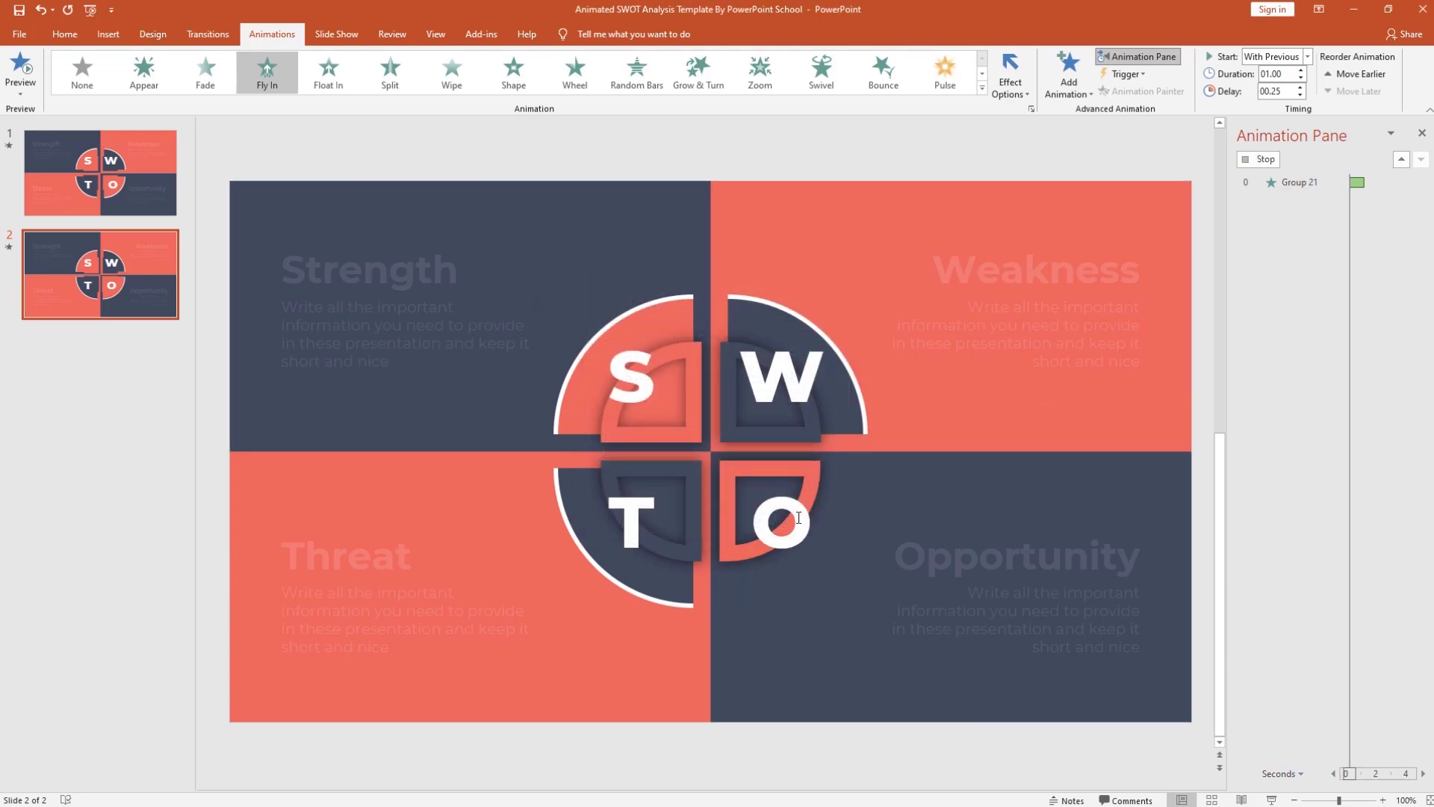
left_click(810, 469)
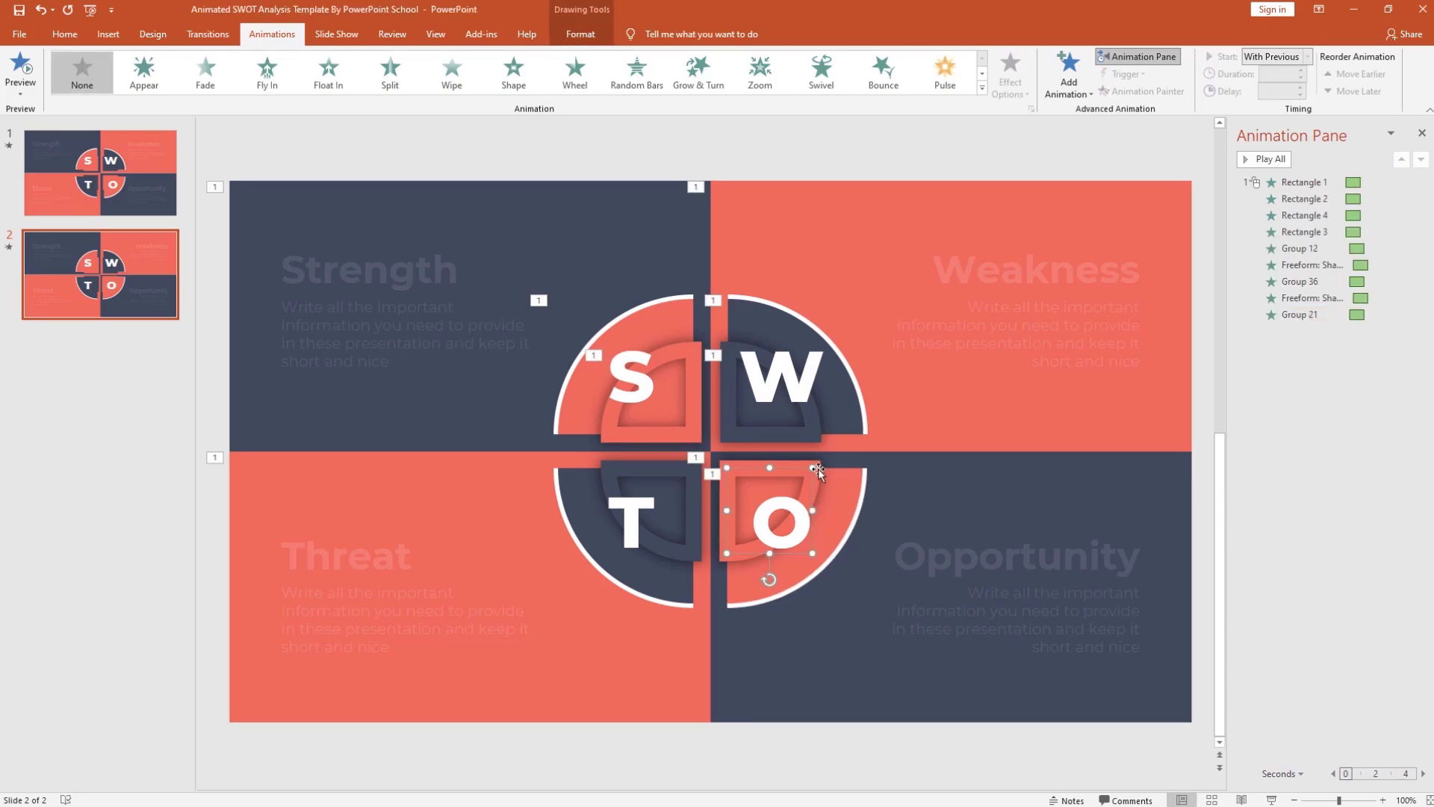
Step: Add a Fly In entrance to the inner O piece, flying from the bottom-right
left_click(1069, 75)
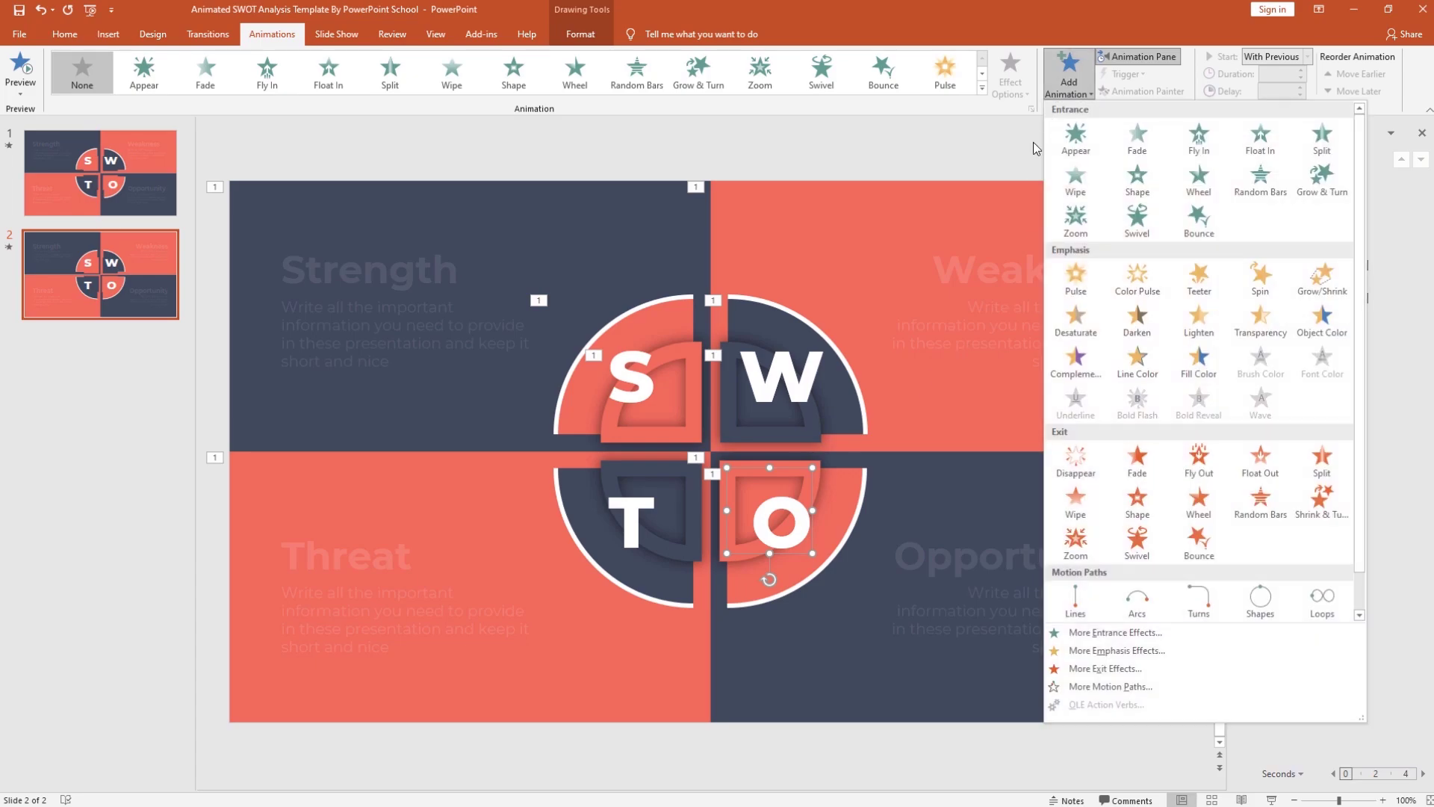
left_click(1193, 143)
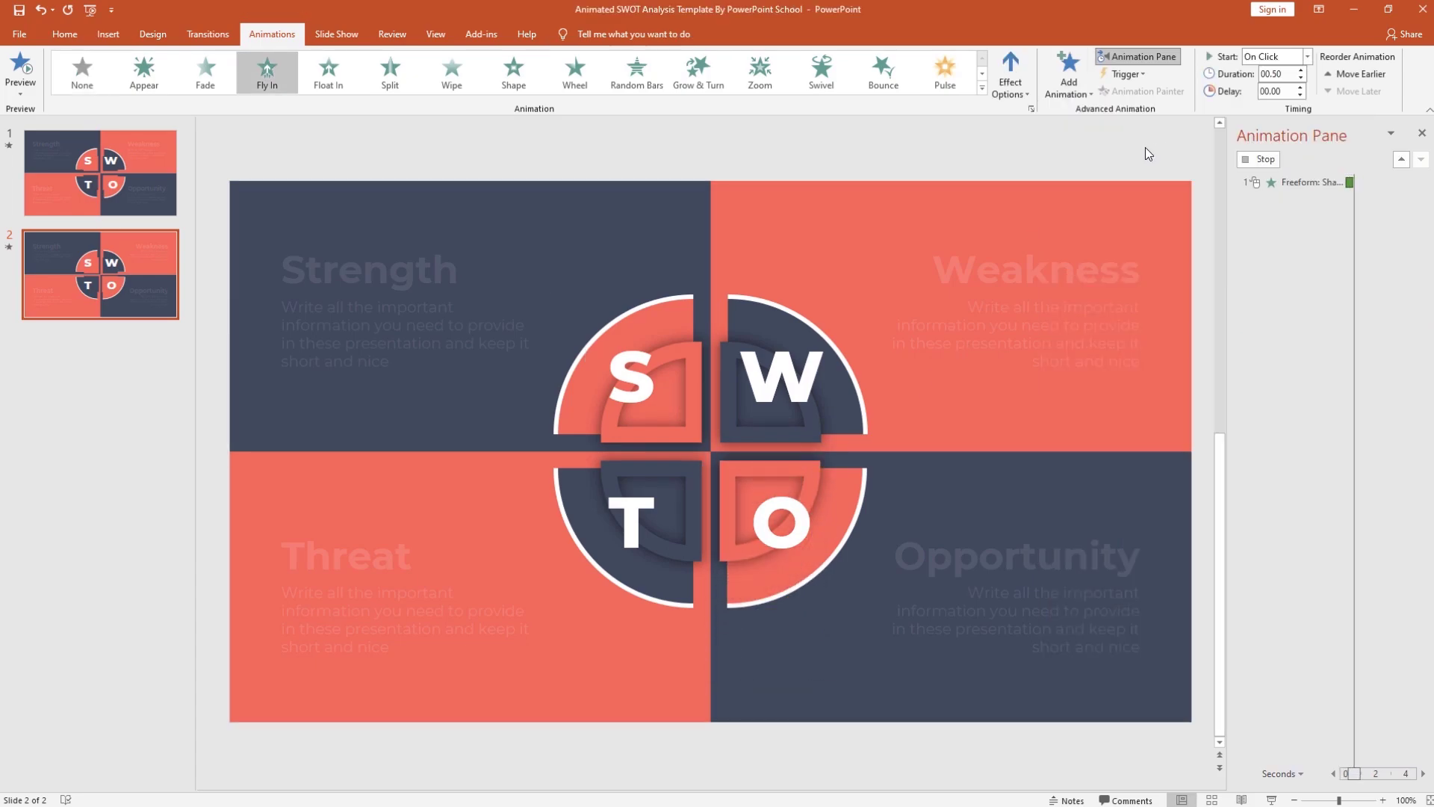
left_click(1016, 88)
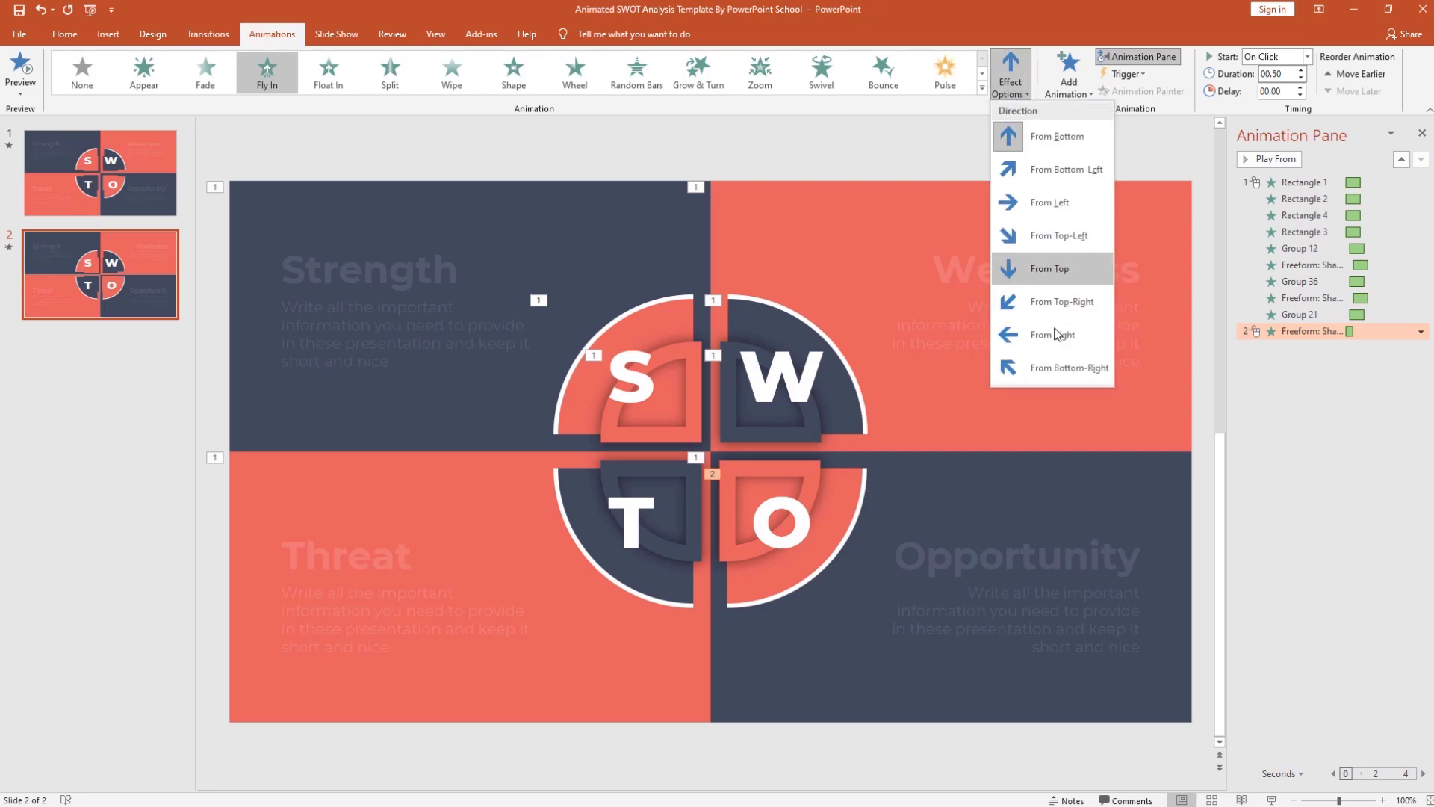
left_click(1055, 365)
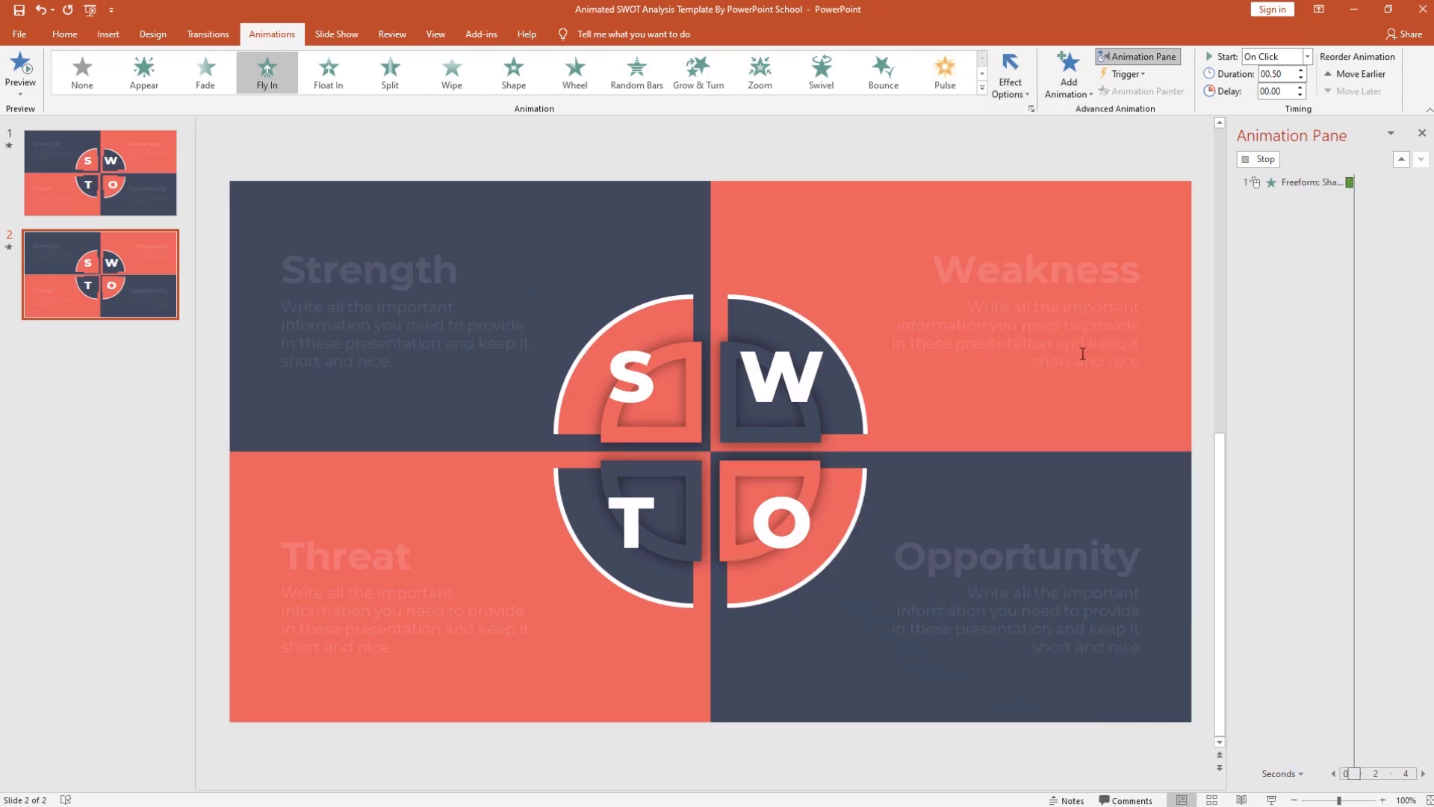
Step: Start the O piece's animation With Previous, lasting 1.00 s after a 0.50 s delay
left_click(1307, 56)
left_click(1272, 86)
left_click(1300, 87)
left_click(1301, 69)
left_click(1301, 69)
left_click(1301, 87)
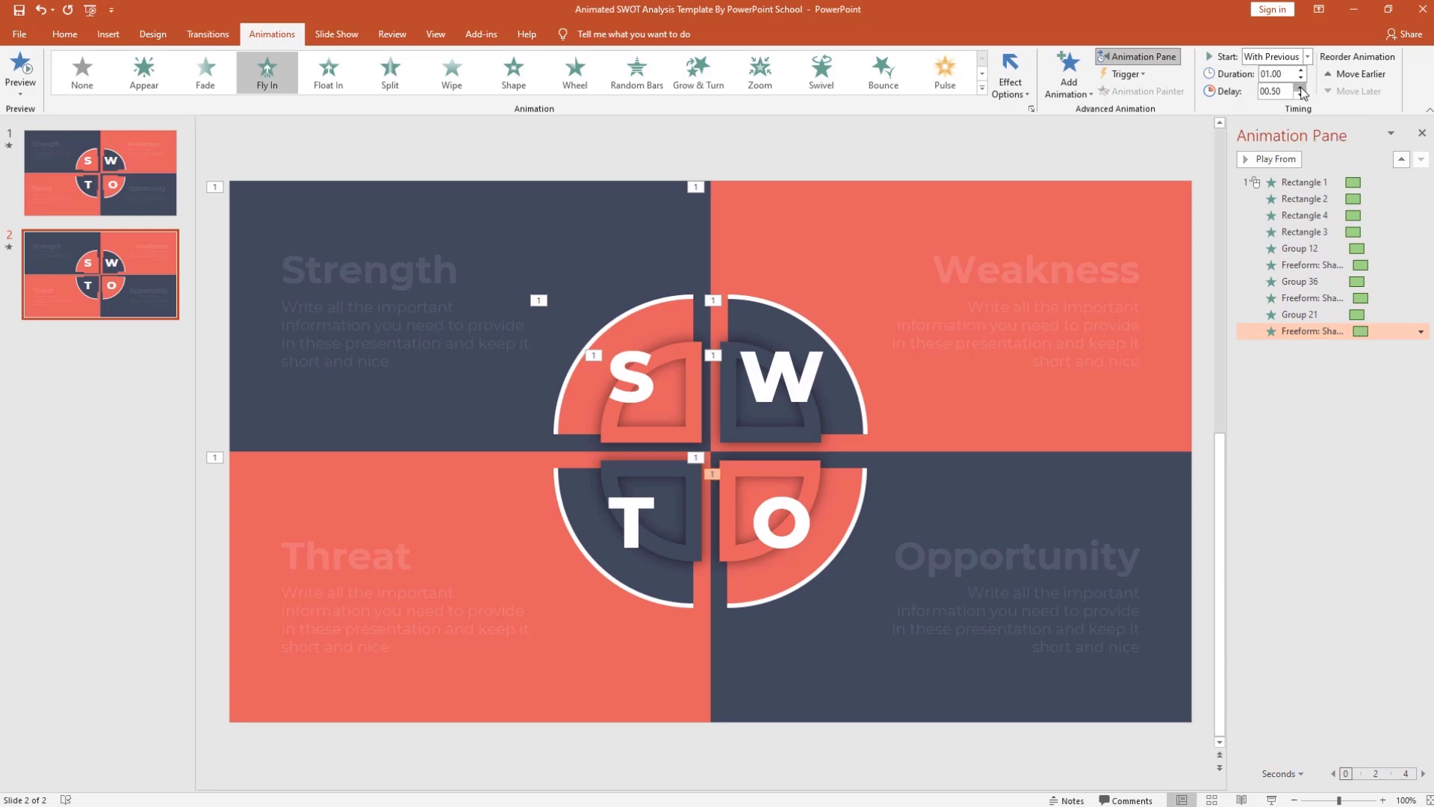
Step: Give the O piece's fly-in a 0.86 s smooth end and preview it
left_click(1421, 331)
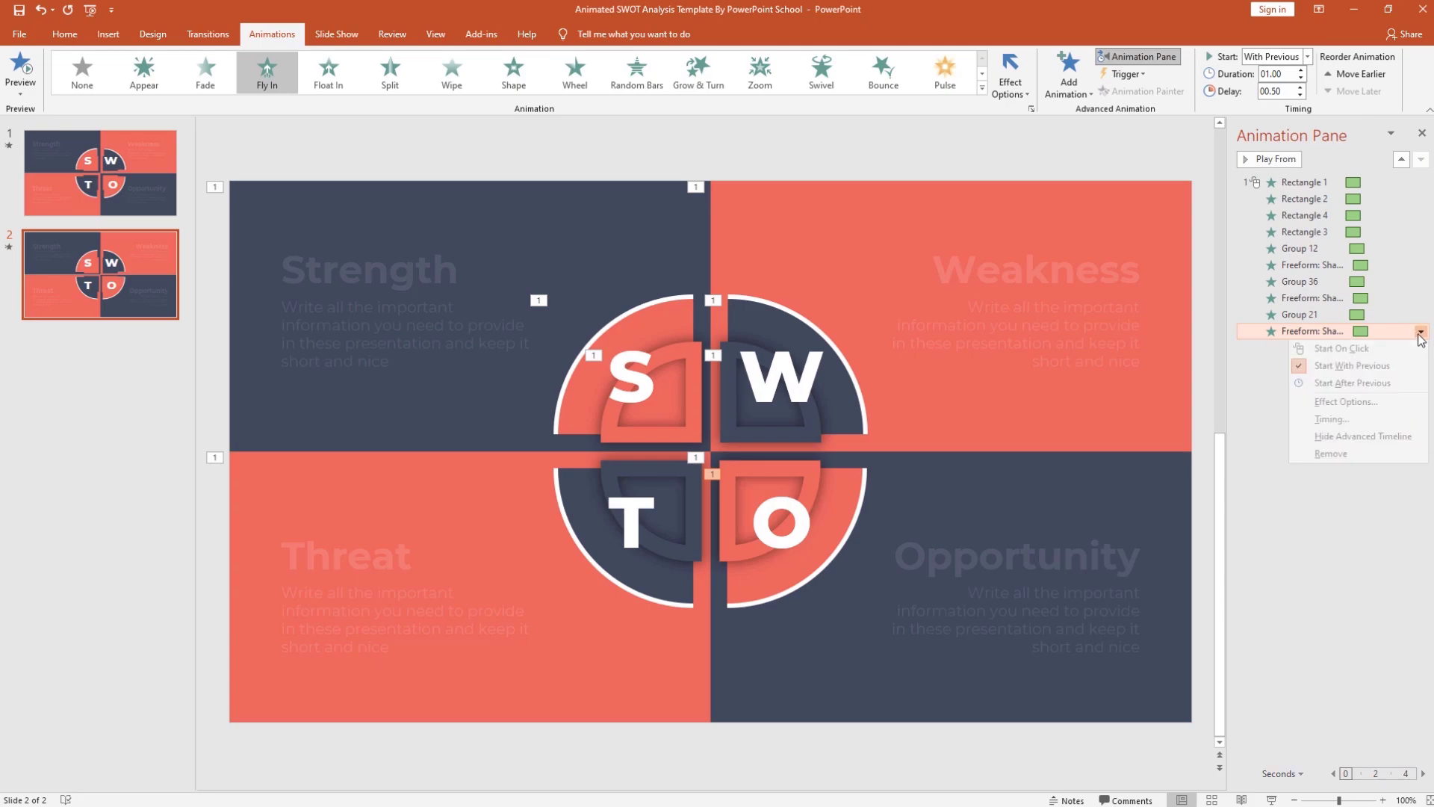
left_click(1392, 401)
left_click_drag(703, 376, 740, 413)
left_click(760, 526)
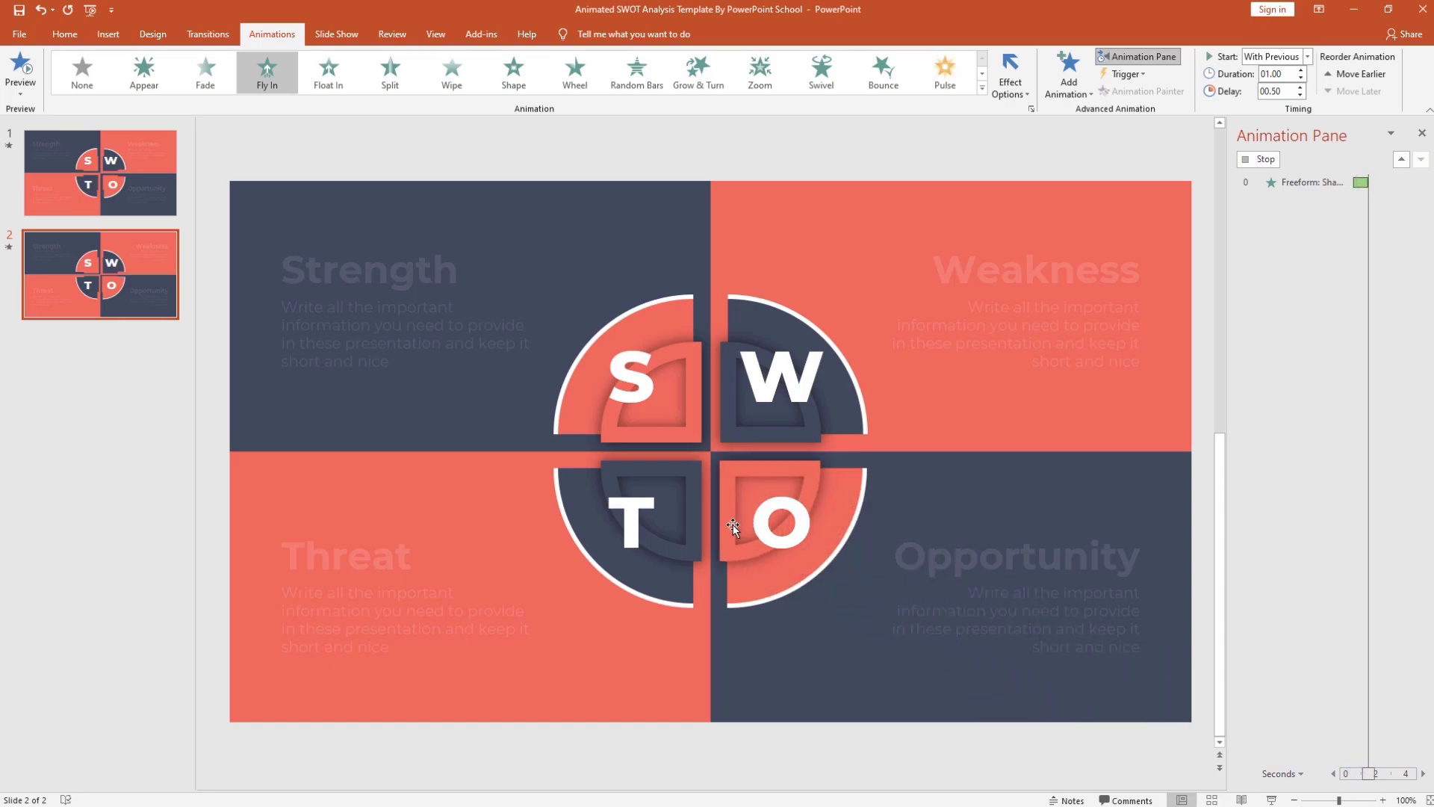
left_click(662, 585)
Step: Add a Fly In entrance to Group 31, flying from the bottom-left
left_click(1056, 97)
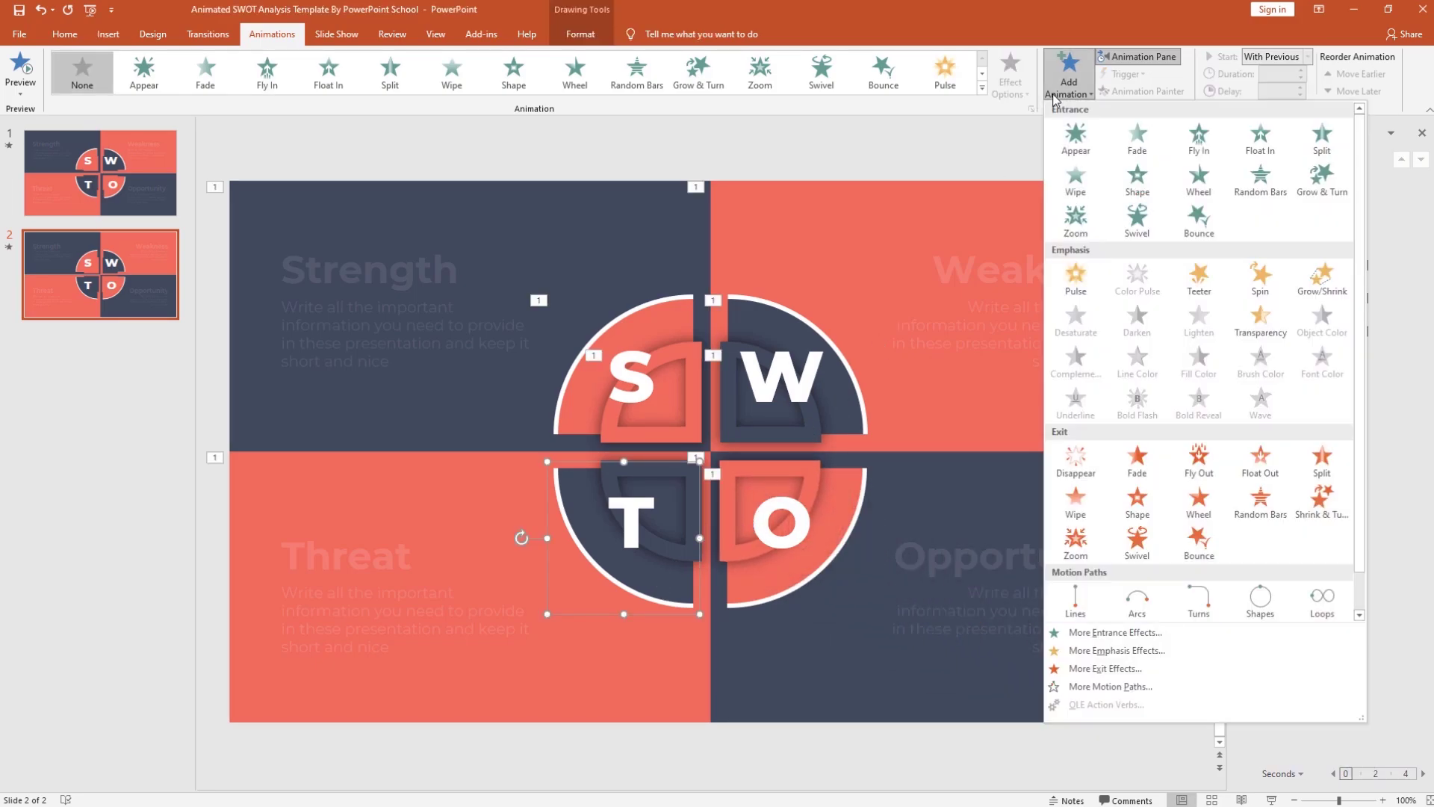
left_click(1198, 136)
left_click(1011, 75)
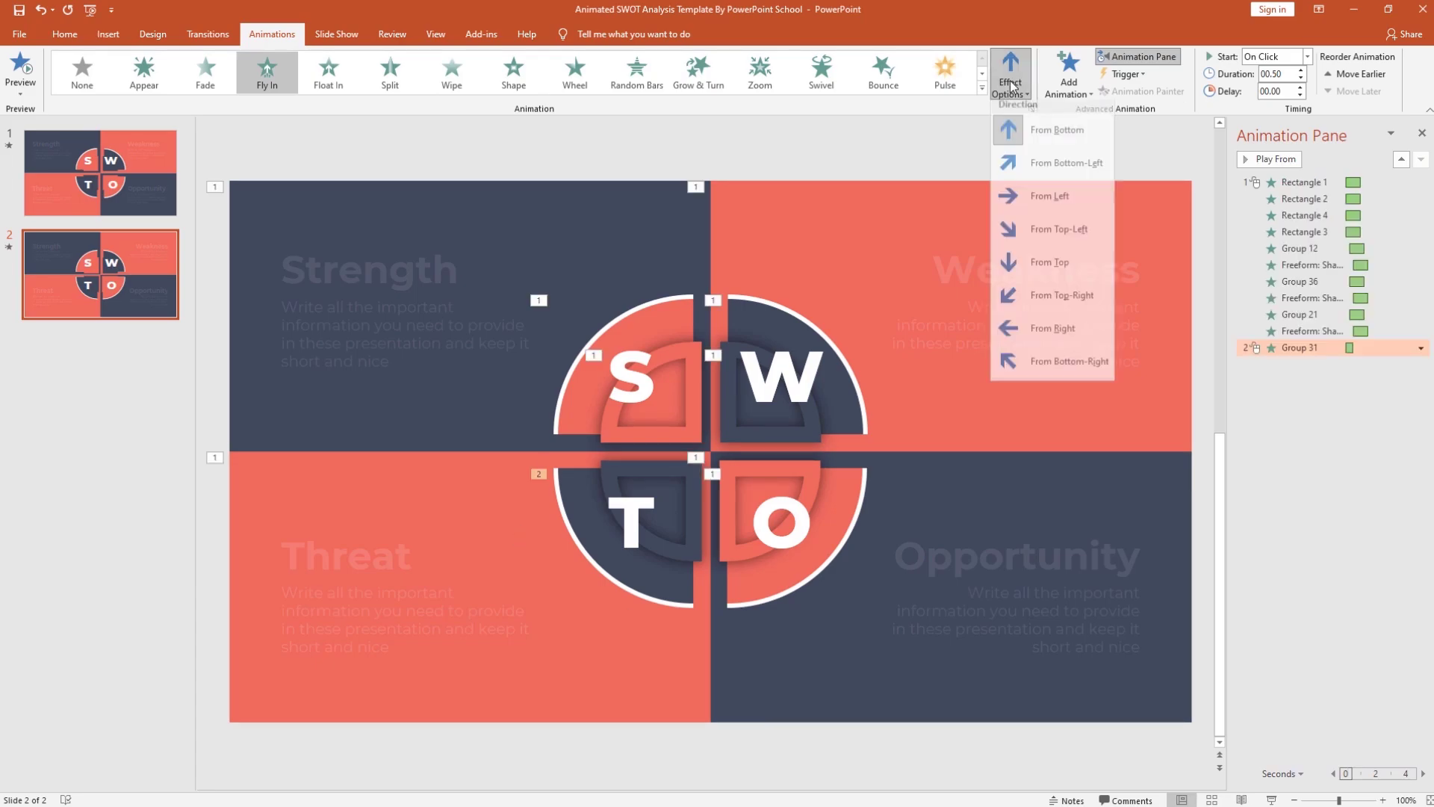
left_click(1027, 169)
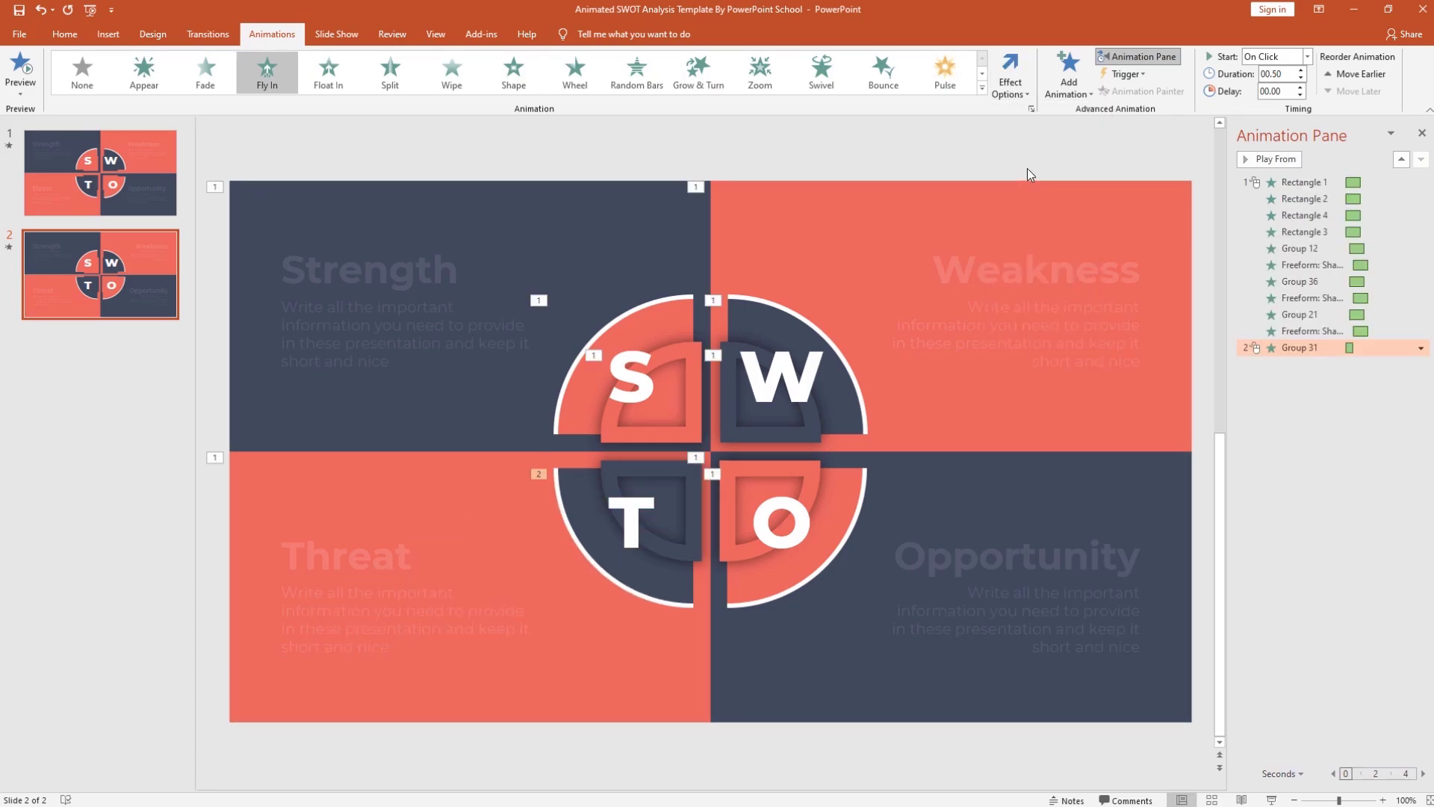
Step: Start Group 31 With Previous with a 0.25 s delay and a smooth end
left_click(1307, 56)
left_click(1274, 79)
left_click(1301, 86)
left_click(1301, 86)
left_click(1300, 95)
left_click(1421, 348)
left_click(1386, 420)
left_click_drag(679, 376, 723, 376)
left_click(760, 525)
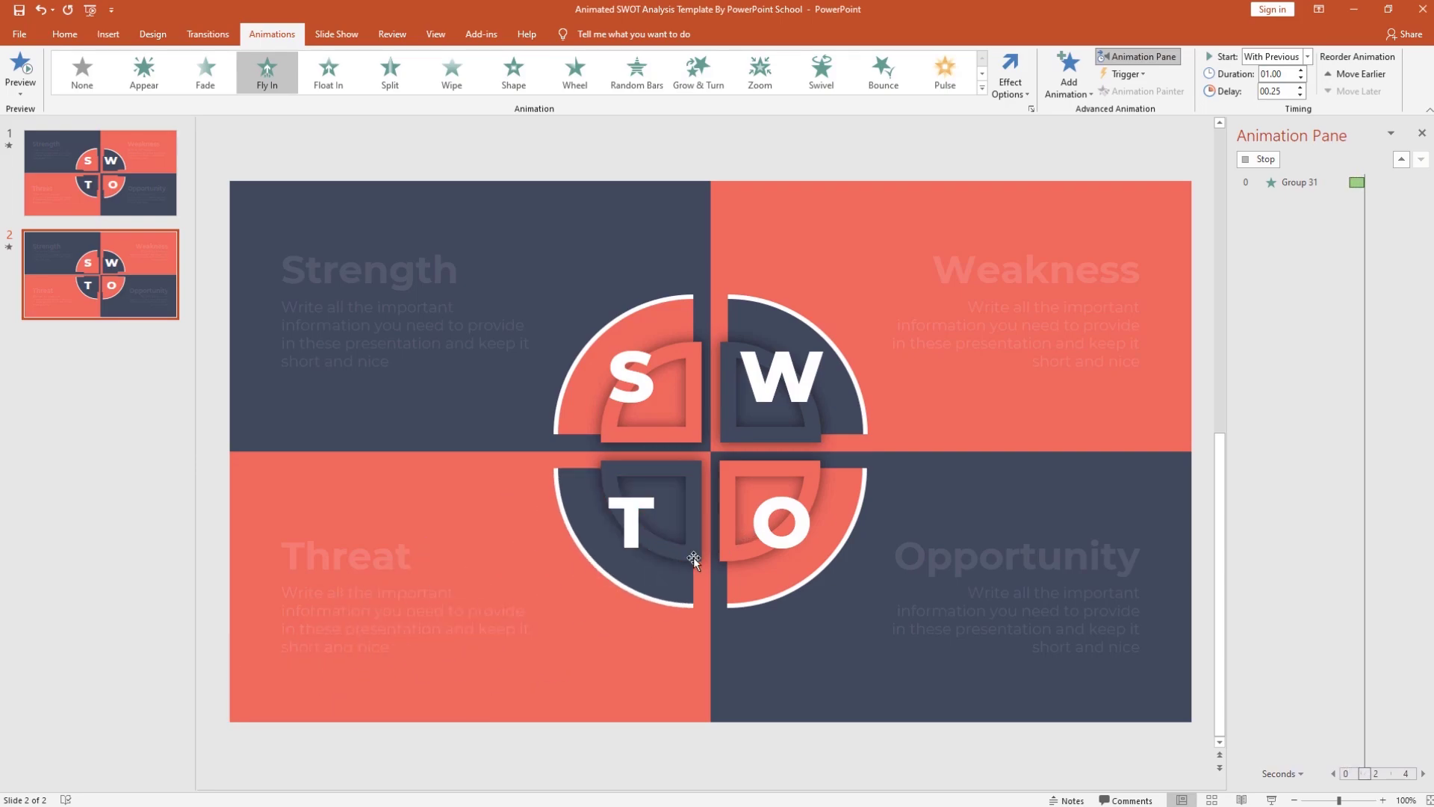
Step: Make the T quarter piece Fly In from the bottom-left
left_click(692, 557)
left_click(1068, 88)
left_click(1195, 143)
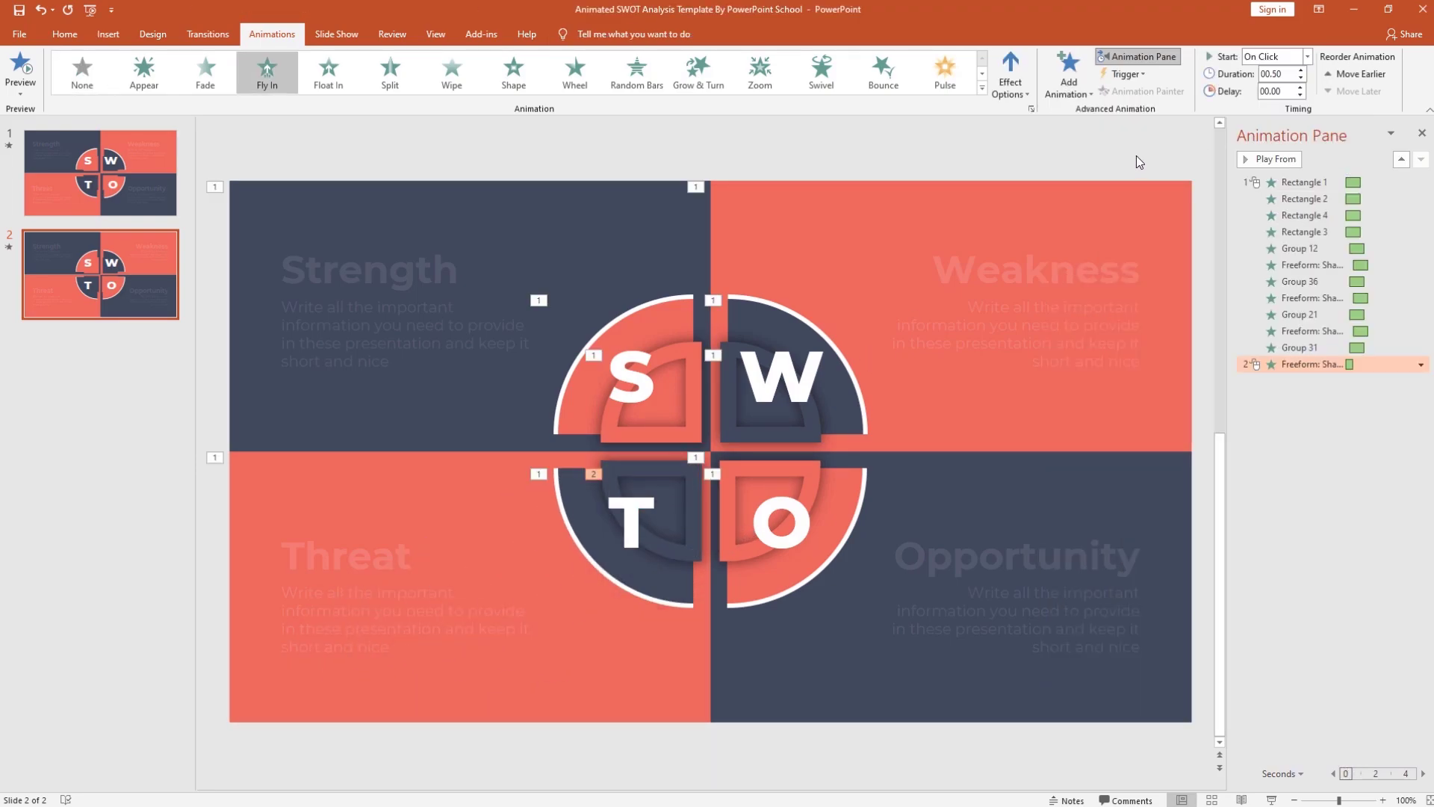
left_click(1010, 83)
left_click(1030, 165)
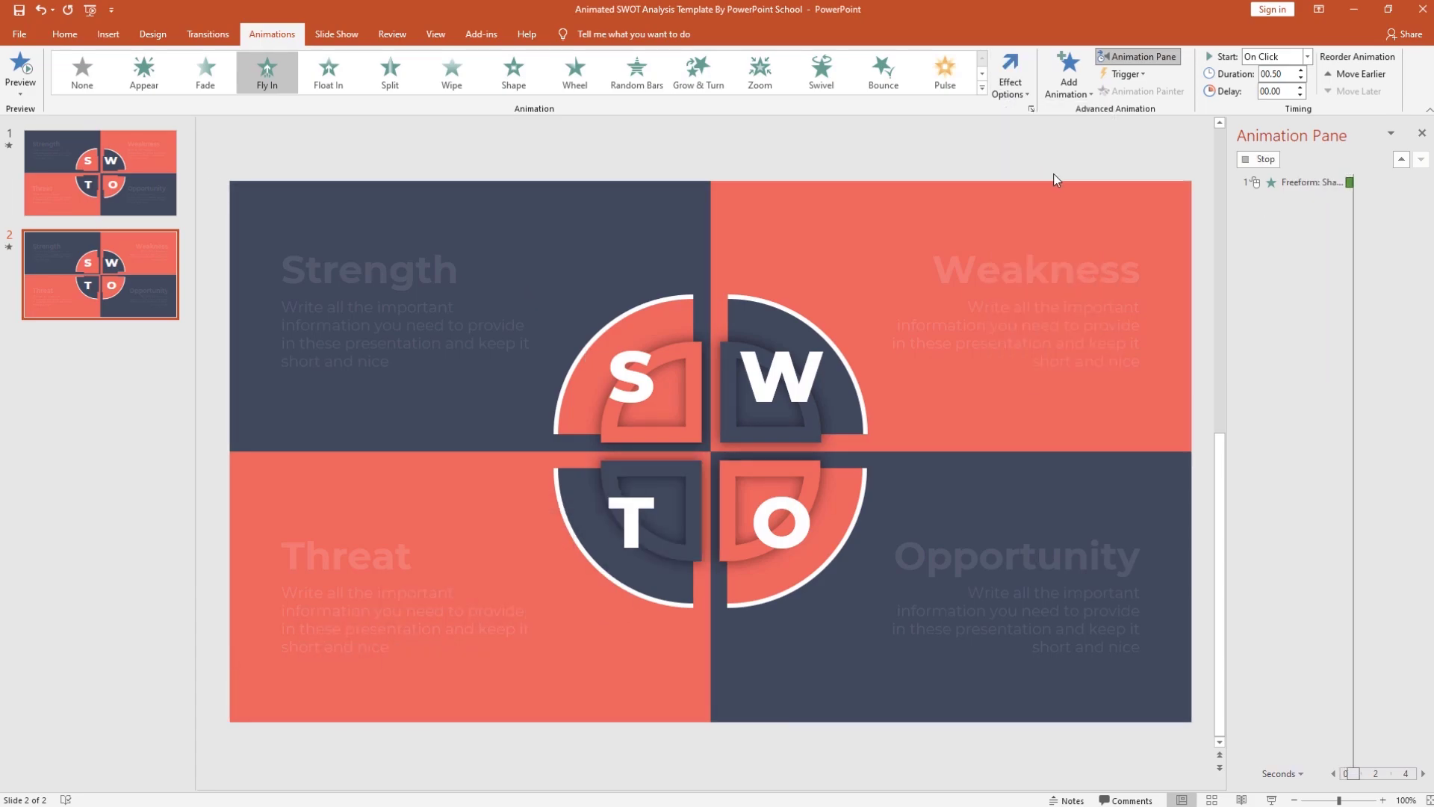
Step: Time the T piece With Previous, 1 s long after 0.5 s, with a smooth end
left_click(1307, 56)
left_click(1274, 82)
left_click(1301, 70)
left_click(1301, 70)
left_click(1301, 87)
left_click(1301, 88)
left_click(1421, 365)
left_click(1345, 435)
left_click_drag(674, 377, 724, 377)
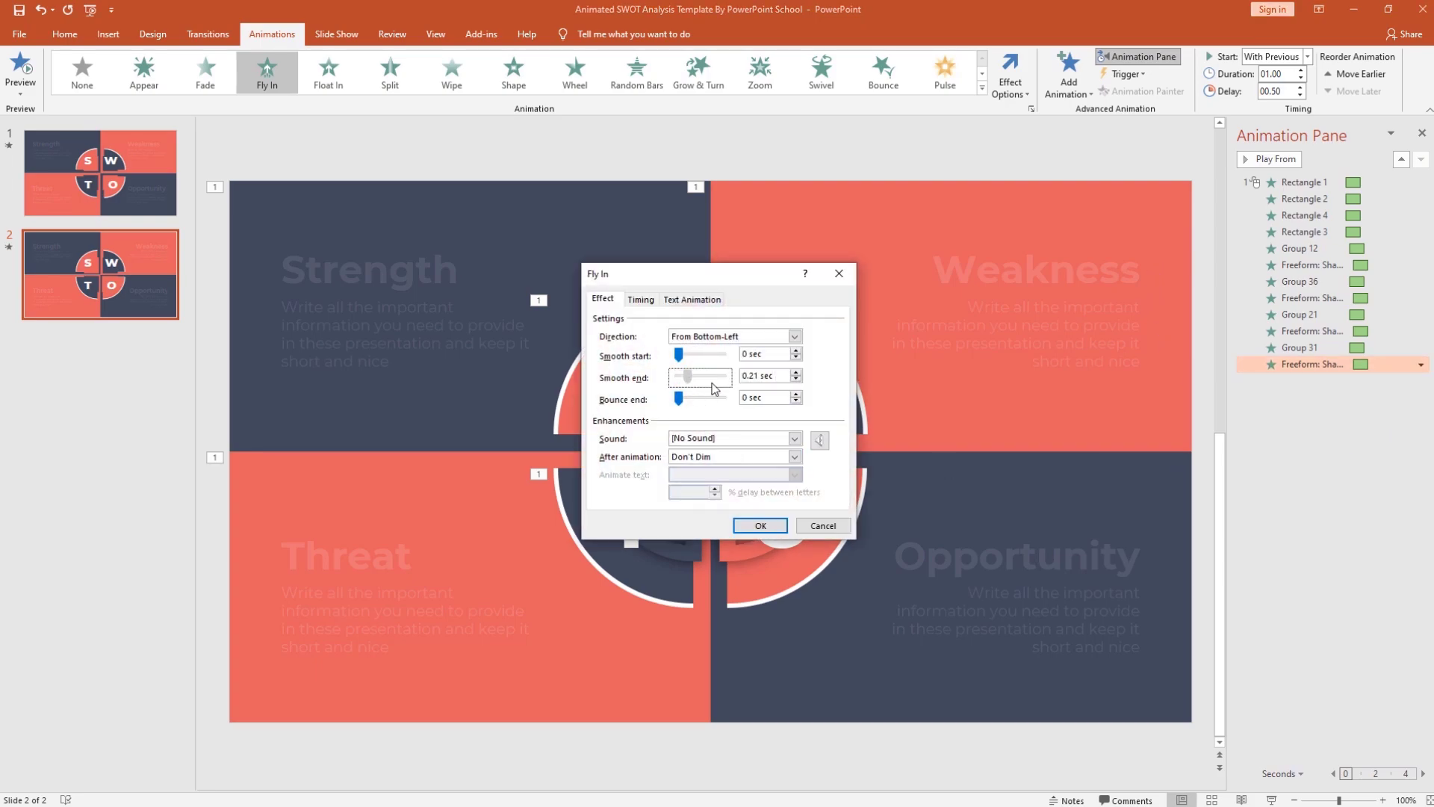
left_click(756, 523)
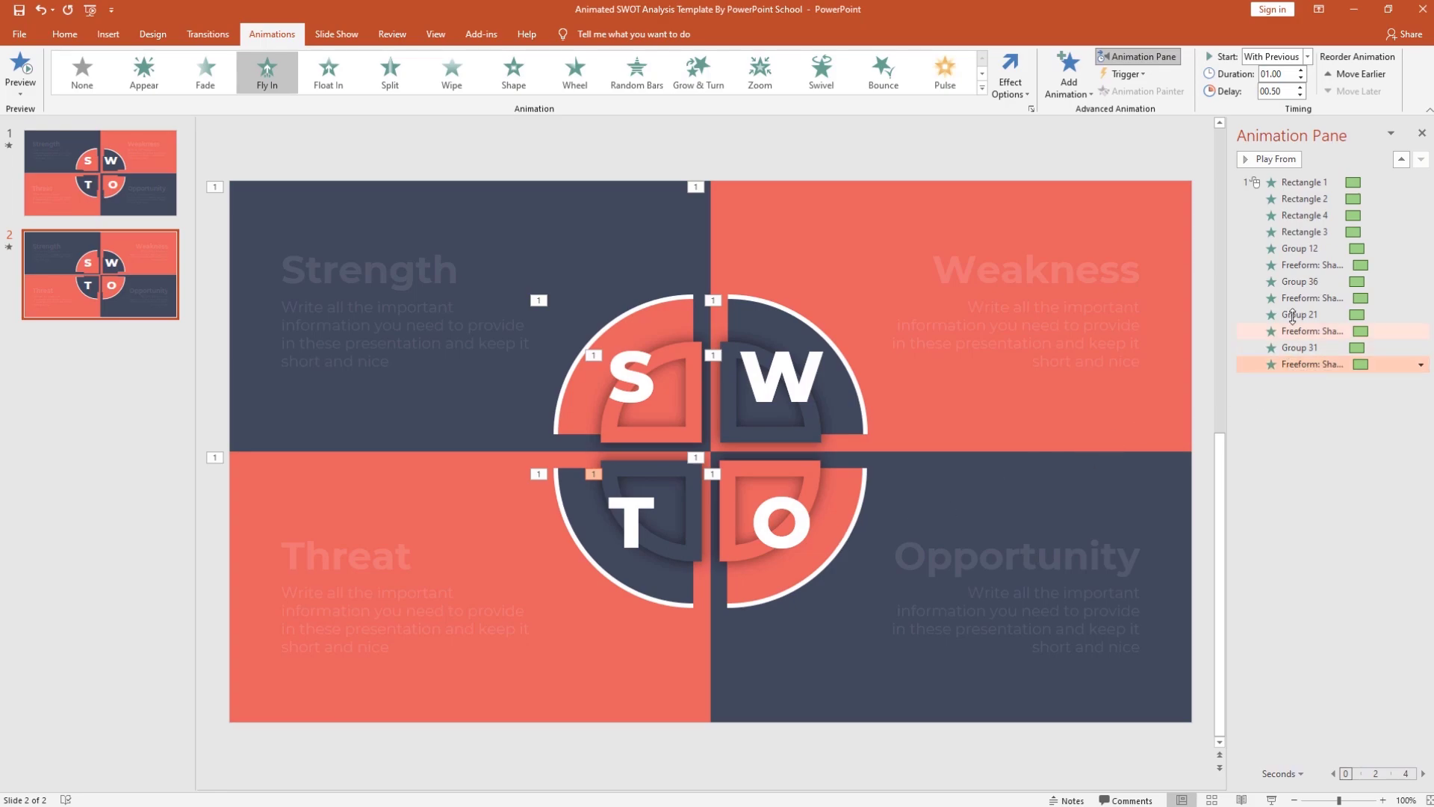
left_click(1296, 183)
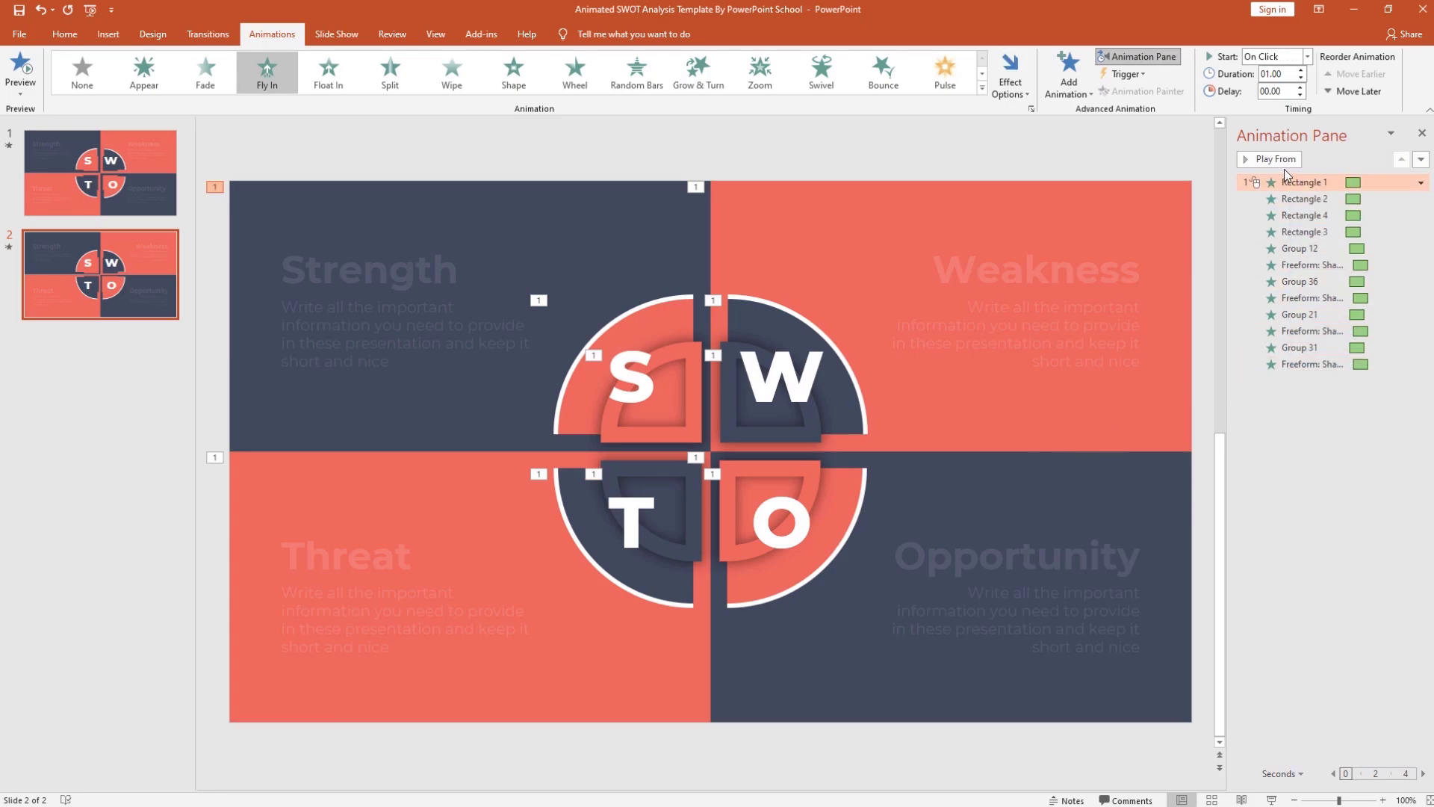
Step: Preview the animations, then select the S, W, T, O letters and the Strength, Weakness, Opportunity text boxes
left_click(1280, 161)
left_click(644, 333)
left_click(780, 381, "shift")
left_click(635, 523, "shift")
left_click(780, 523, "shift")
left_click(455, 270, "shift")
left_click(462, 333, "shift")
left_click(932, 281, "shift")
left_click(993, 556, "shift")
left_click(1016, 620, "shift")
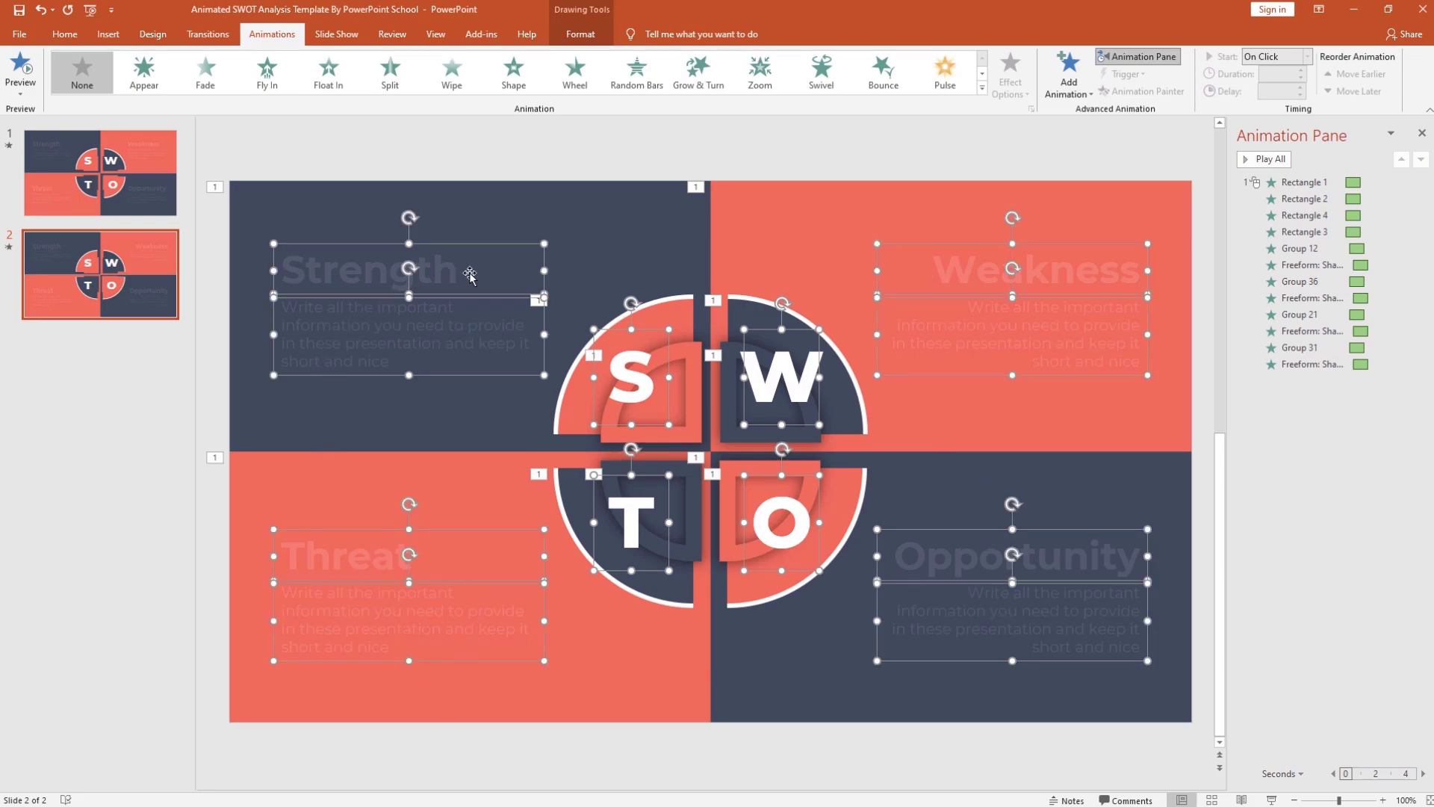
Step: Apply a Fade entrance to the selection, starting With Previous after a 1.50 s delay
left_click(1071, 88)
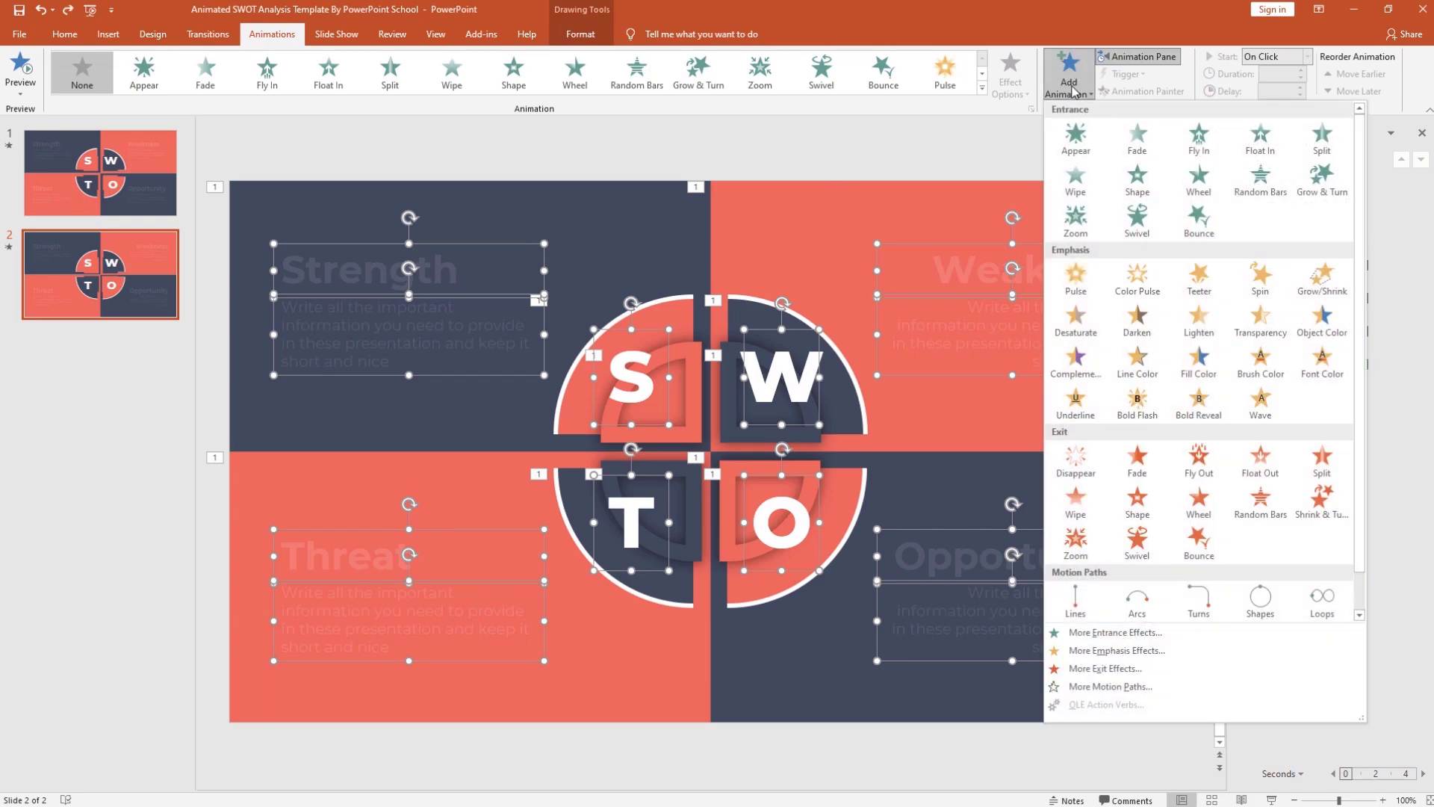
left_click(1138, 145)
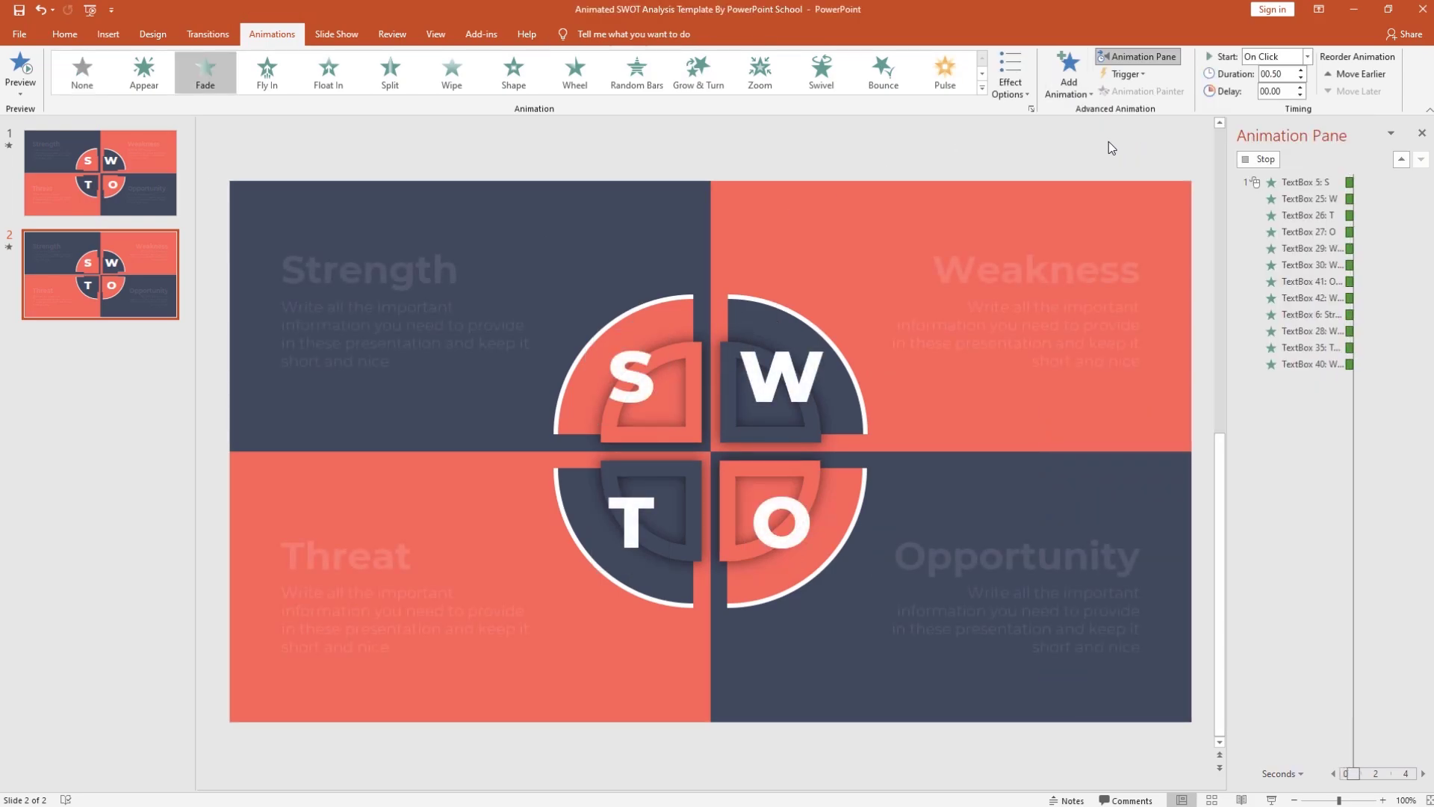
left_click(1309, 57)
left_click(1300, 82)
left_click(1300, 88)
left_click(1300, 87)
left_click(1300, 88)
left_click(1300, 88)
left_click(1299, 87)
left_click(1300, 87)
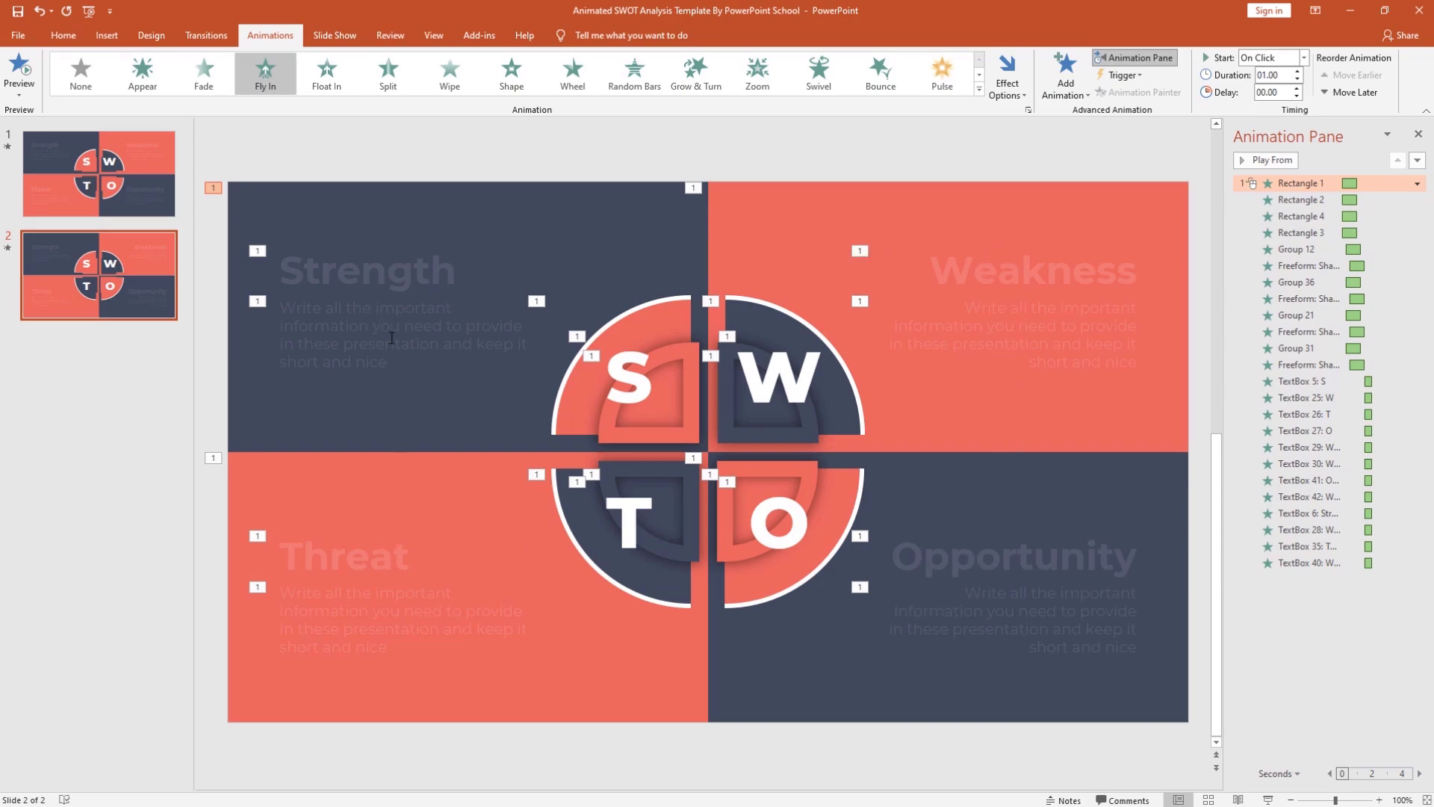
Step: Add a white Font Color emphasis to the Strength title and body text
left_click(457, 252)
left_click(433, 308, "shift")
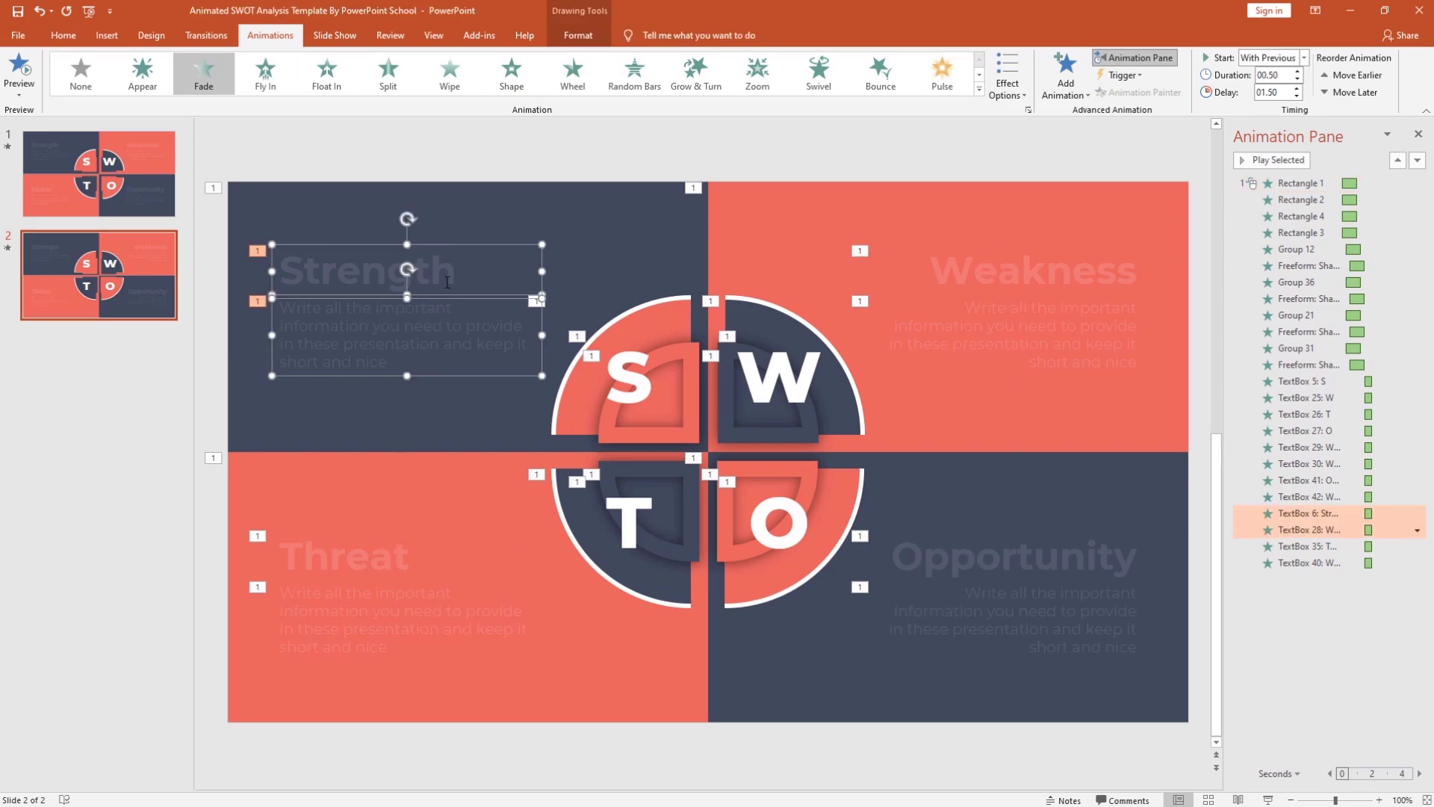
left_click(1066, 78)
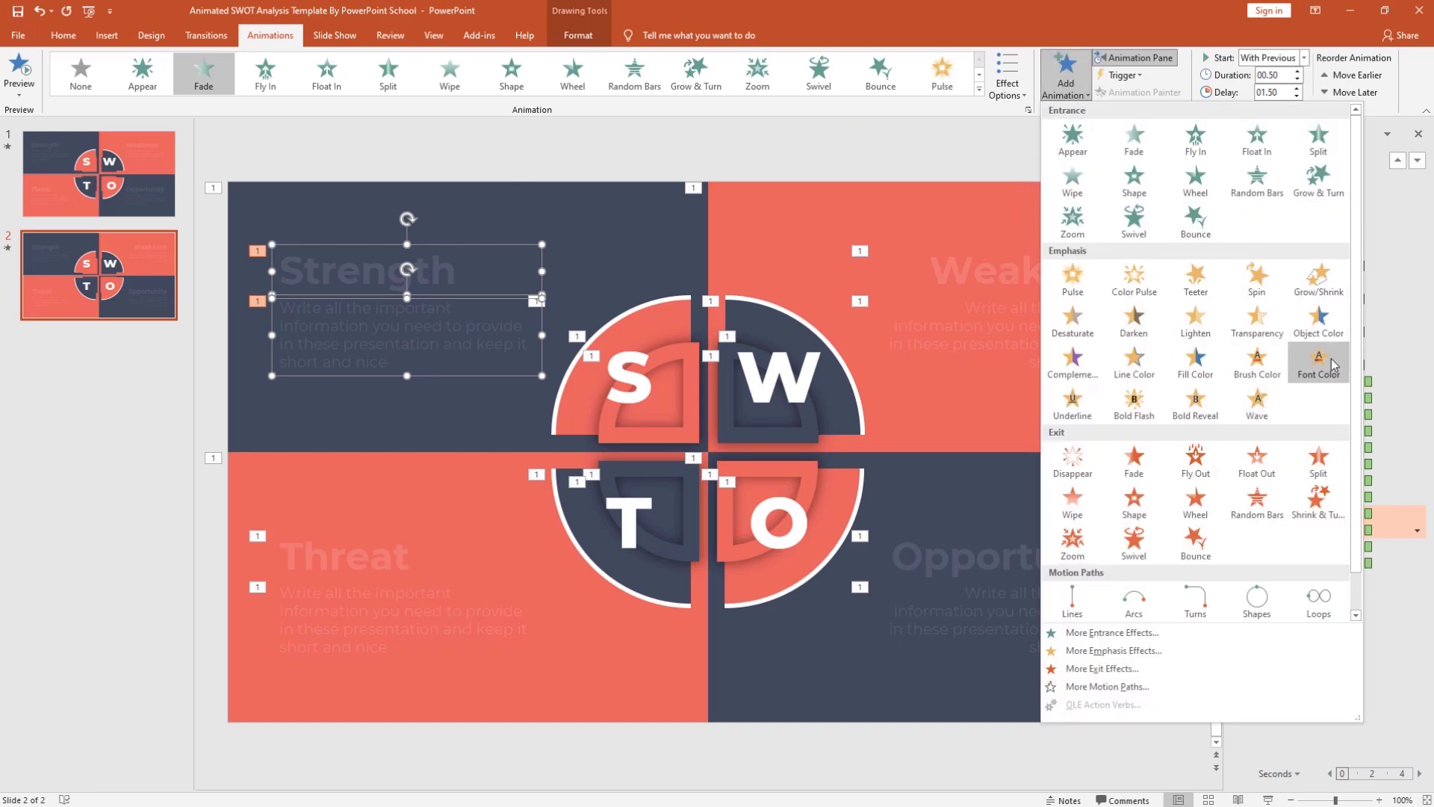
left_click(1319, 361)
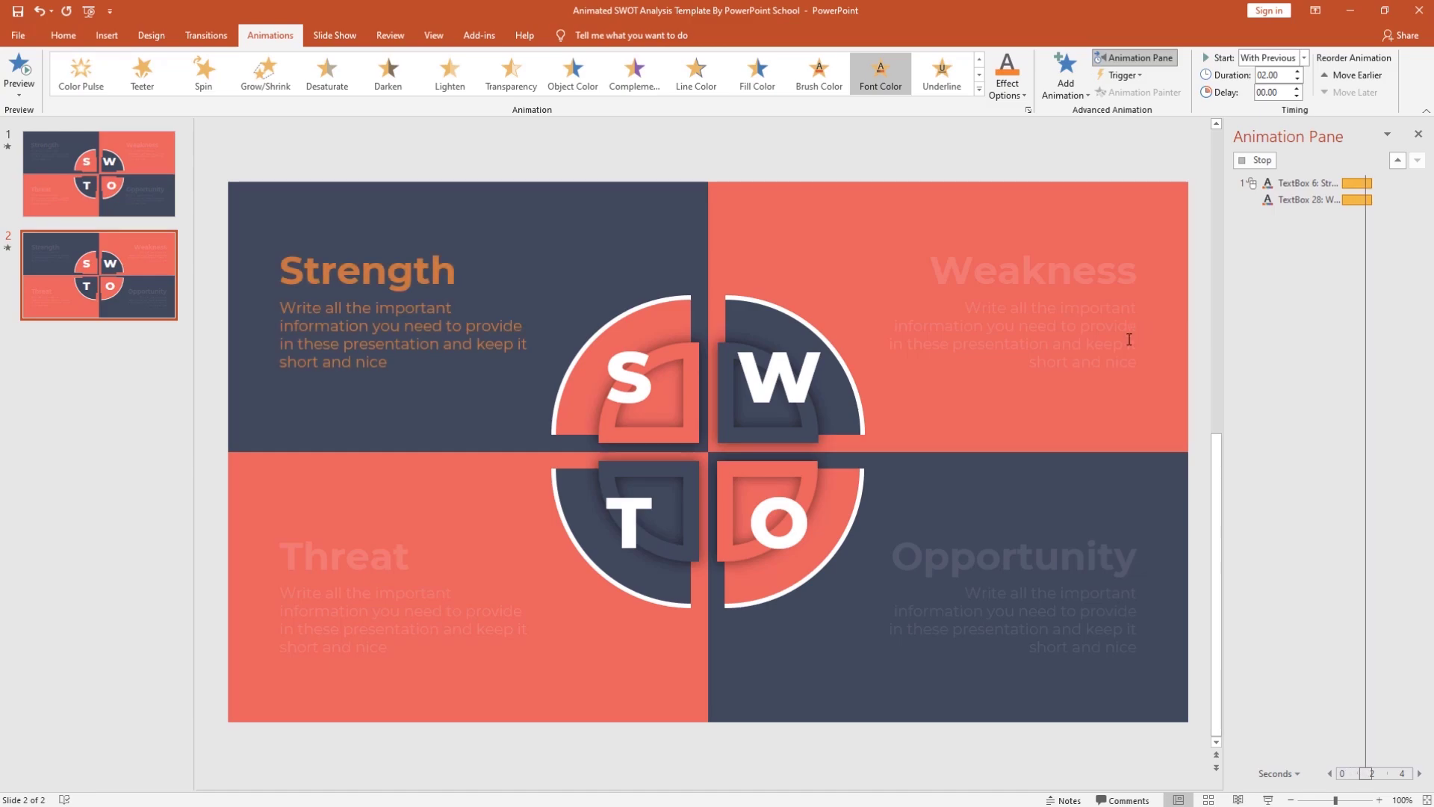
left_click(1008, 85)
left_click(995, 128)
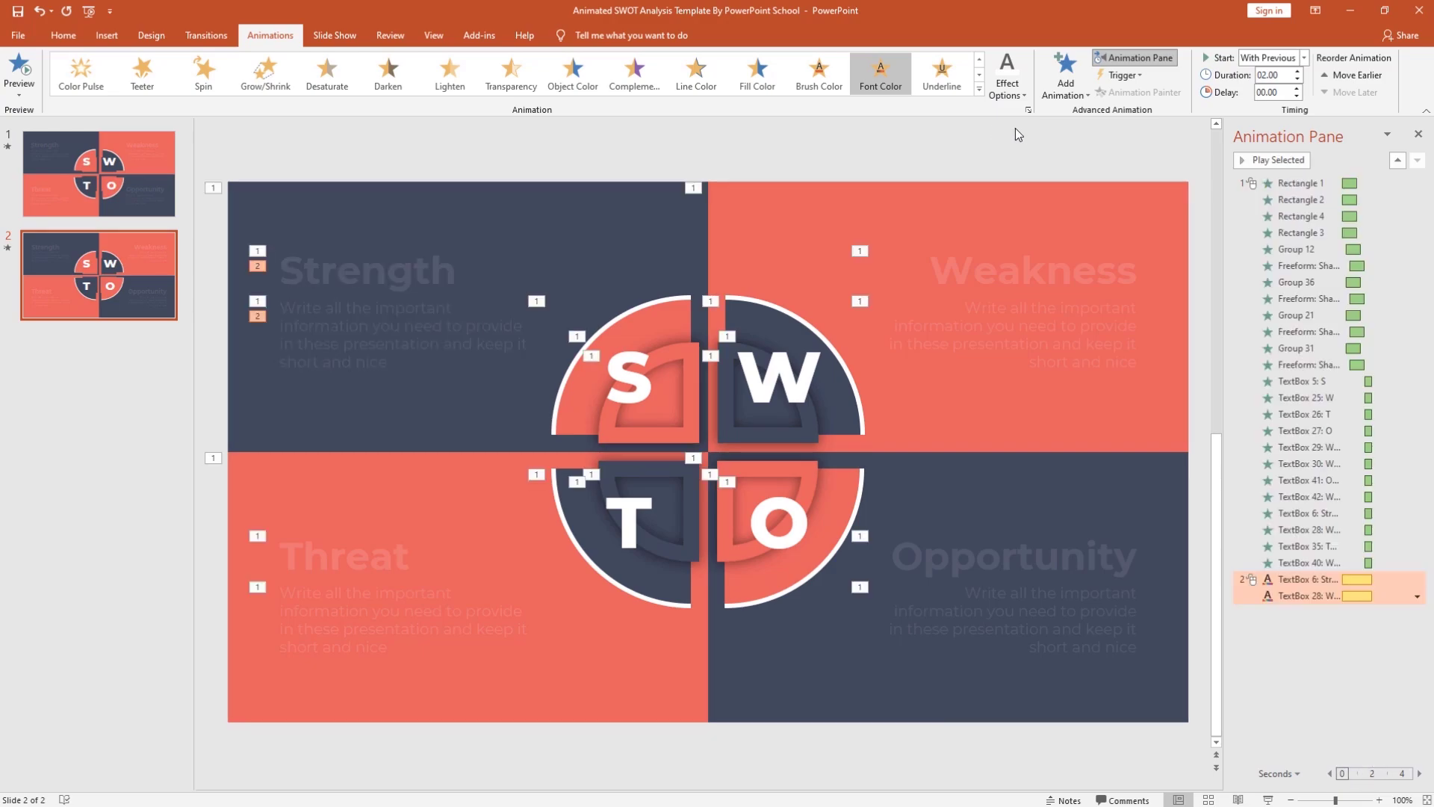
Step: Trigger the colour change On Click at 0.50 s, with the body text changing With Previous
left_click(1303, 58)
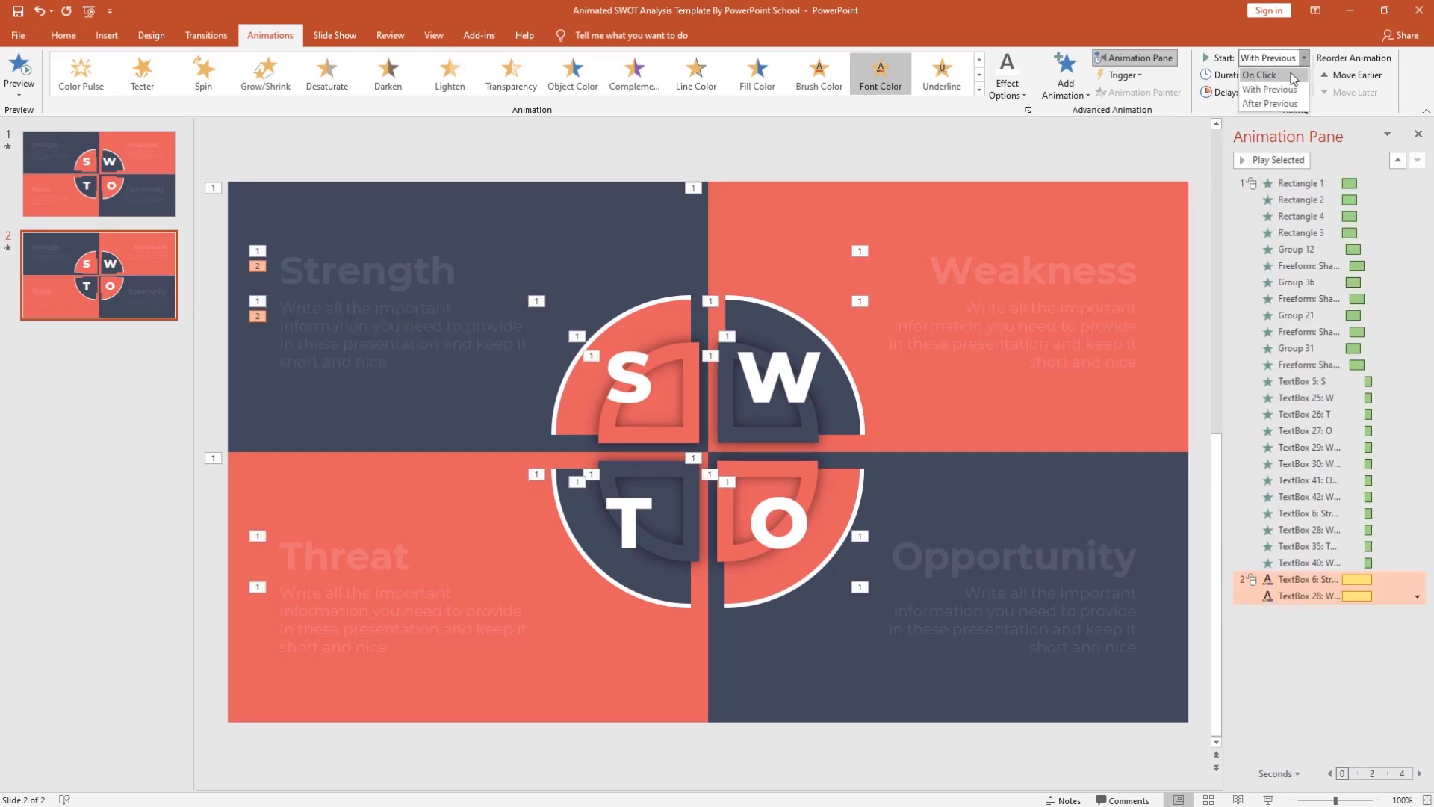
left_click(1293, 76)
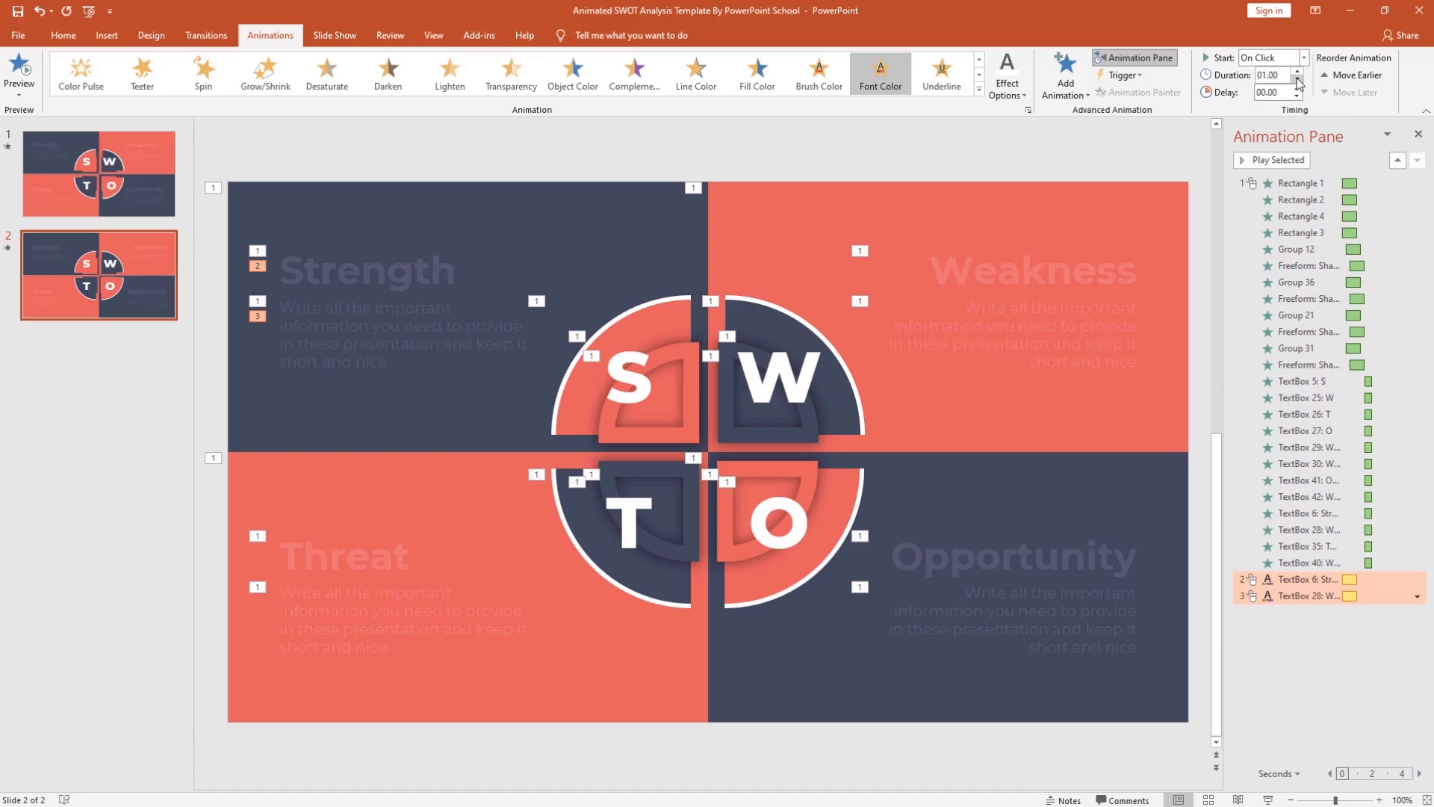
left_click(1297, 81)
left_click(1316, 596)
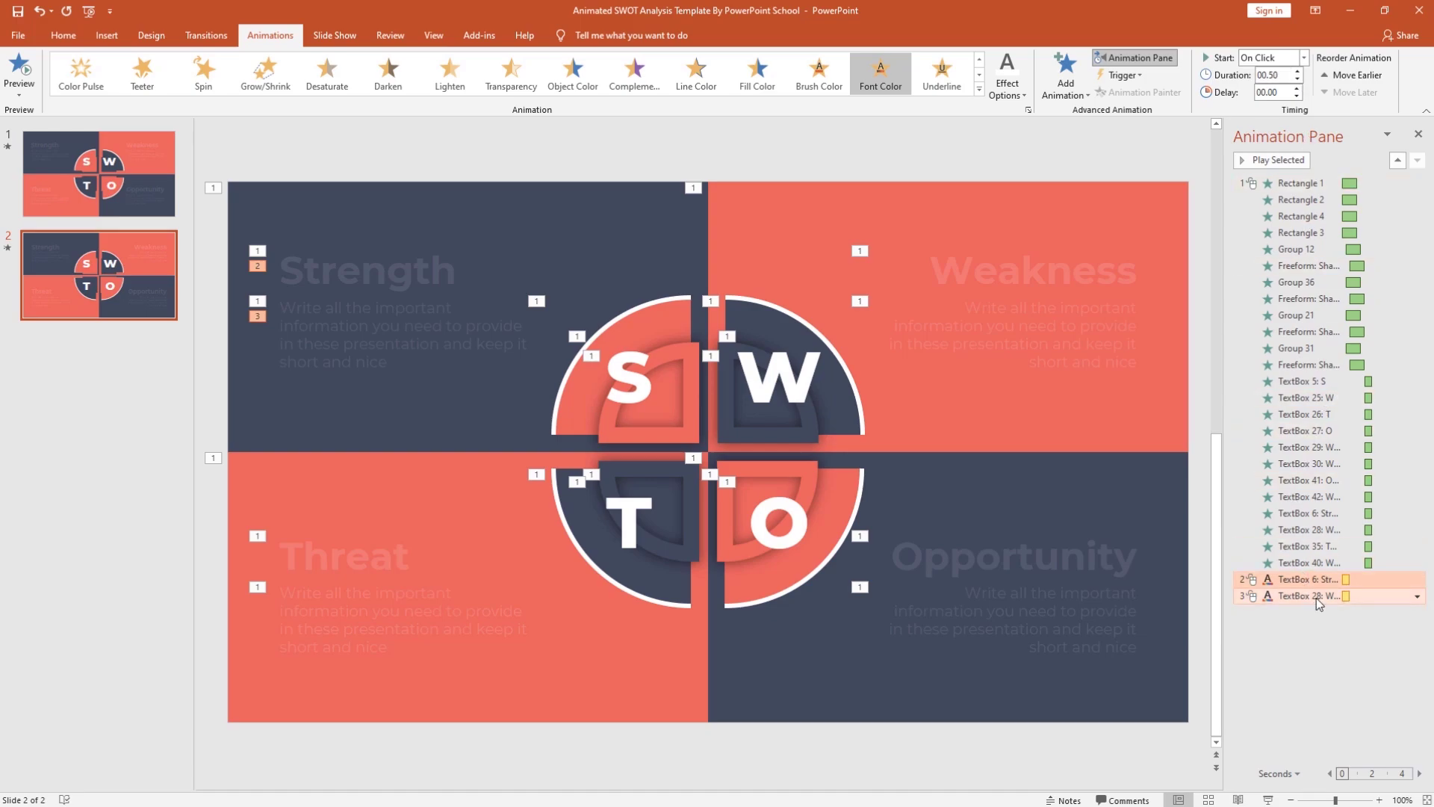
left_click(1305, 59)
left_click(1274, 84)
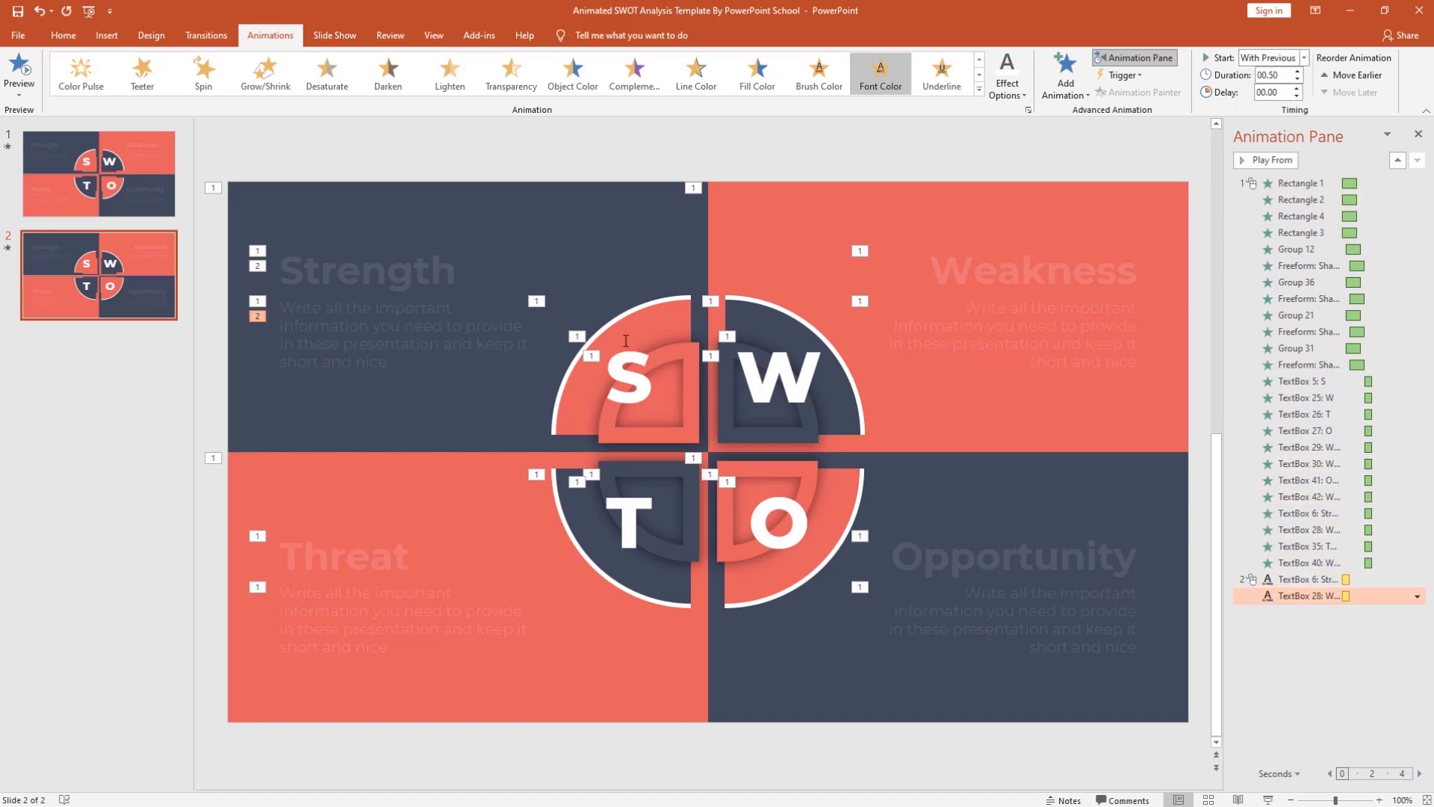
Step: Add a second Font Color emphasis in blue-gray to the Strength title and body text
left_click(463, 262)
left_click(448, 322, "shift")
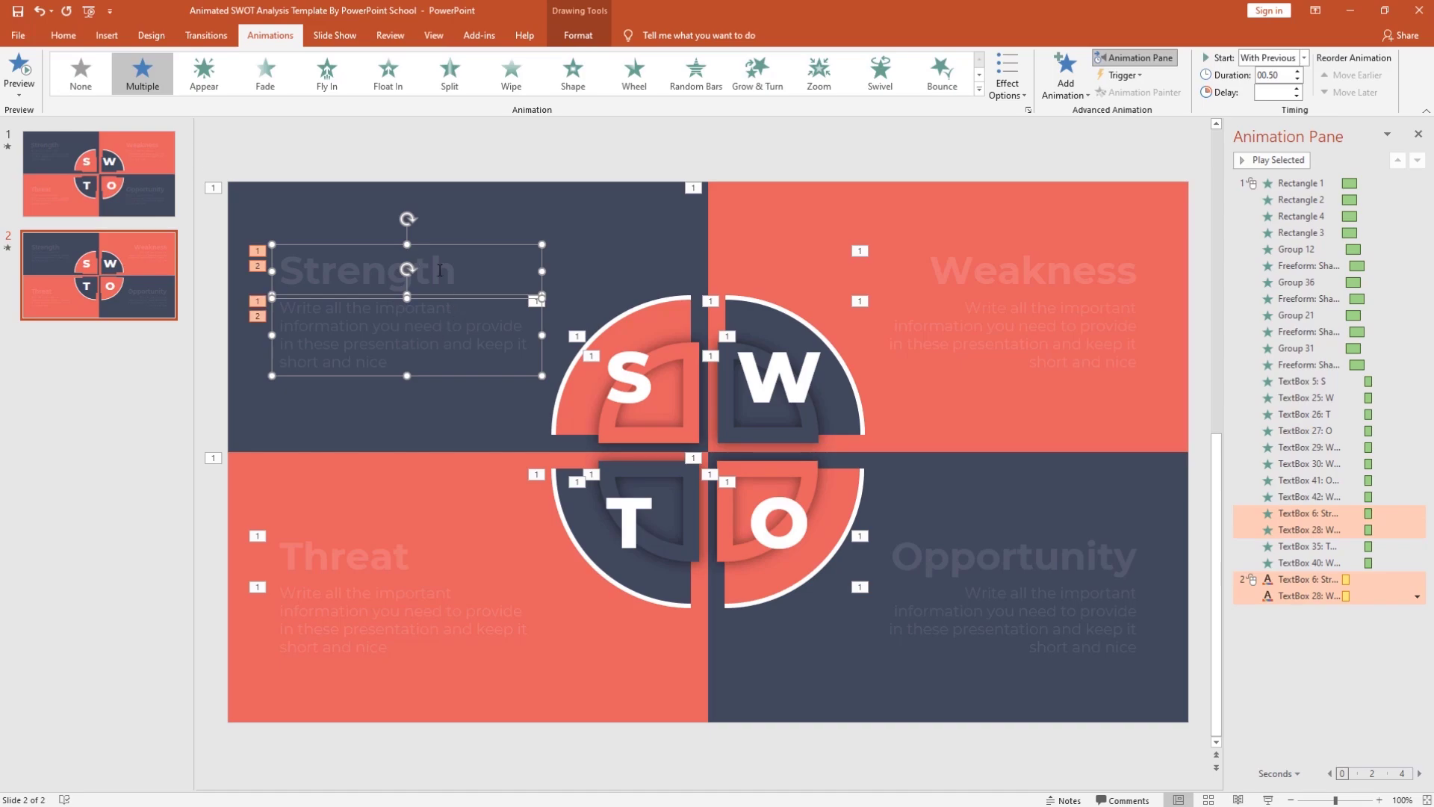
left_click(1066, 79)
left_click(1318, 366)
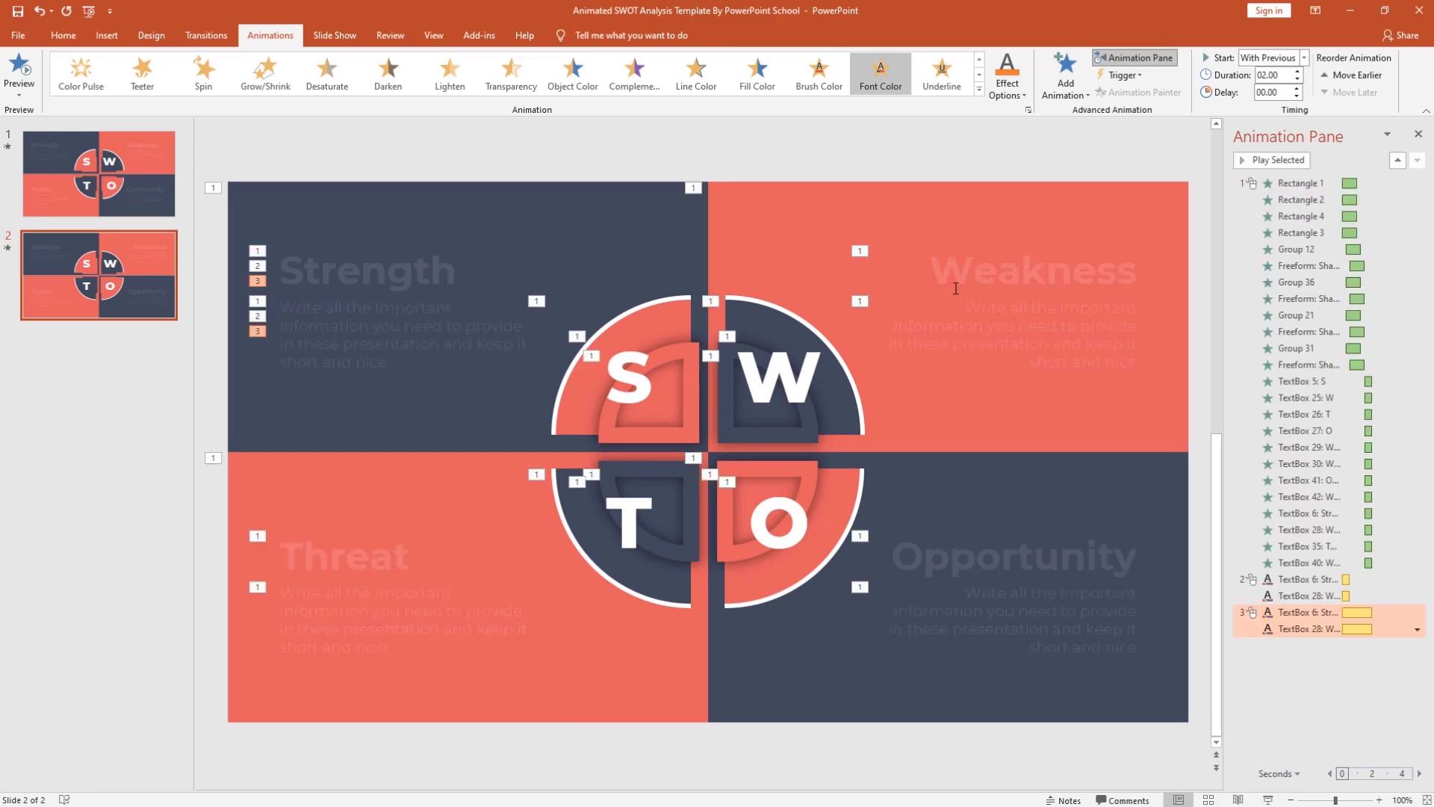
left_click(1013, 97)
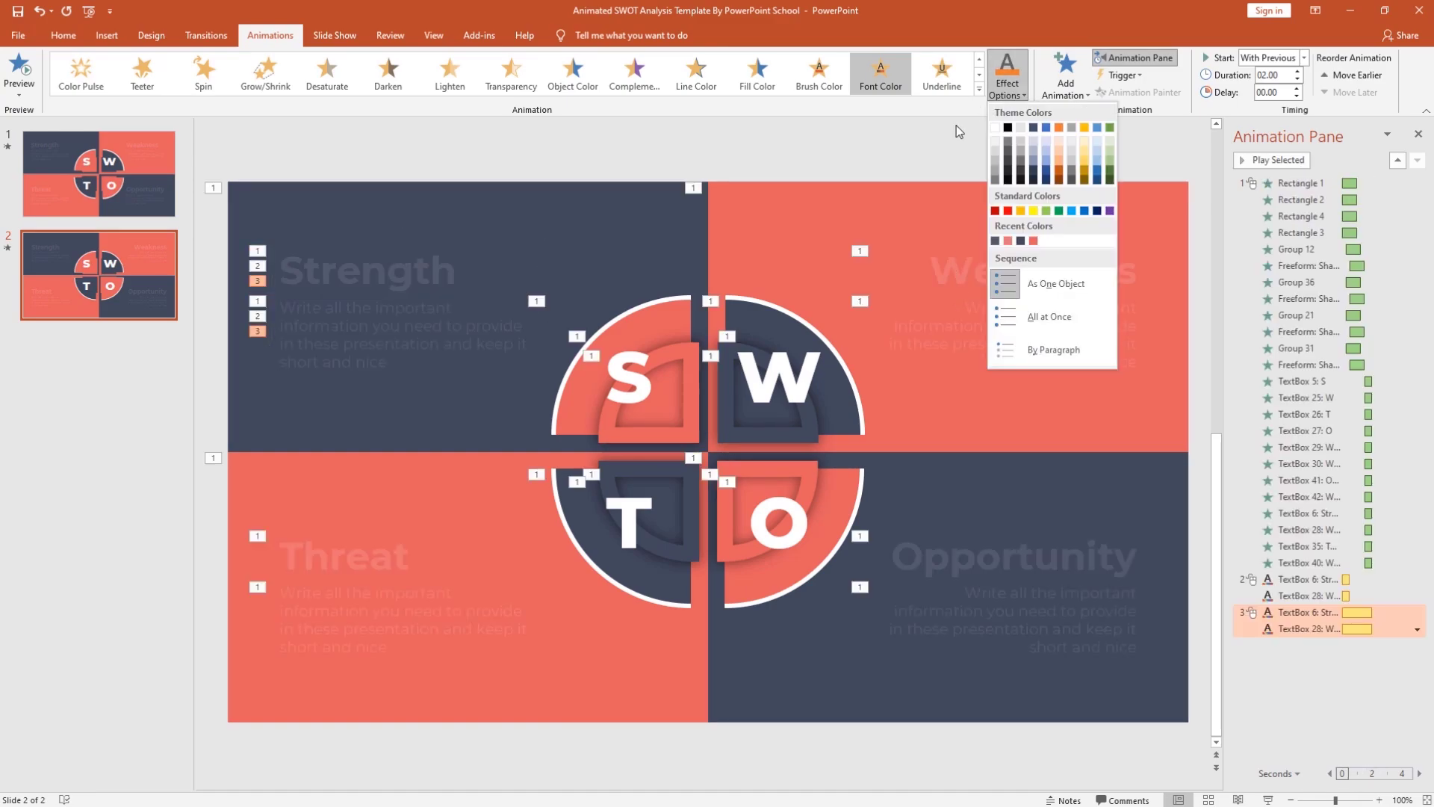
left_click(995, 240)
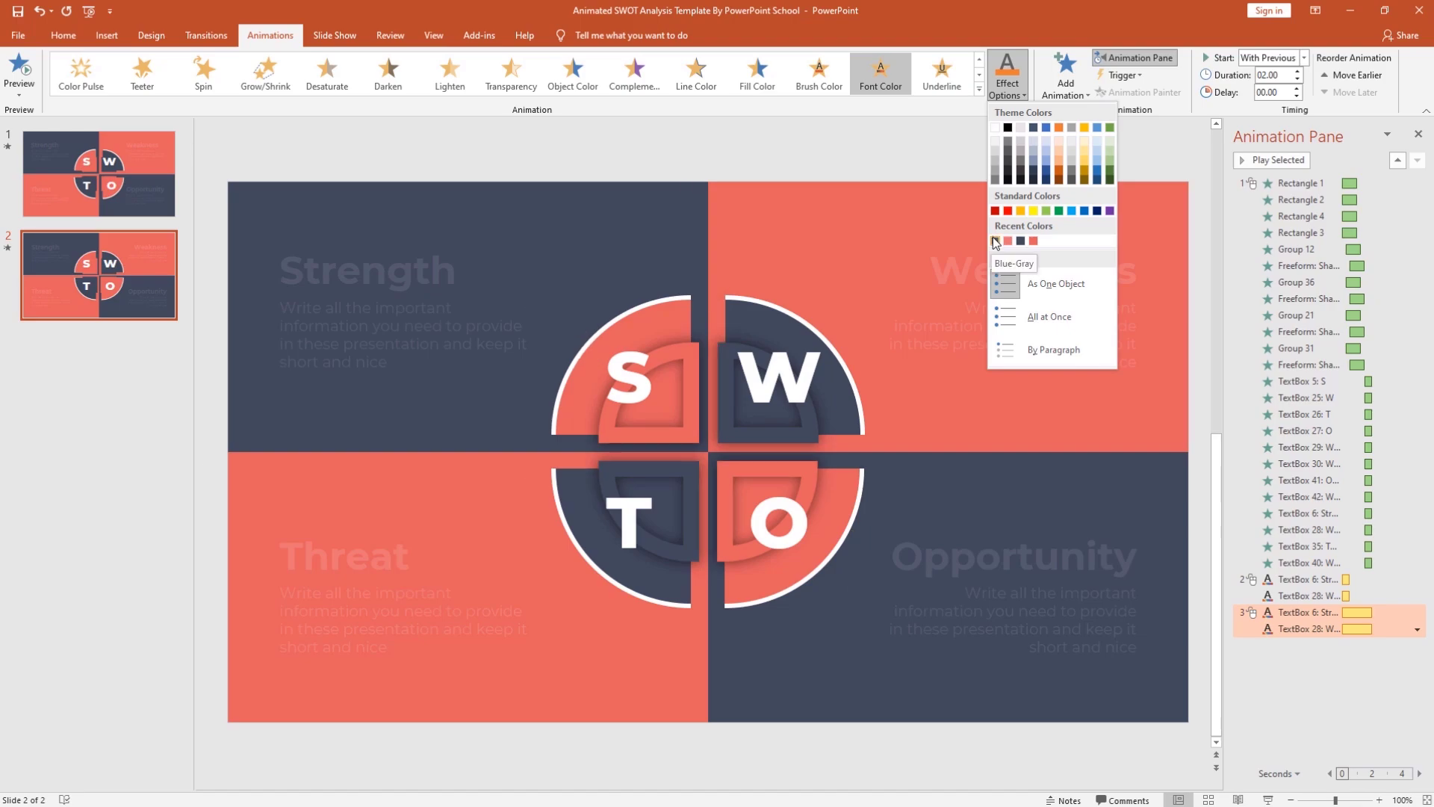
left_click(996, 241)
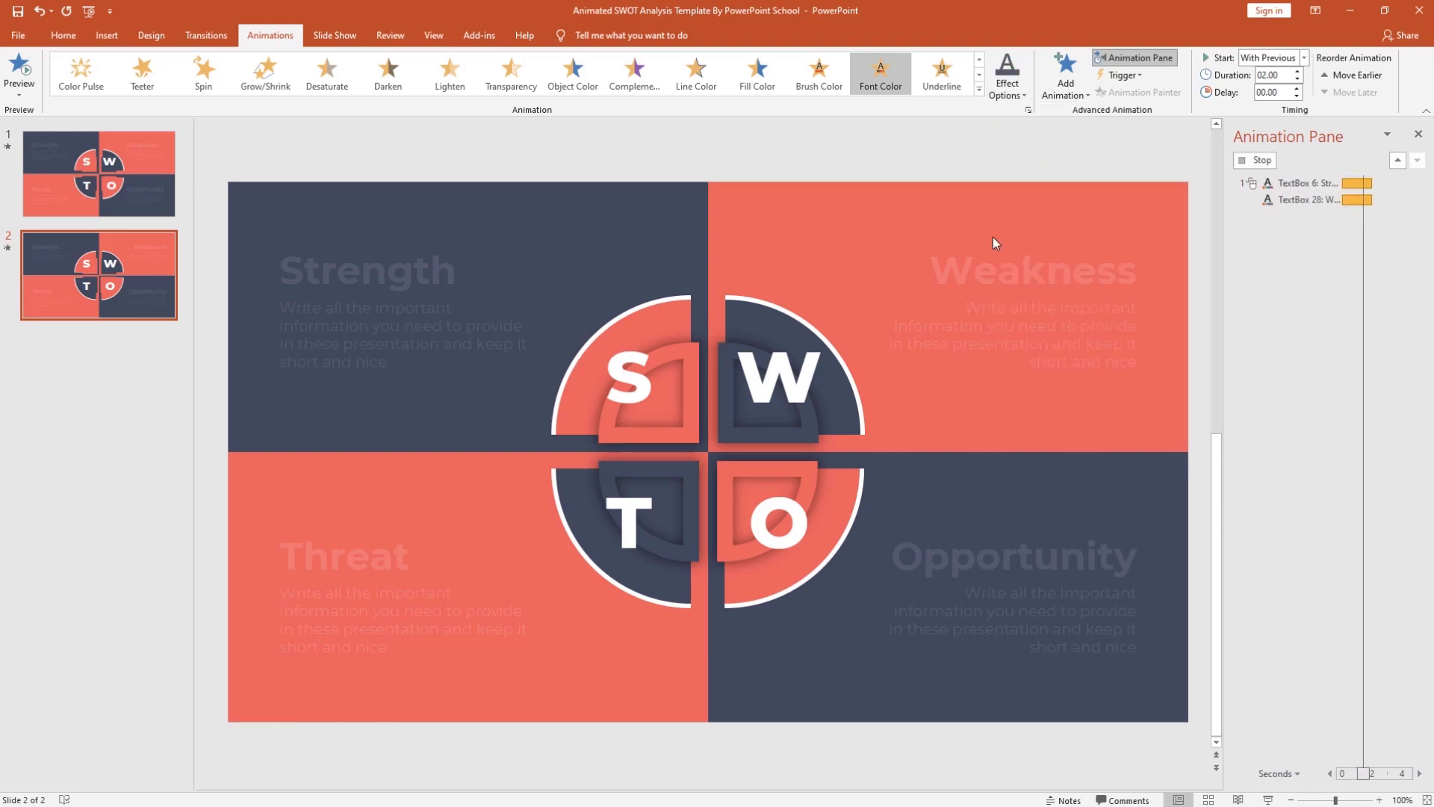
Step: Set the blue-gray change to start On Click, then select the body text's second emphasis
left_click(1304, 58)
left_click(1299, 75)
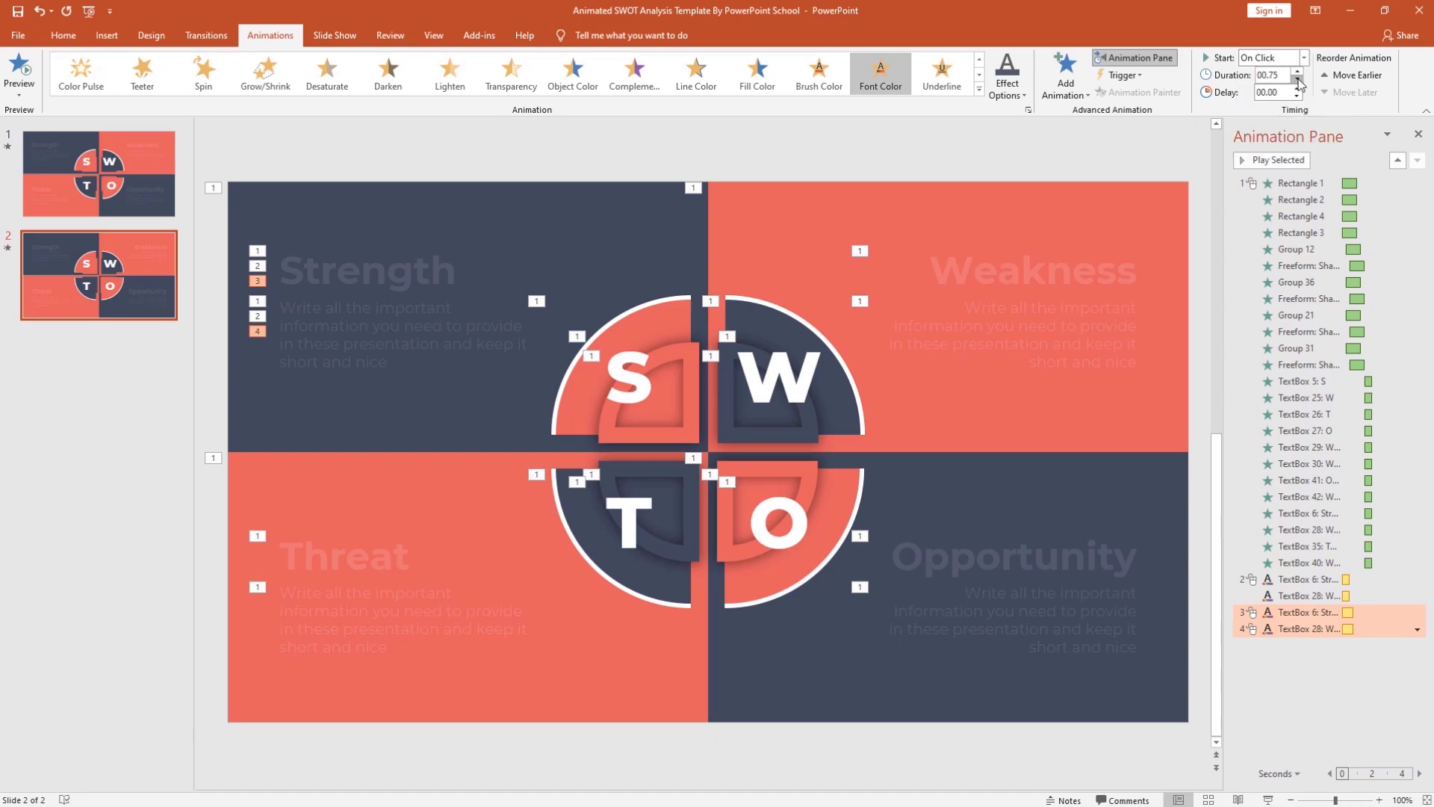
left_click(1279, 629)
left_click(1304, 58)
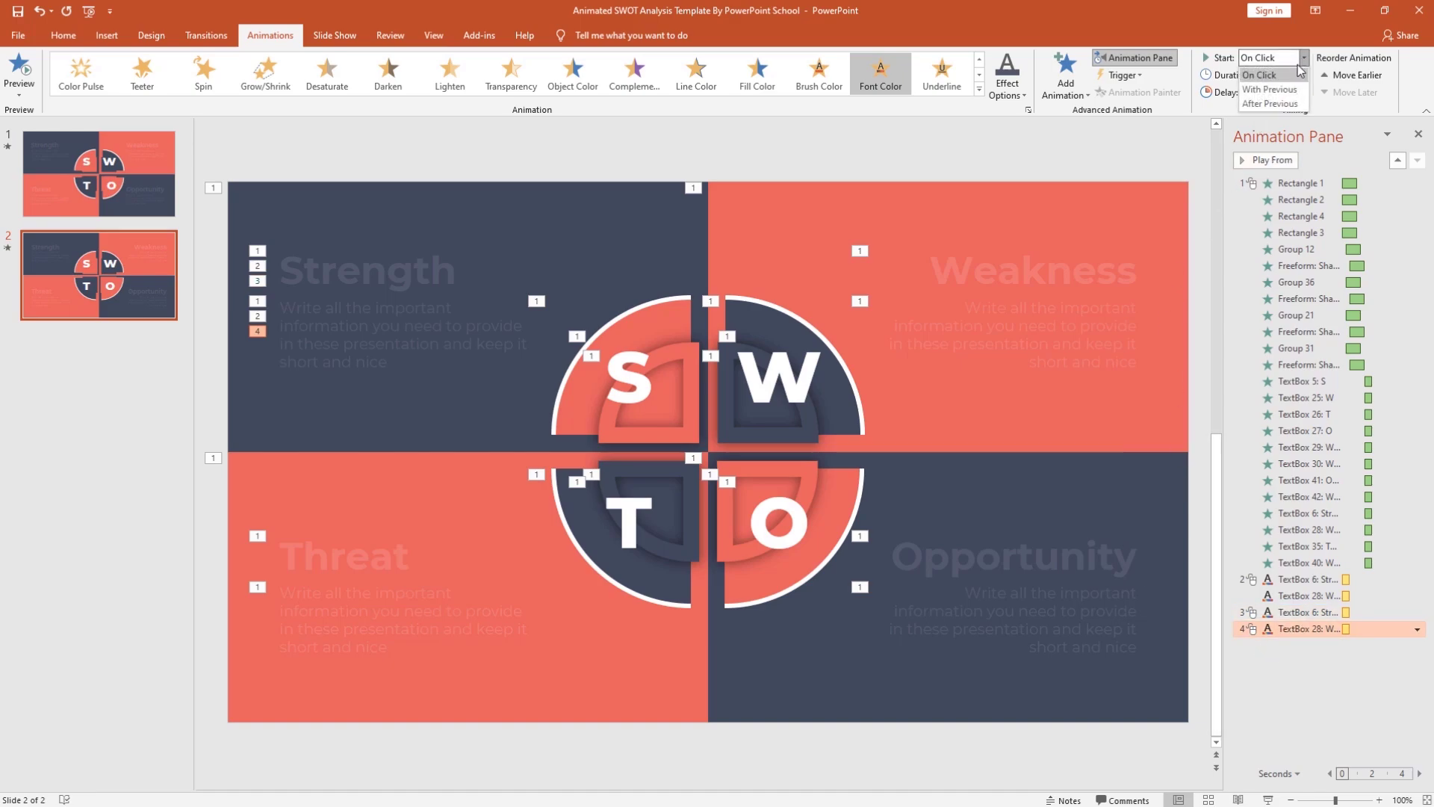